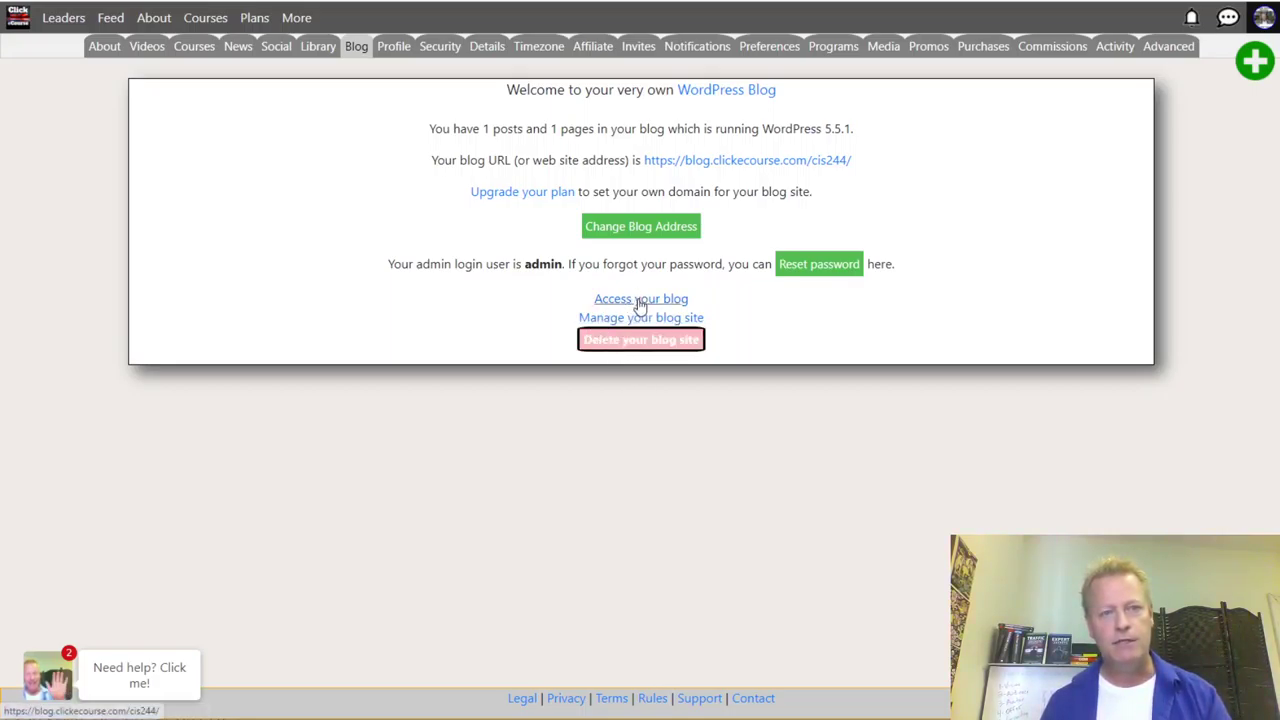
- Preview the live CIS 244 blog home page, then go to its back-office login page
click(640, 300)
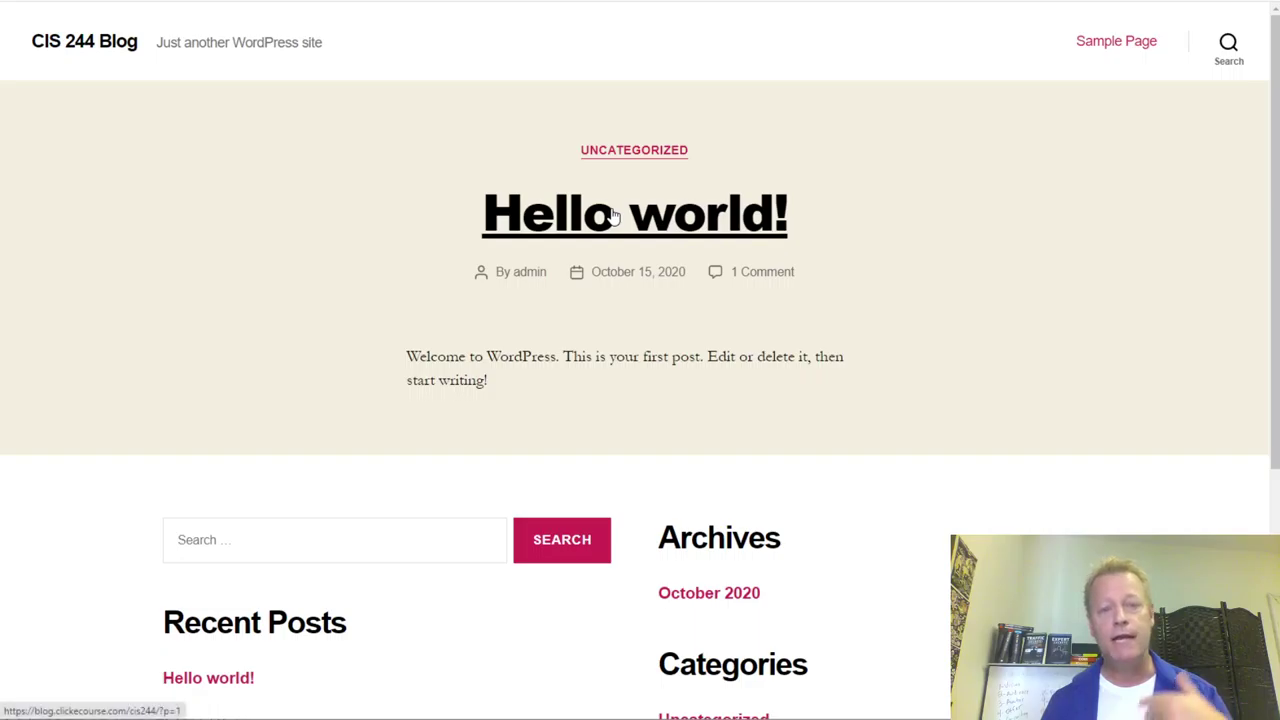
scroll(843, 249, down, 4)
scroll(843, 249, up, 4)
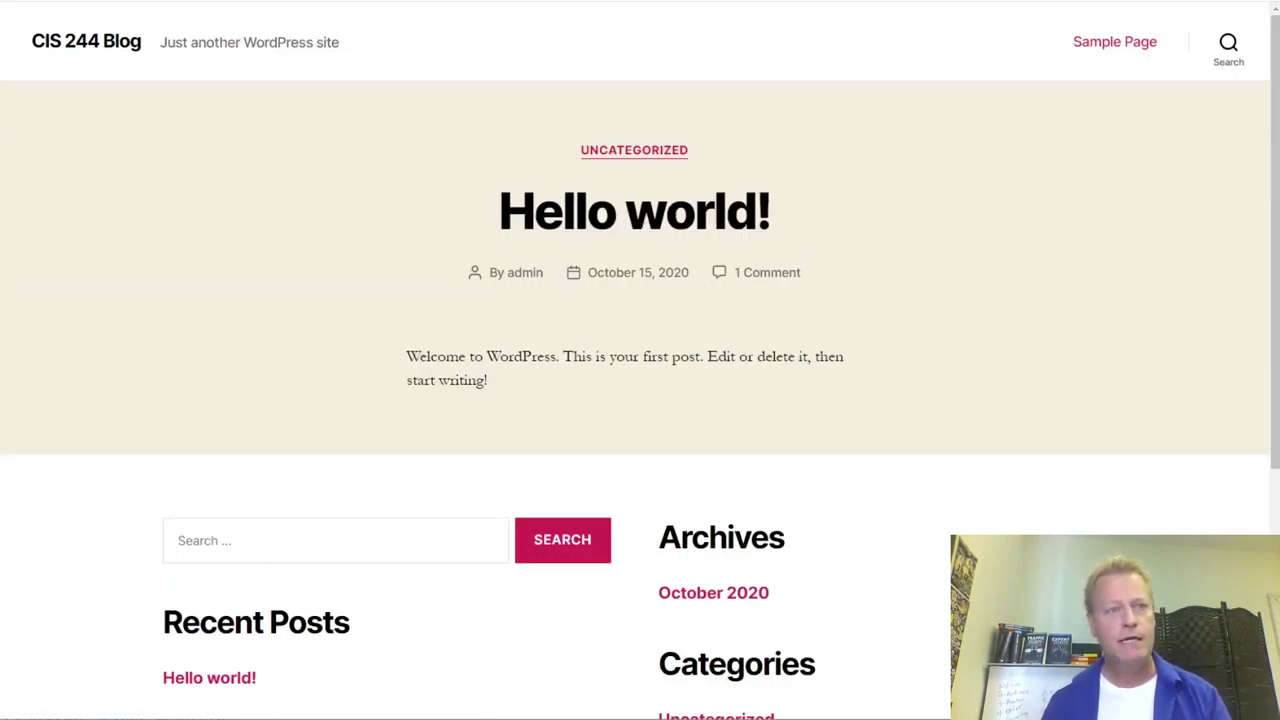
click(493, 1)
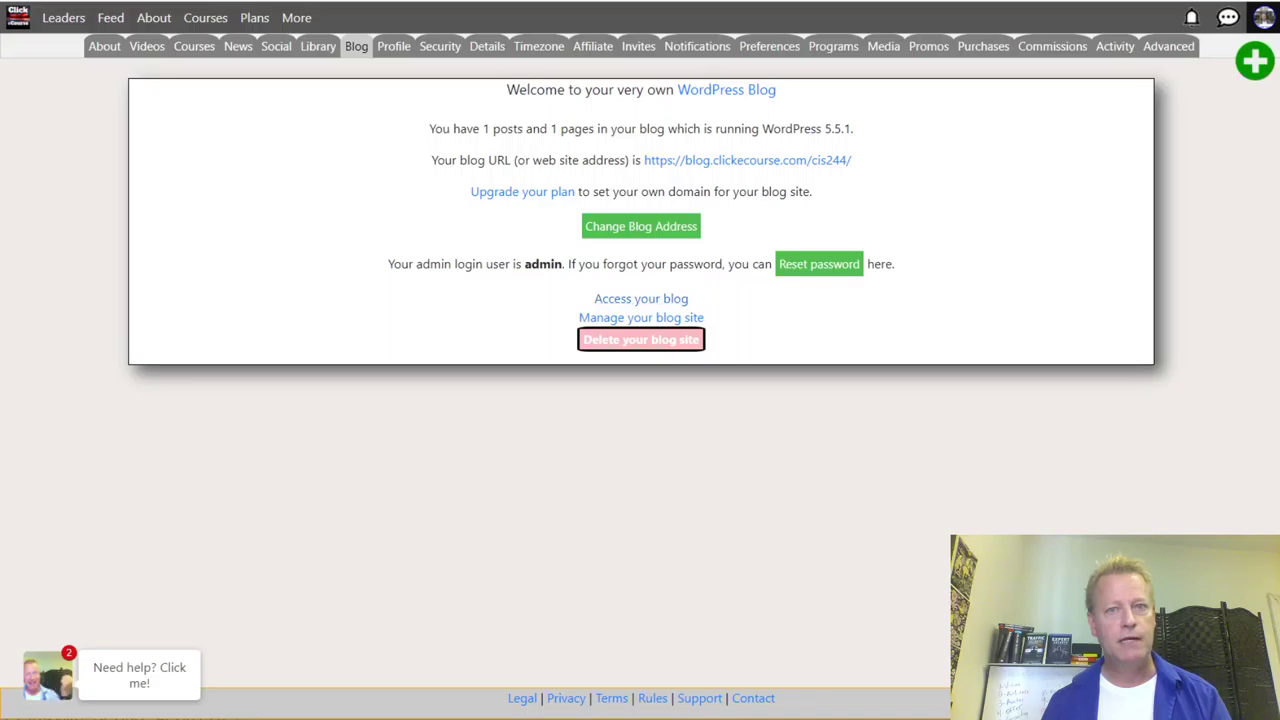
click(655, 319)
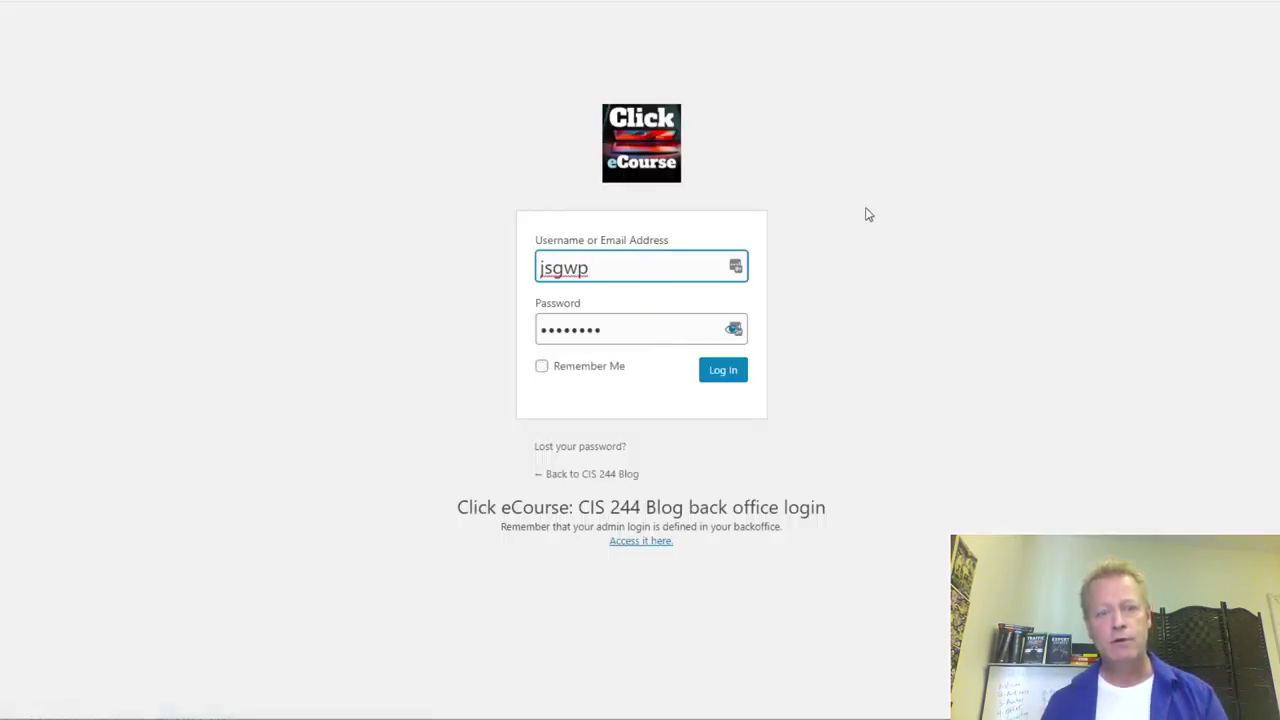
- Log in as admin with the account password, with Remember Me ticked
click(603, 266)
drag(603, 266, 487, 285)
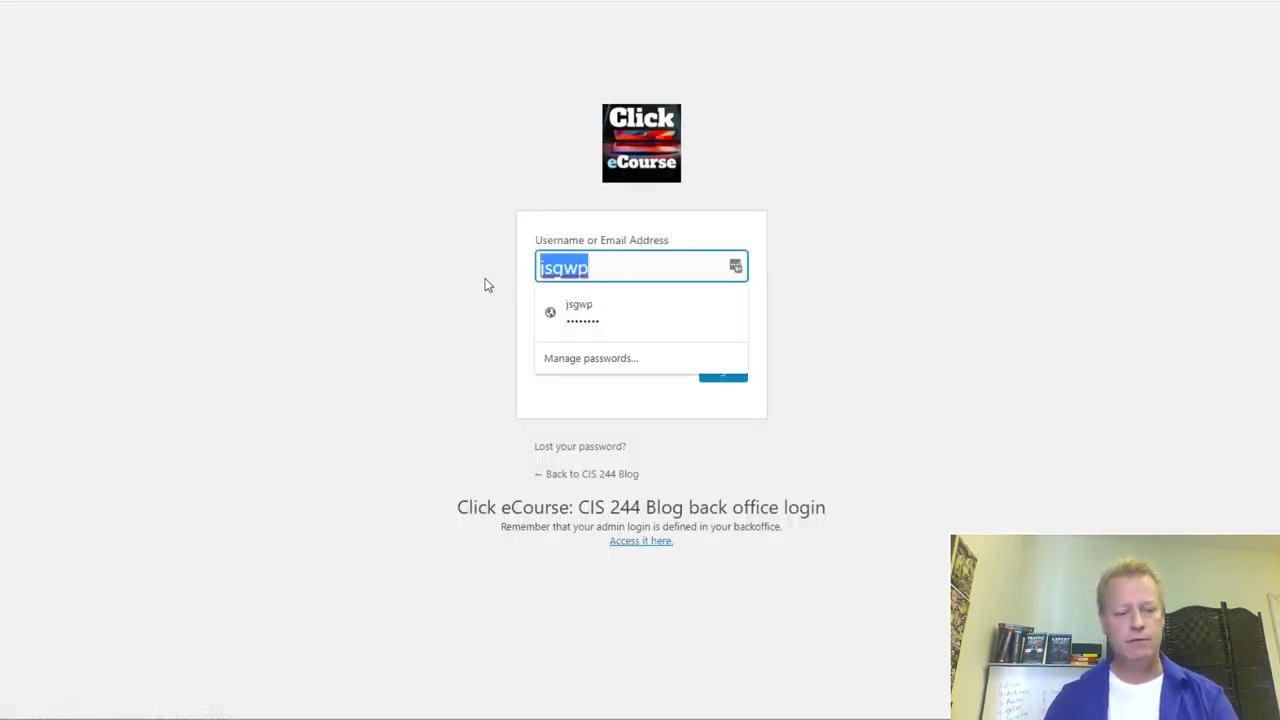
text(admin)
key(Tab)
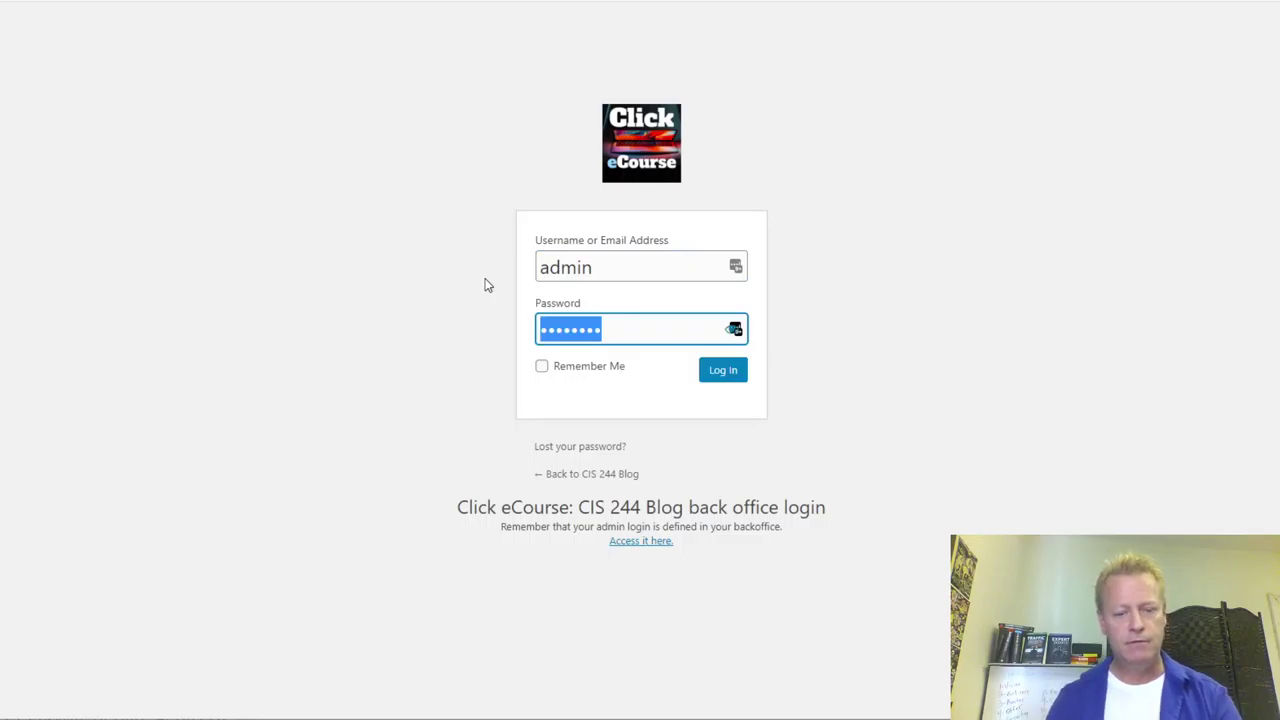
text(a)
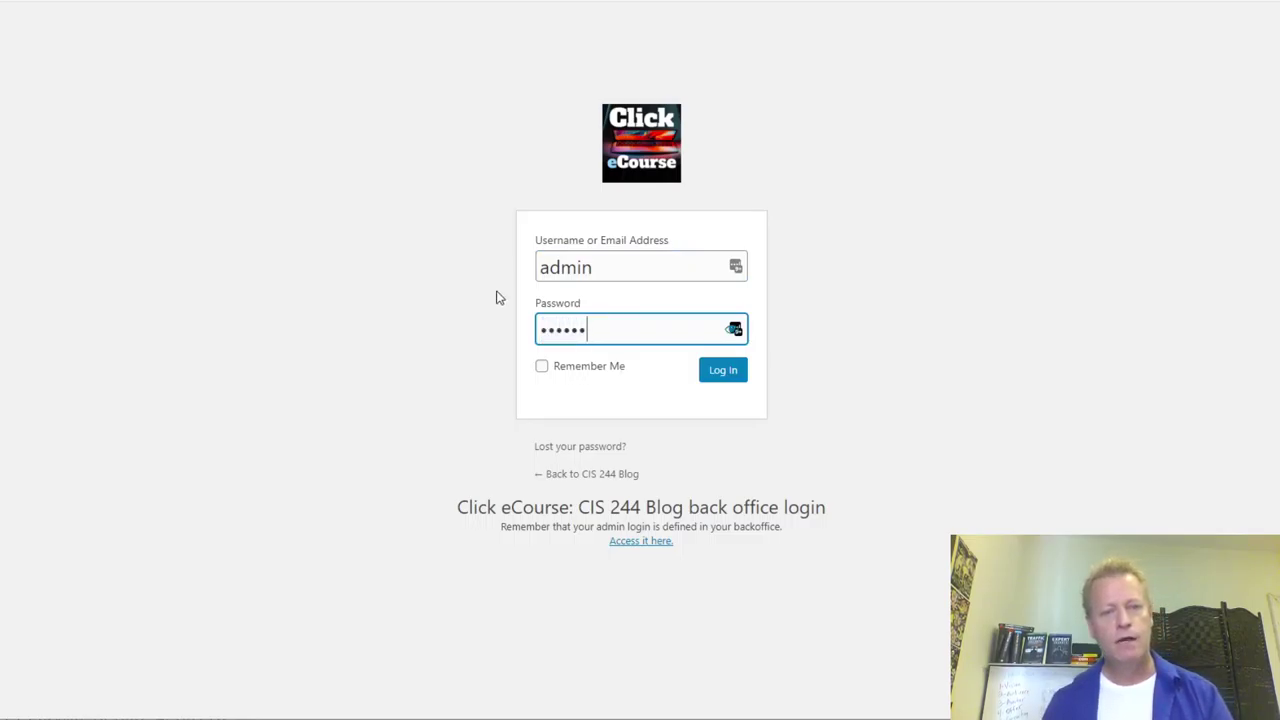
click(541, 368)
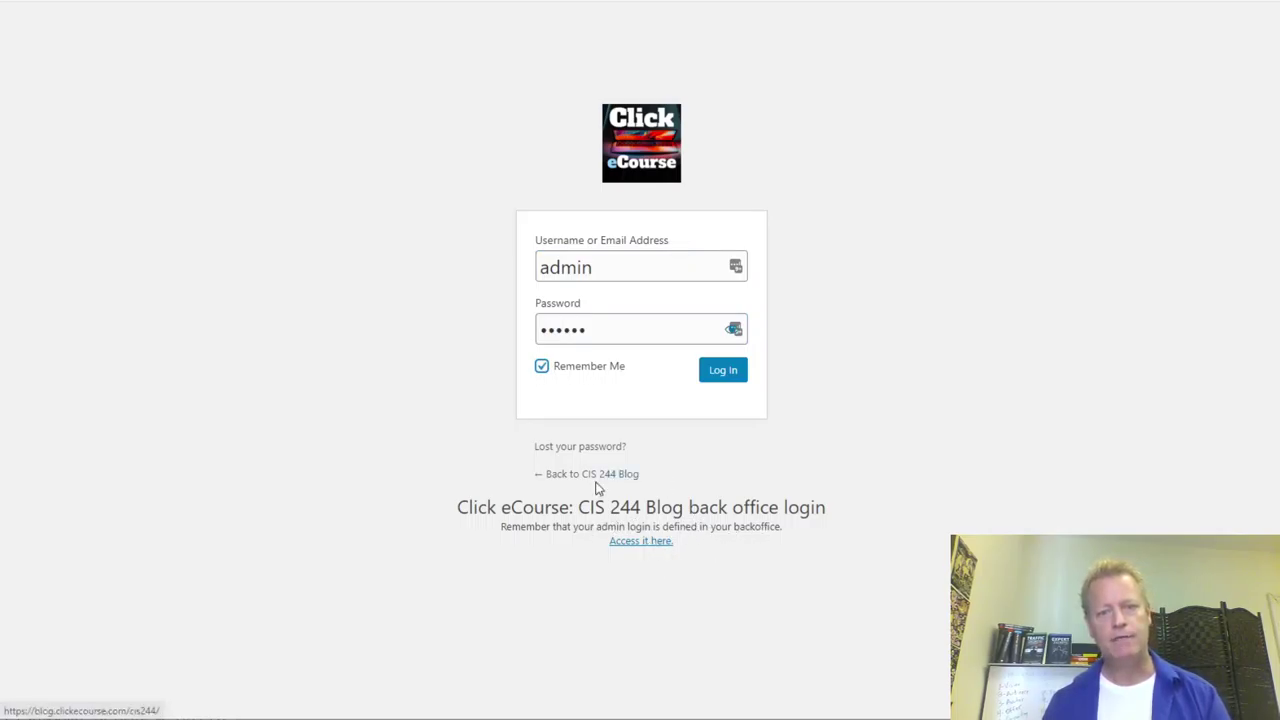
click(735, 371)
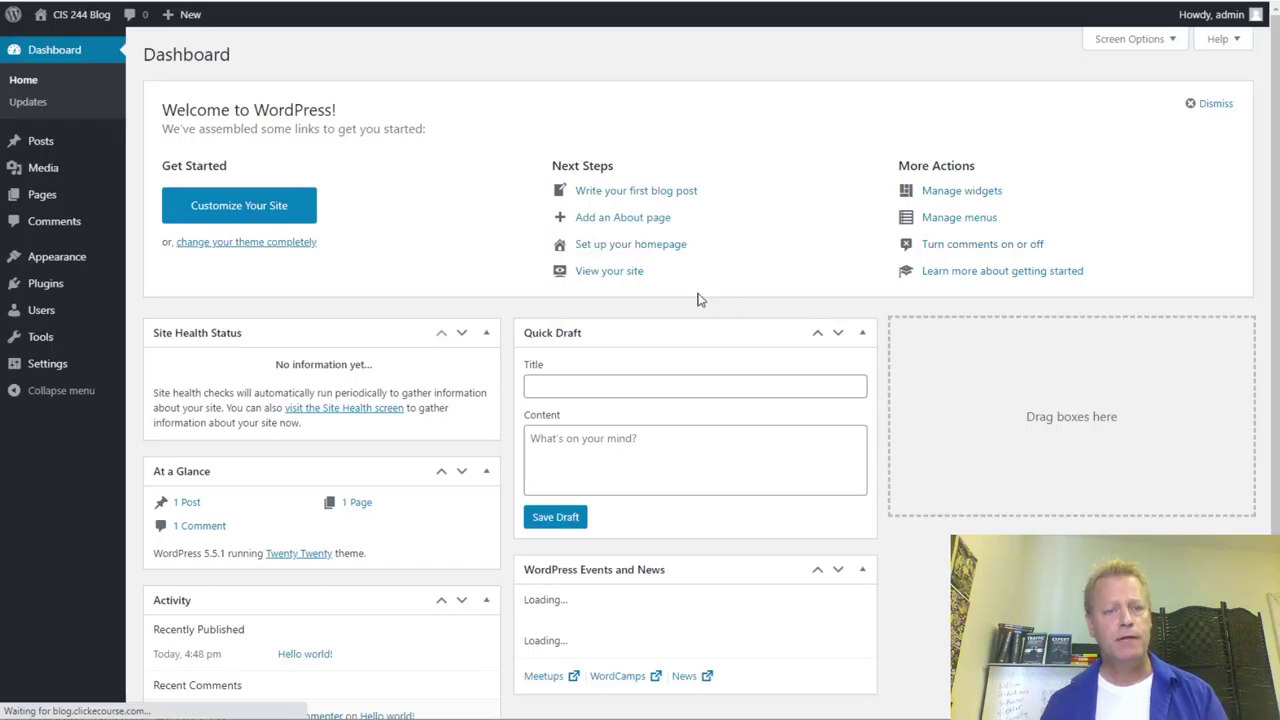
- Go to the Users list and start adding a new user
scroll(700, 292, down, 2)
scroll(706, 290, up, 2)
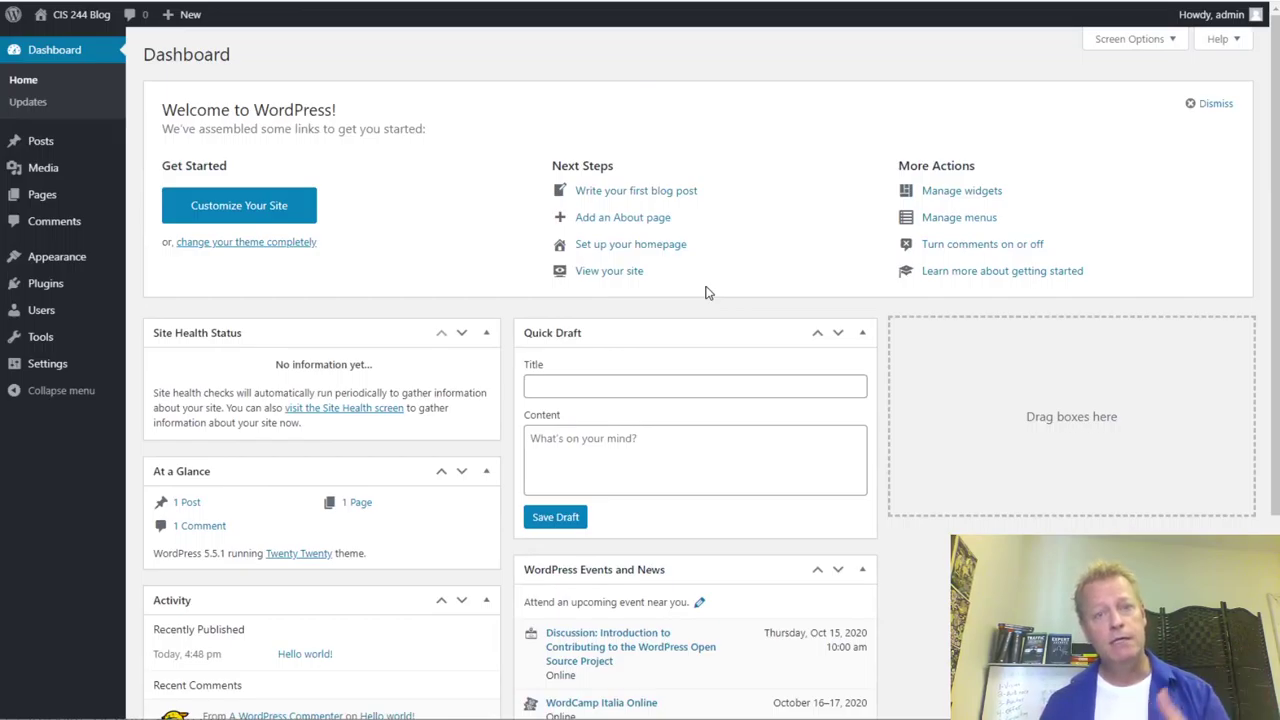
click(42, 320)
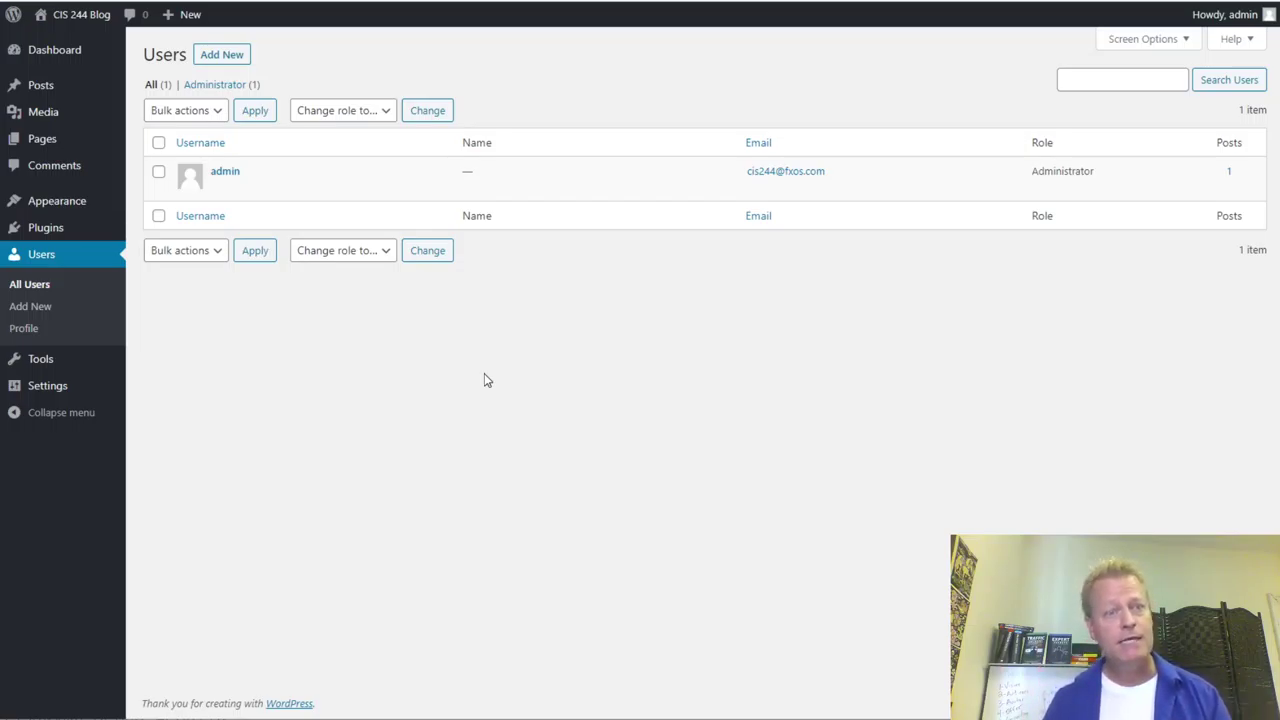
click(220, 56)
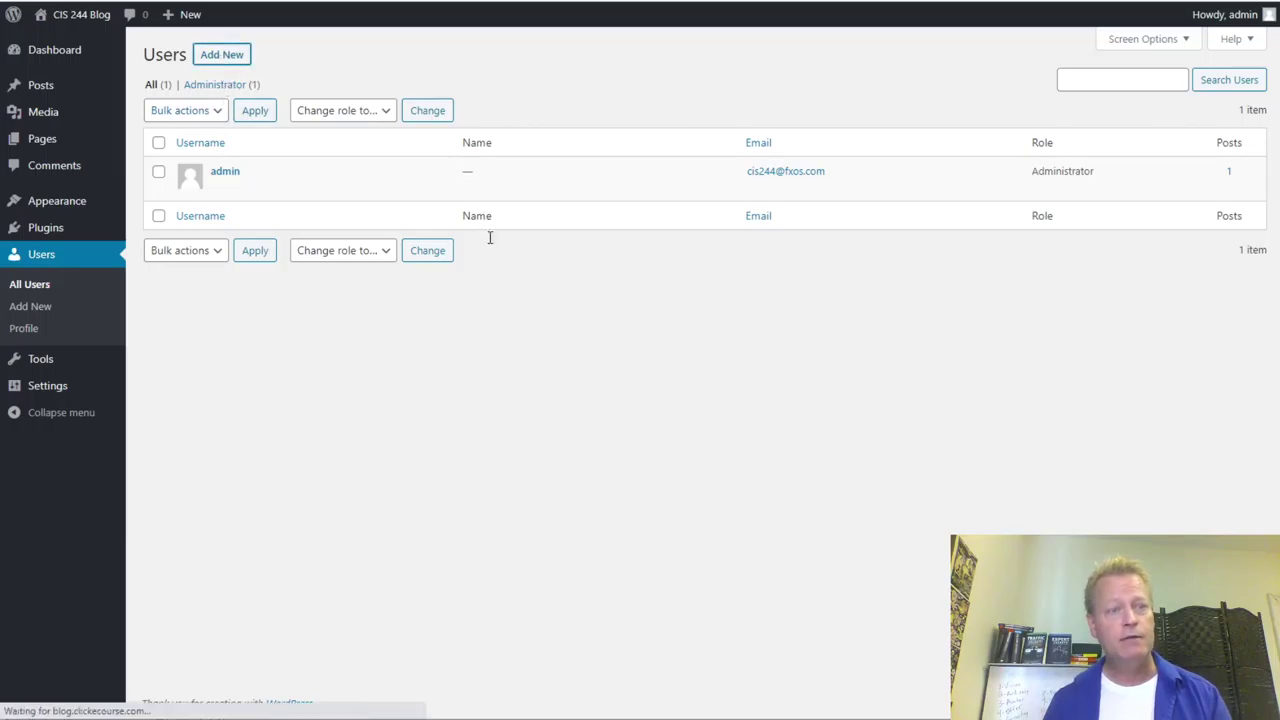
- Enter the new user's username, e-mail address and last name
click(361, 127)
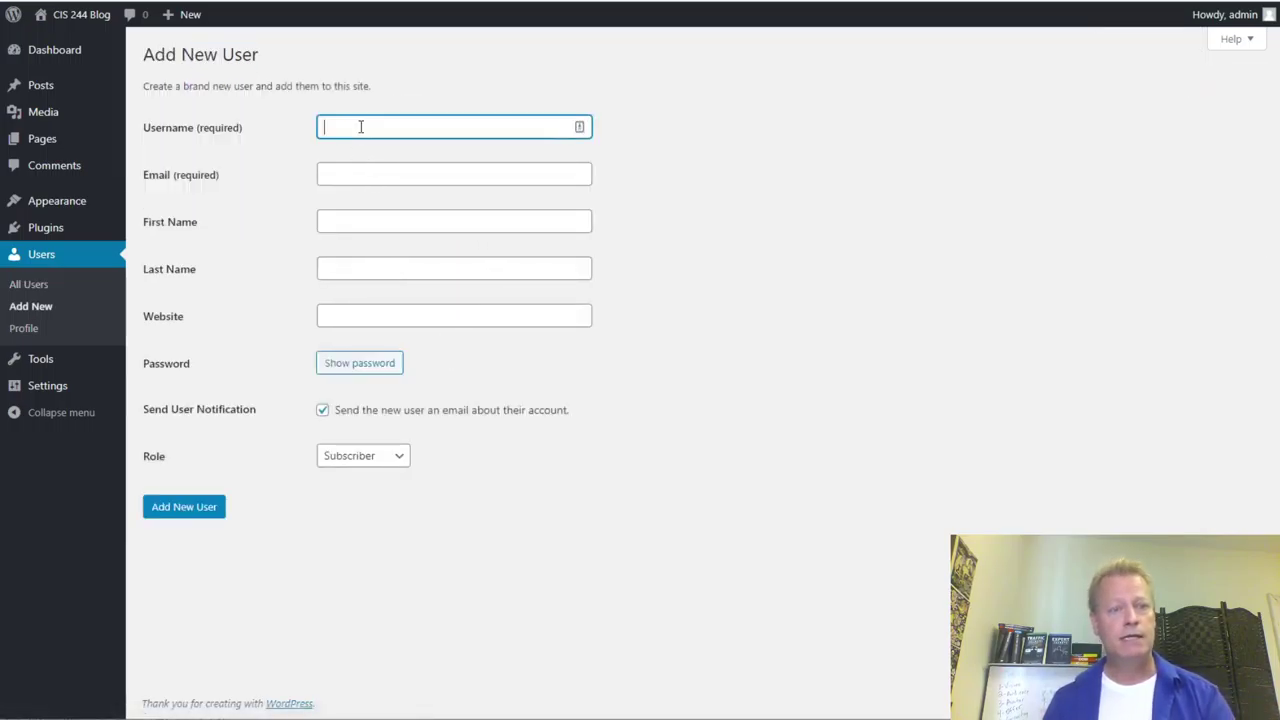
text(wife)
key(Tab)
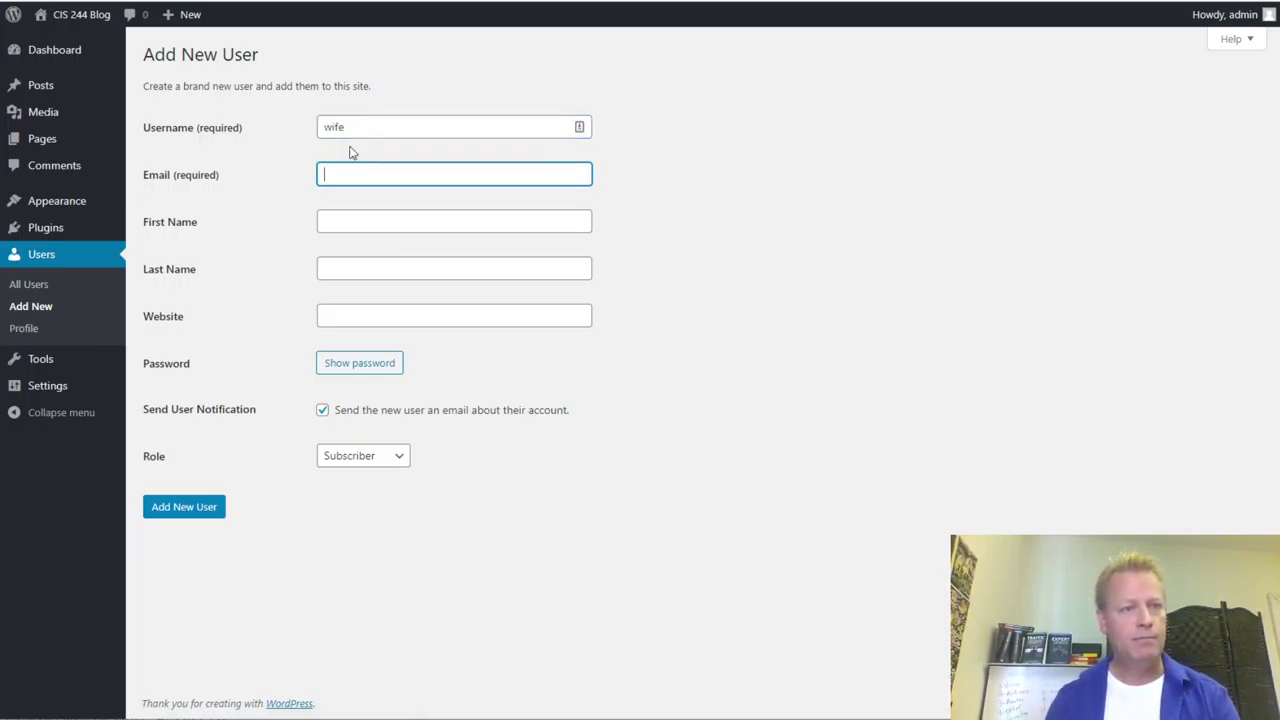
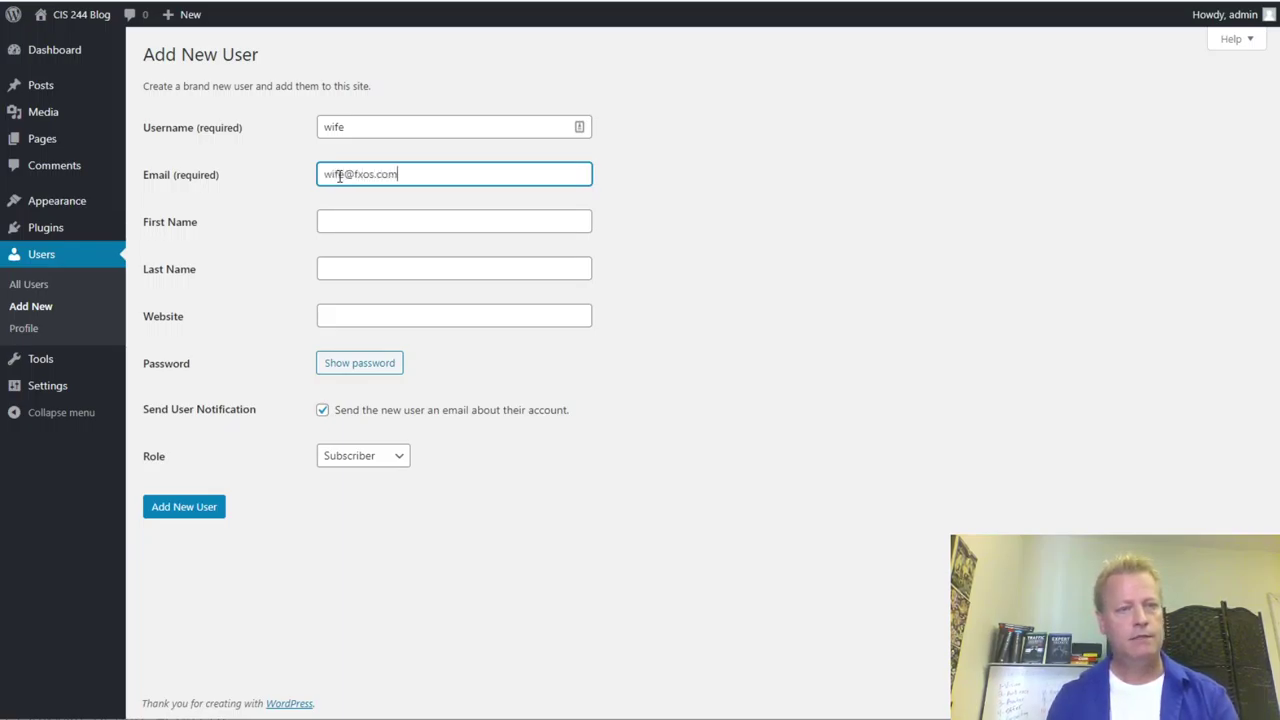
key(Tab)
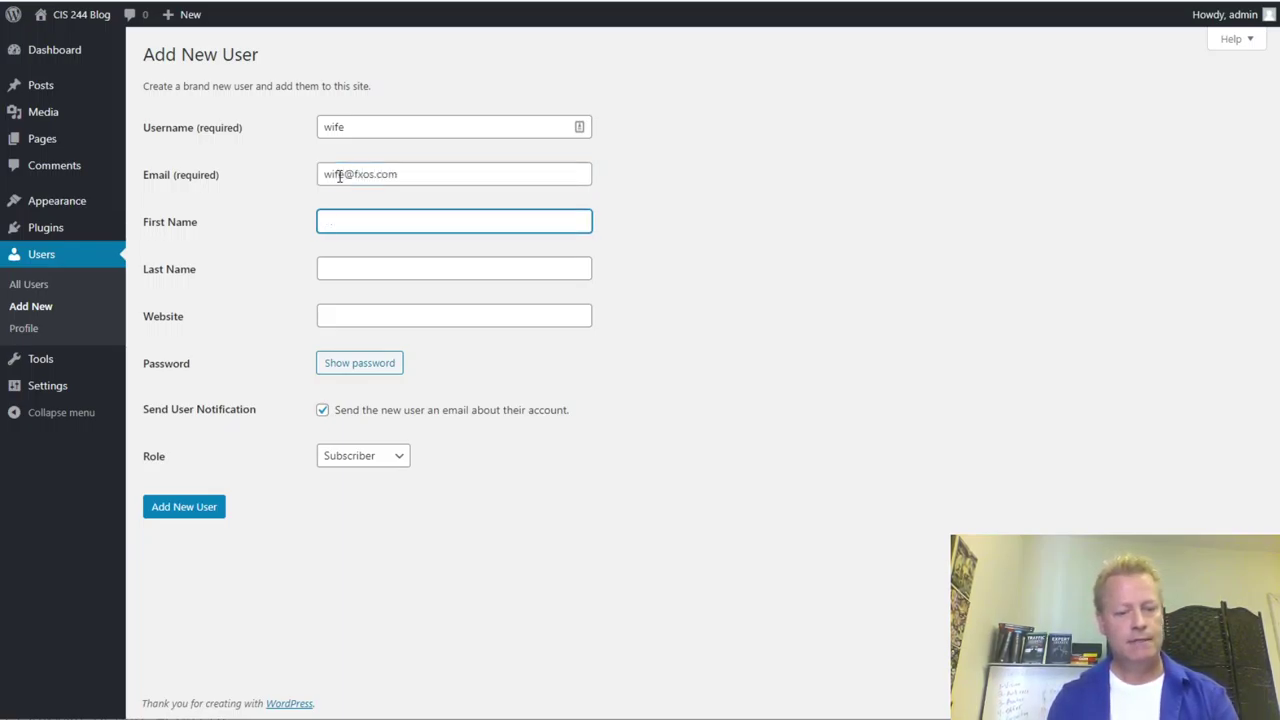
key(Tab)
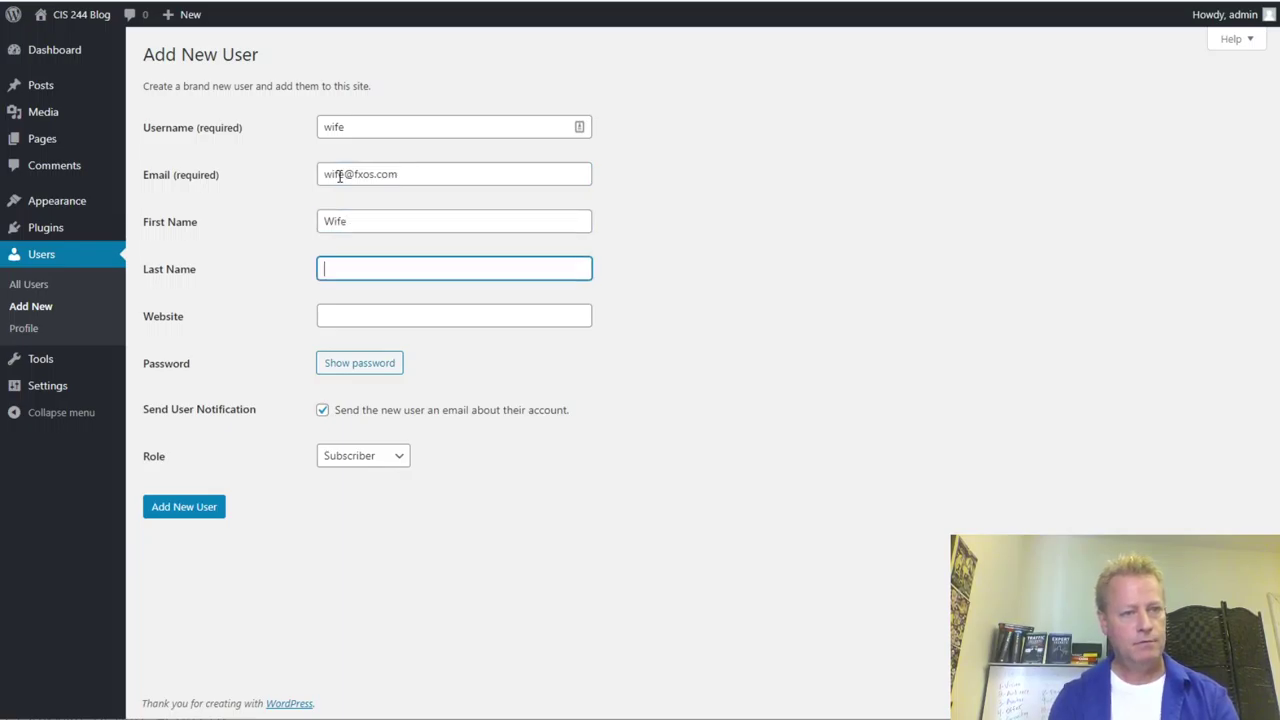
text(Gagnon)
key(Tab)
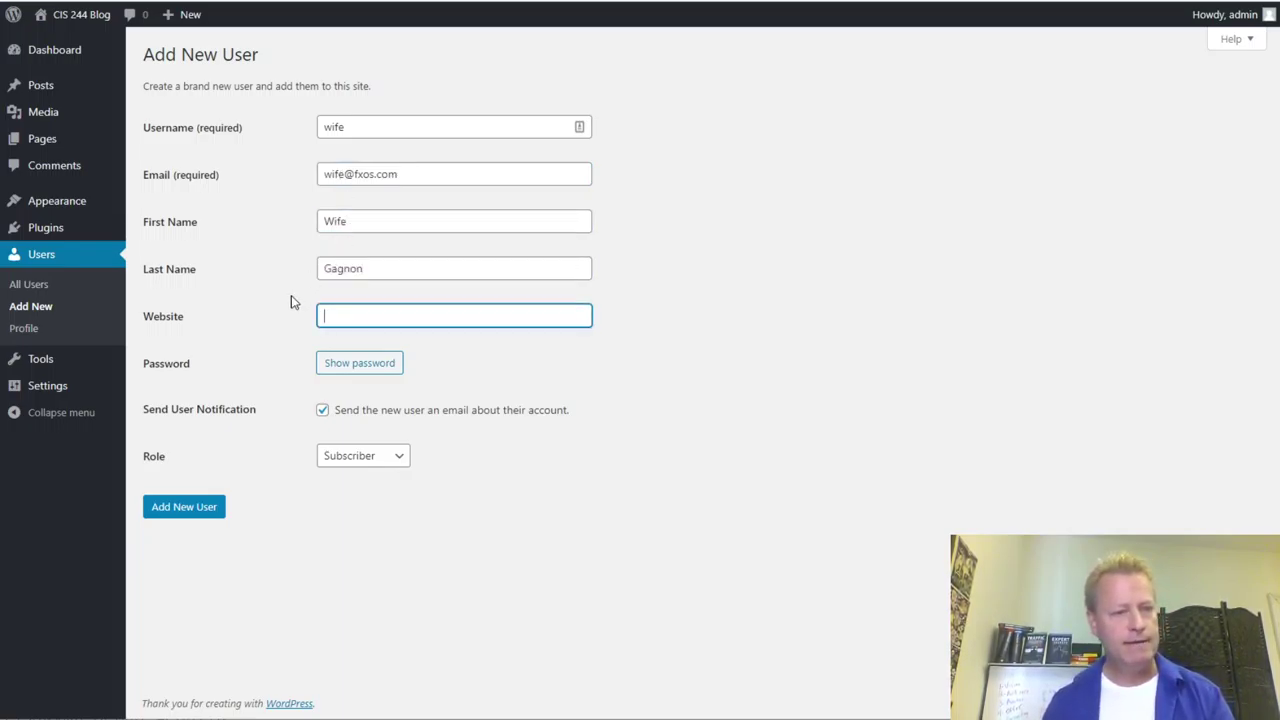
- Set the new user's role to Administrator and submit the Add New User form
click(362, 460)
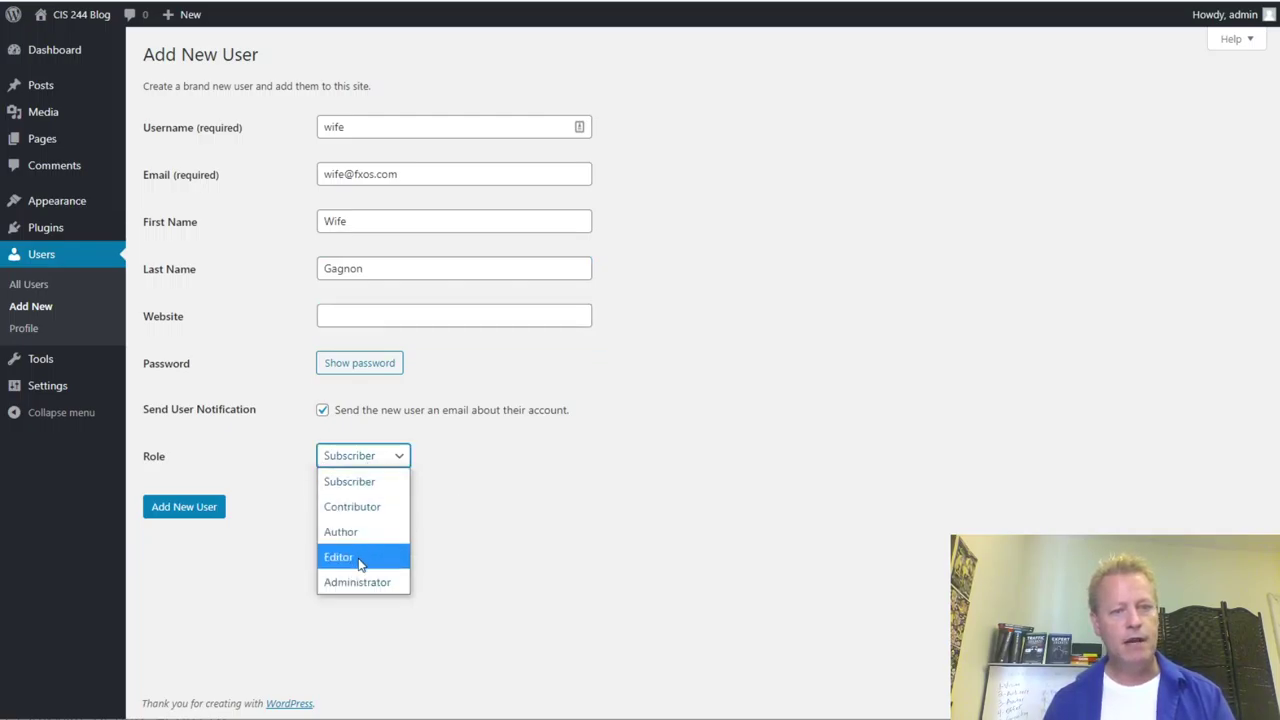
click(349, 587)
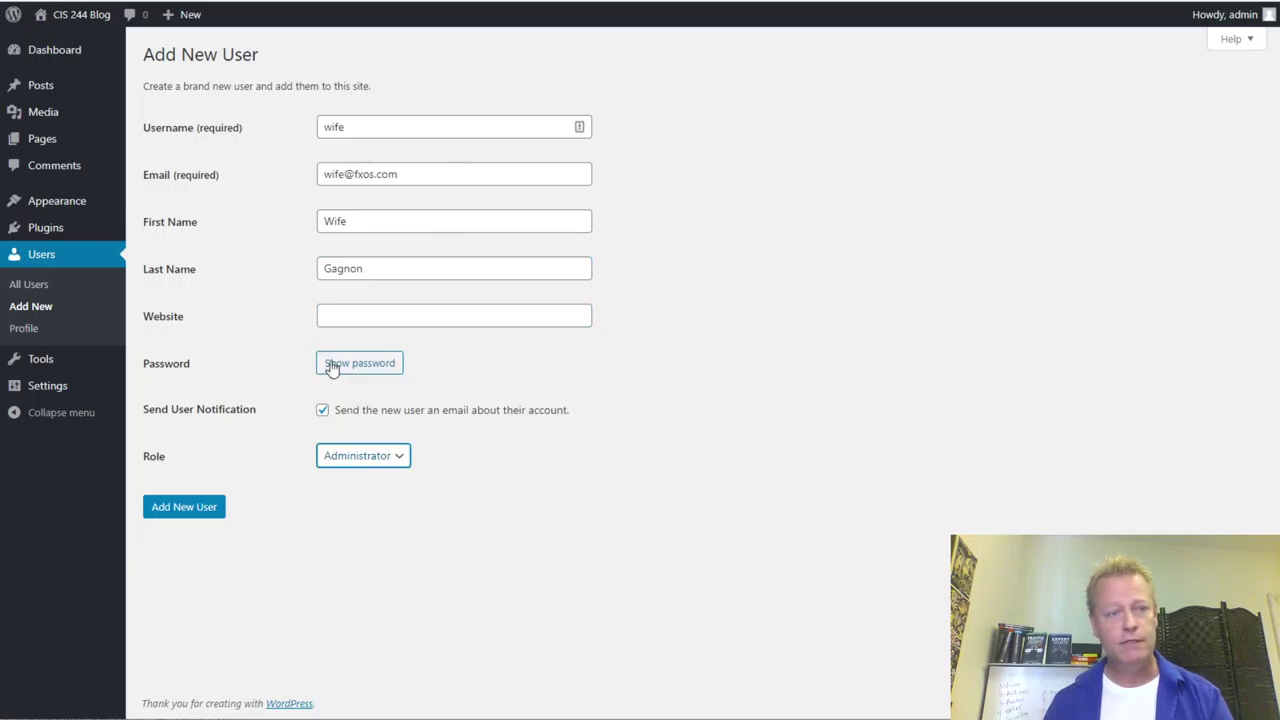
click(204, 513)
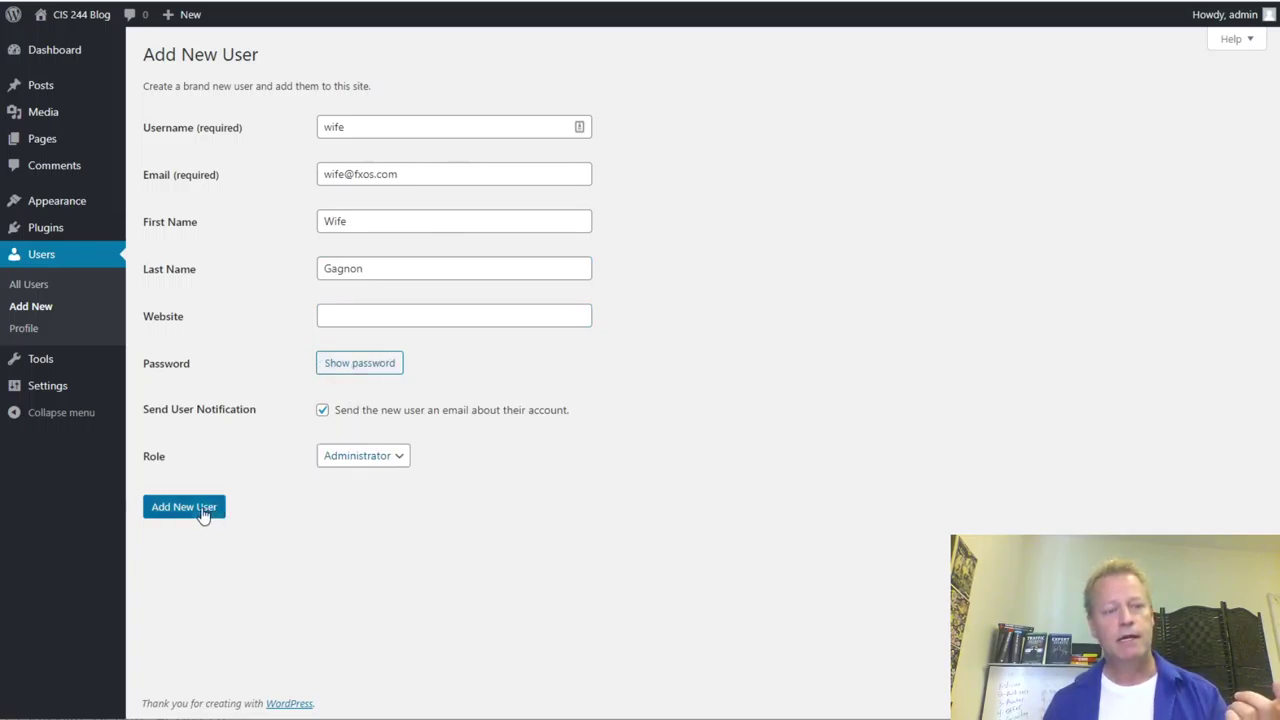
click(204, 513)
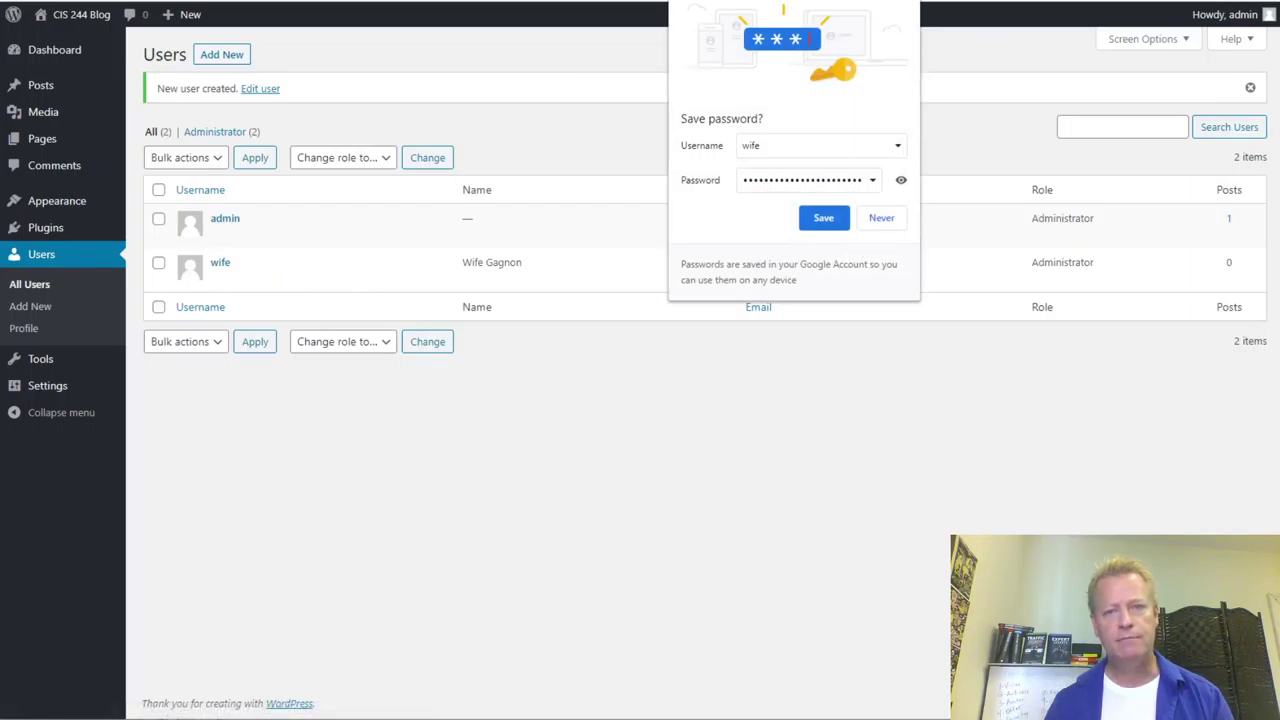
- Dismiss the browser's save-password offer and open the admin user's profile
click(879, 222)
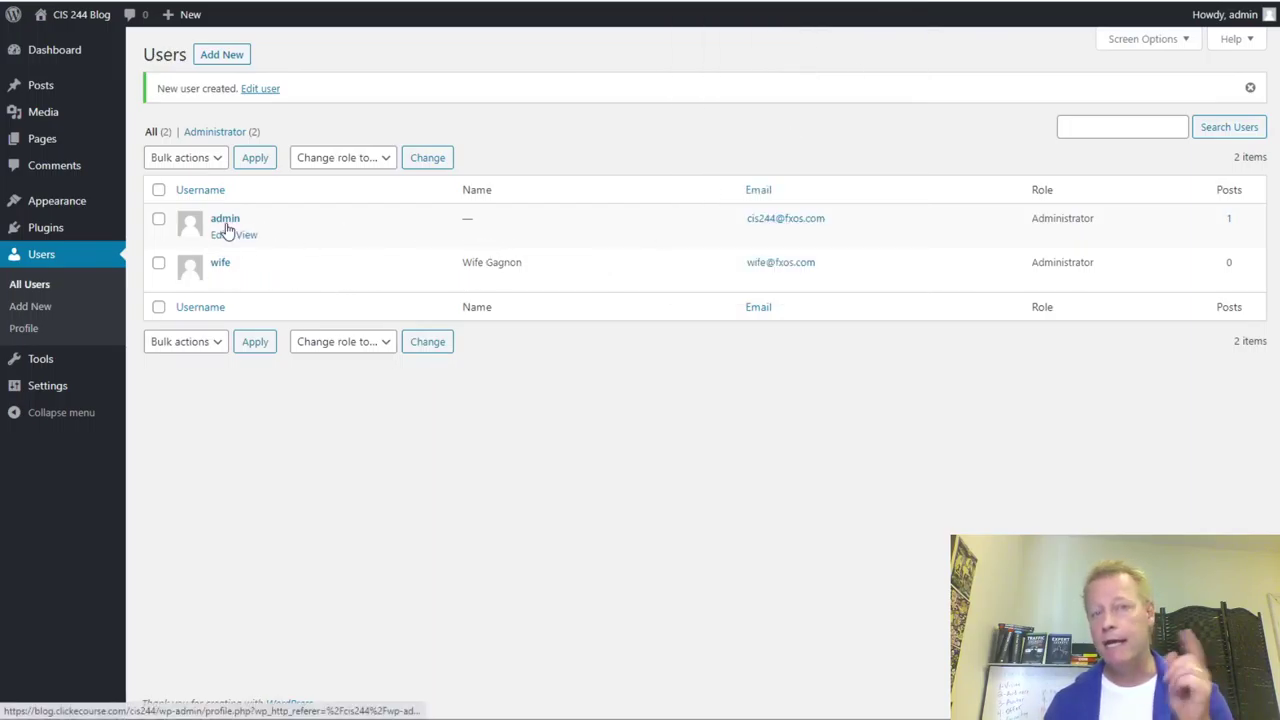
click(219, 236)
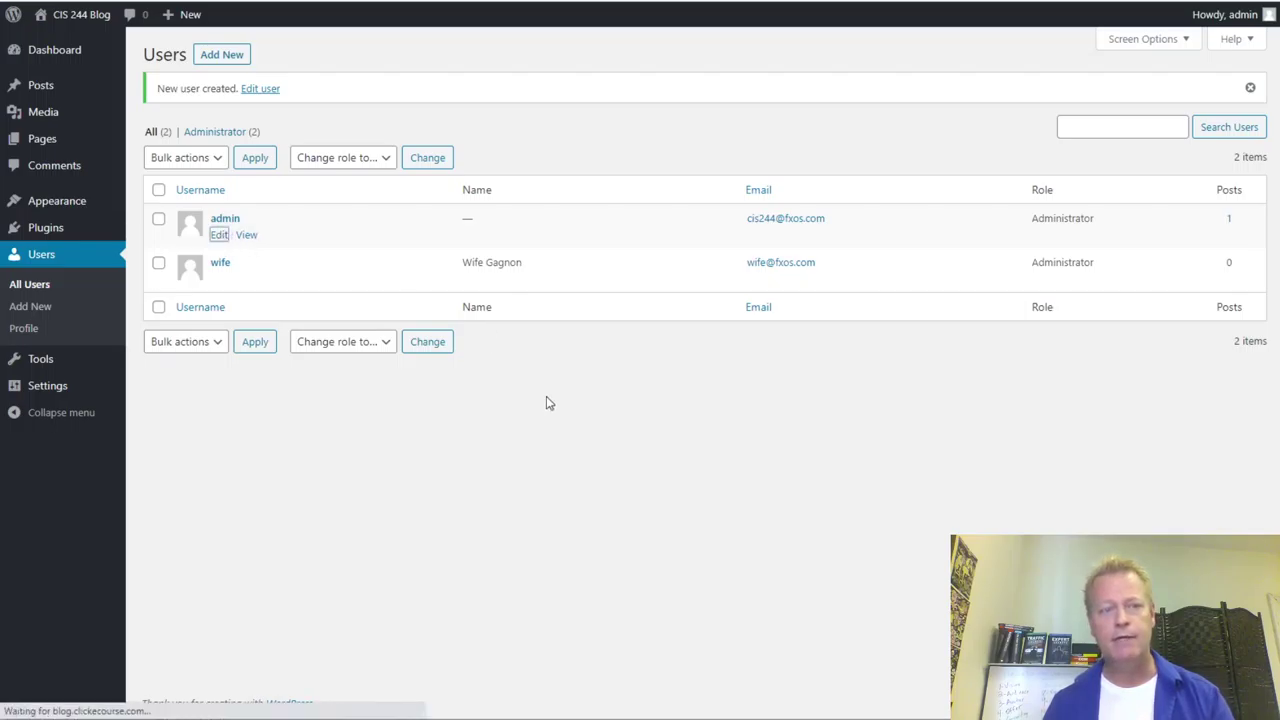
scroll(433, 413, down, 4)
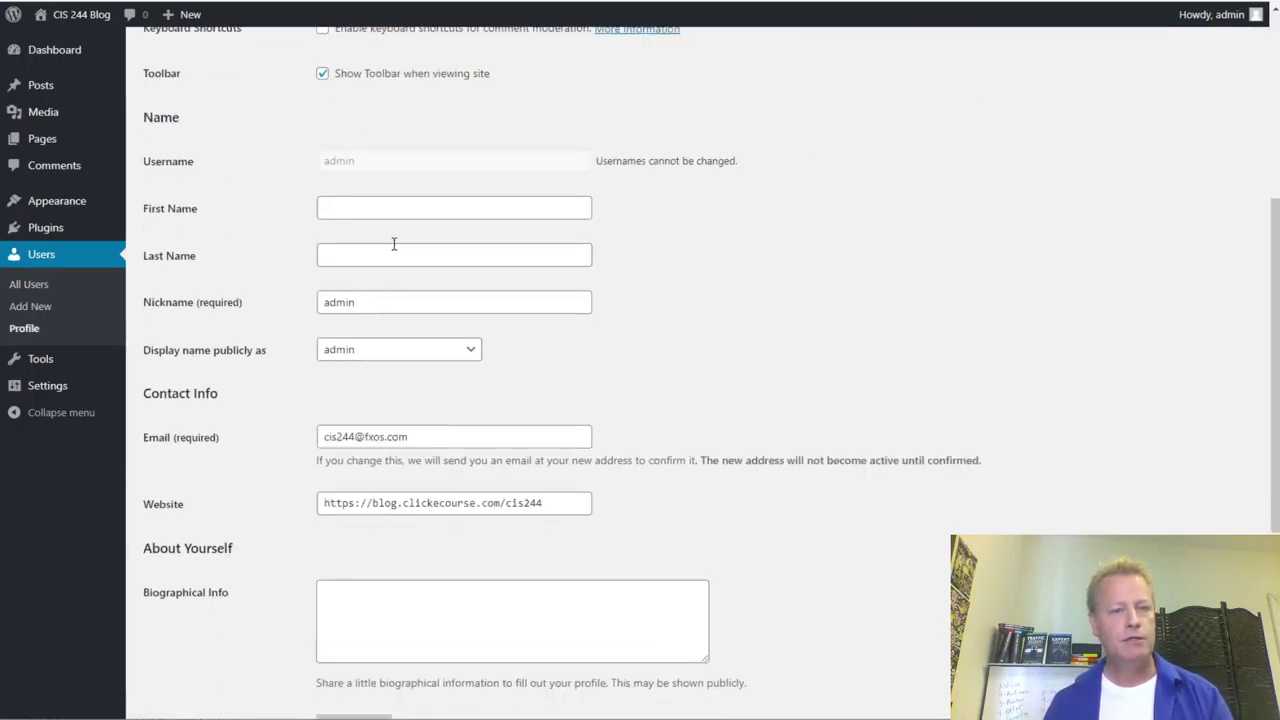
- Fill in the admin's first and last name, then bring up the Gravatar link's context menu
click(415, 210)
text(Jean0Seb)
key(BackSpace)
key(BackSpace)
key(BackSpace)
key(BackSpace)
key(BackSpace)
key(BackSpace)
key(BackSpace)
key(BackSpace)
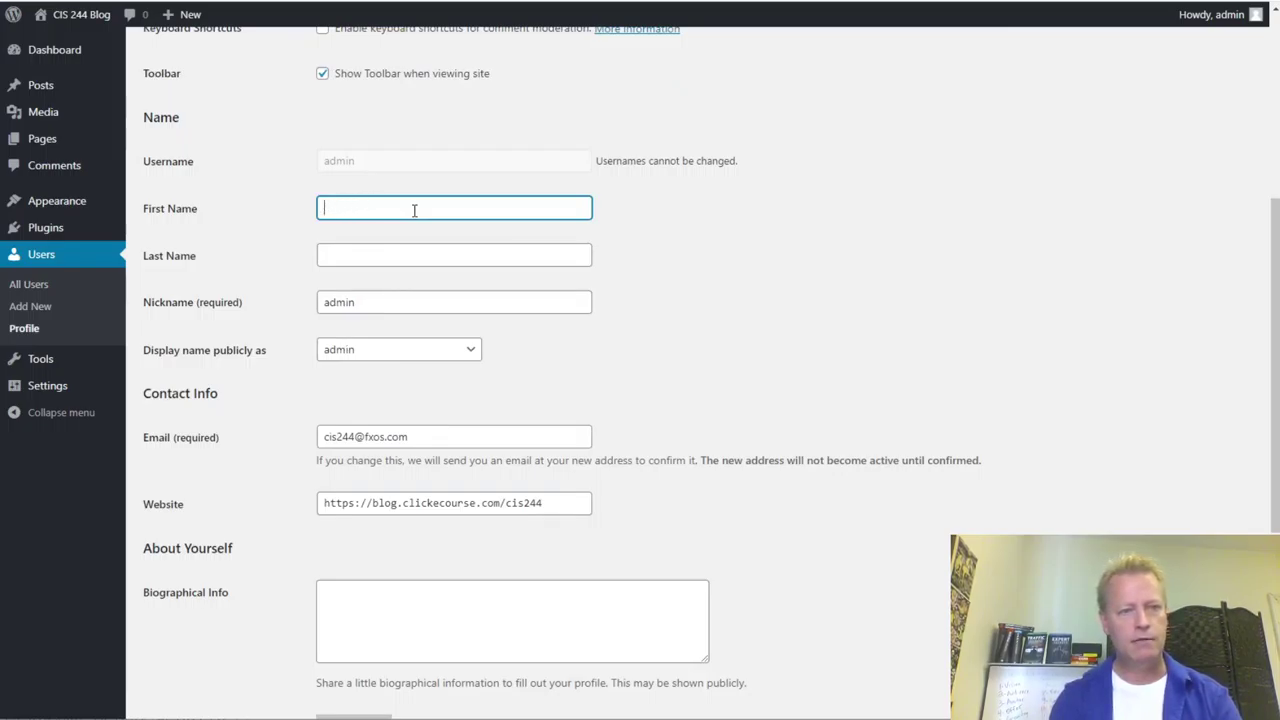
key(Tab)
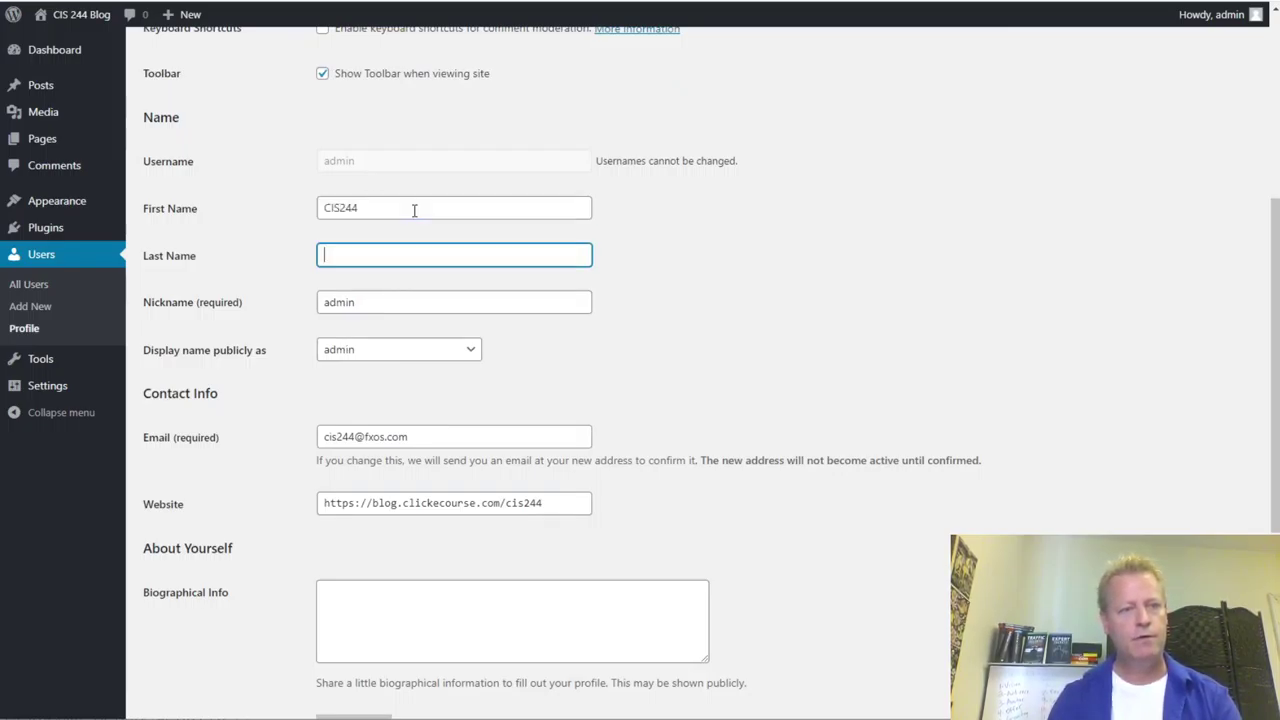
text(Tester)
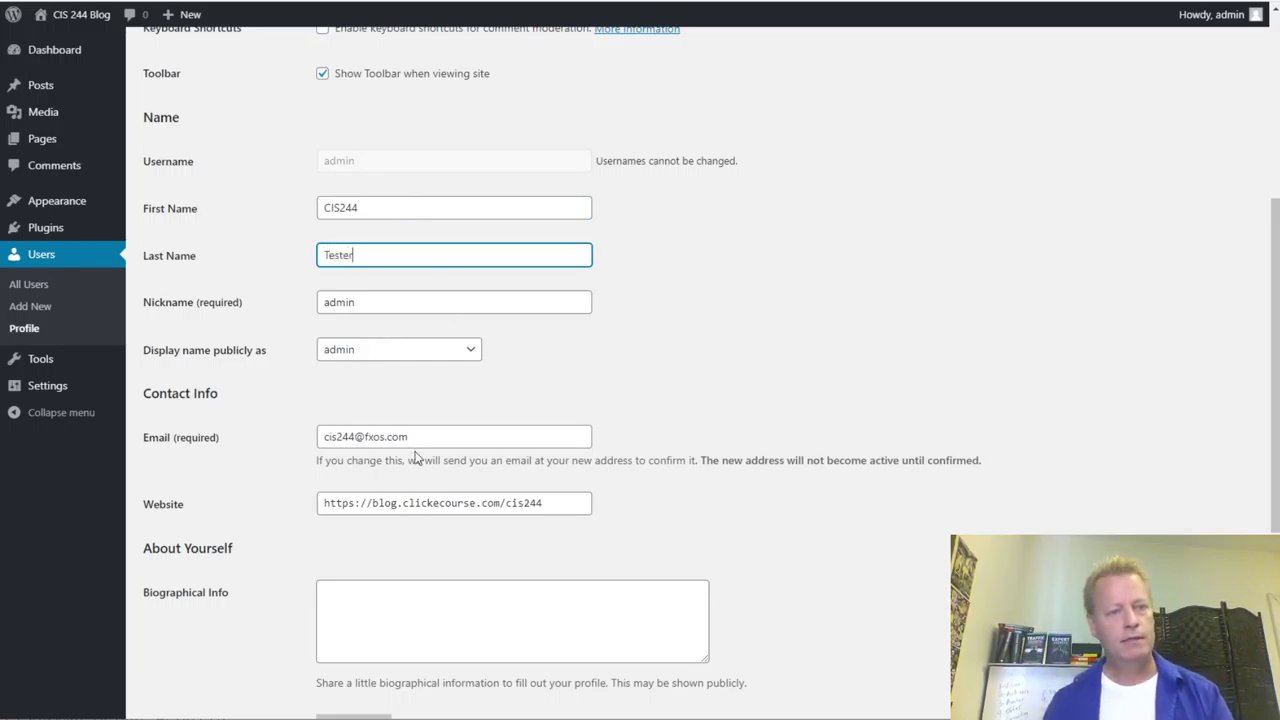
scroll(419, 455, down, 3)
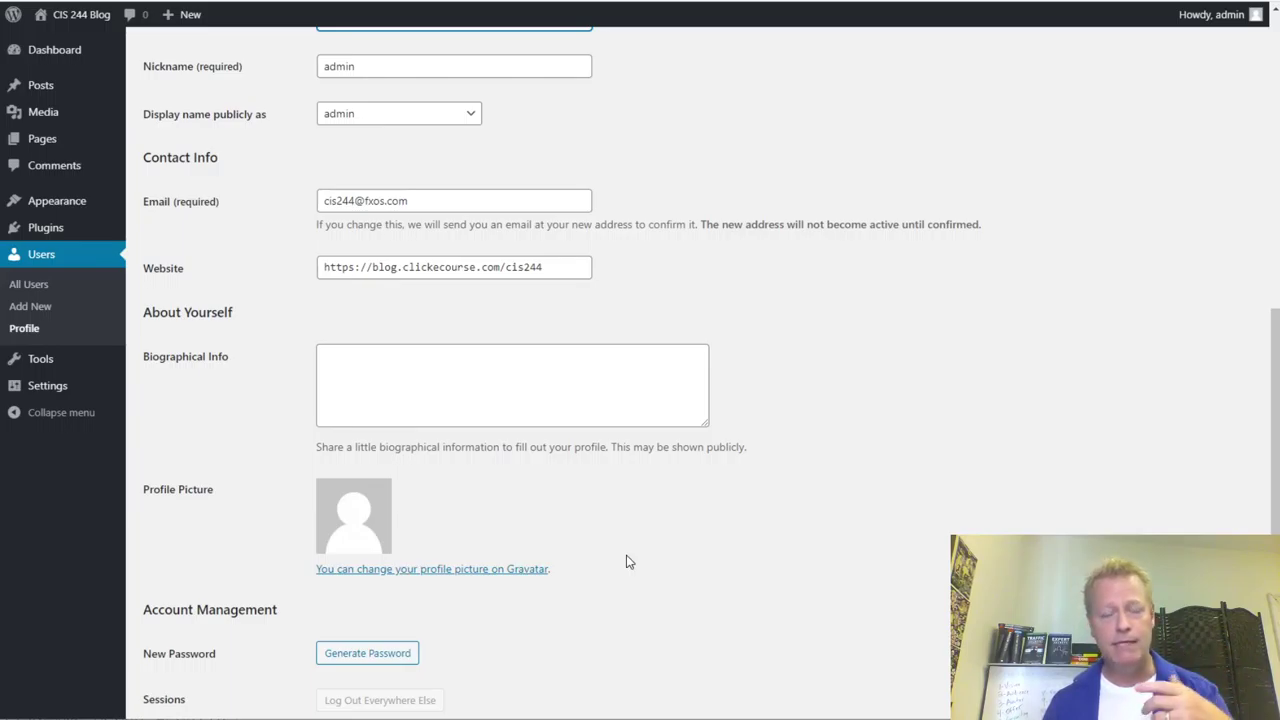
right_click(489, 568)
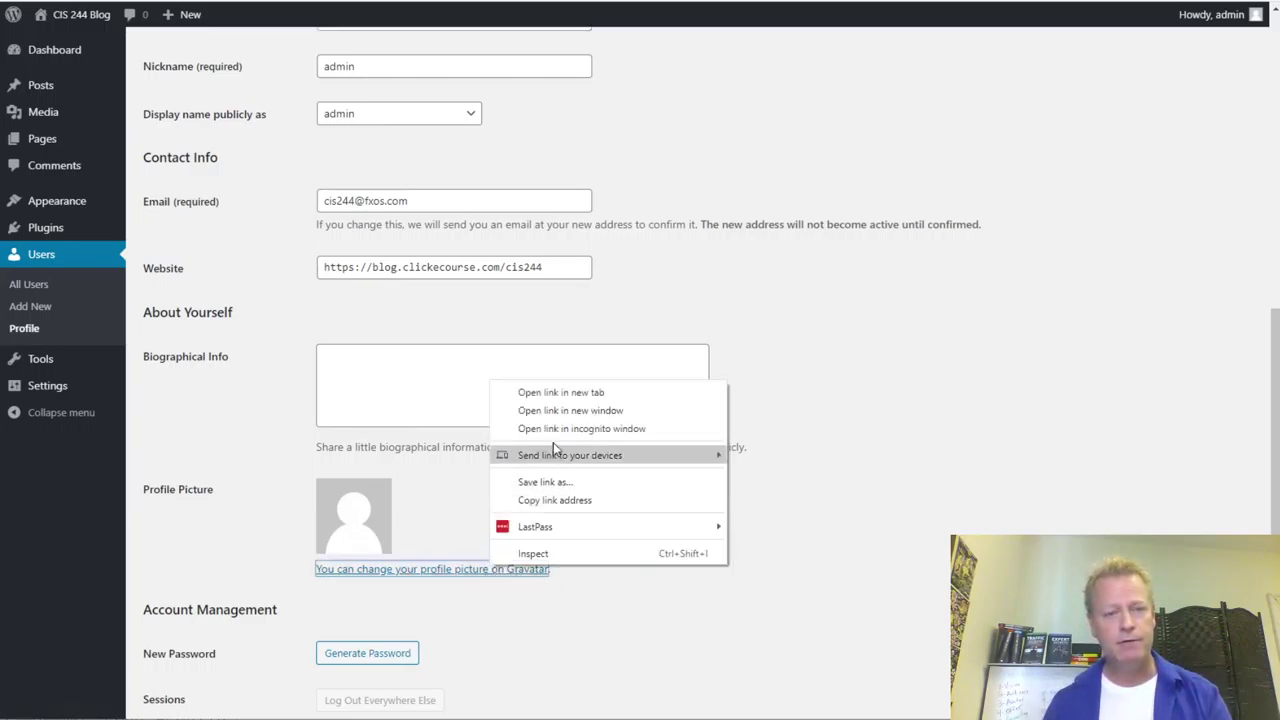
- Open the Gravatar page in a new tab and review it
click(525, 393)
key(Return)
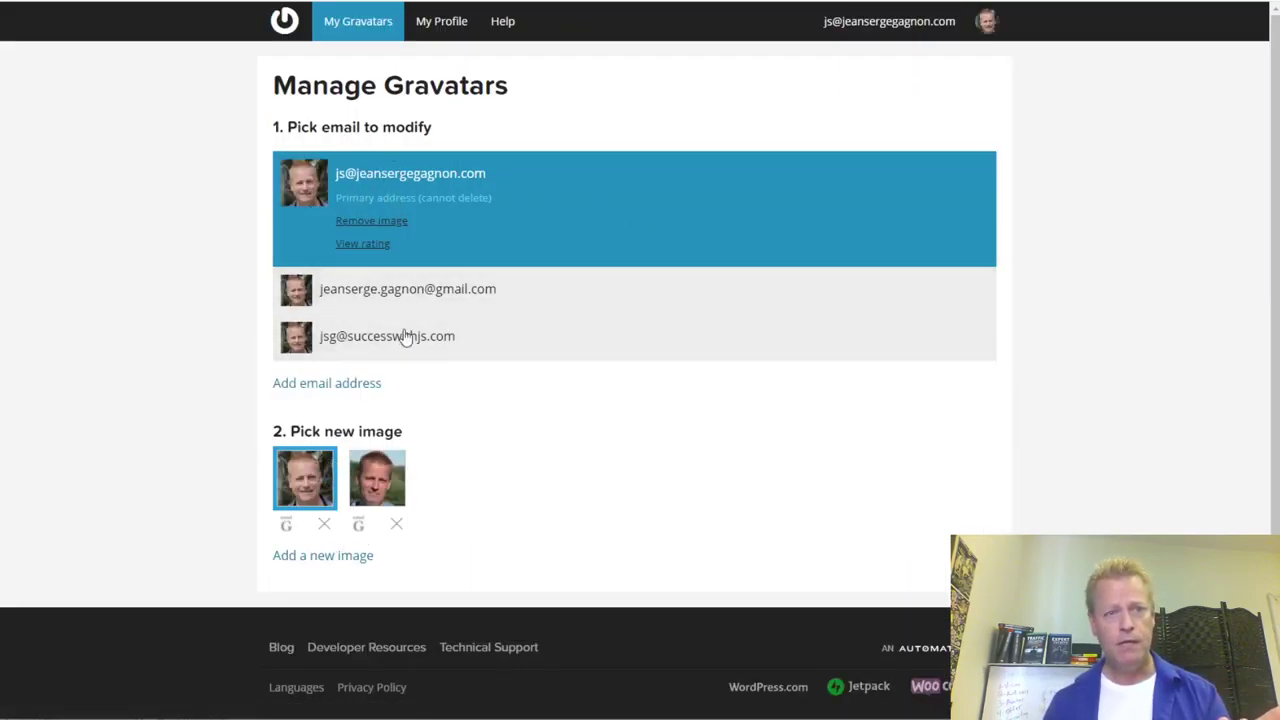
scroll(643, 371, down, 1)
scroll(494, 400, up, 1)
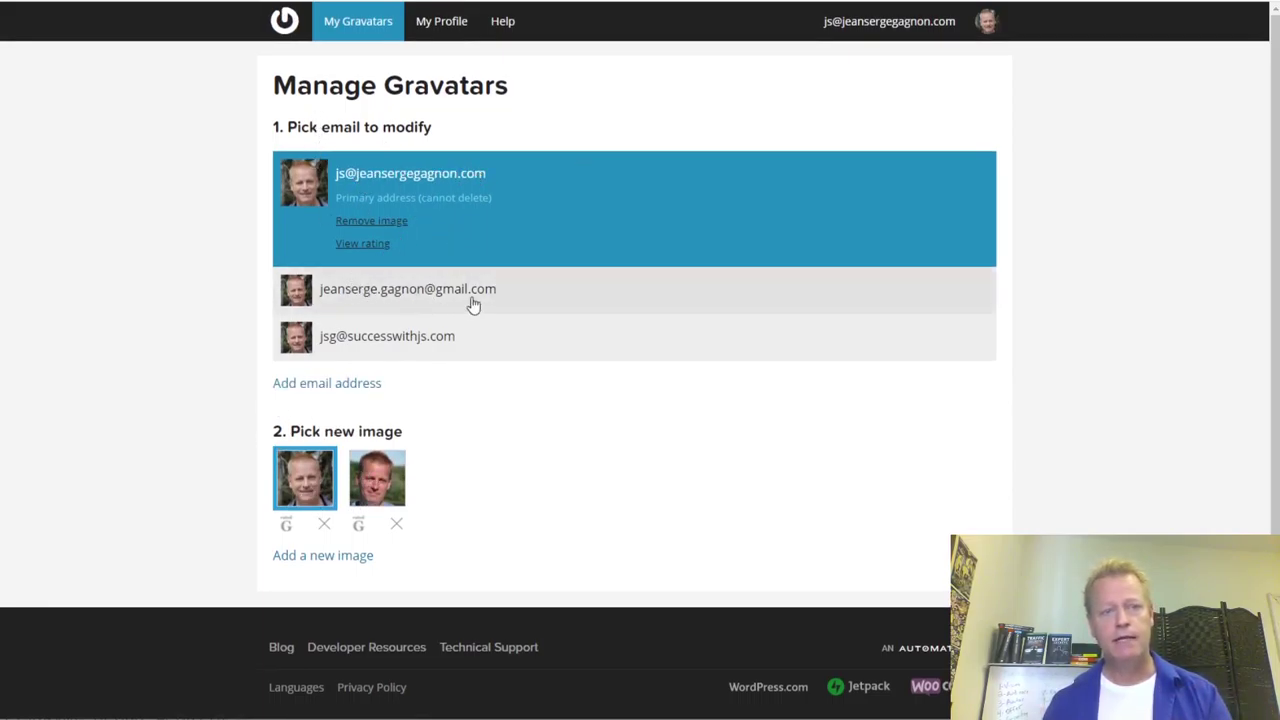
- Pick the Gmail address to modify in Gravatar, then close the tab to return to WordPress
click(403, 290)
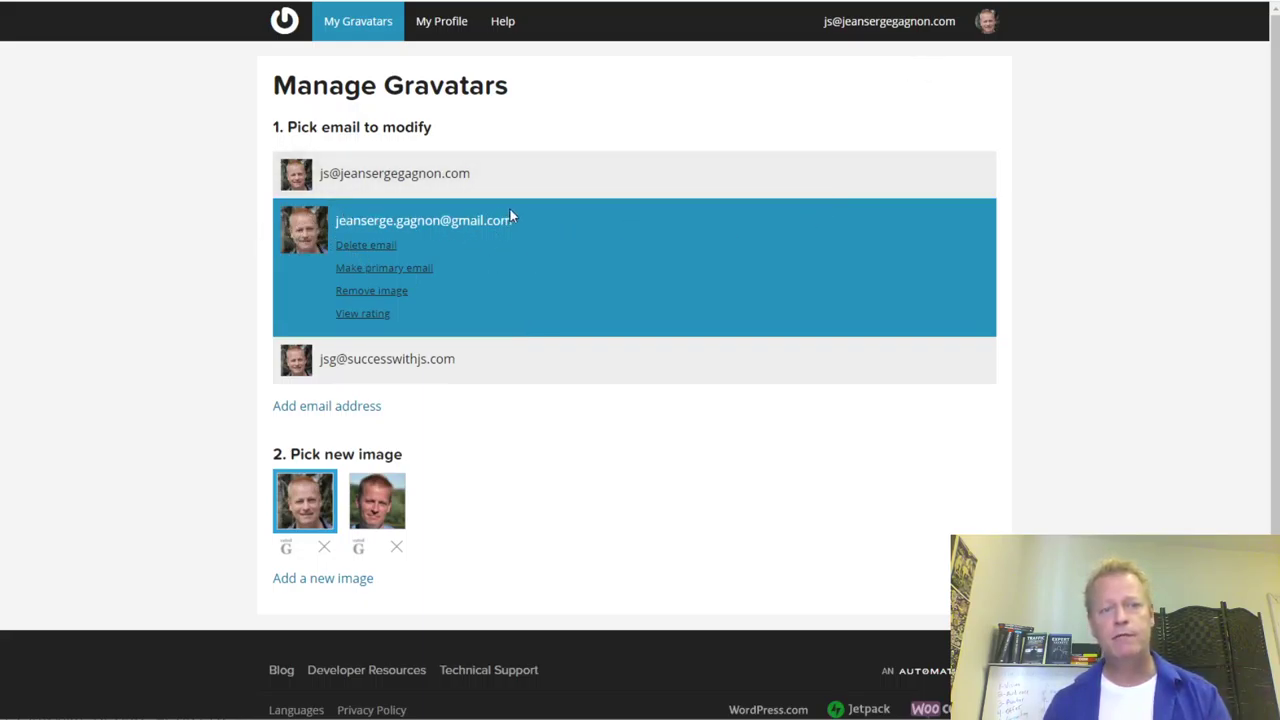
drag(446, 222, 340, 215)
click(592, 240)
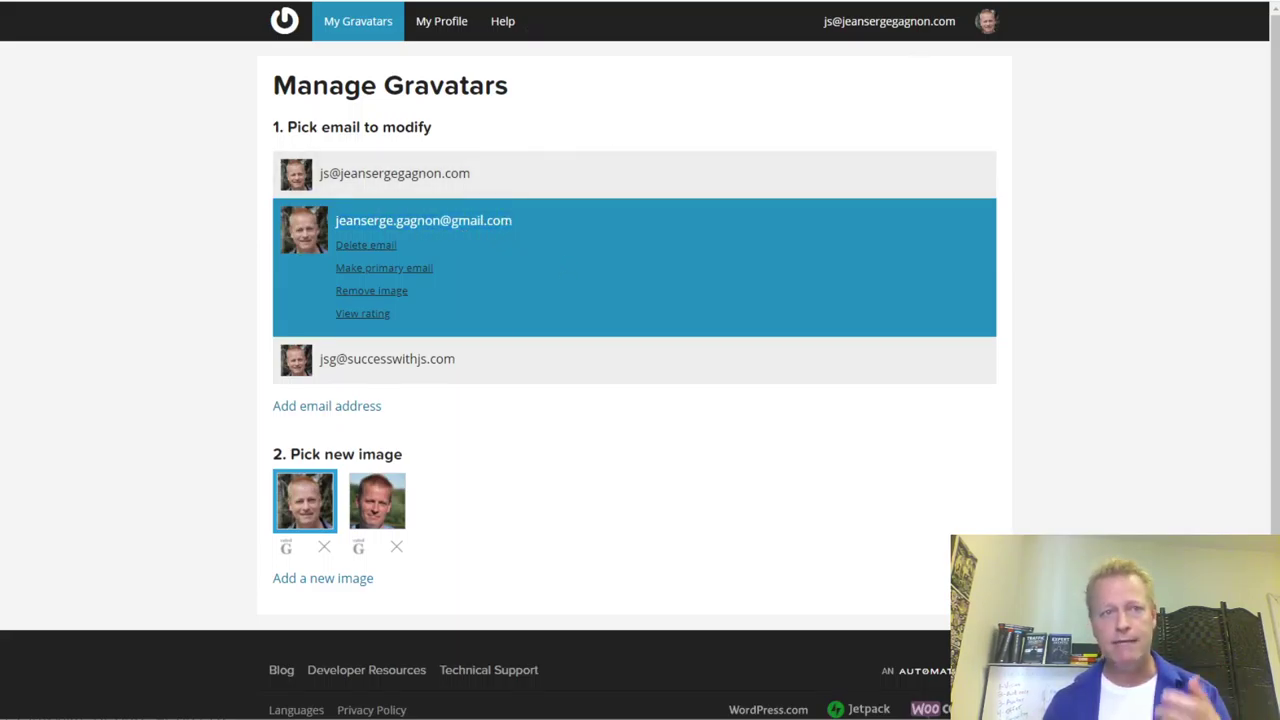
key(ctrl+w)
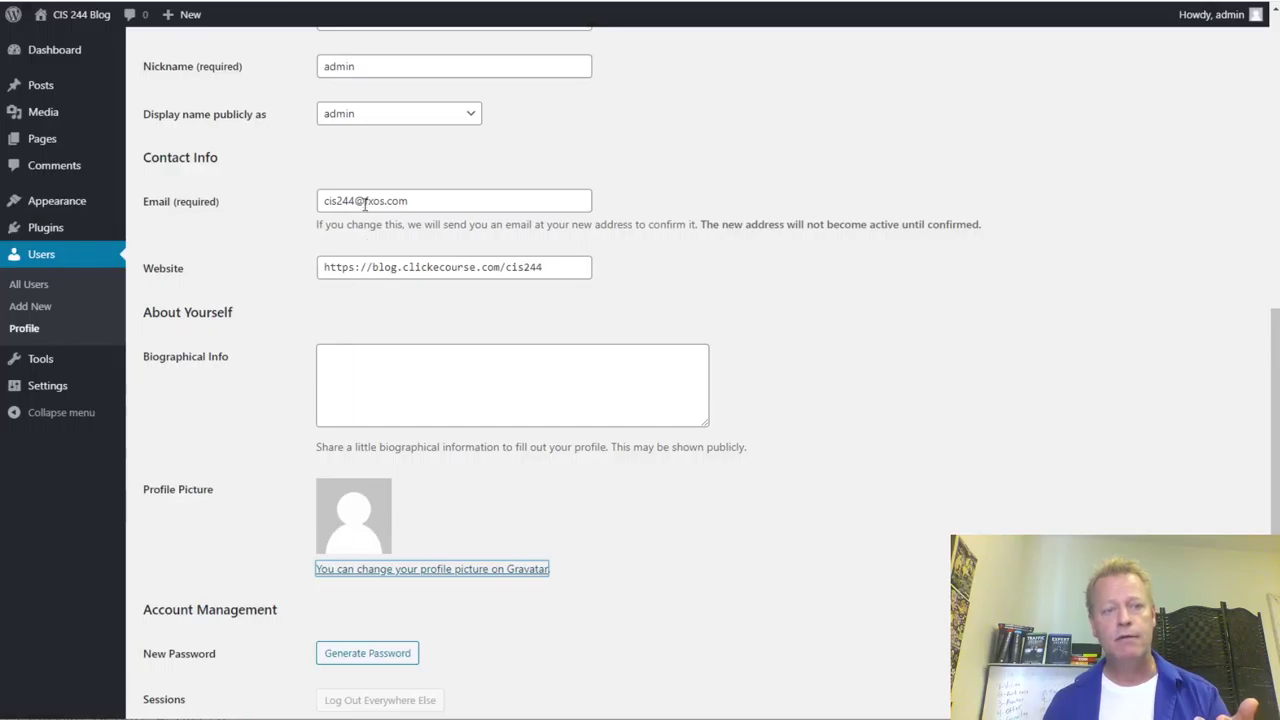
- Replace the admin profile's e-mail with the user's Gmail address and update the profile
triple_click(361, 200)
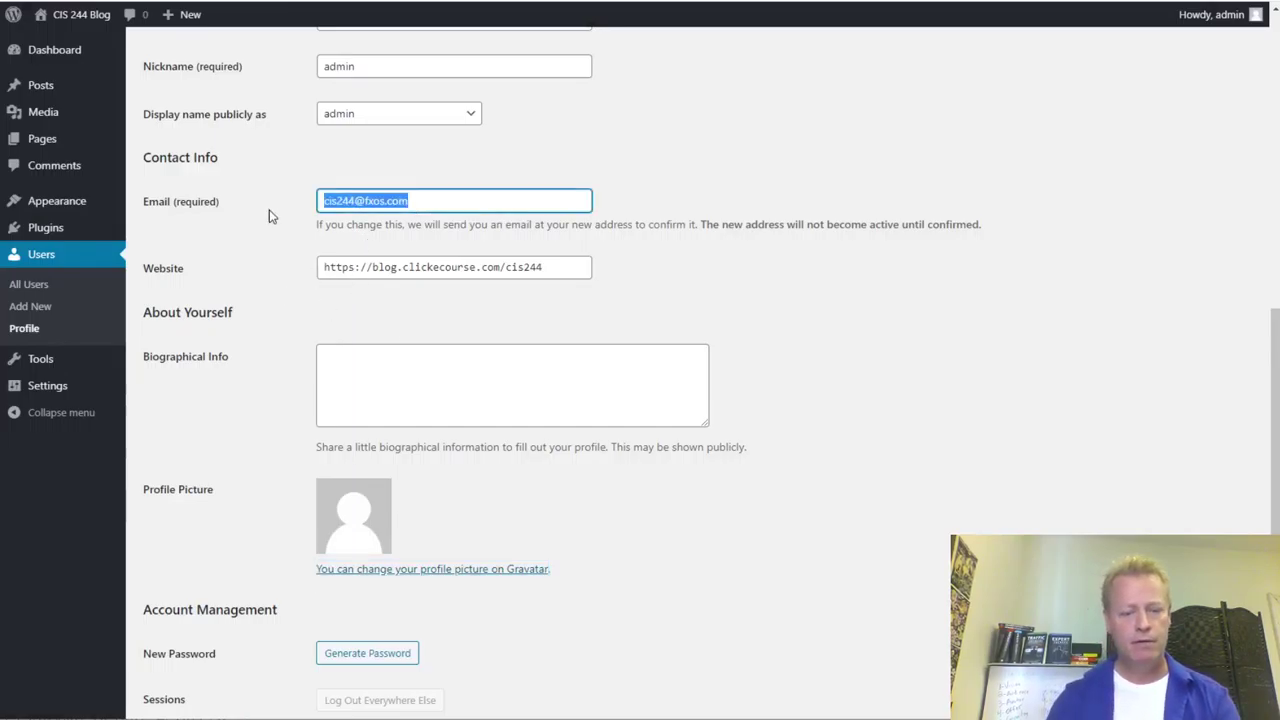
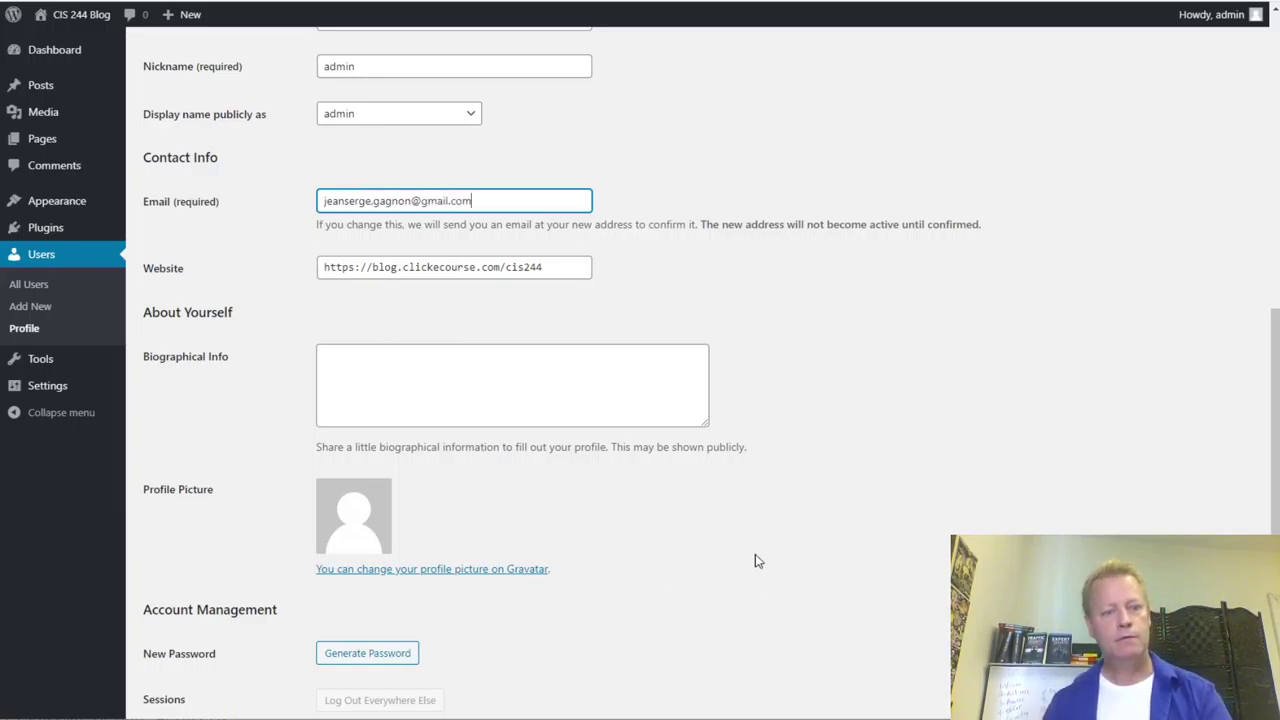
scroll(755, 560, down, 3)
click(183, 636)
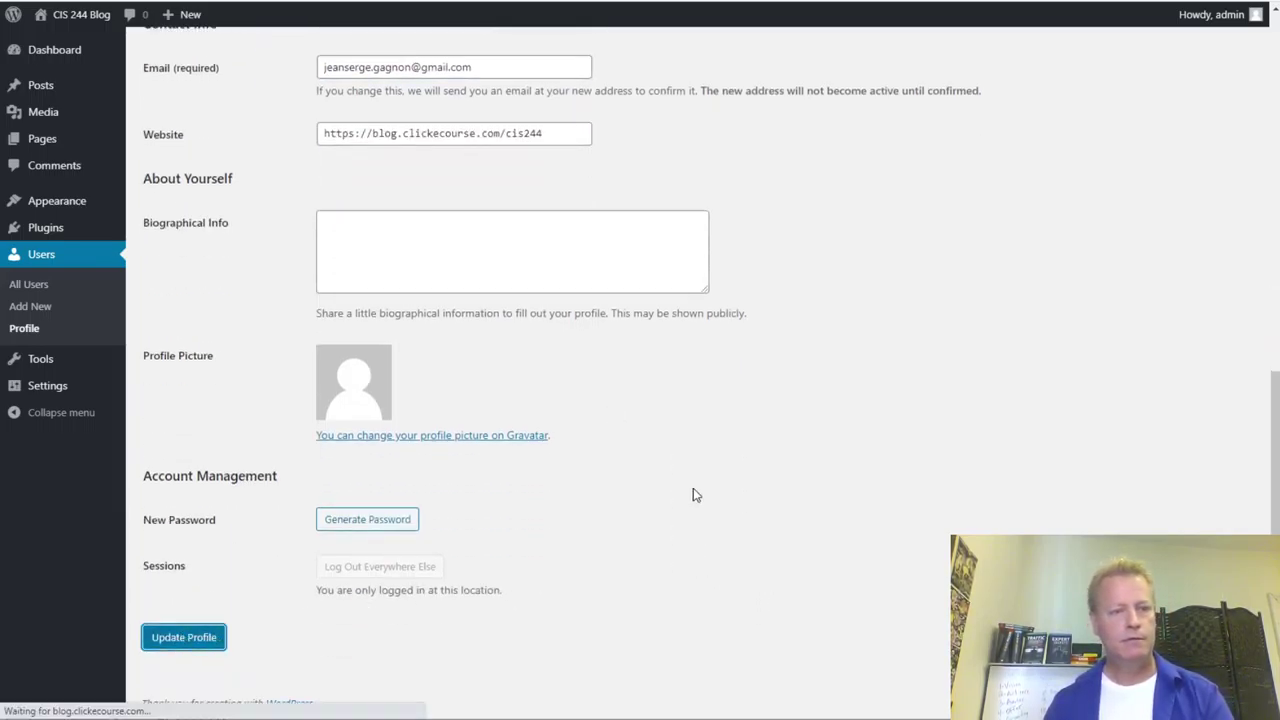
scroll(651, 480, down, 10)
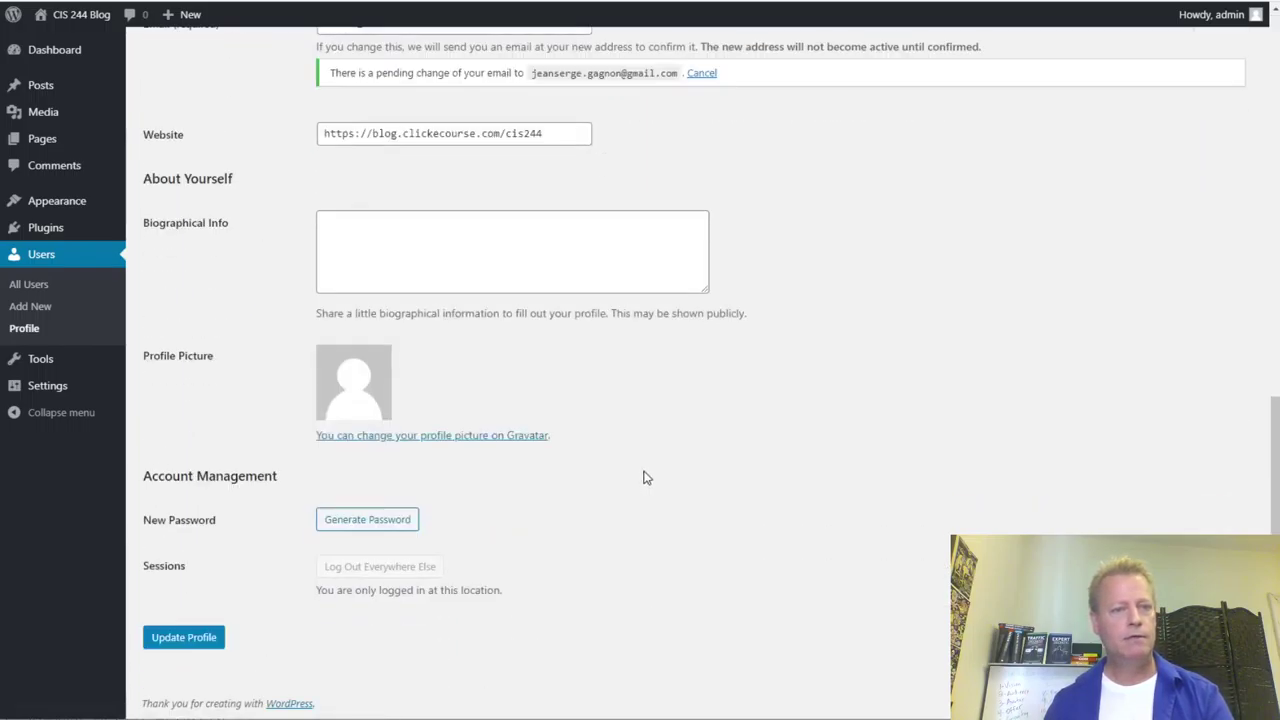
scroll(645, 478, up, 5)
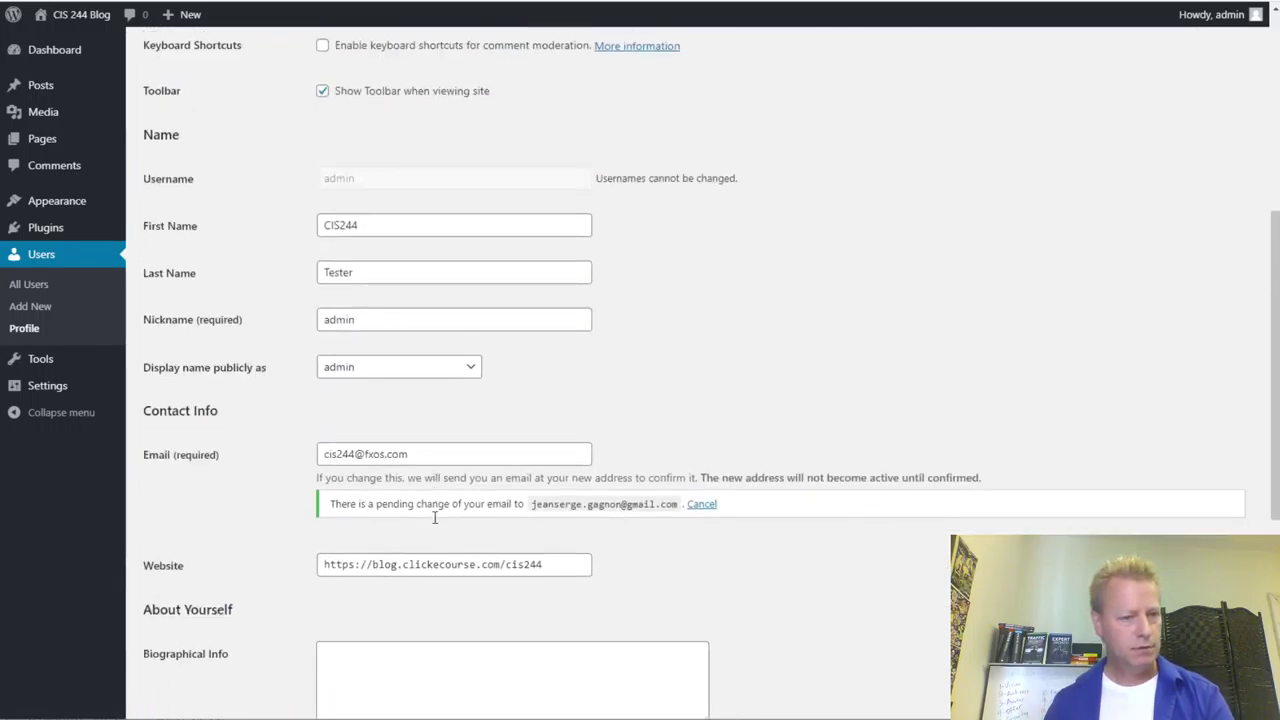
scroll(434, 518, down, 1)
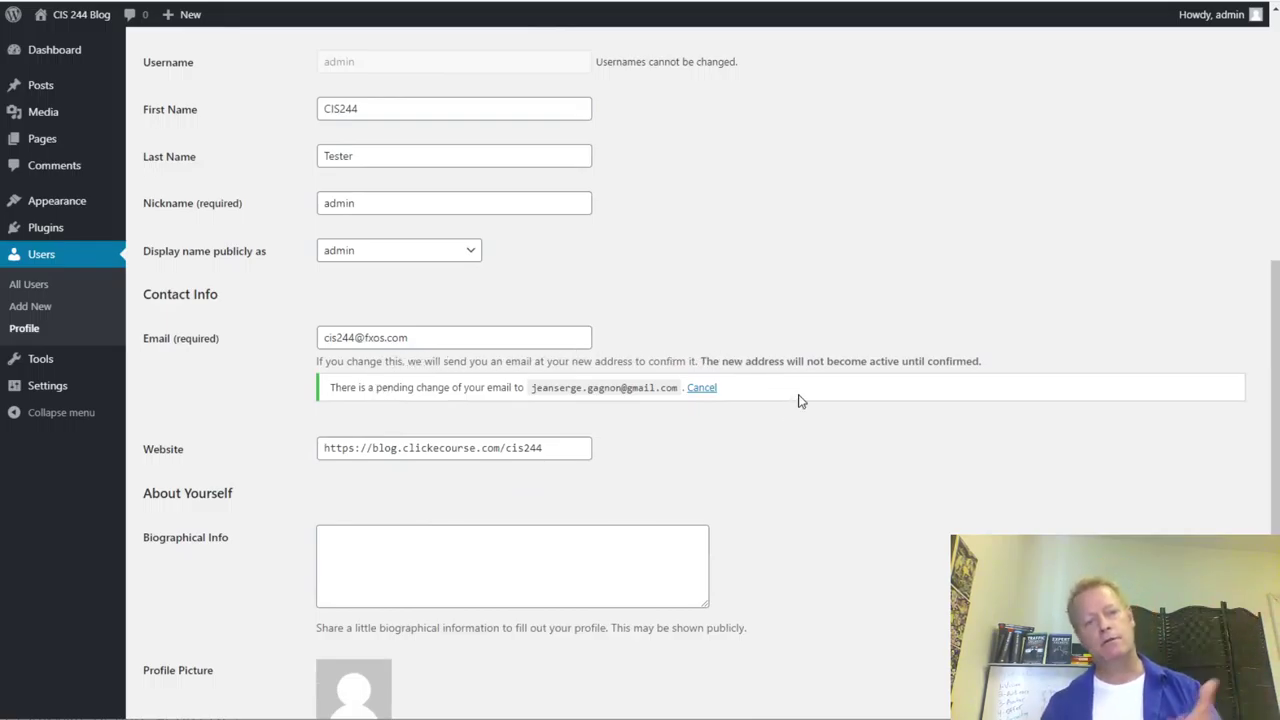
scroll(305, 421, down, 2)
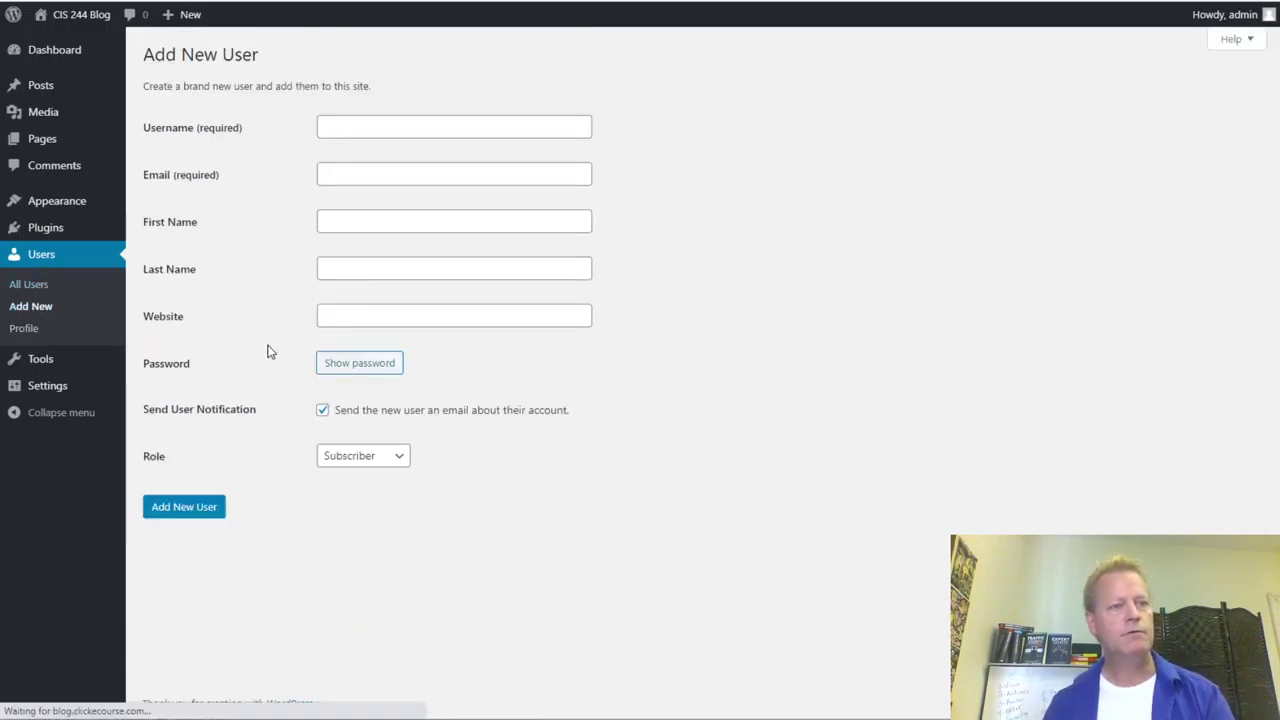
- Enter the new user's username, Gmail address, first name and last name
click(340, 128)
text(jsg)
key(Tab)
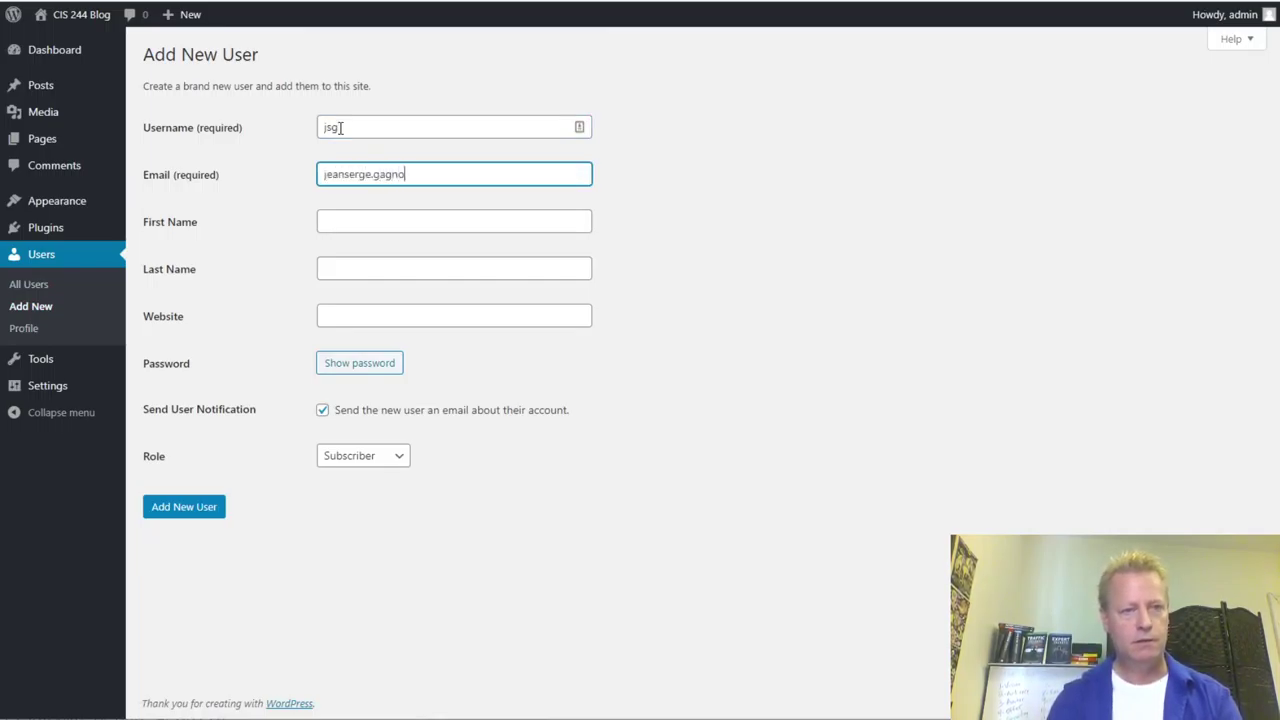
key(Tab)
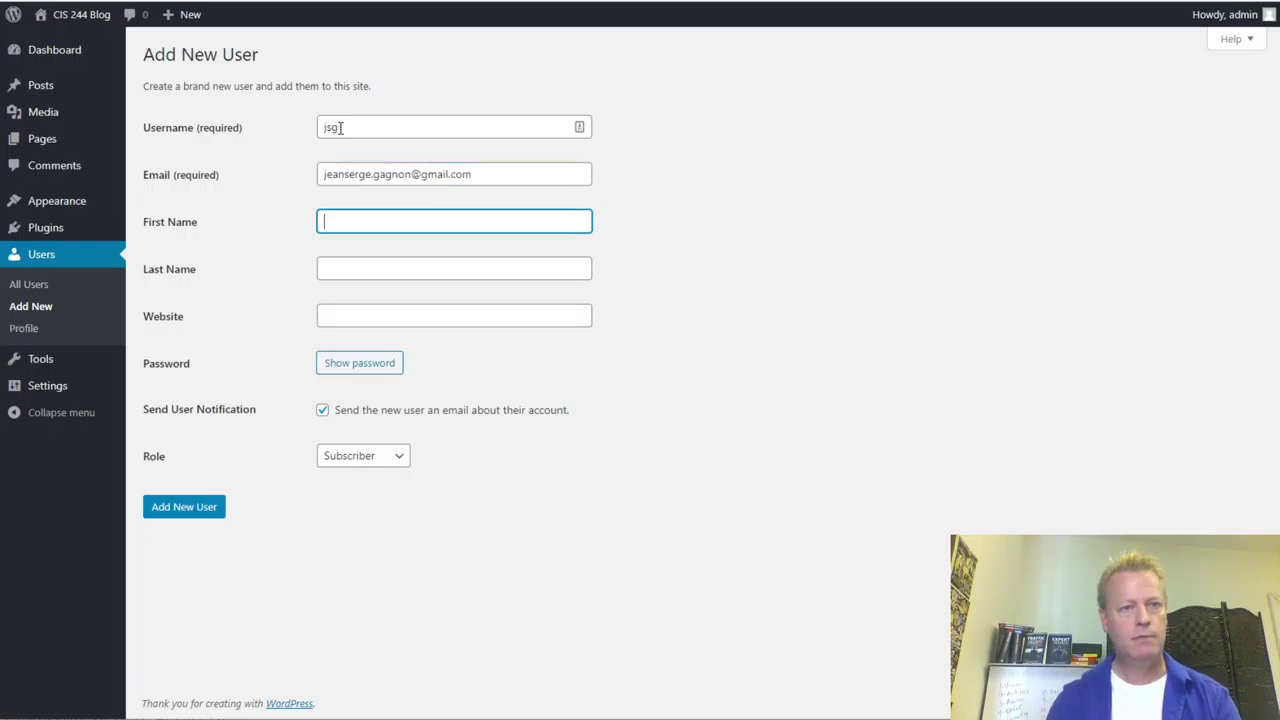
key(Tab)
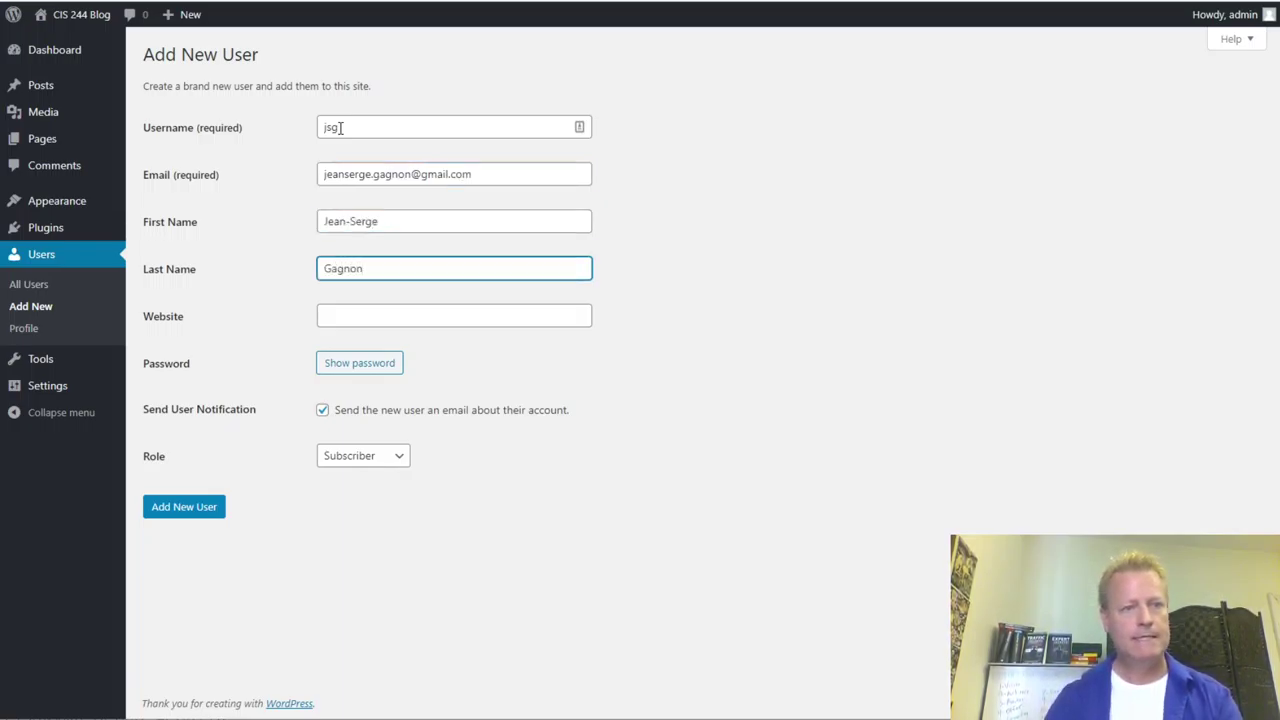
- Set the new user's role to Editor and create the account
click(360, 462)
click(345, 557)
click(200, 512)
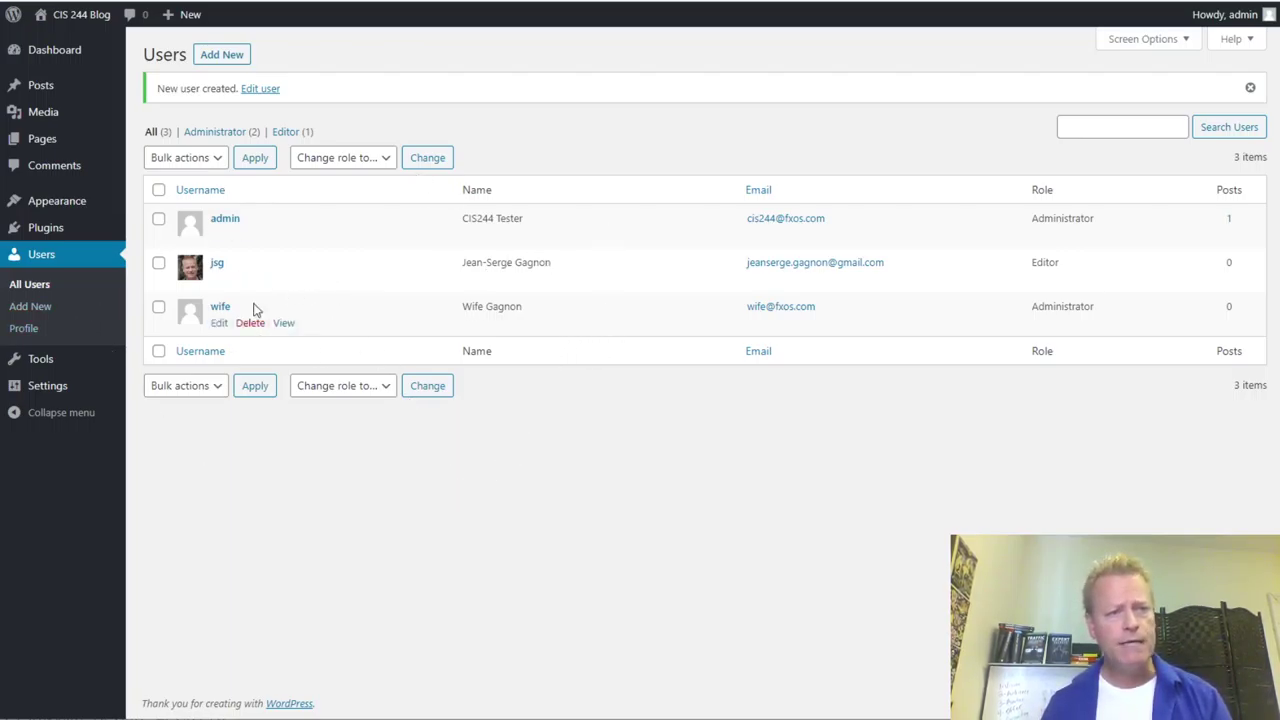
- Open the admin profile and set Display name publicly as to CIS244
click(225, 219)
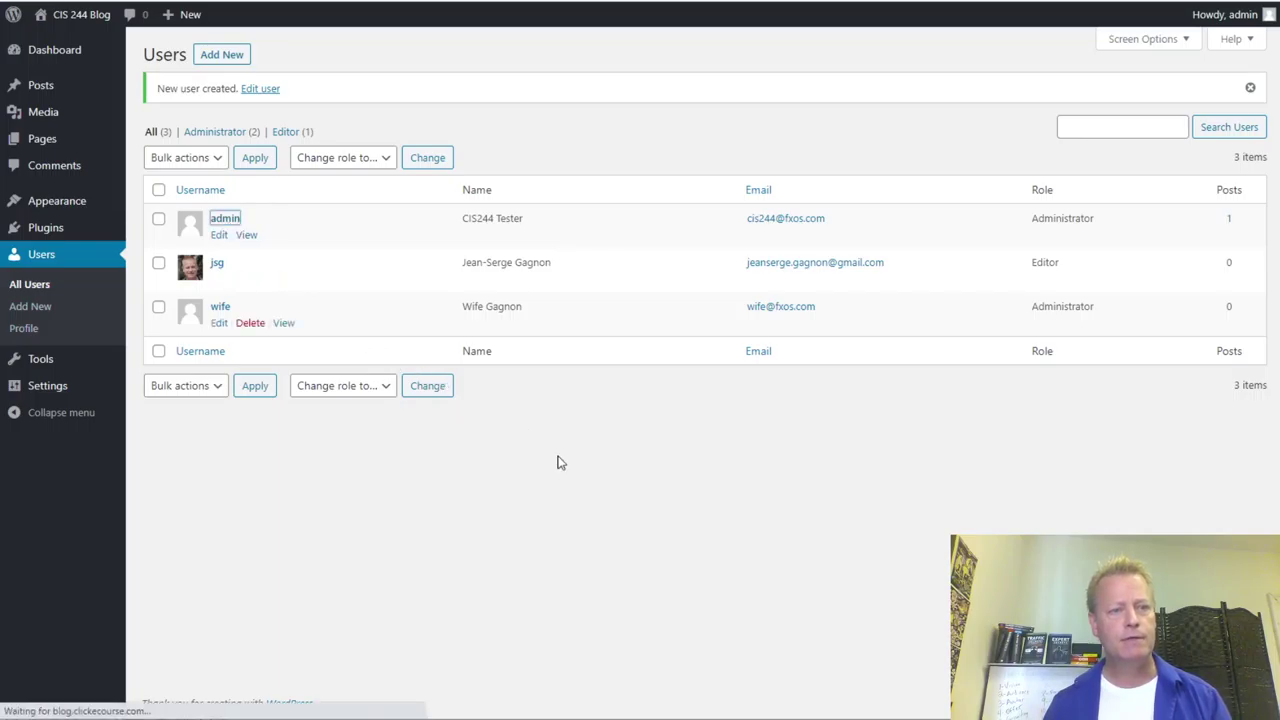
scroll(529, 344, down, 4)
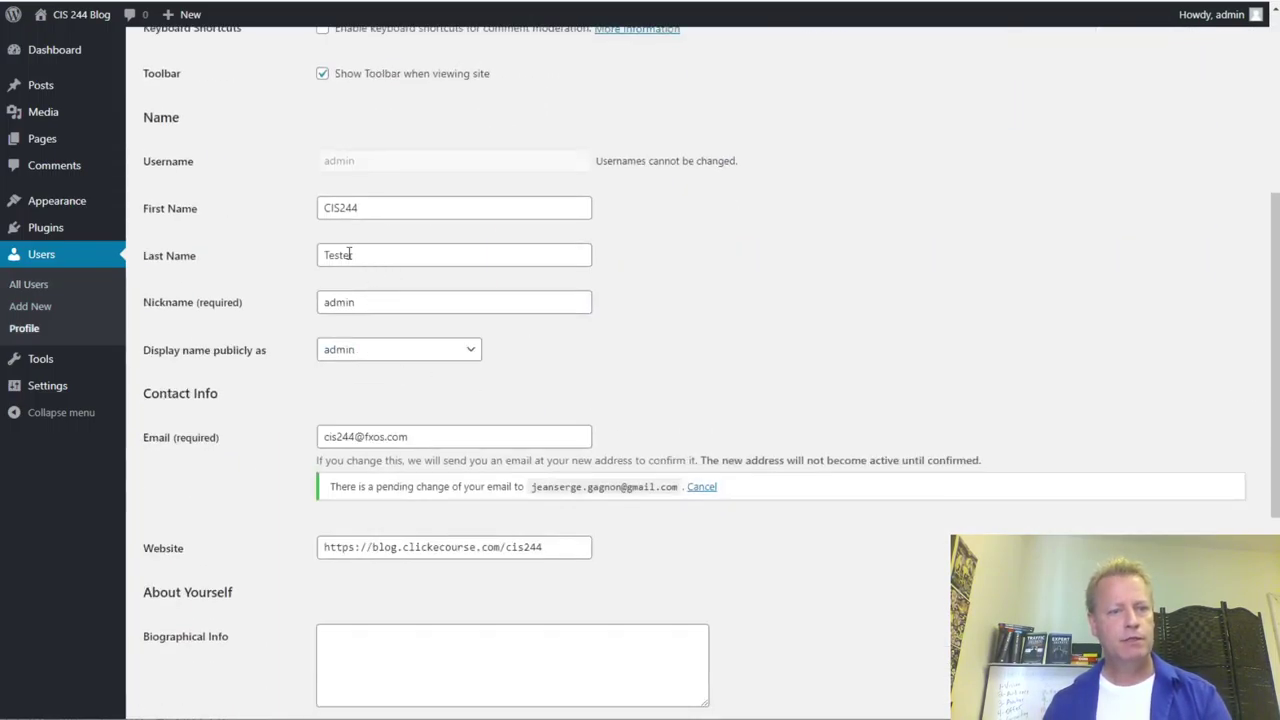
click(376, 360)
click(398, 406)
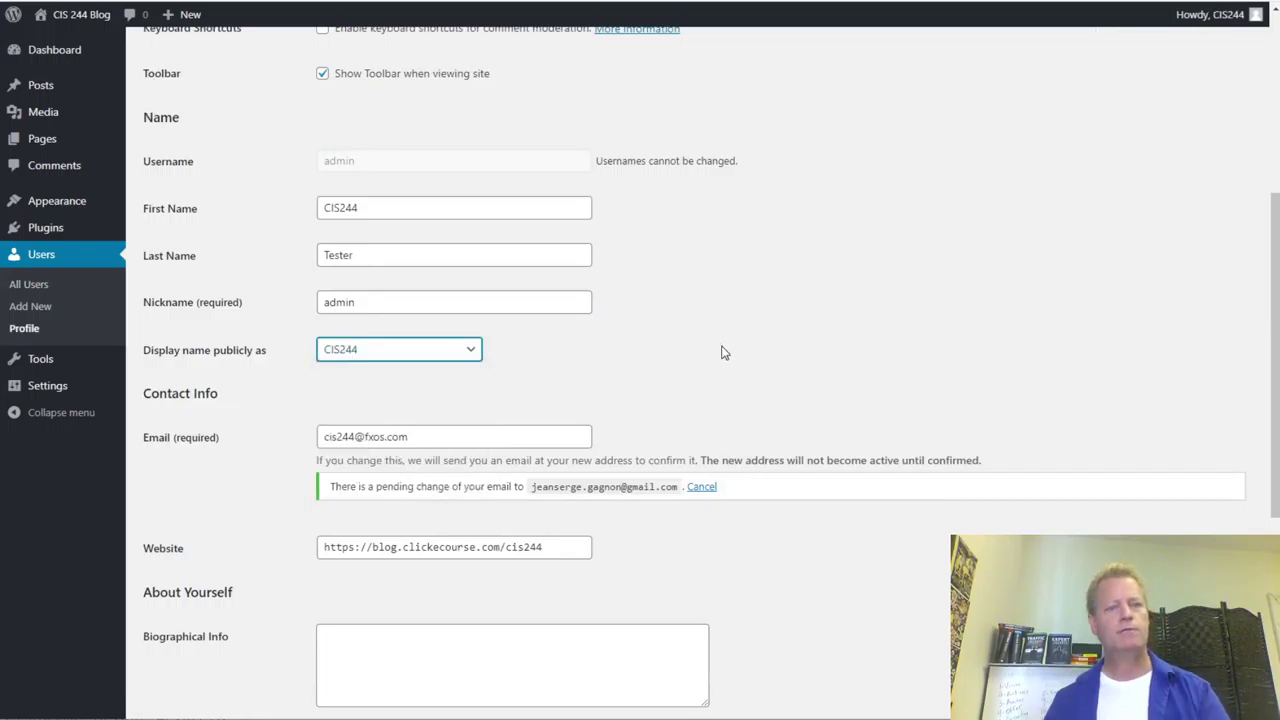
- Cancel the pending e-mail change and save the profile
scroll(716, 384, down, 4)
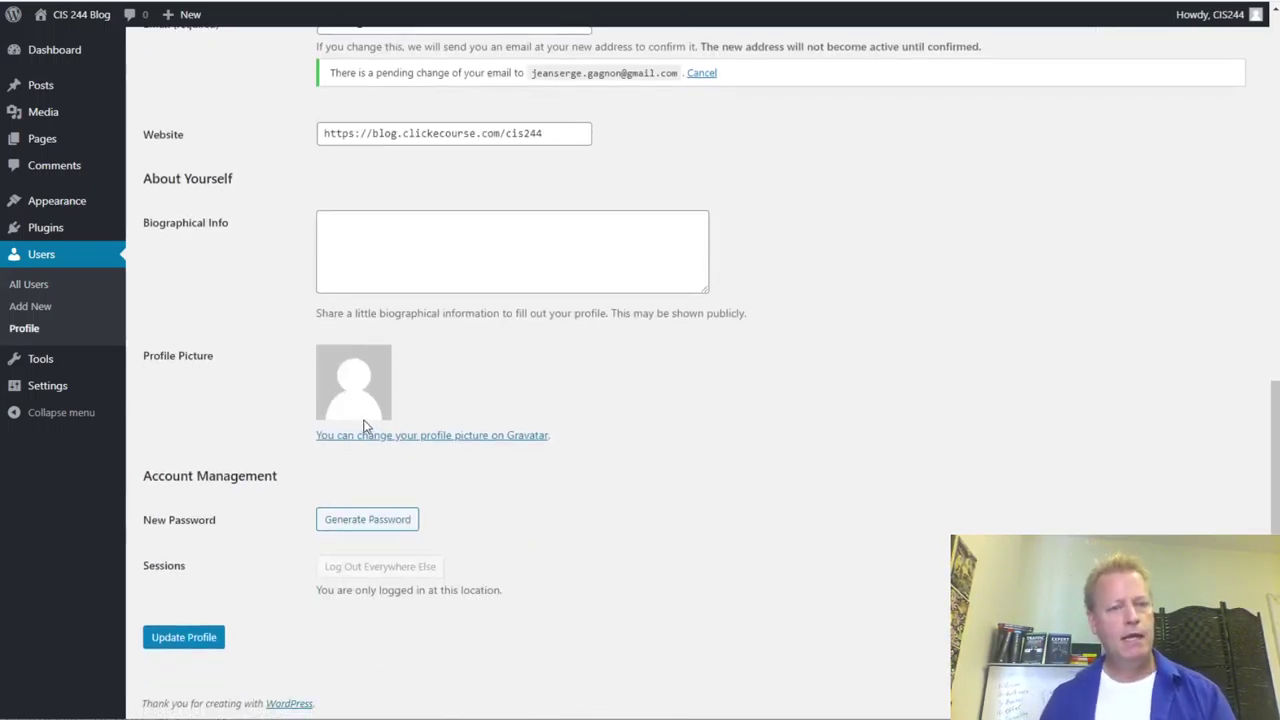
scroll(362, 422, up, 3)
click(703, 389)
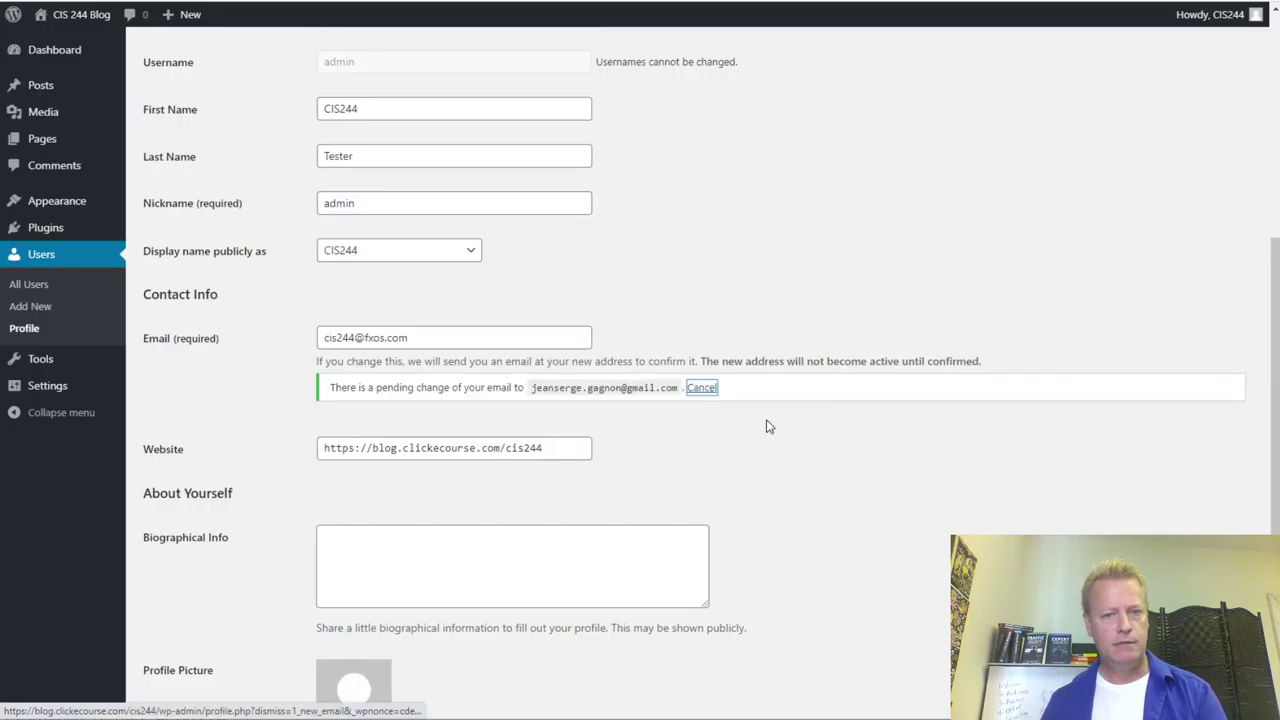
scroll(632, 465, down, 2)
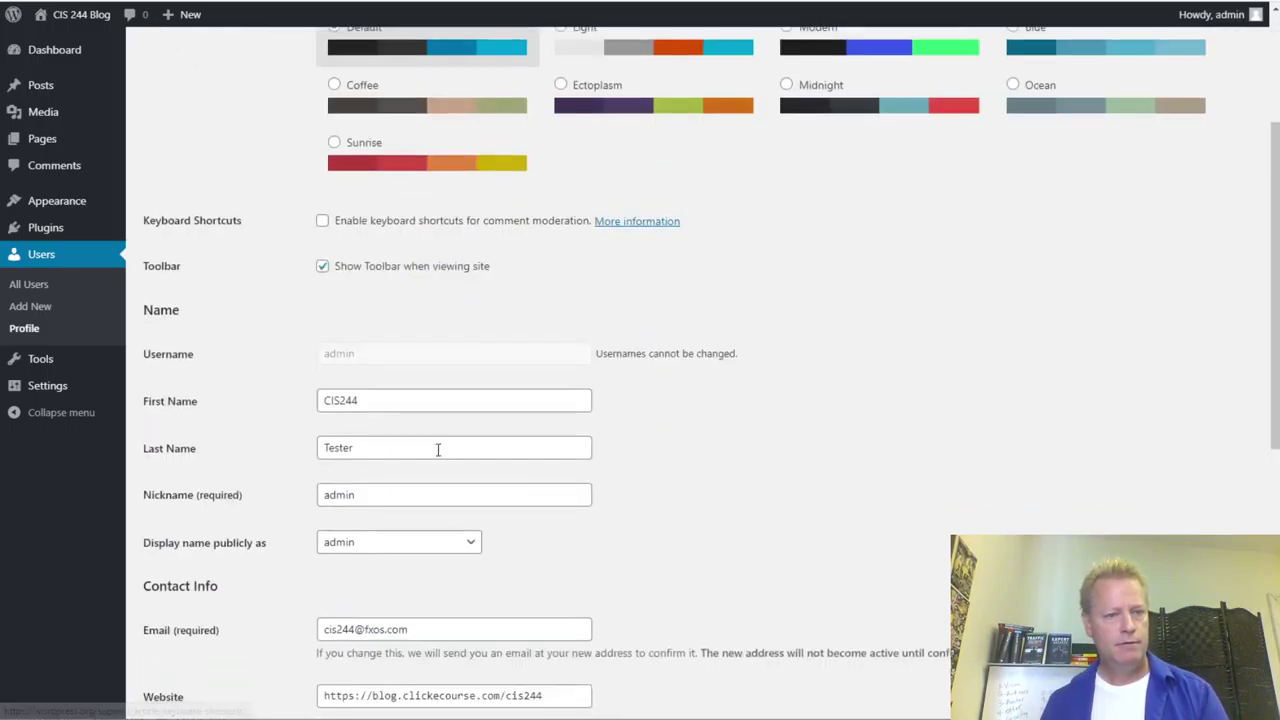
click(345, 543)
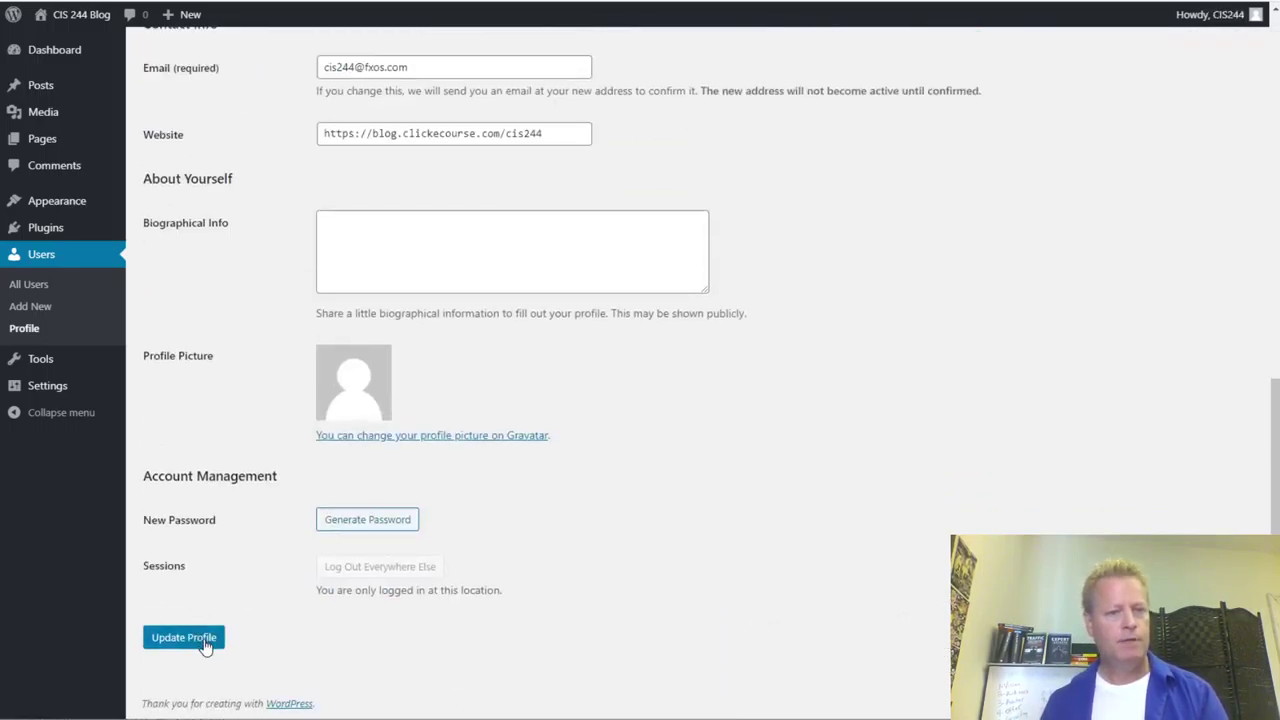
click(200, 645)
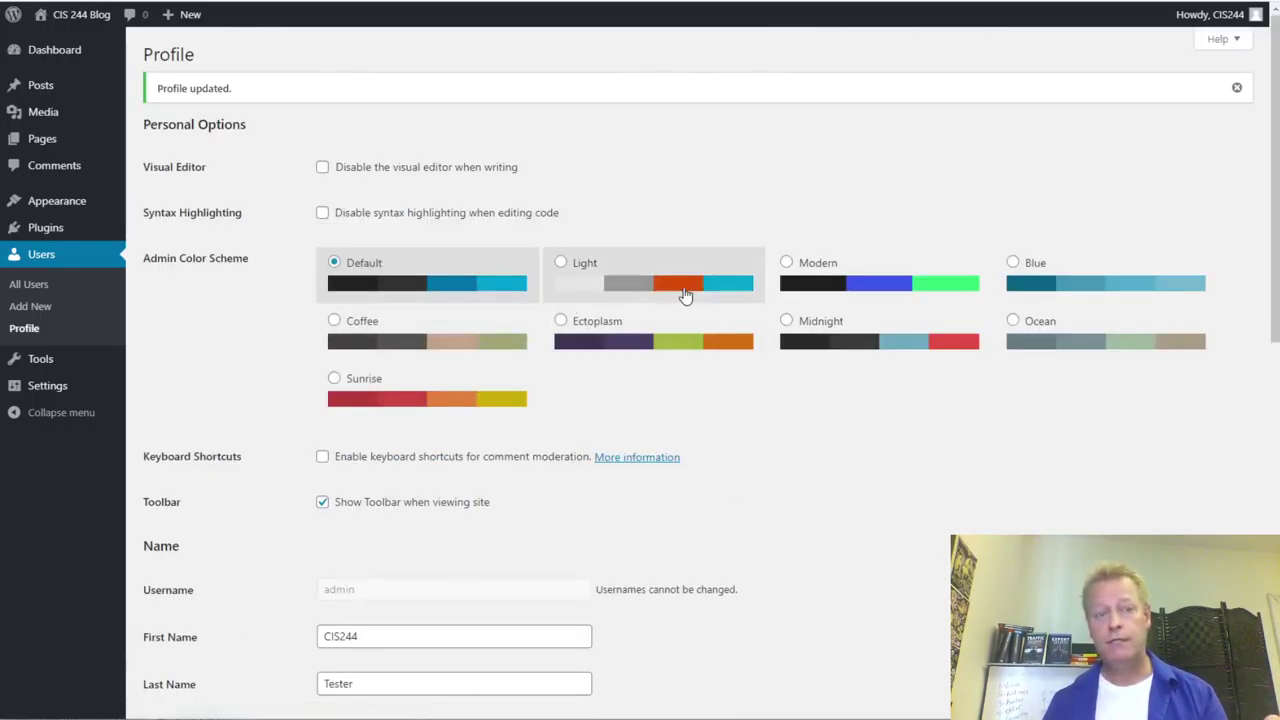
- Switch the admin colour scheme to Modern and save the profile
click(786, 263)
scroll(643, 437, down, 5)
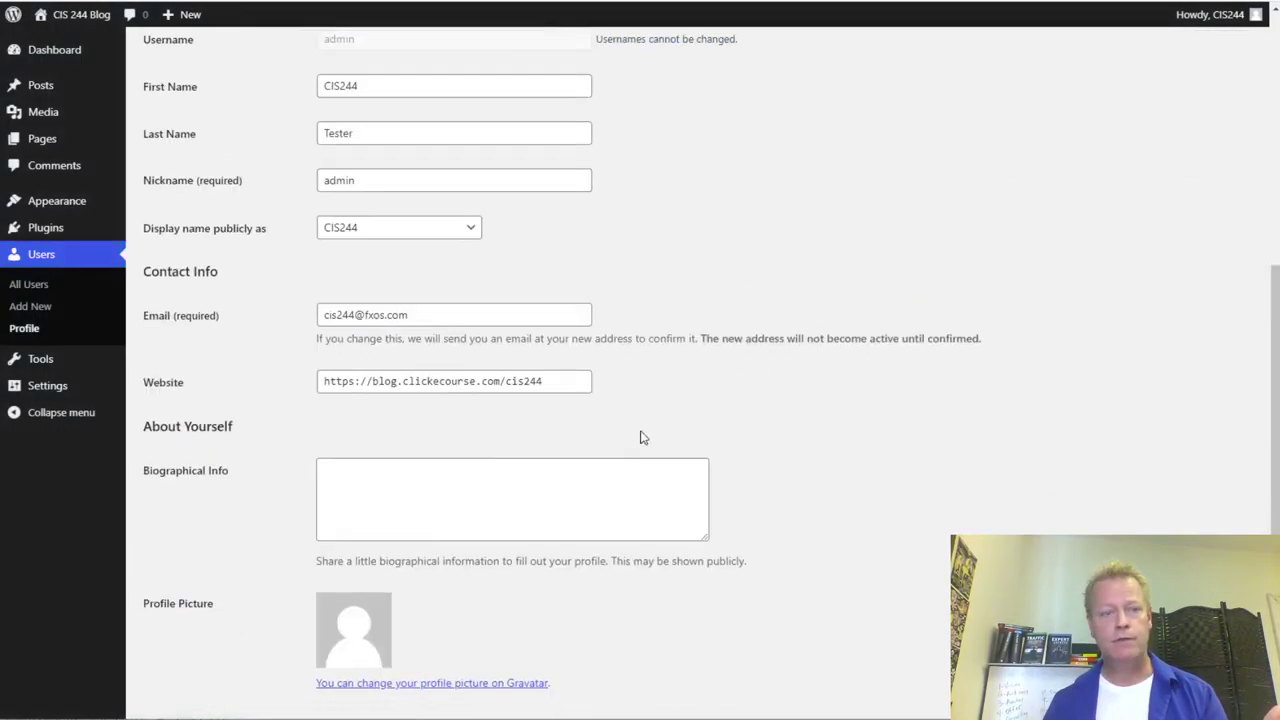
scroll(406, 580, down, 3)
click(198, 640)
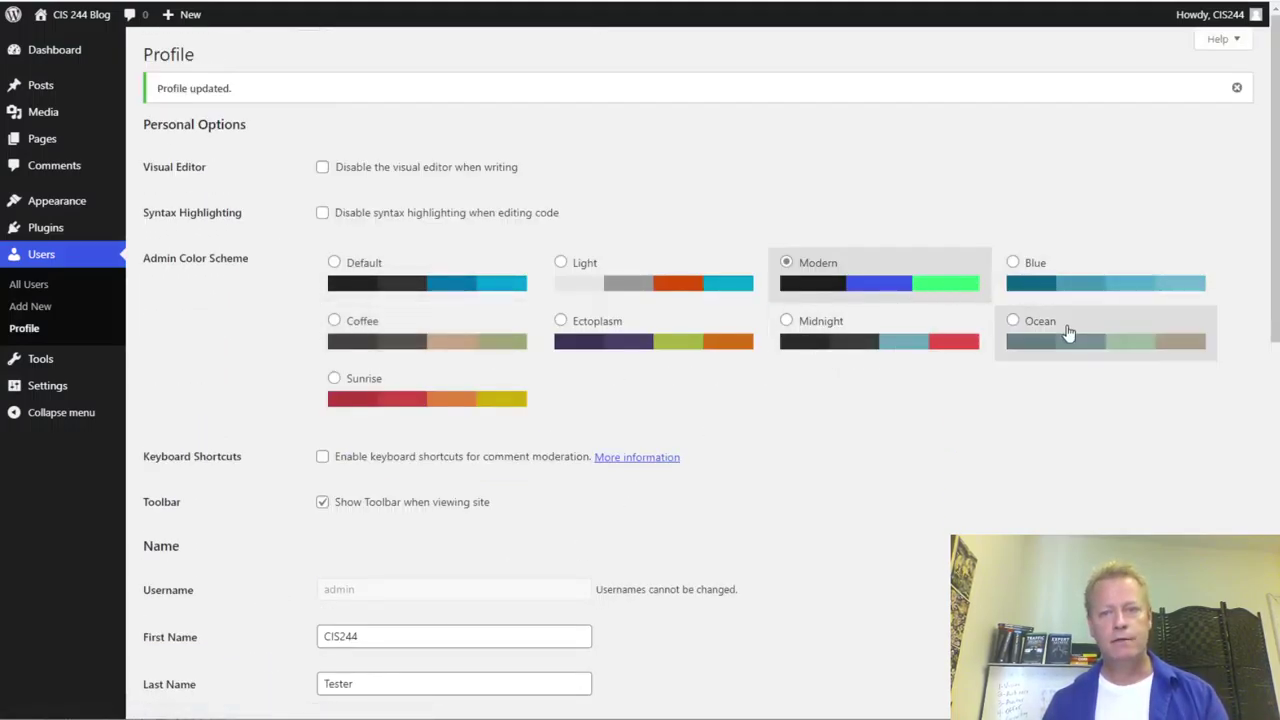
- Try the Ocean, Coffee and Midnight schemes, then settle on Sunrise
click(1015, 322)
click(424, 340)
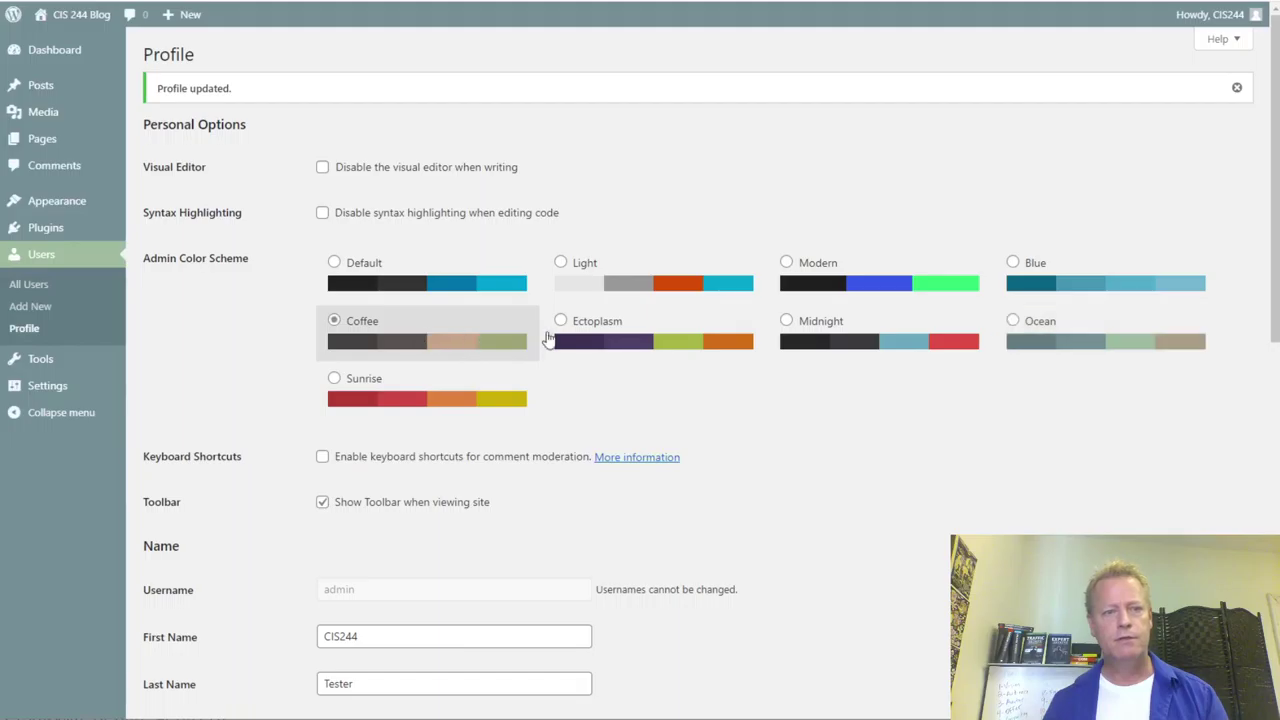
click(656, 346)
click(815, 340)
click(450, 395)
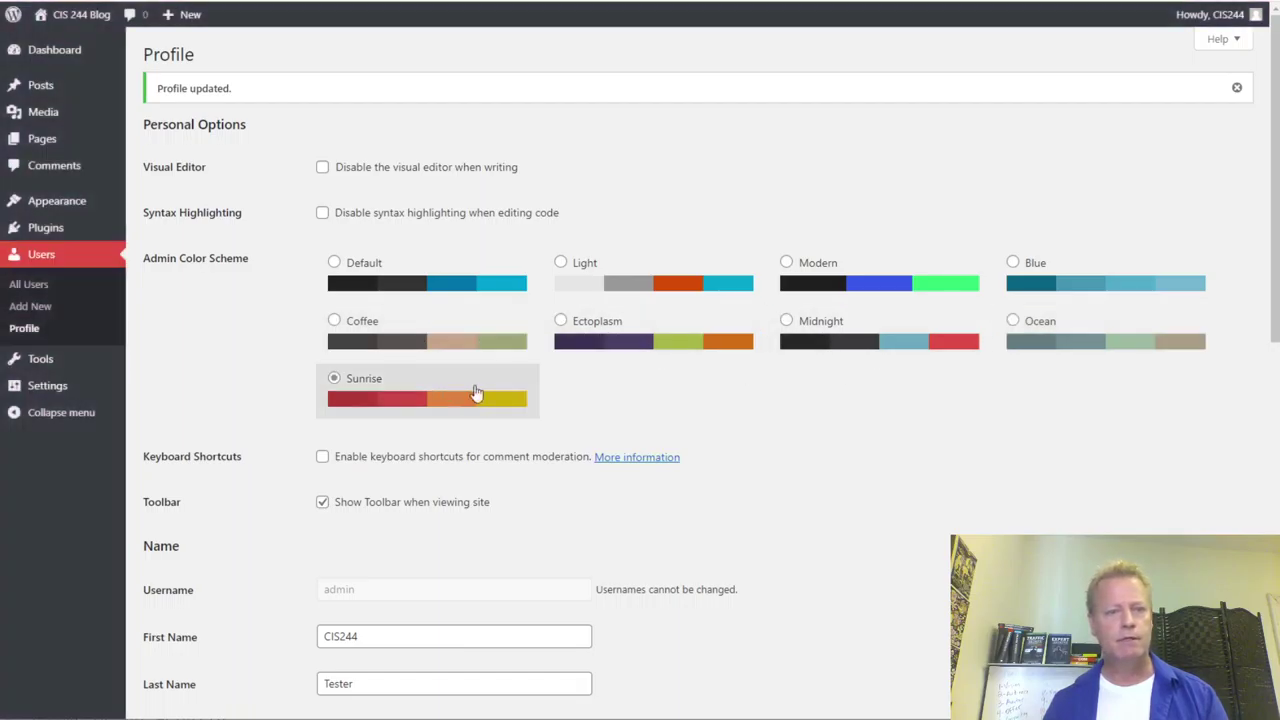
scroll(205, 430, down, 3)
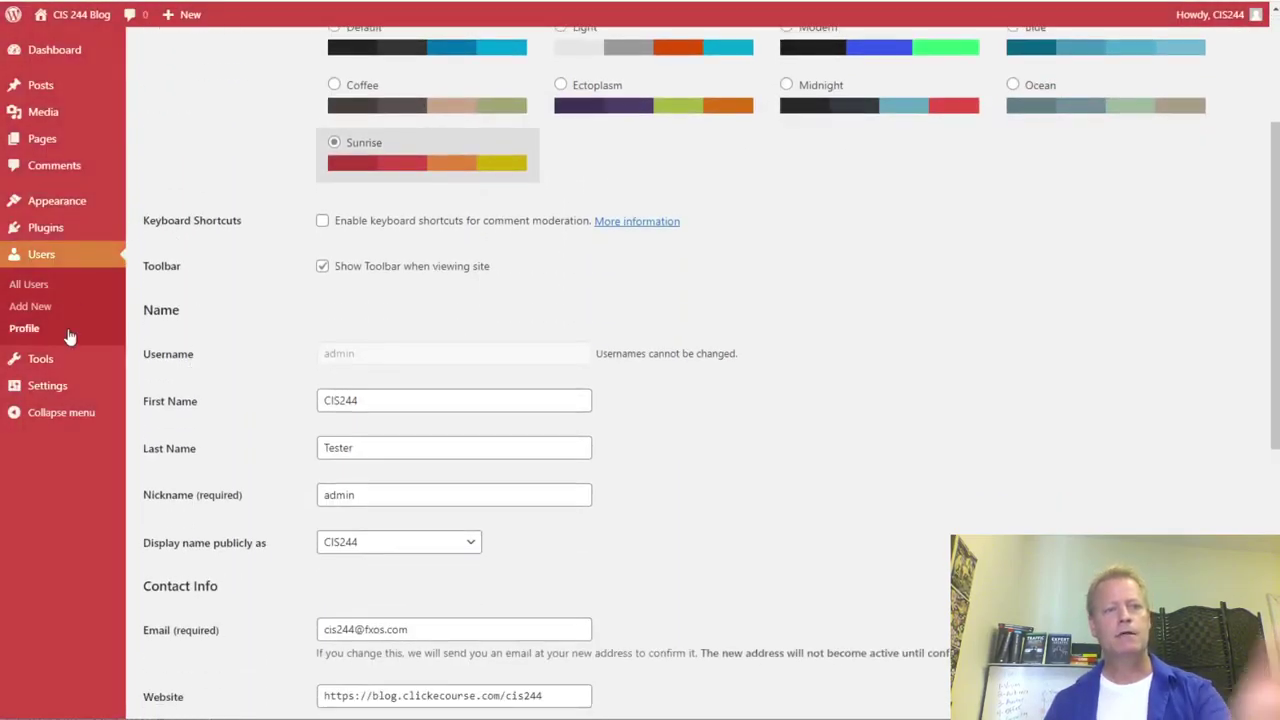
scroll(760, 540, down, 3)
- Generate then discard a new password, and save the profile with Sunrise
click(350, 690)
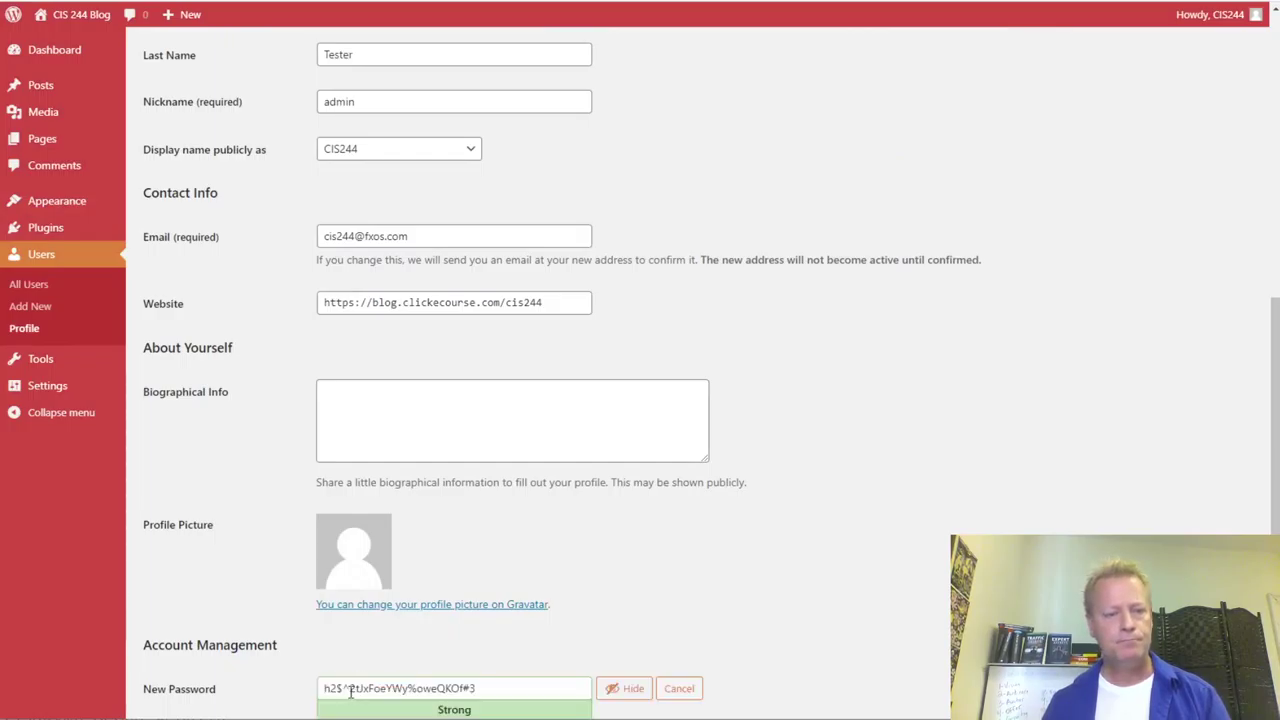
click(677, 690)
scroll(677, 691, down, 1)
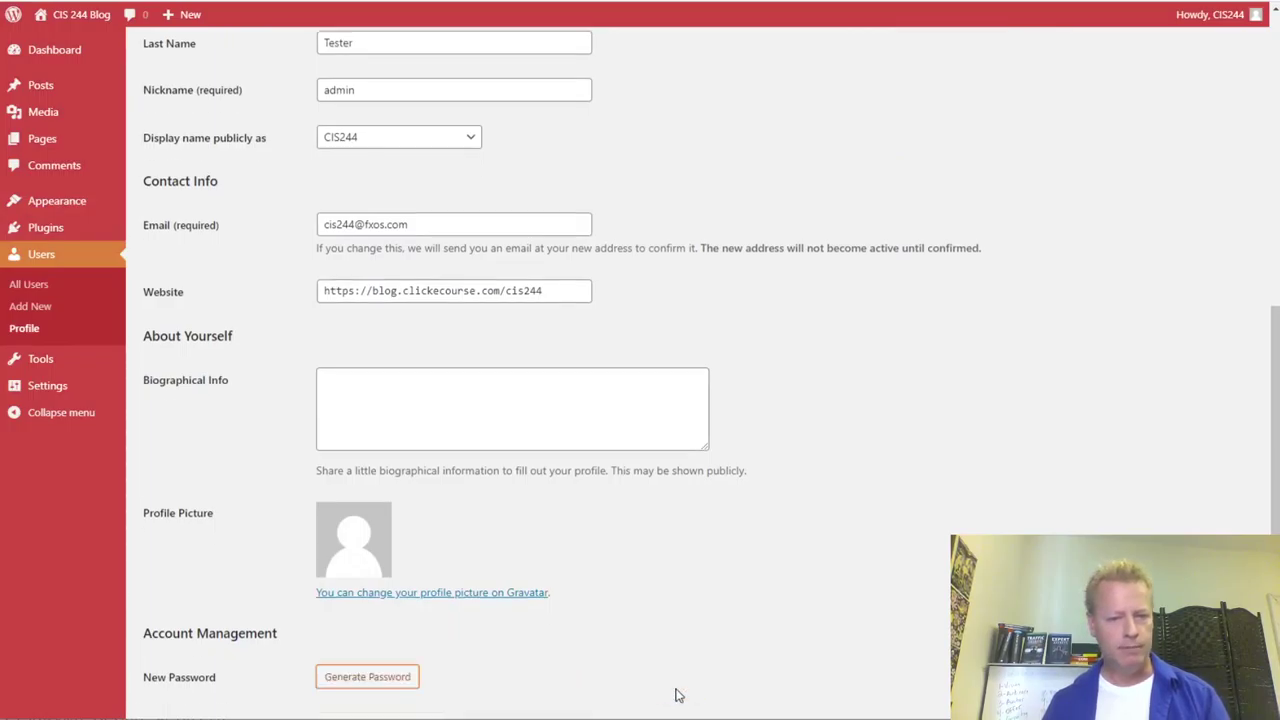
scroll(618, 636, down, 2)
click(182, 638)
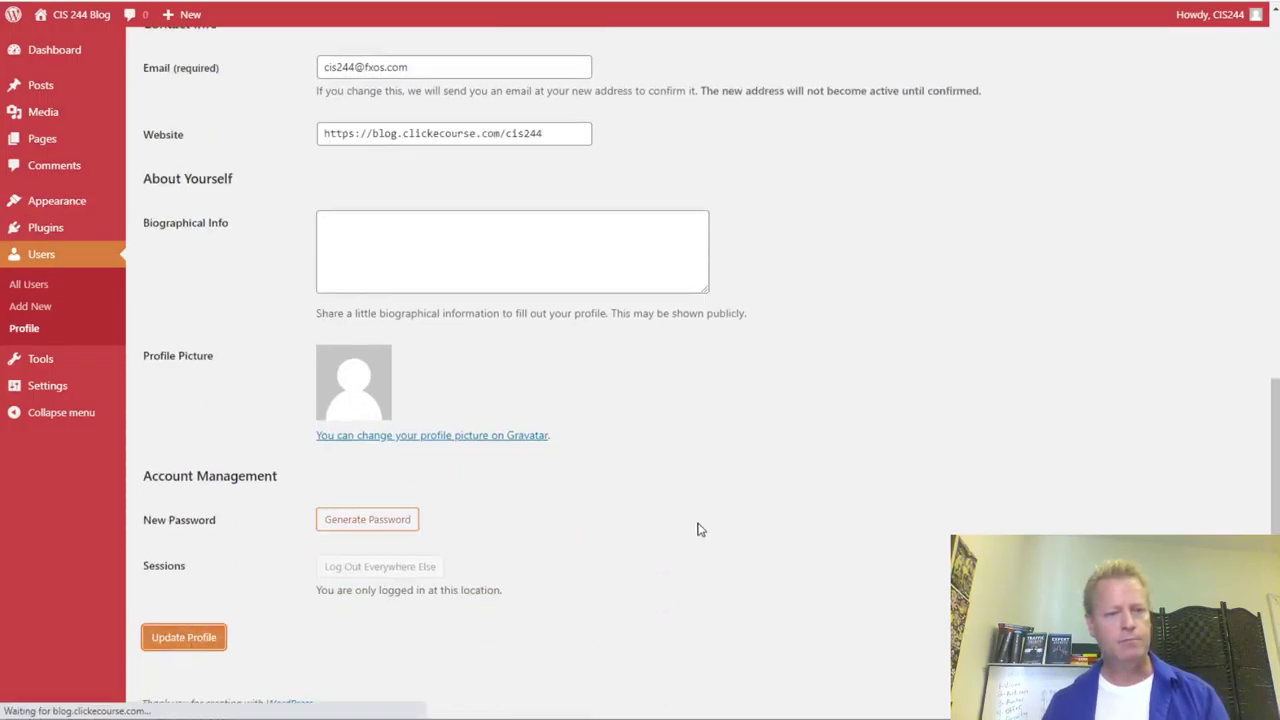
- Go from the Dashboard to All Posts and open the 'Hello world!' post in the editor
mouse_move(45, 100)
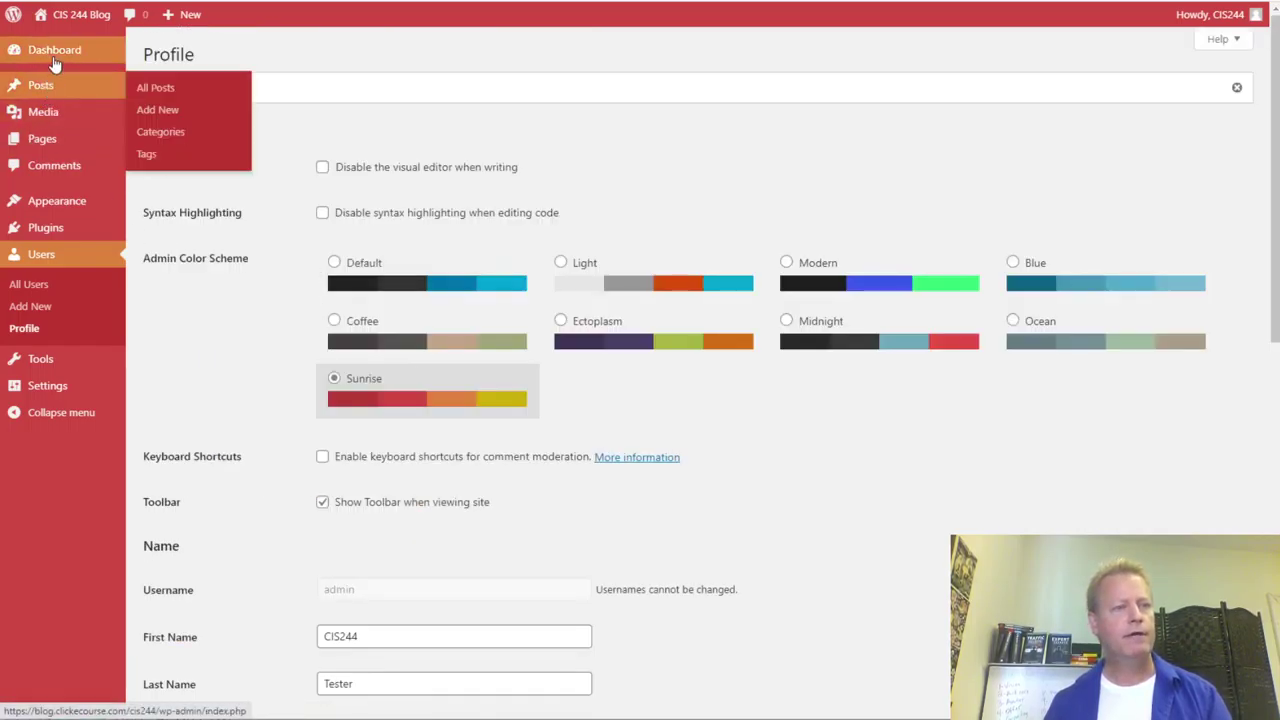
click(55, 55)
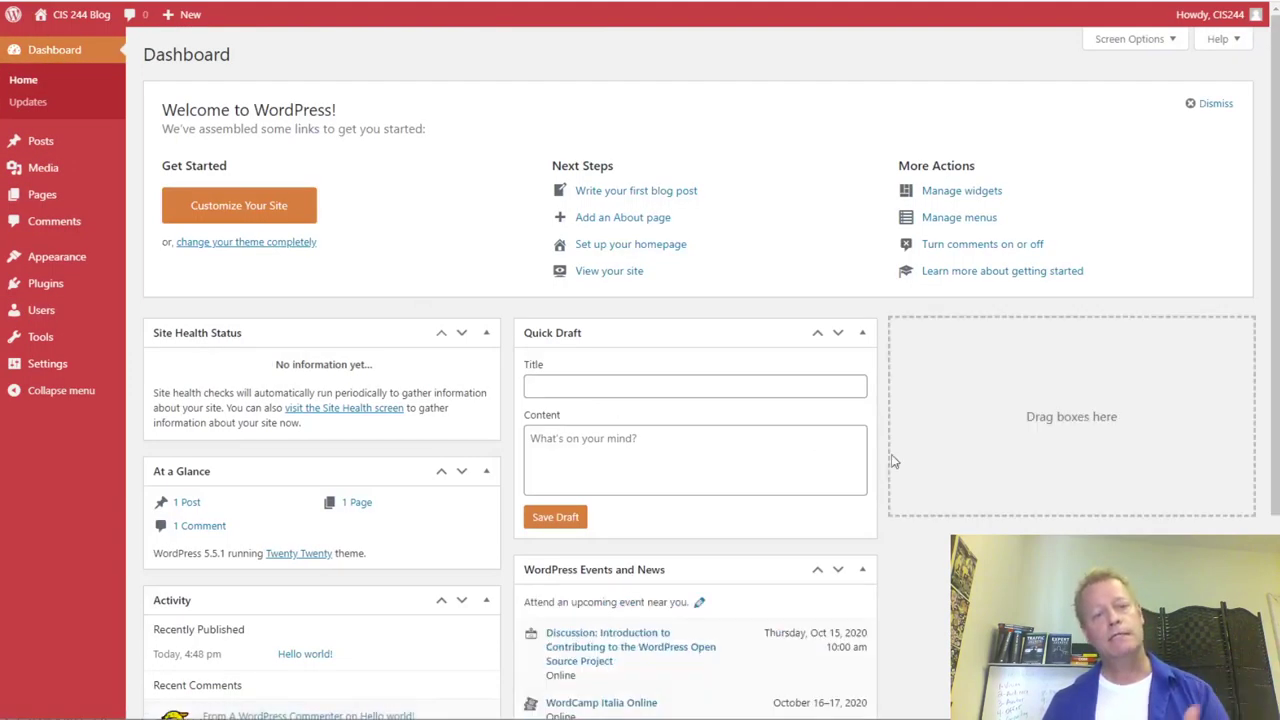
scroll(909, 480, down, 3)
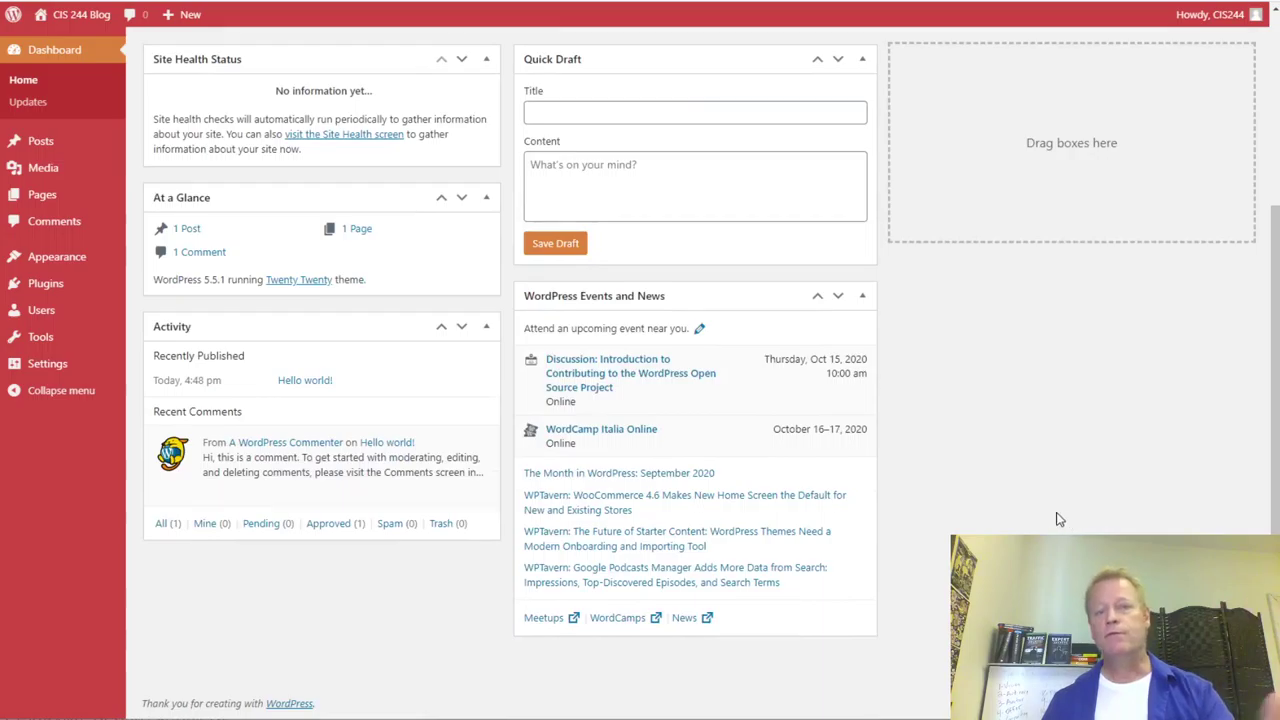
scroll(1058, 517, up, 3)
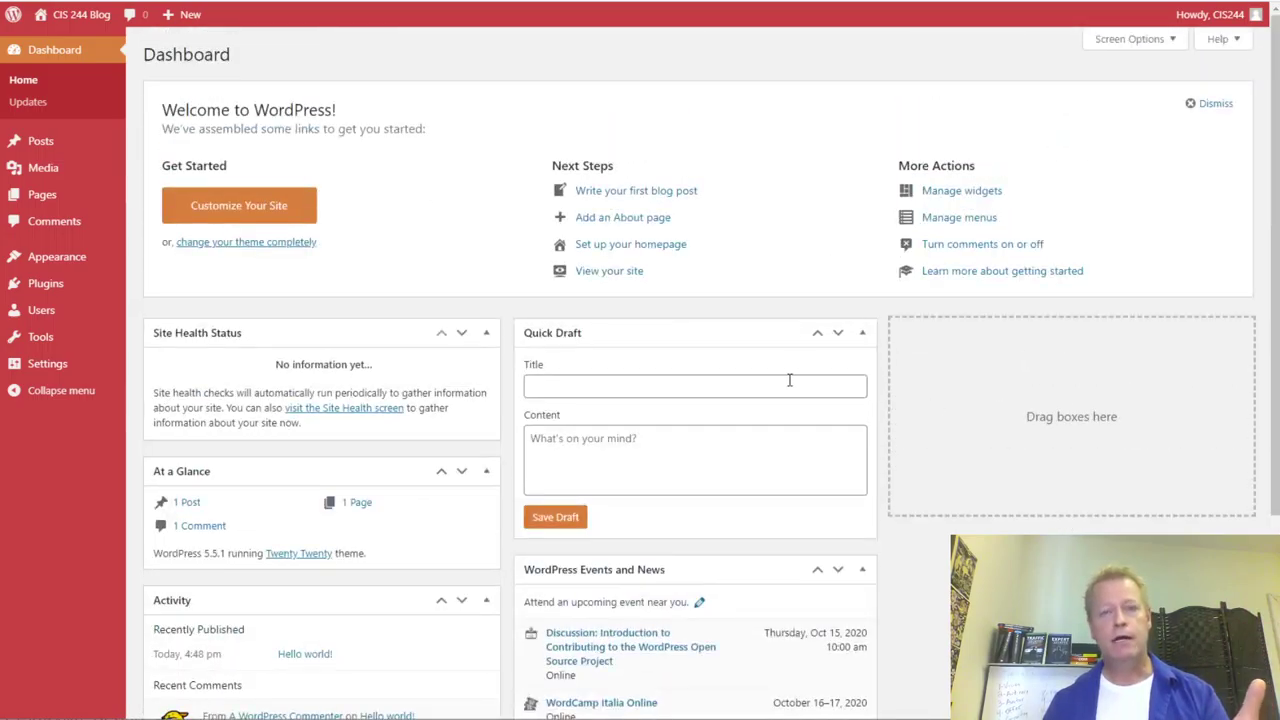
click(55, 146)
mouse_move(215, 178)
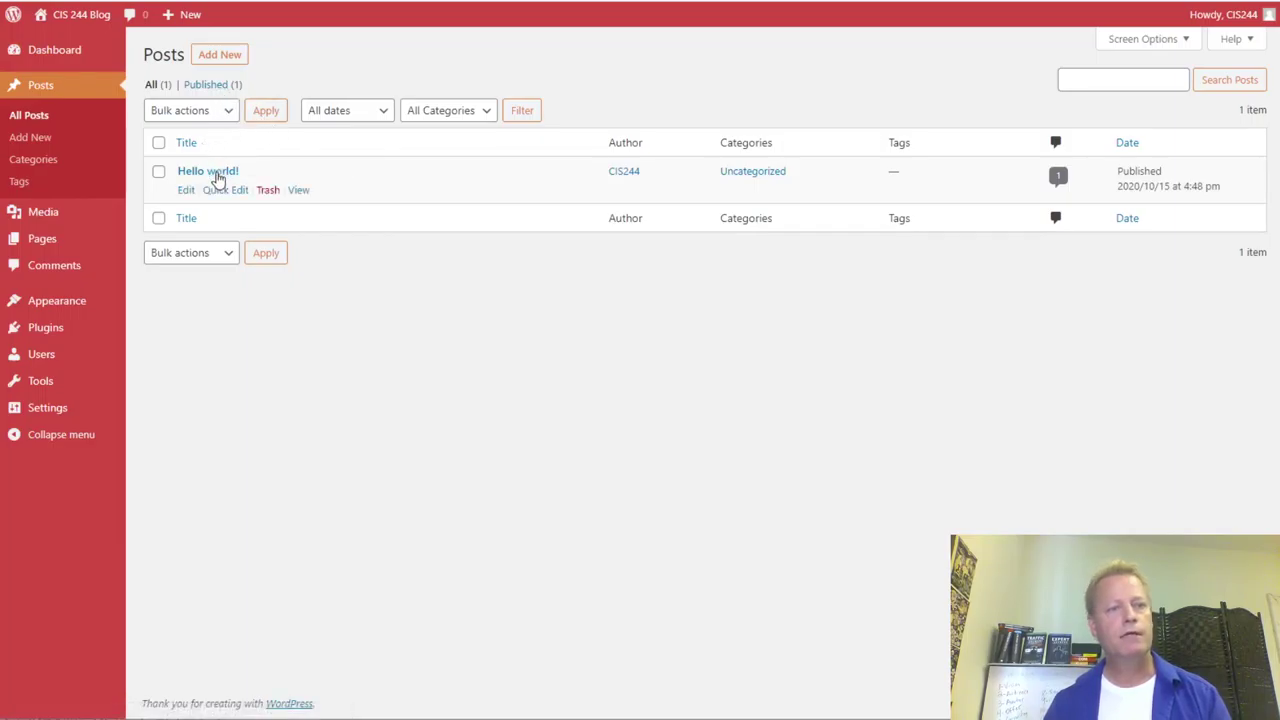
click(187, 191)
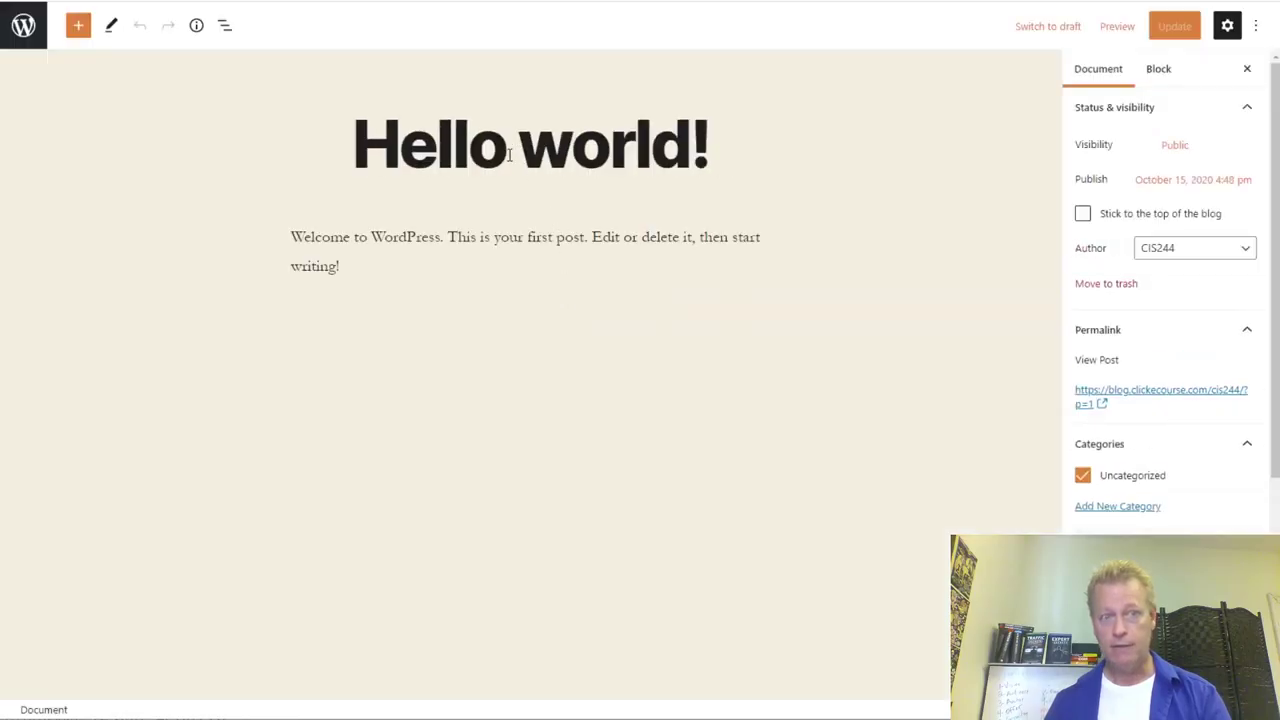
- Retitle the 'Hello world!' post to 'My first post'
click(508, 152)
click(733, 138)
drag(733, 138, 504, 165)
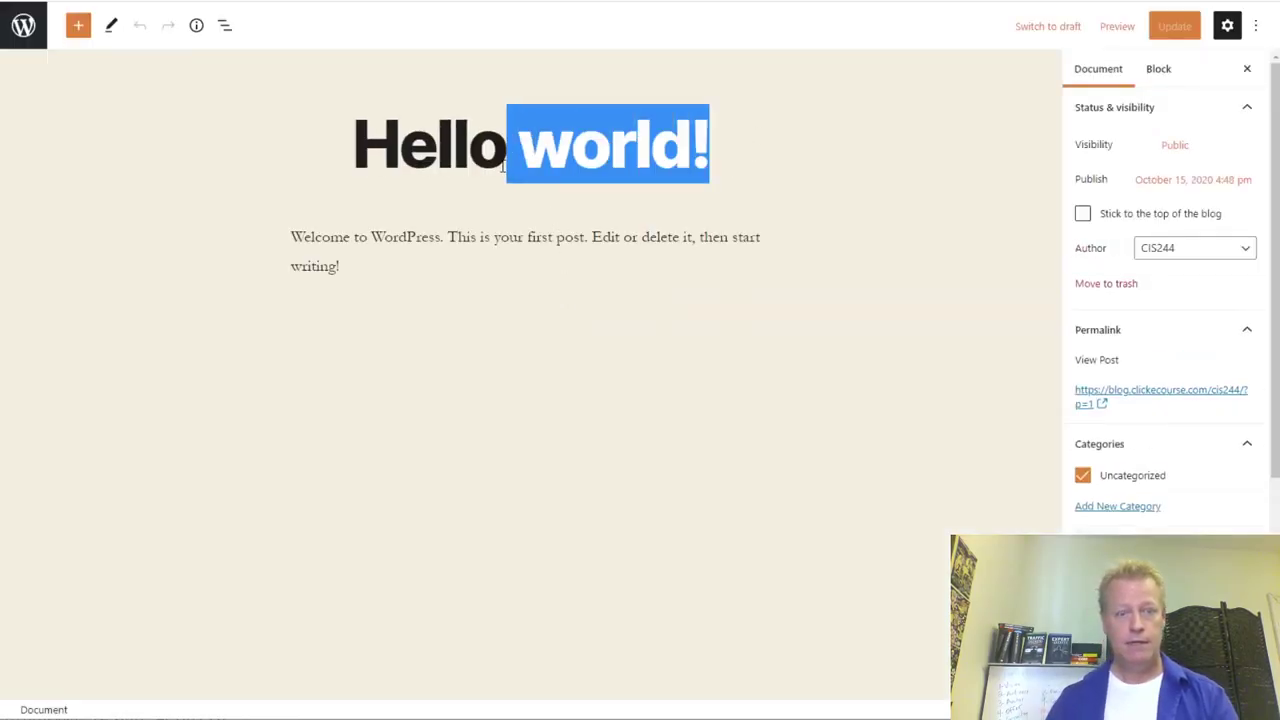
key(BackSpace)
key(BackSpace)
key(BackSpace)
key(BackSpace)
key(BackSpace)
key(BackSpace)
key(BackSpace)
text(My first post)
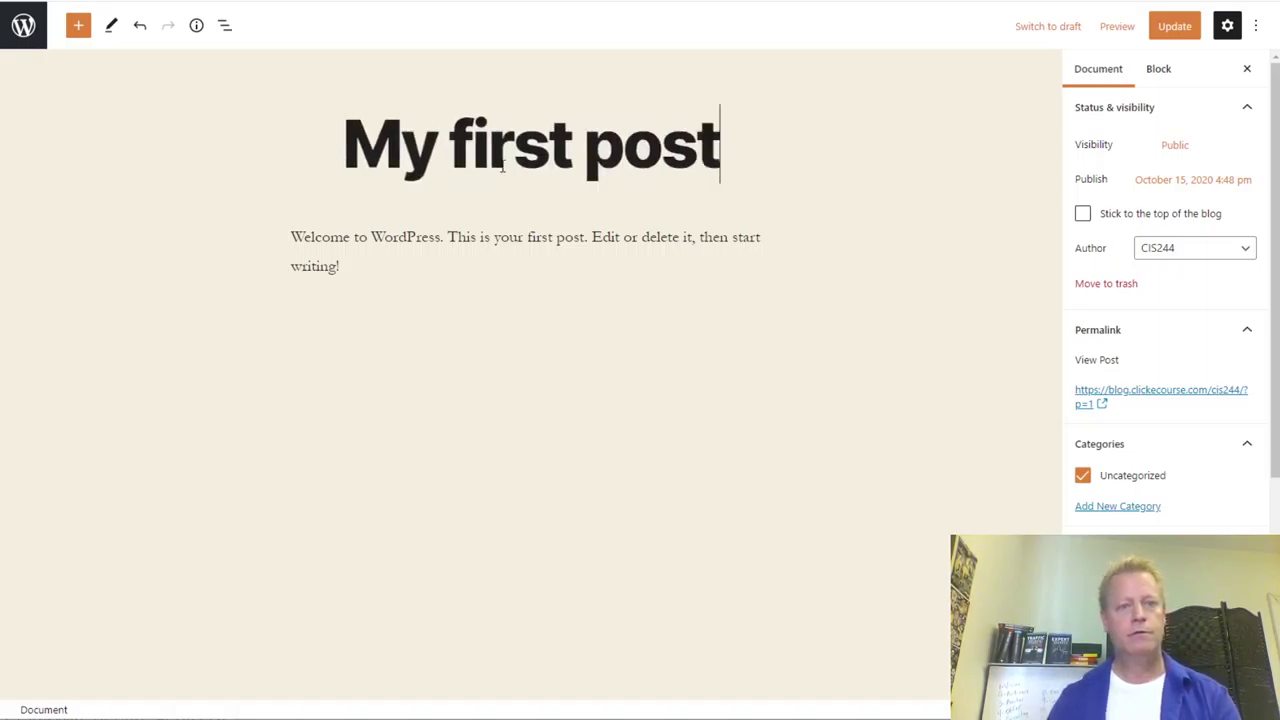
- Replace the body with 'This is my first post.' and a new paragraph 'What do you think?'
click(352, 265)
drag(293, 239, 369, 294)
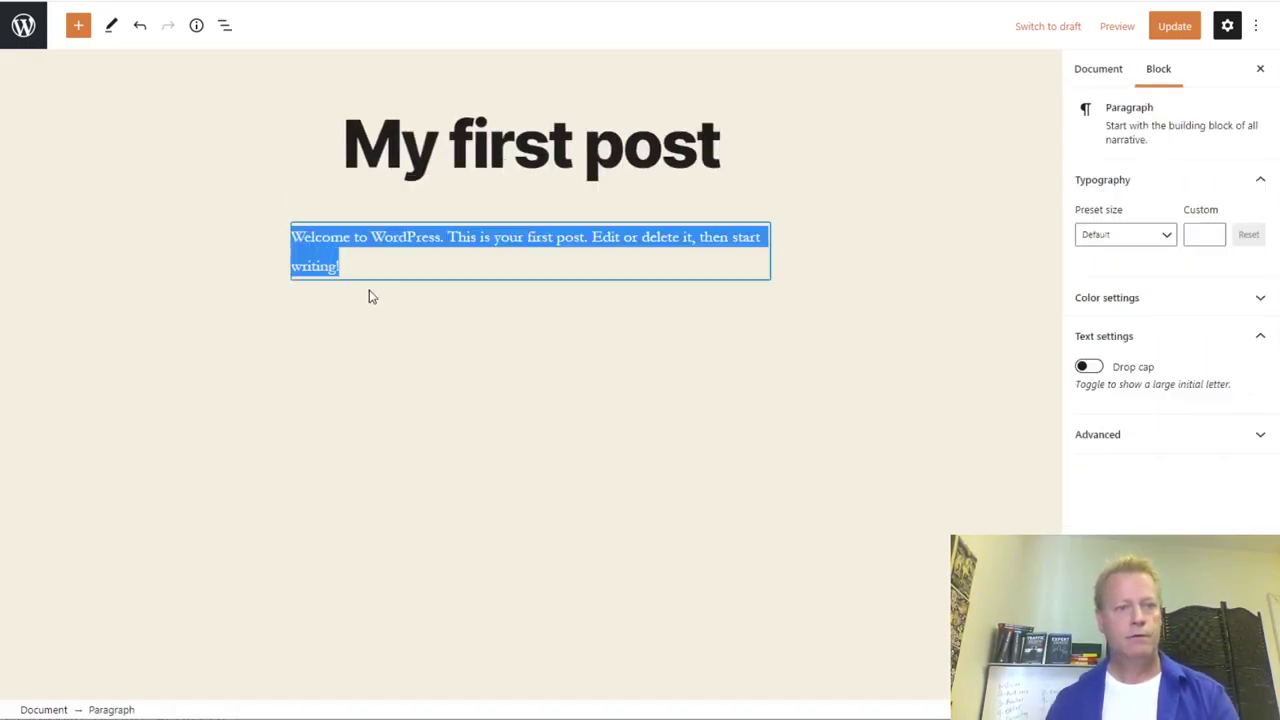
text(Tis)
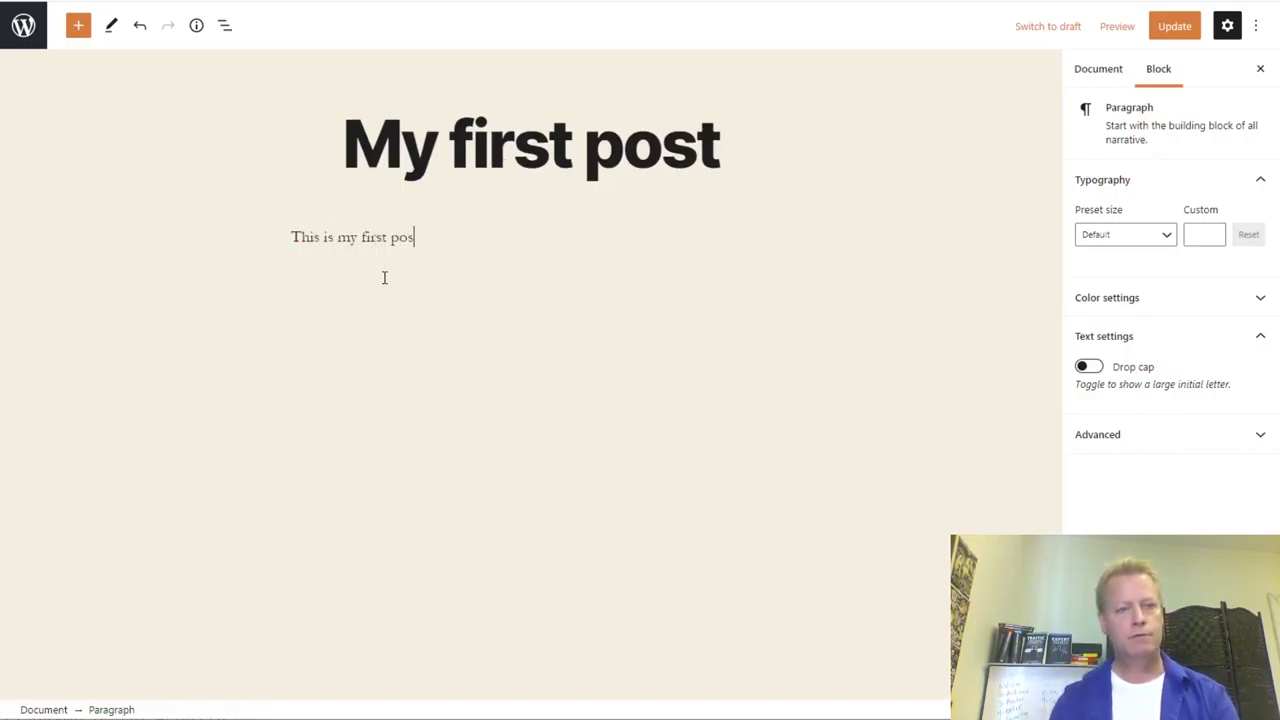
key(Return)
key(Return)
text(What do you think?)
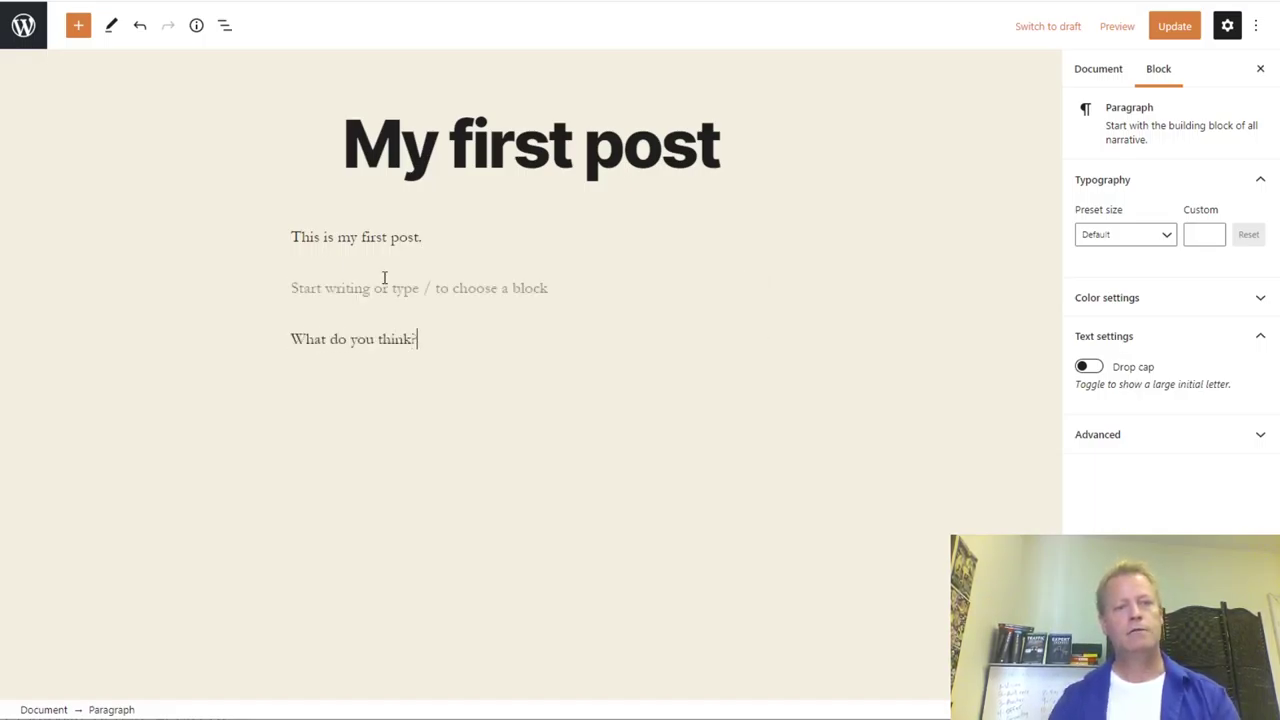
- Update the post, leave the editor and view the blog's front page
click(1186, 30)
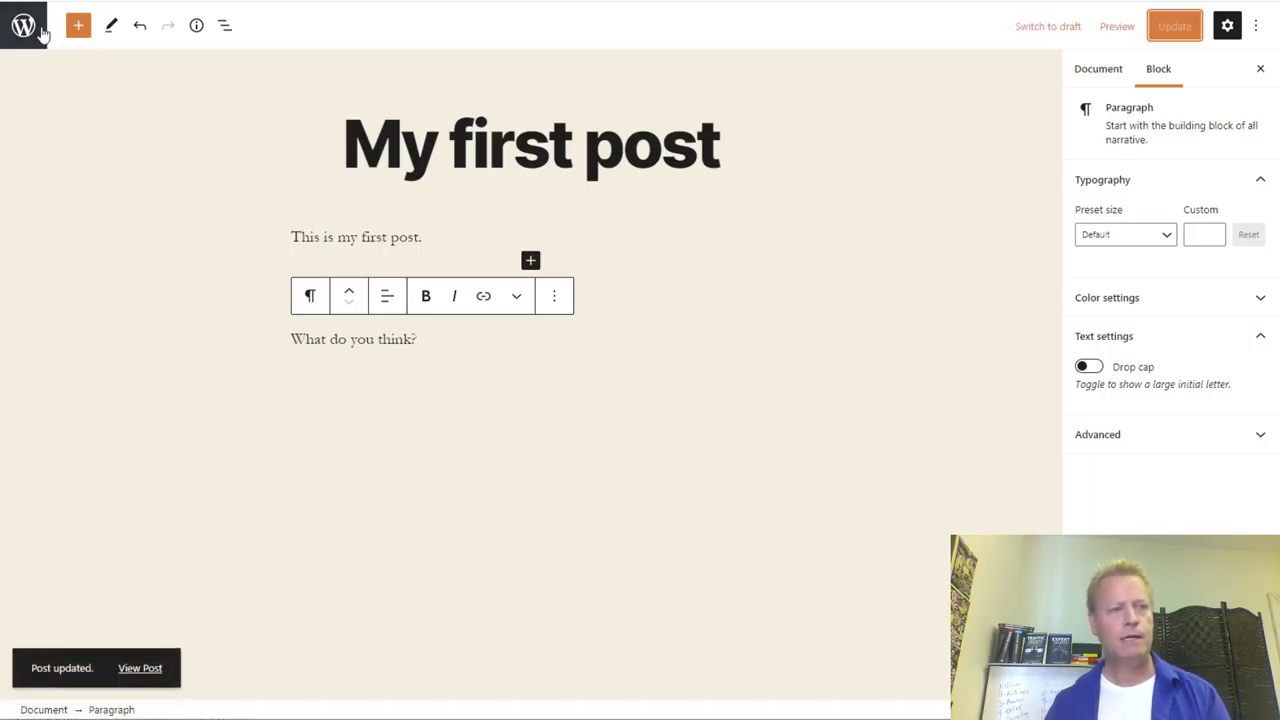
click(40, 30)
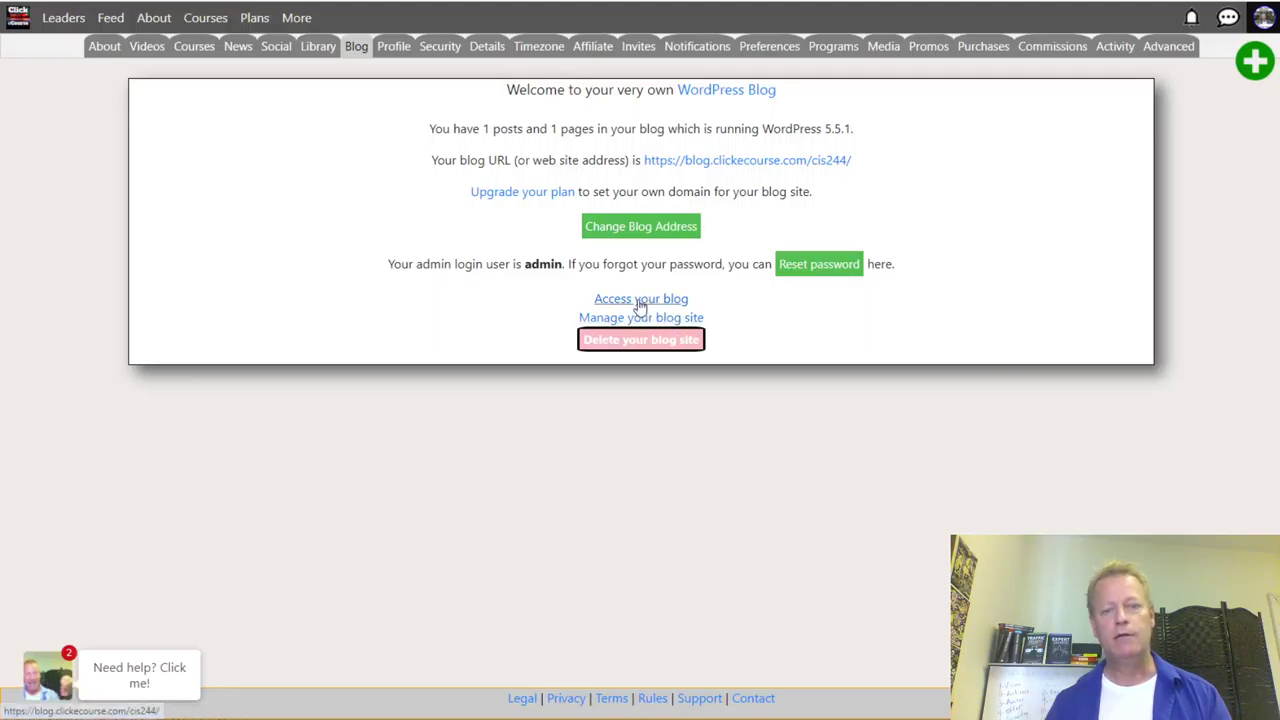
click(655, 300)
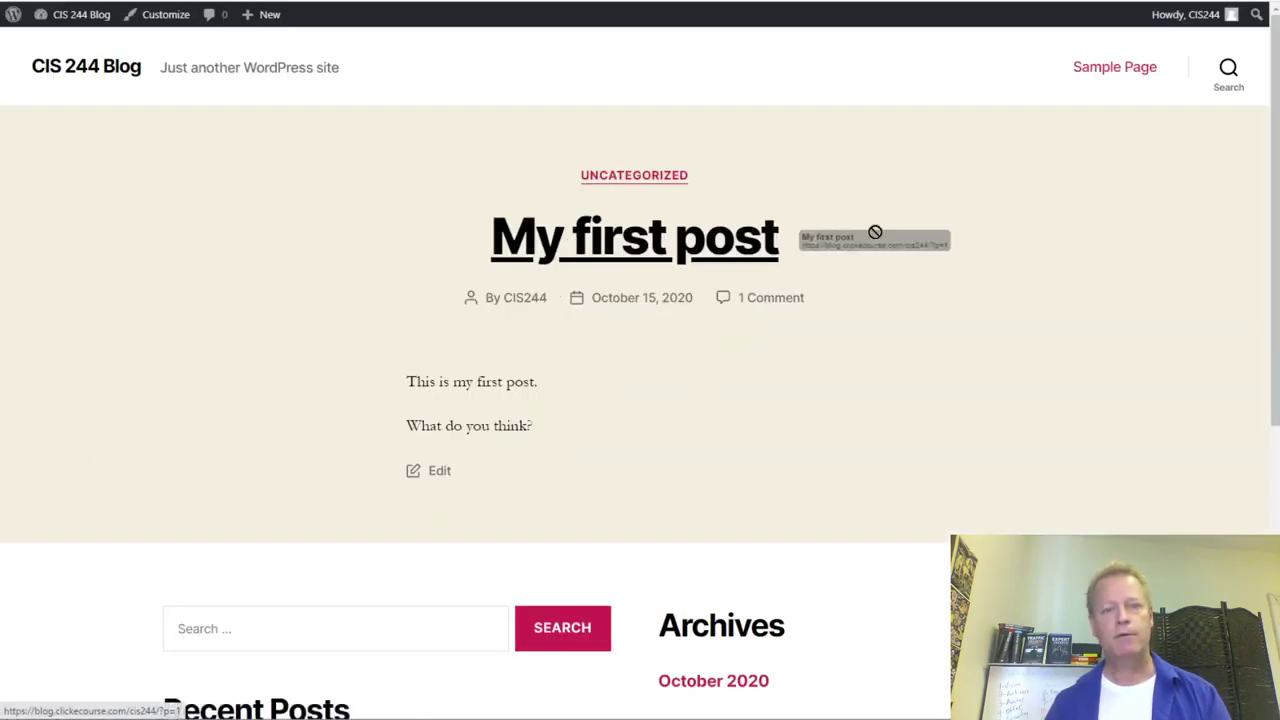
scroll(800, 349, down, 4)
scroll(604, 298, up, 4)
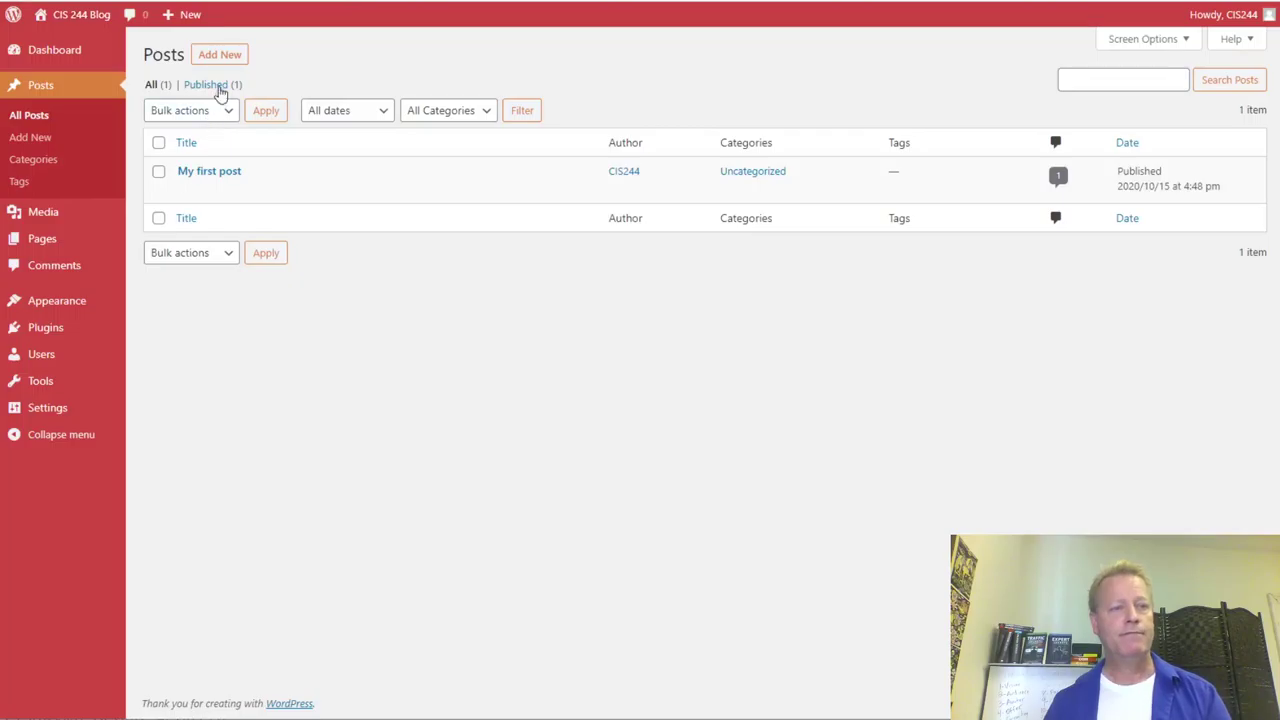
- Publish a new post 'My Second post' reading 'My second post isn't much better, right?'
click(226, 54)
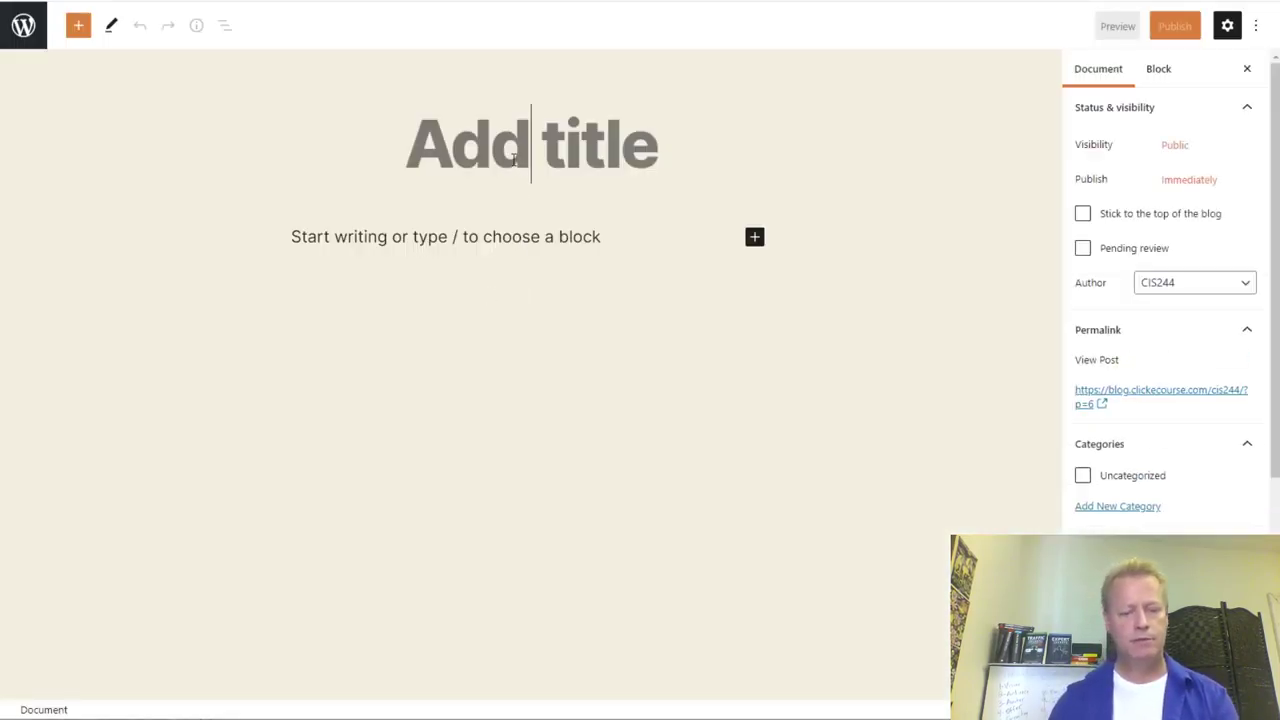
text(My Second post)
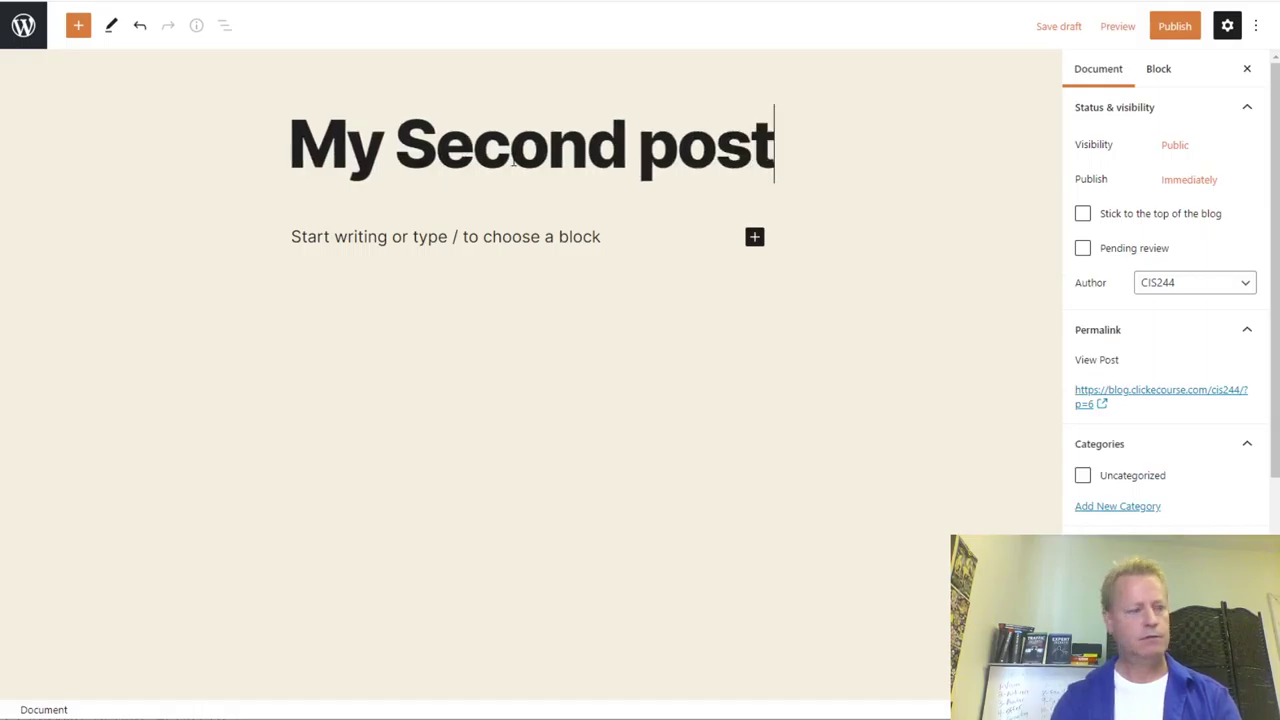
key(Return)
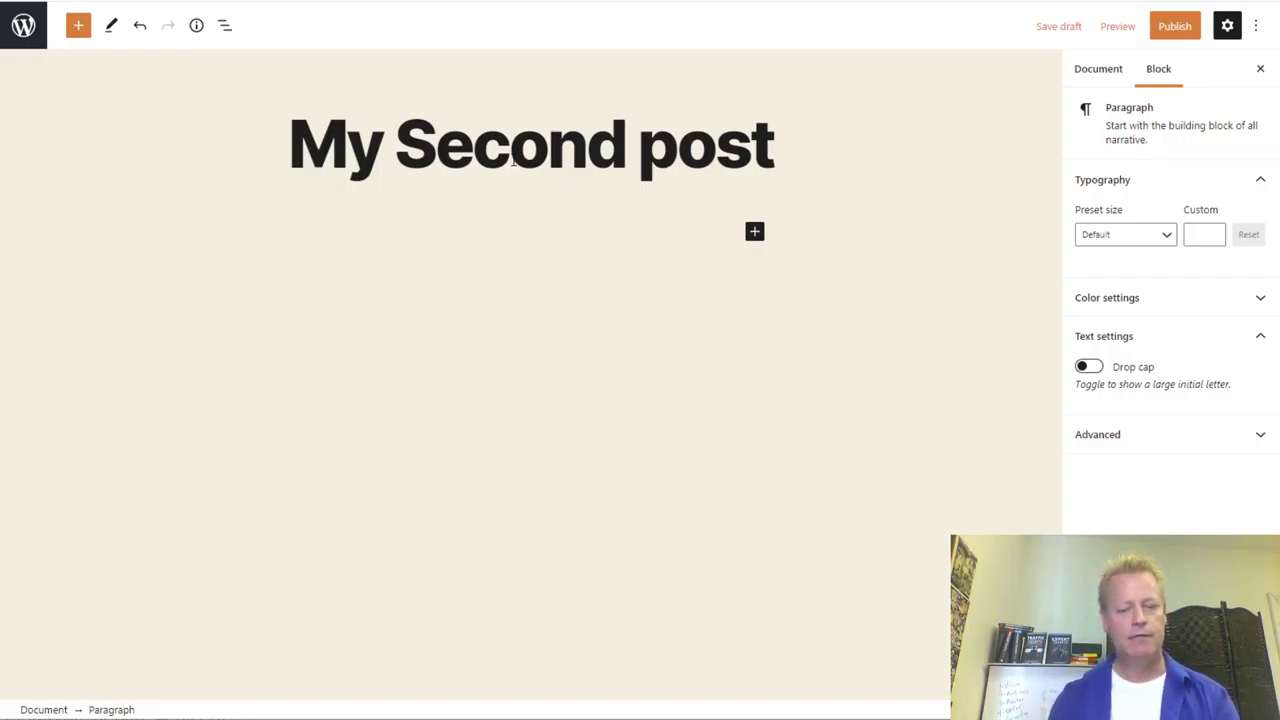
text(My)
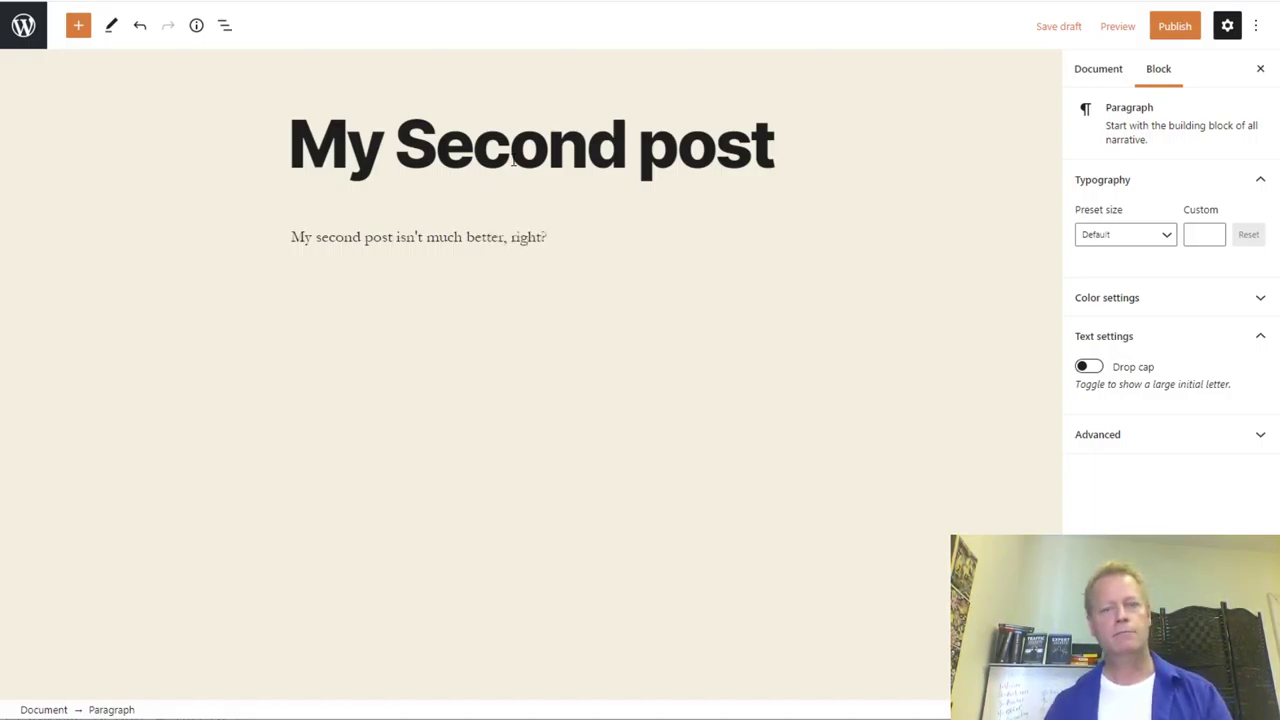
click(1180, 27)
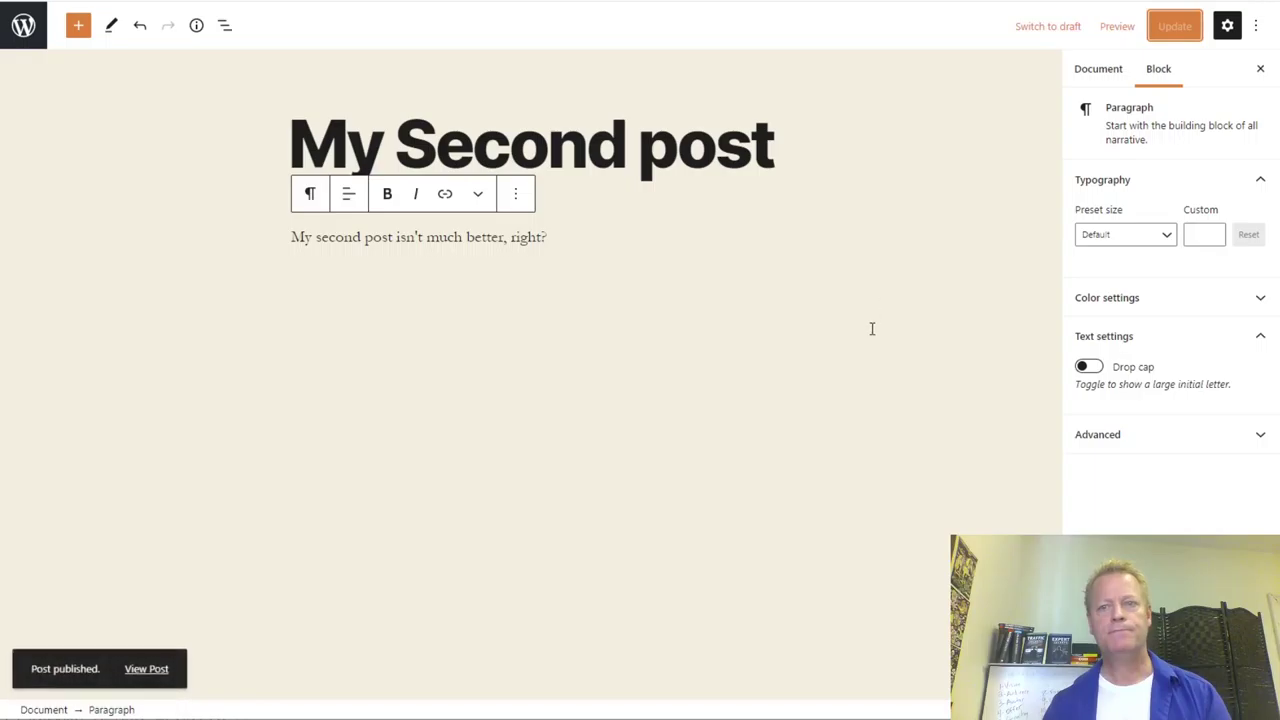
click(24, 28)
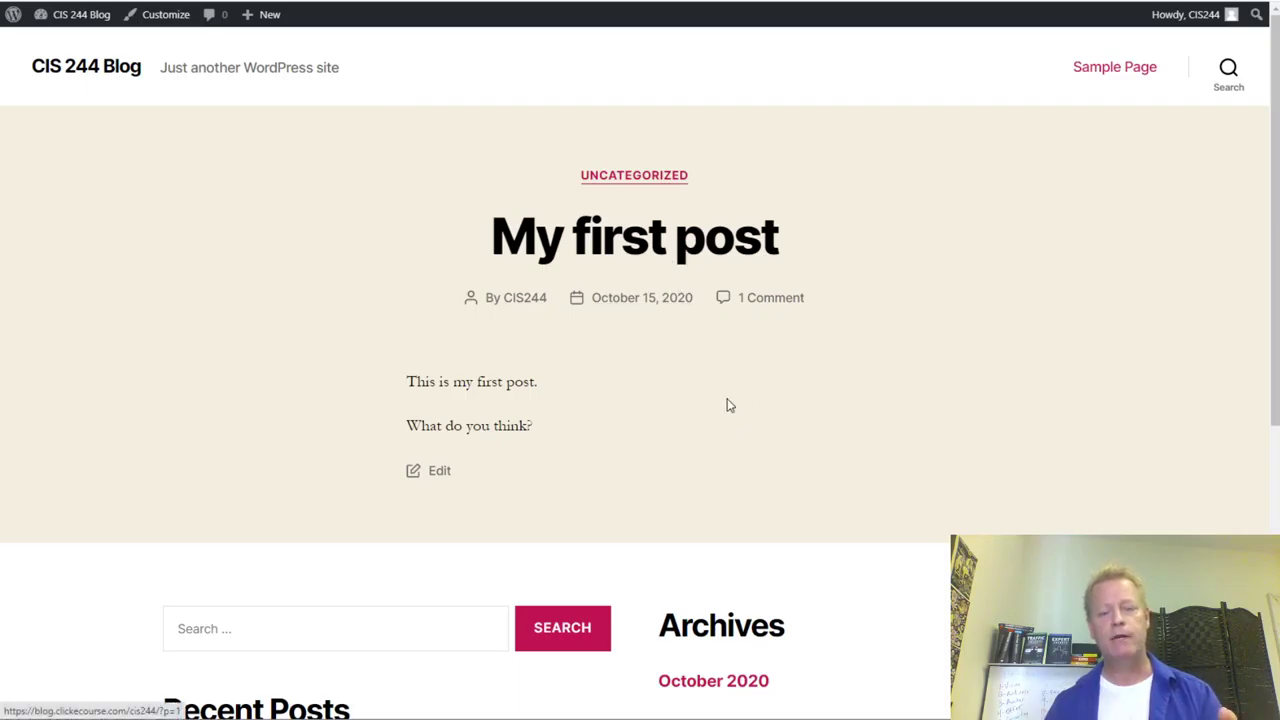
- Reload the blog home to check the new post, then return to the admin Posts list with Appearance's submenu showing
scroll(726, 403, down, 5)
scroll(208, 158, up, 5)
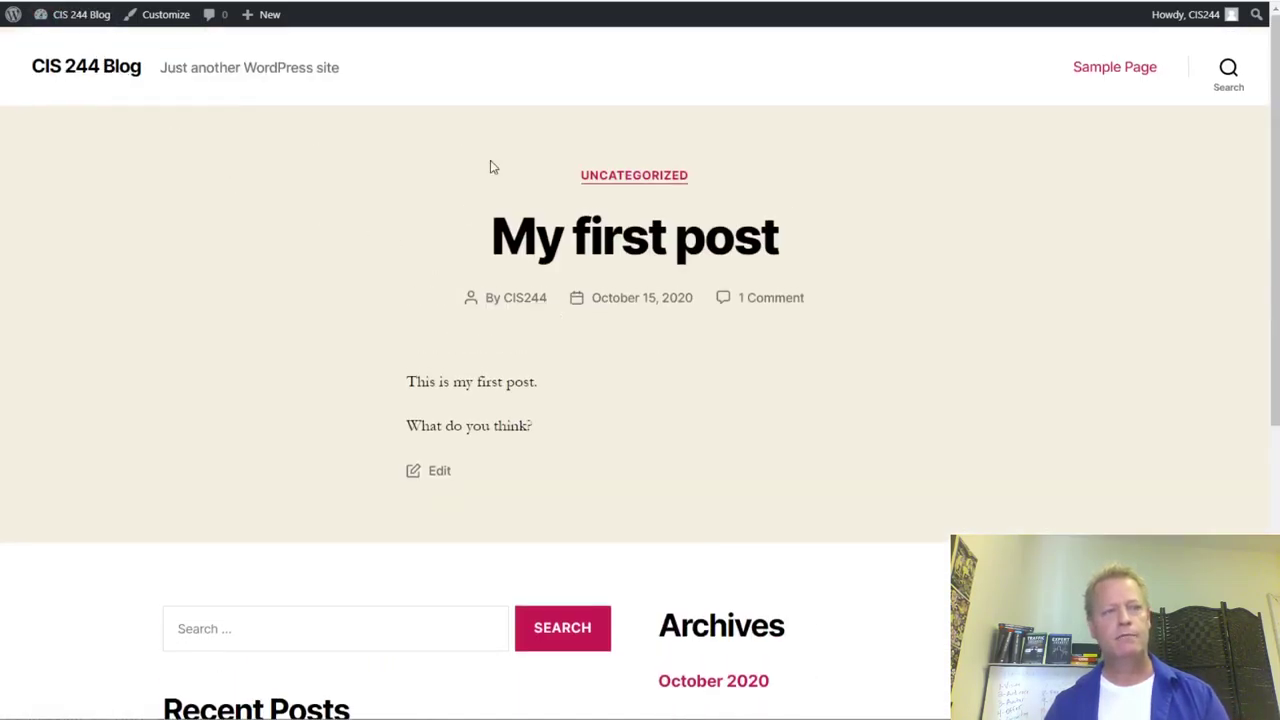
key(F5)
scroll(934, 331, down, 3)
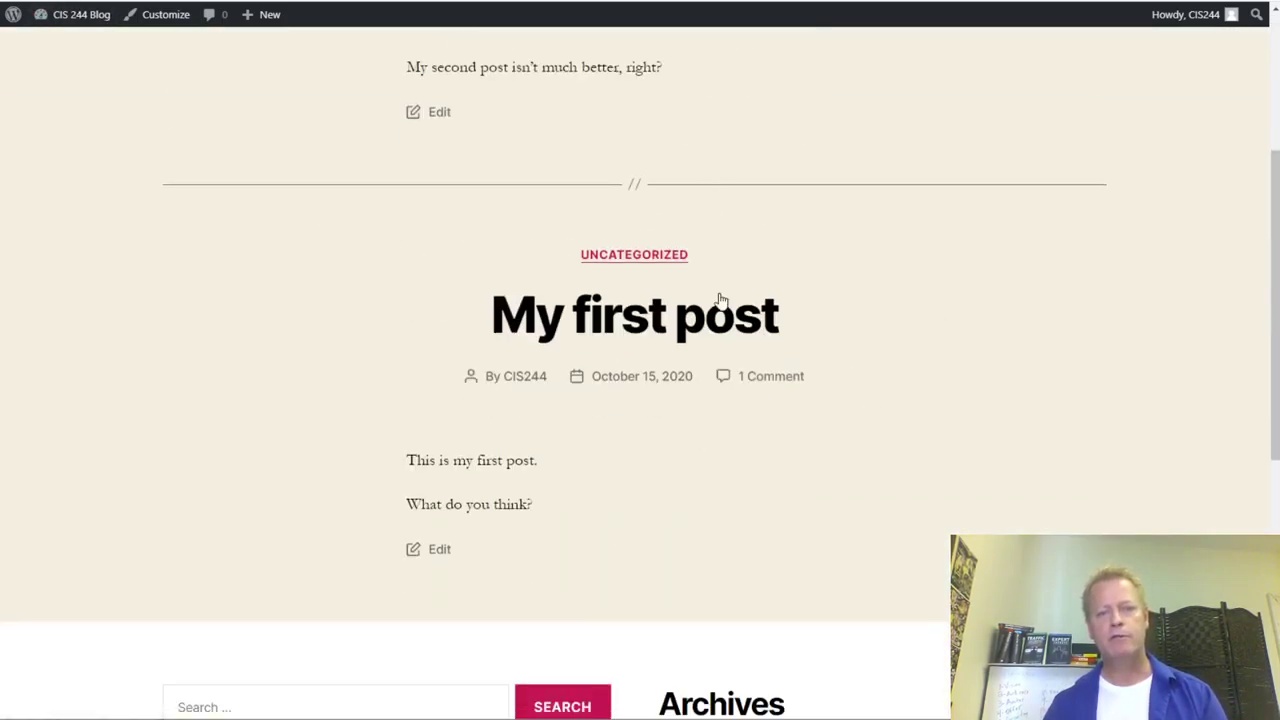
scroll(720, 300, up, 3)
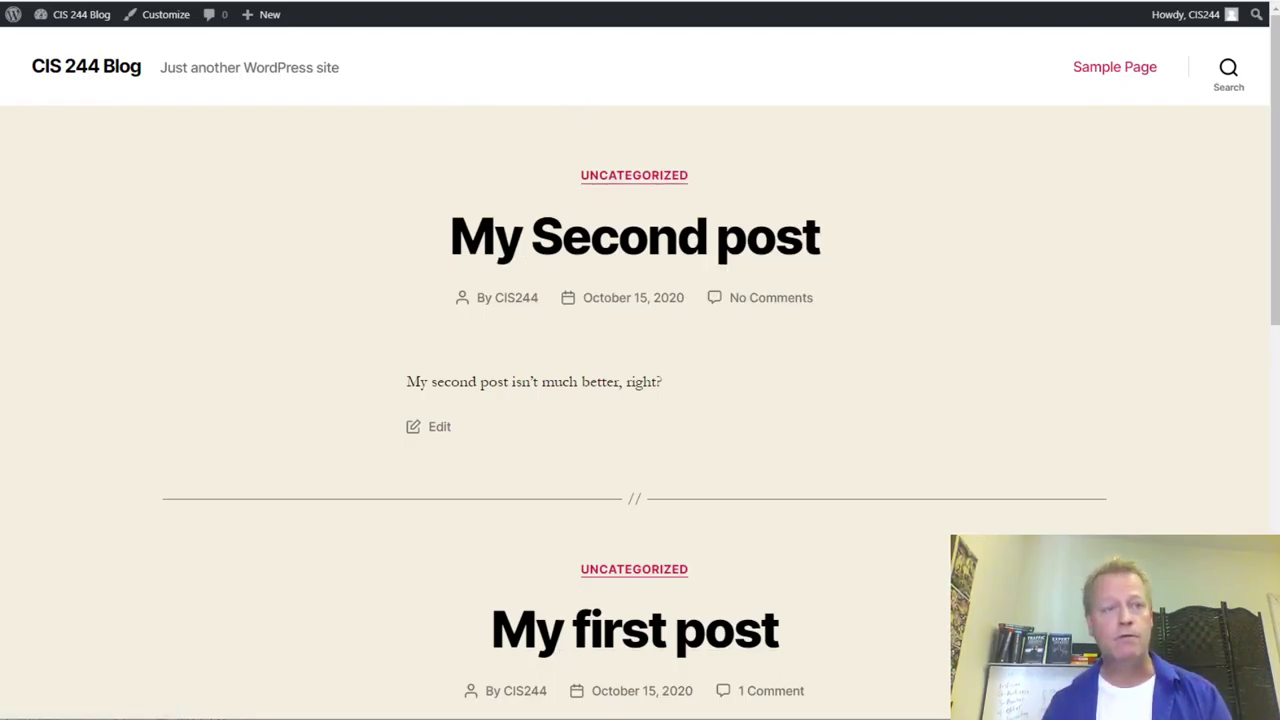
key(ctrl+Tab)
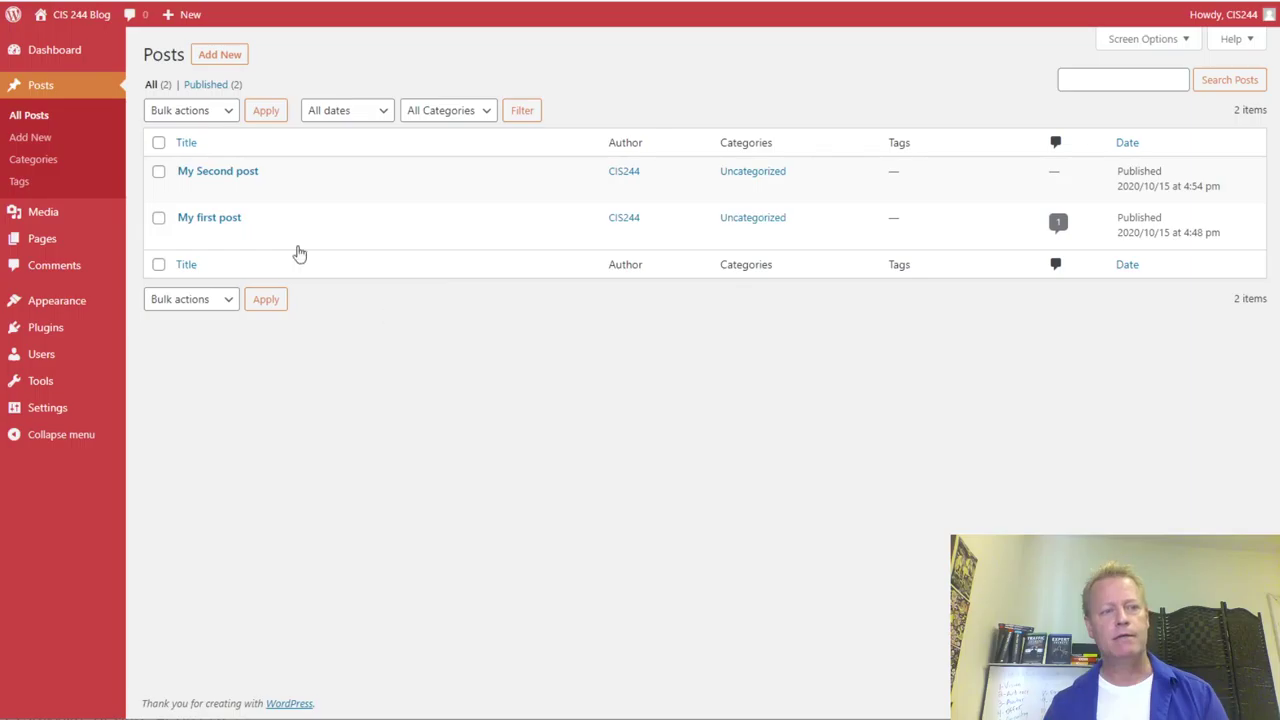
mouse_move(80, 301)
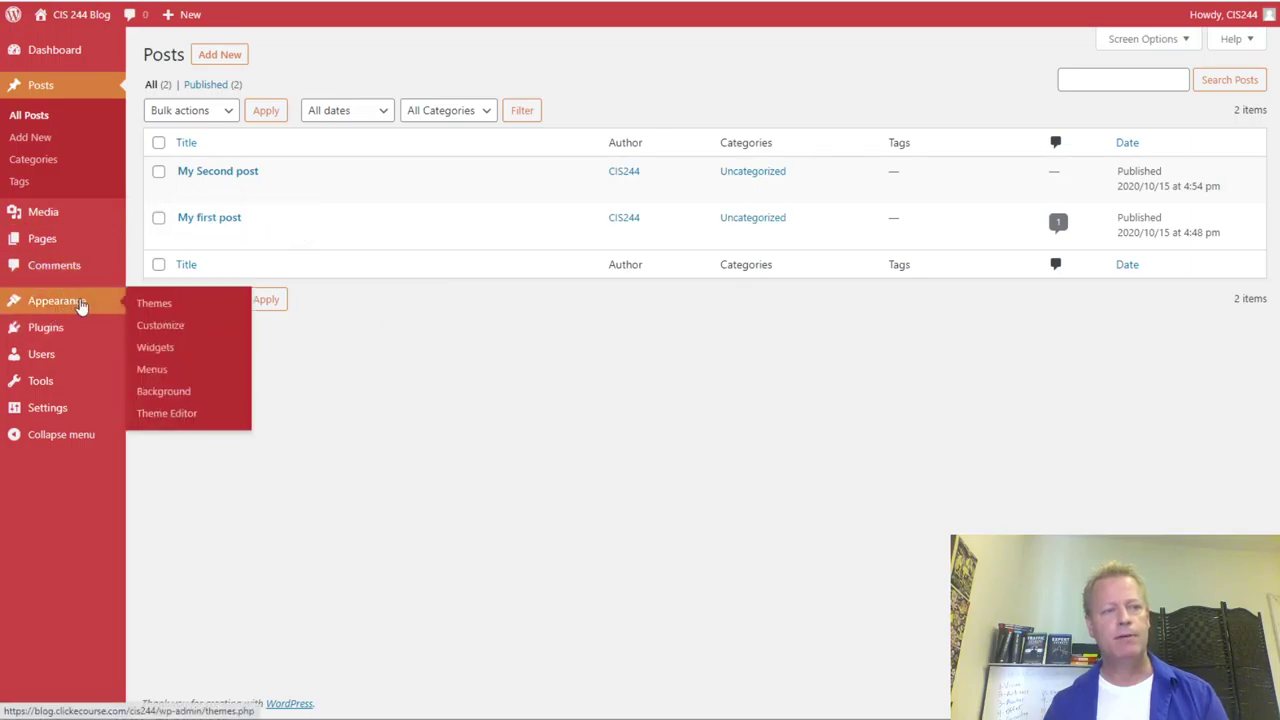
- Activate Twenty Nineteen from Appearance > Themes and reload the blog to see it
click(155, 304)
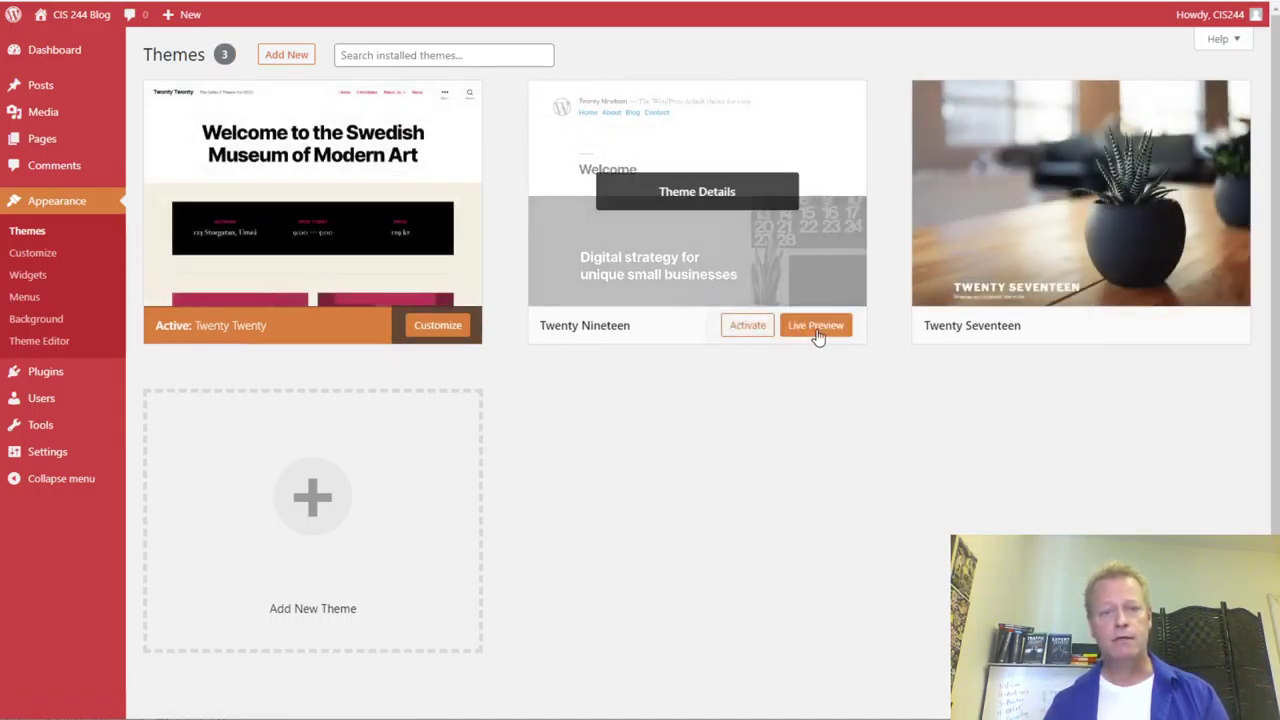
click(750, 328)
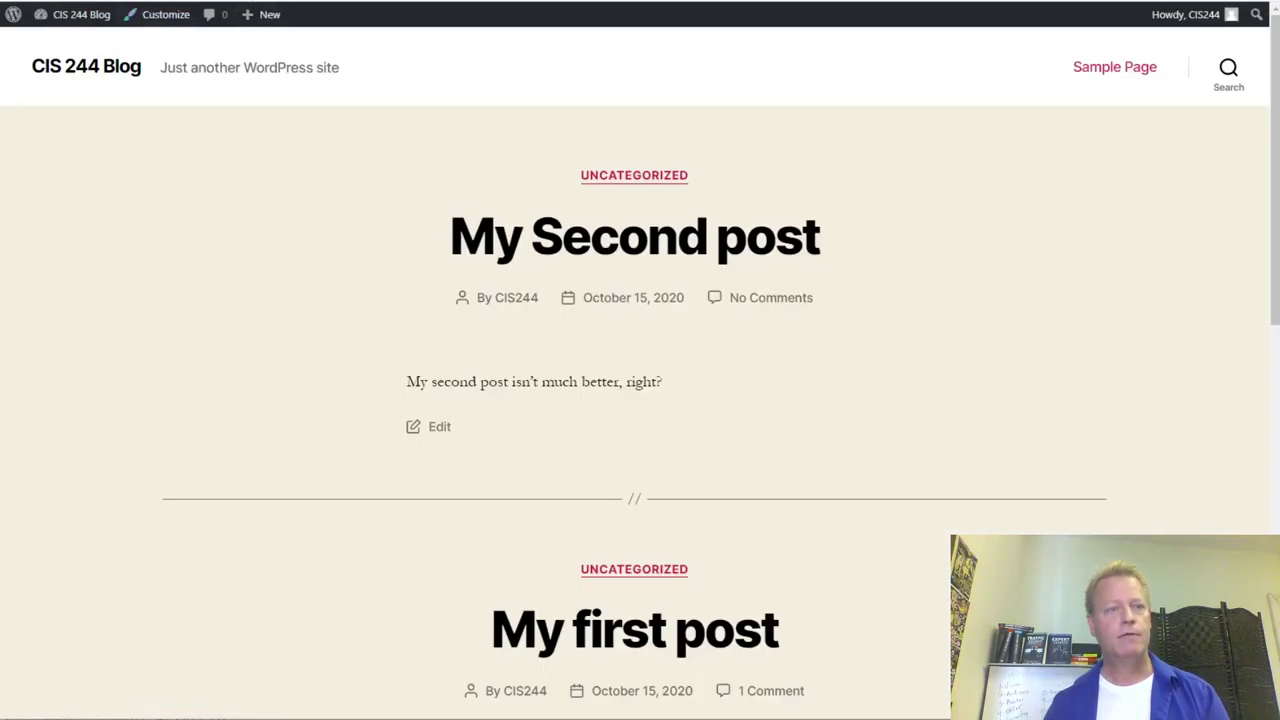
key(F5)
scroll(866, 392, down, 5)
scroll(870, 390, up, 5)
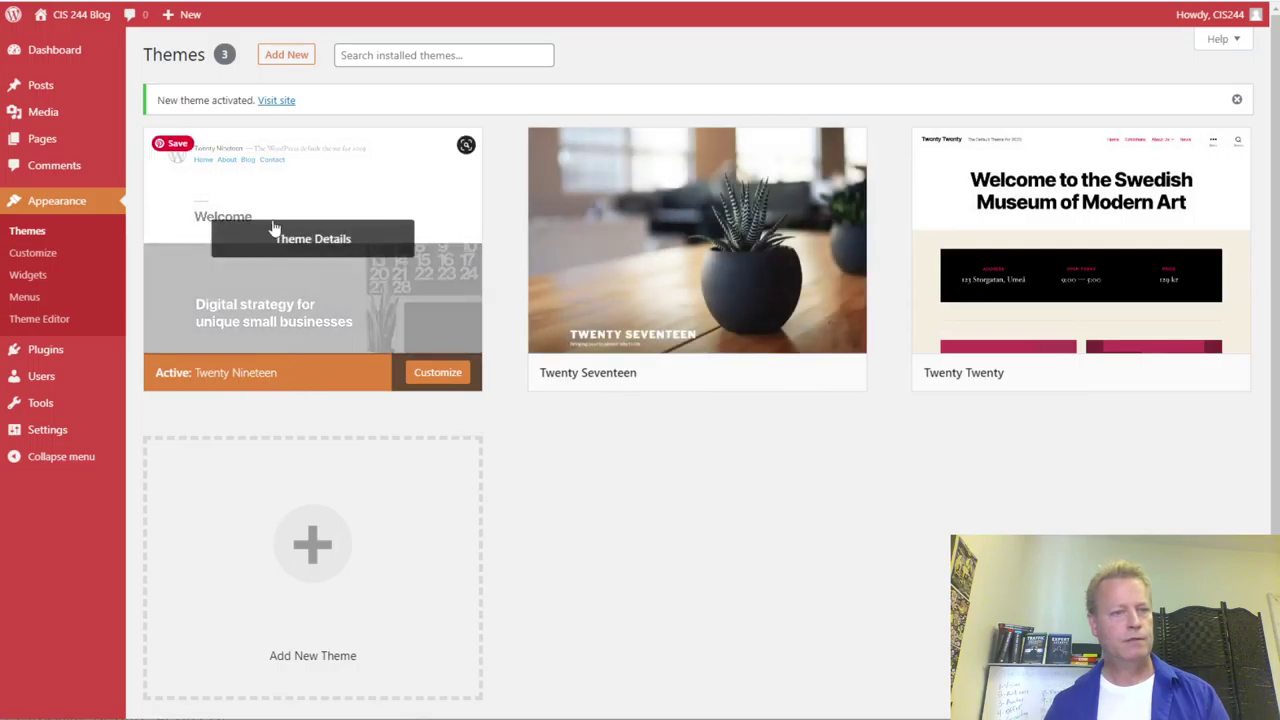
- Activate Twenty Seventeen instead and go back to the admin themes page
mouse_move(797, 394)
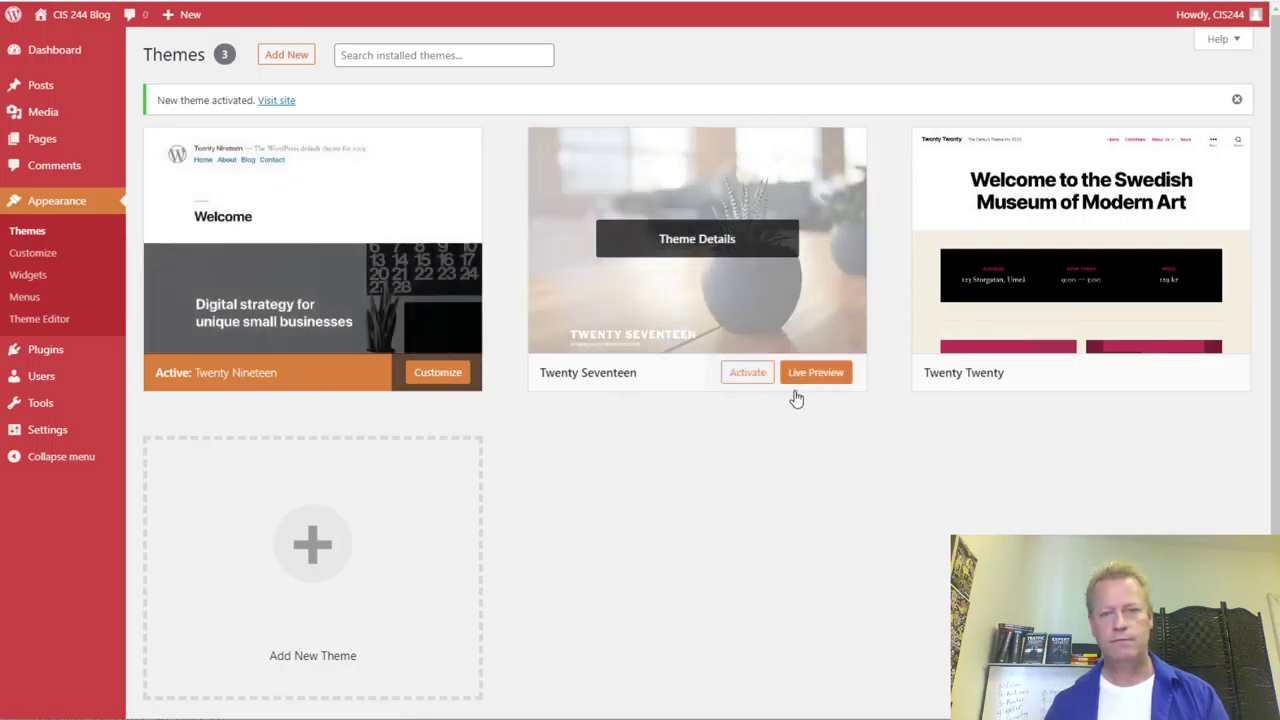
click(750, 376)
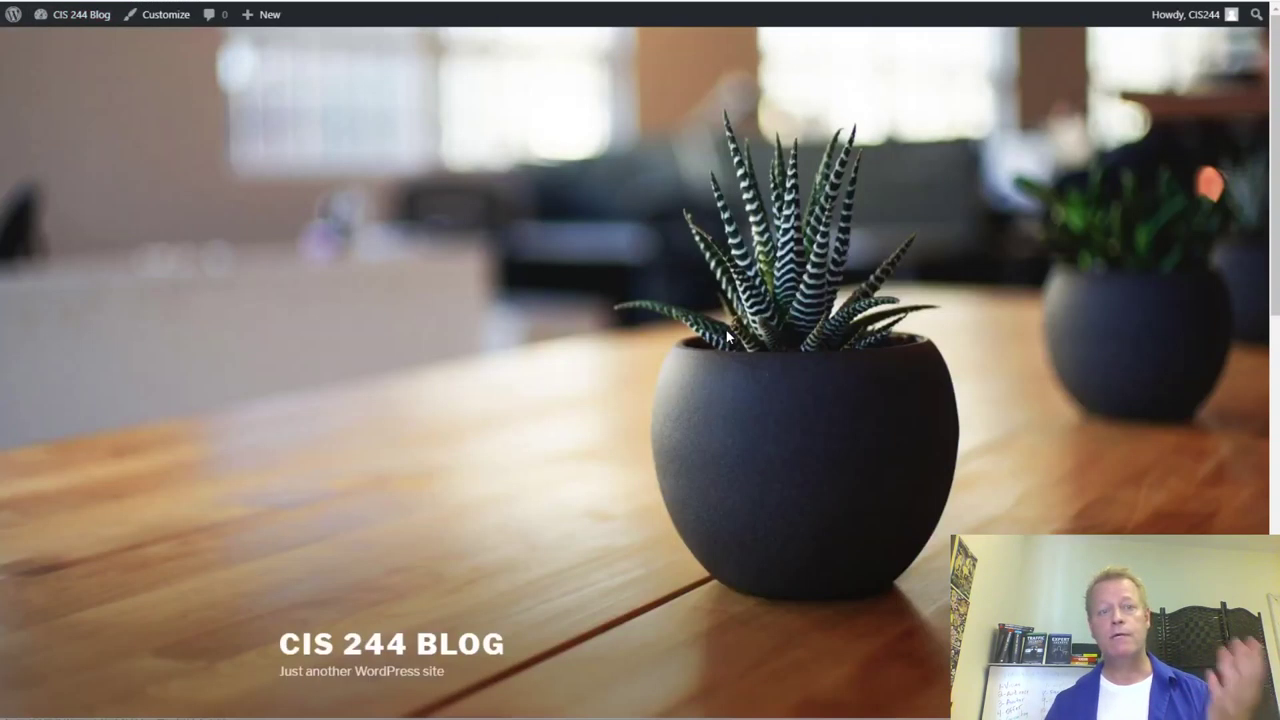
scroll(704, 362, up, 10)
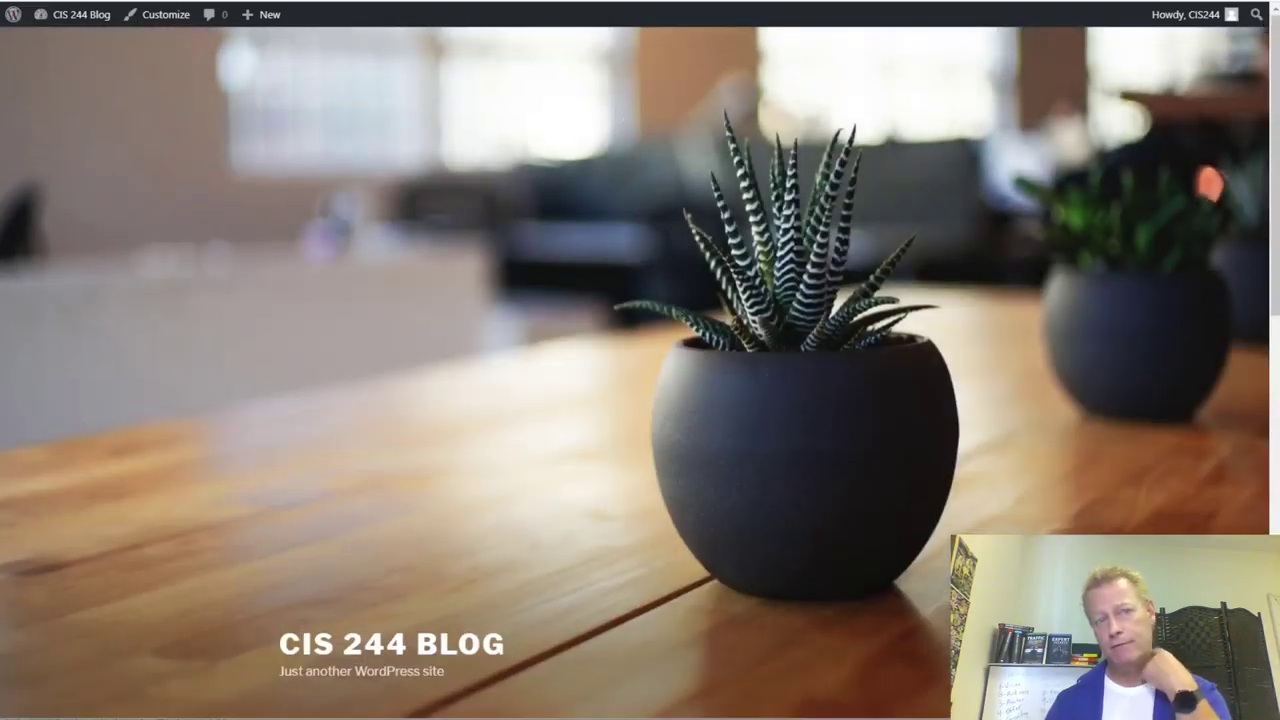
key(alt+Left)
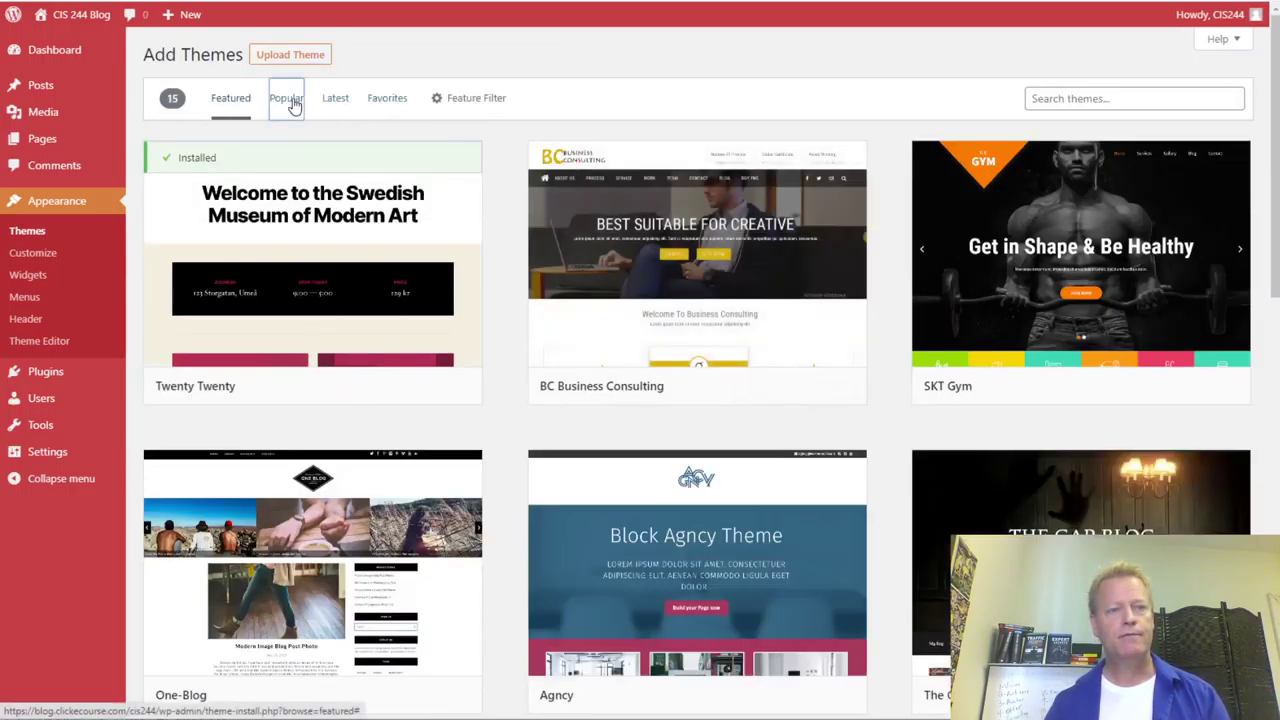
- Show the Popular themes and install Zakra and Twenty Fourteen
click(286, 101)
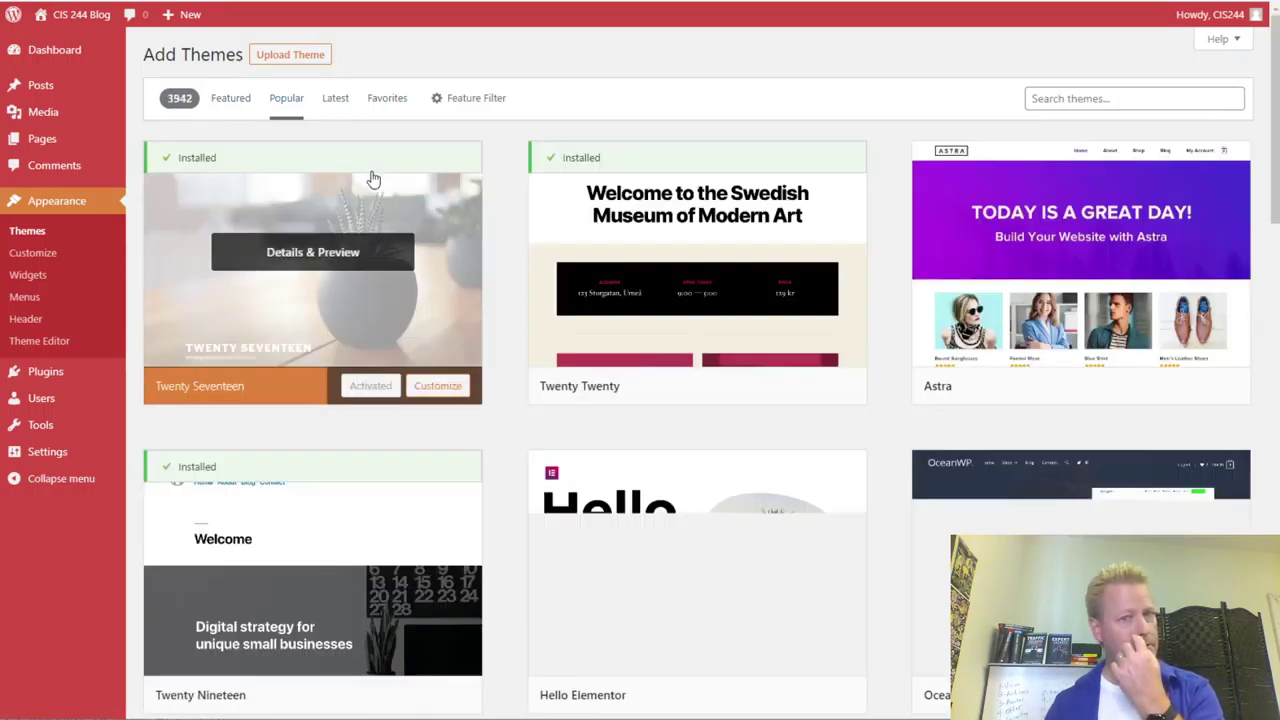
scroll(916, 507, down, 4)
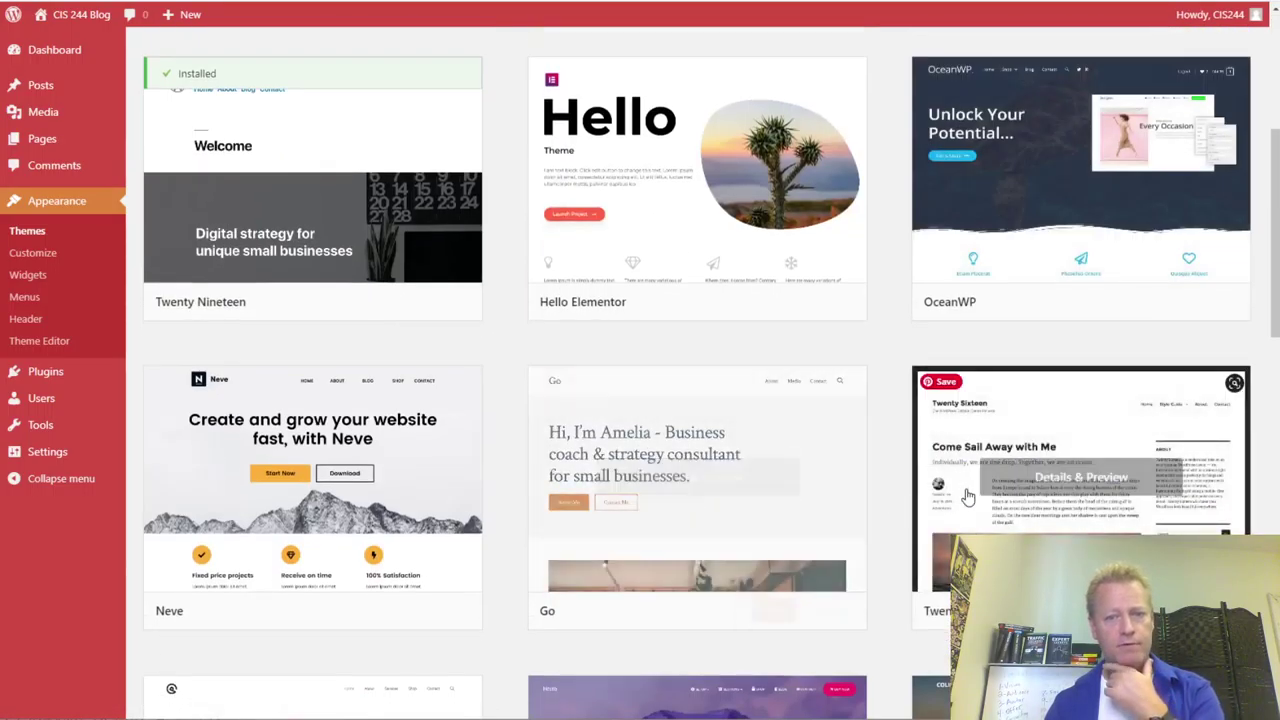
mouse_move(647, 538)
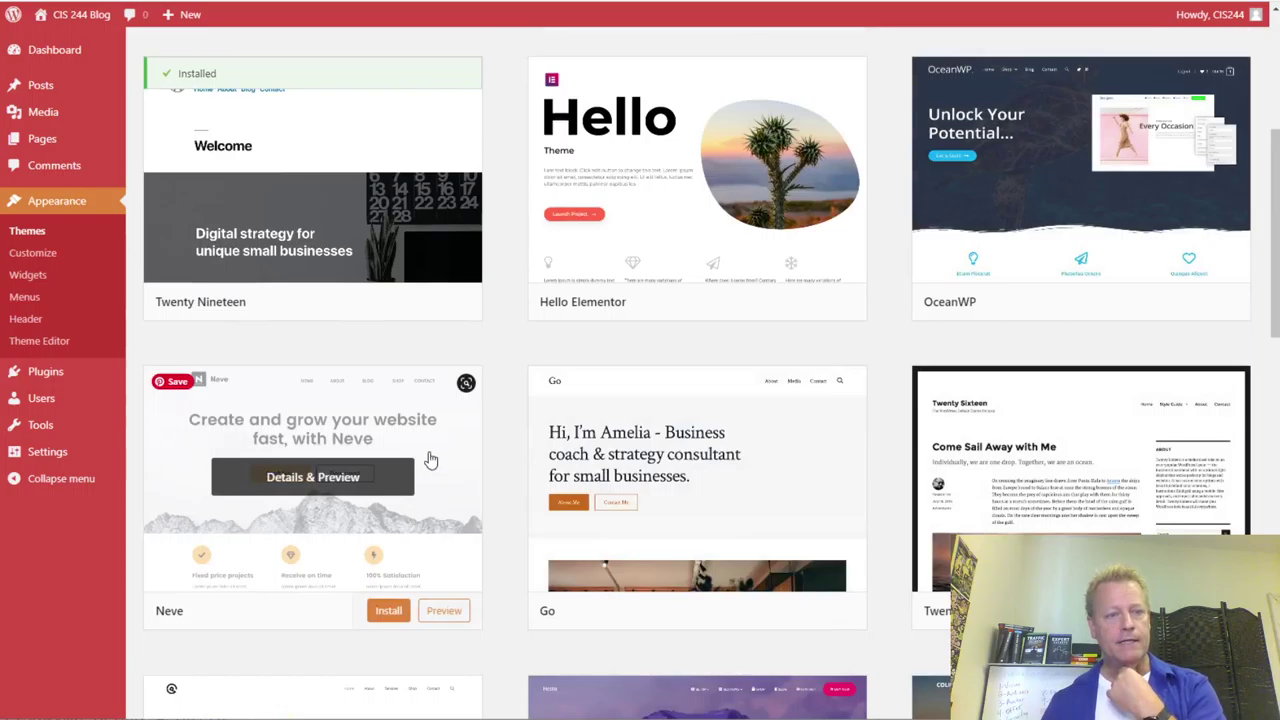
scroll(829, 294, down, 10)
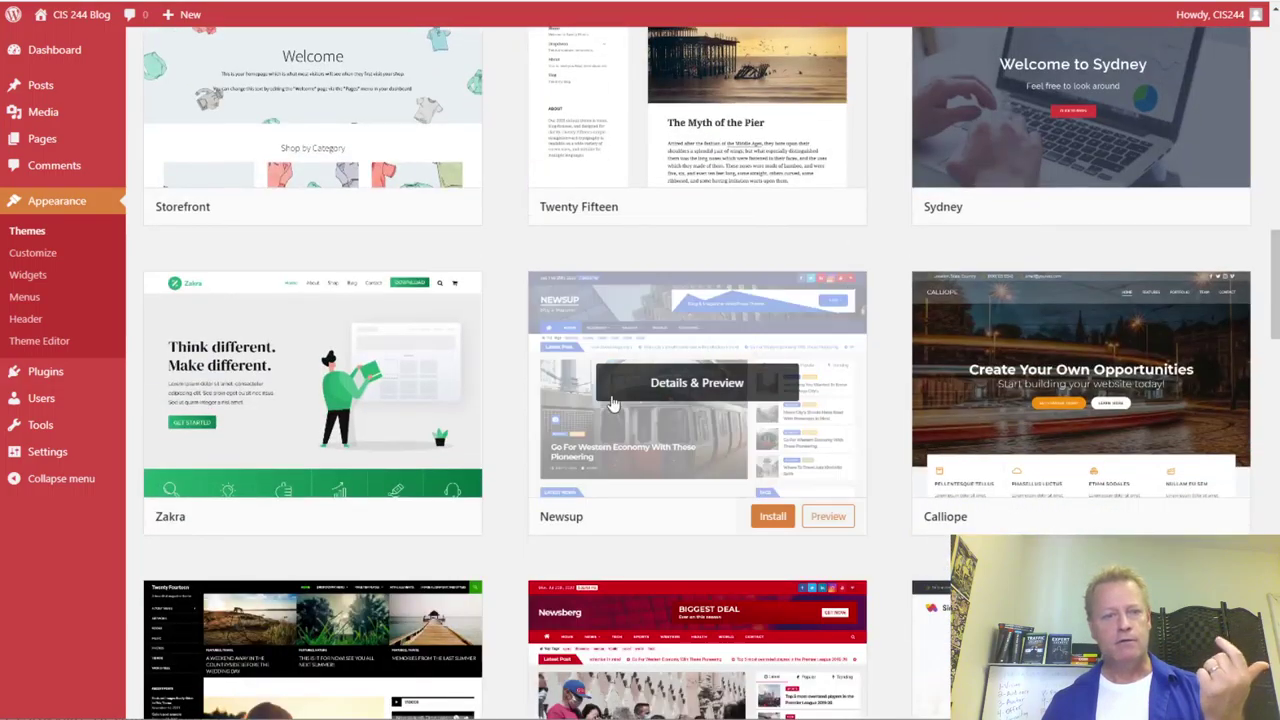
mouse_move(338, 432)
click(390, 516)
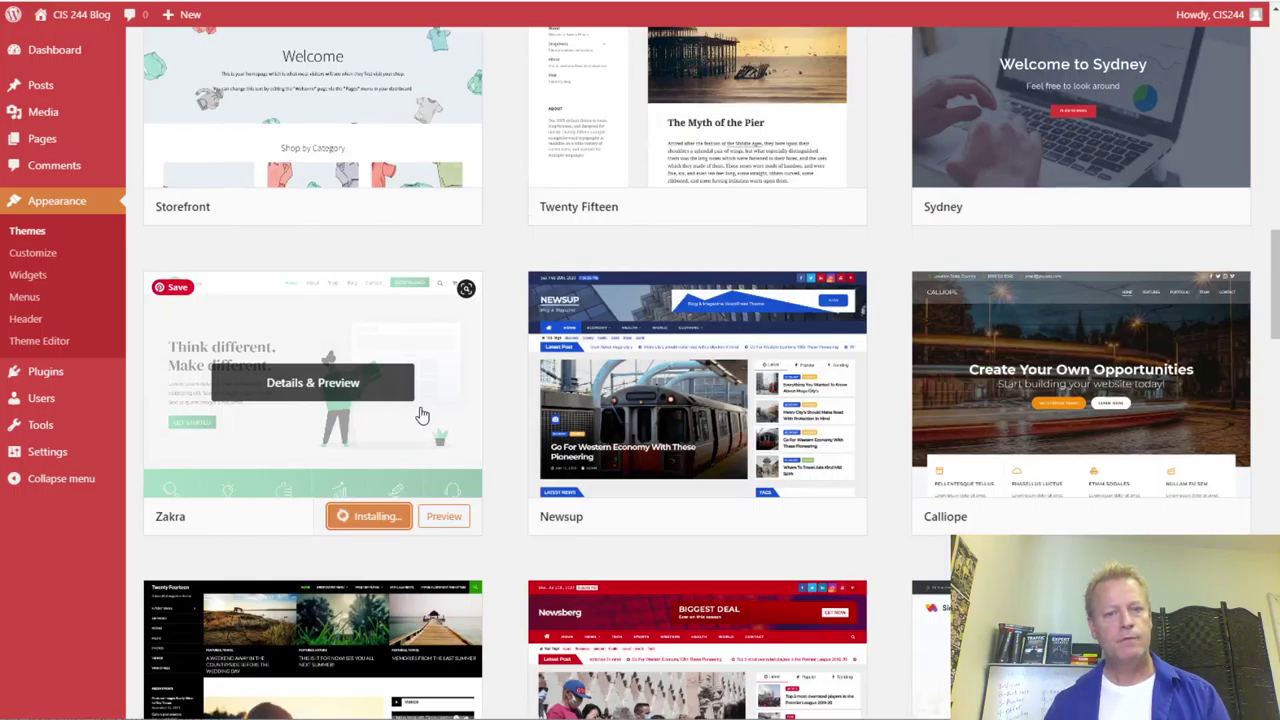
scroll(422, 416, down, 4)
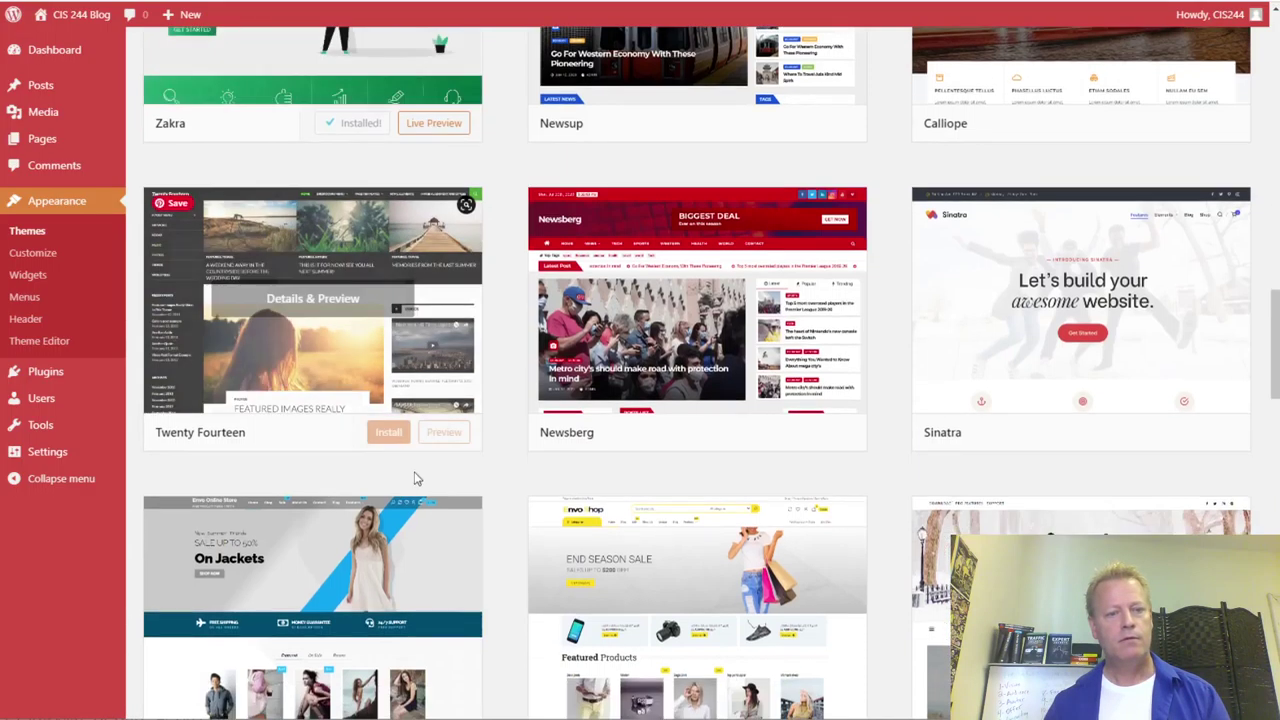
click(380, 432)
- Install the PhotoFocus and Top Store themes as well
scroll(480, 480, down, 3)
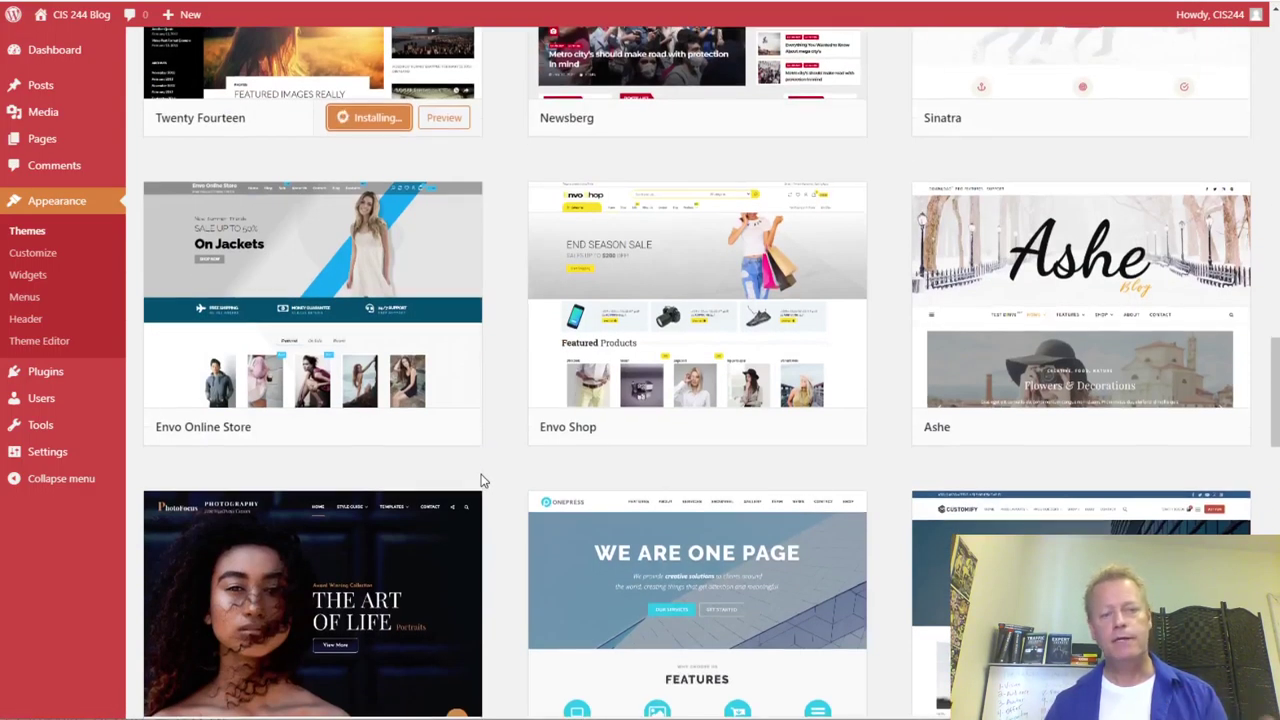
scroll(480, 480, down, 4)
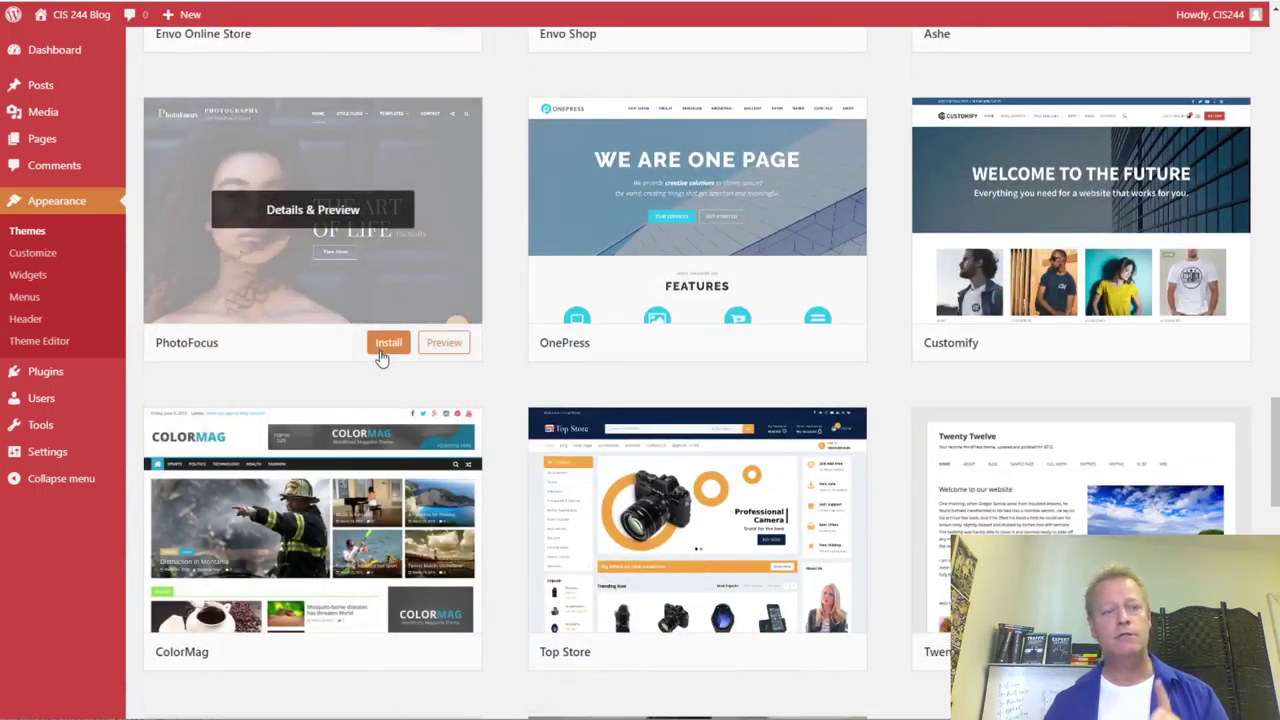
click(386, 346)
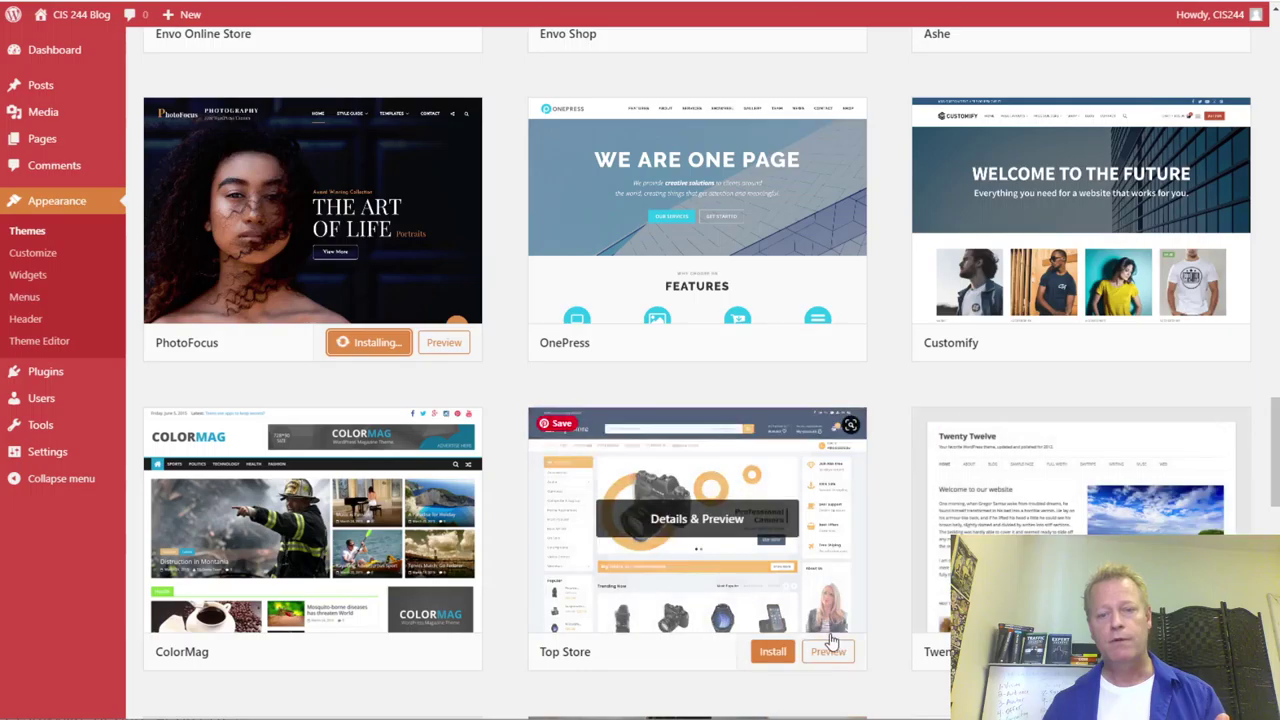
click(772, 651)
scroll(617, 410, down, 5)
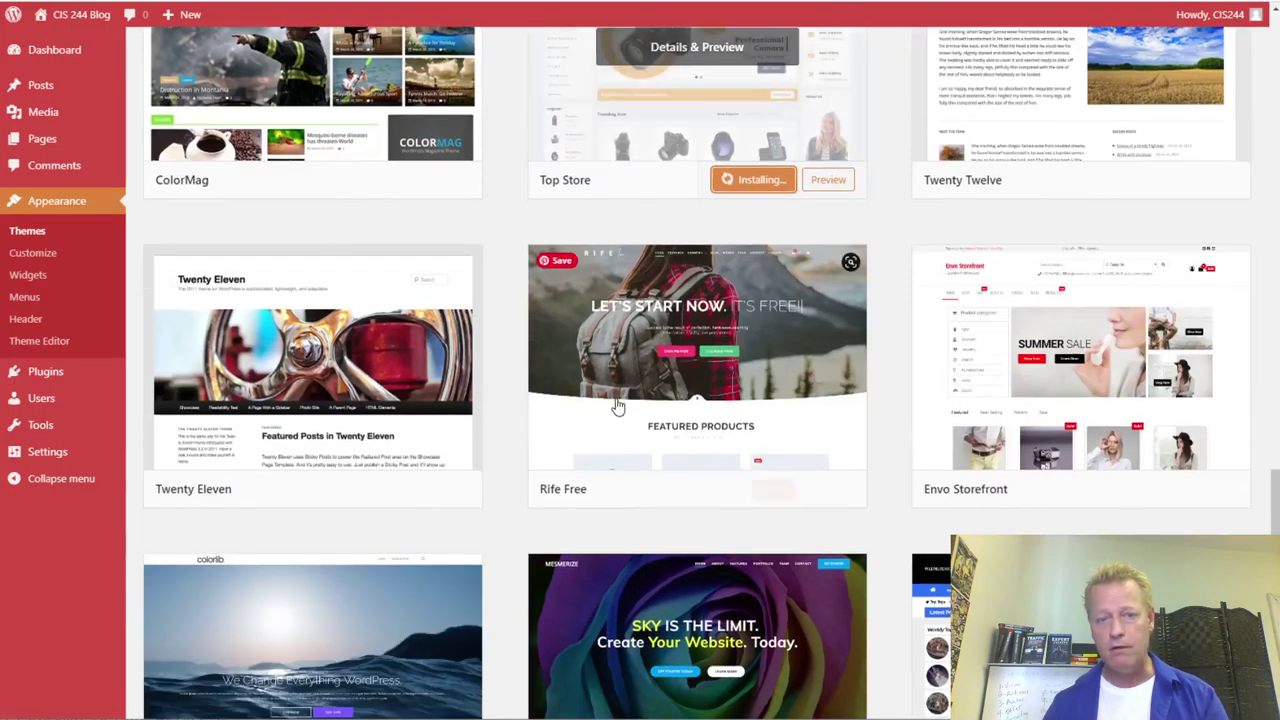
scroll(617, 405, up, 2)
scroll(617, 405, down, 9)
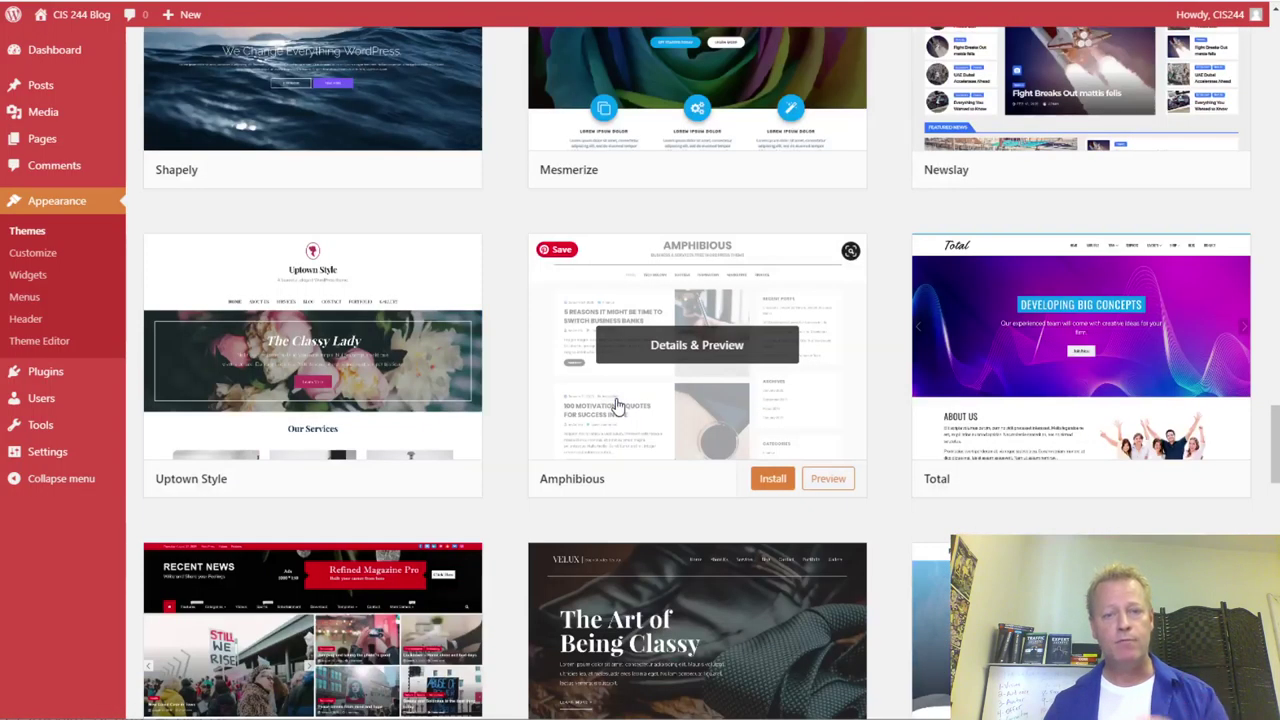
scroll(617, 405, down, 3)
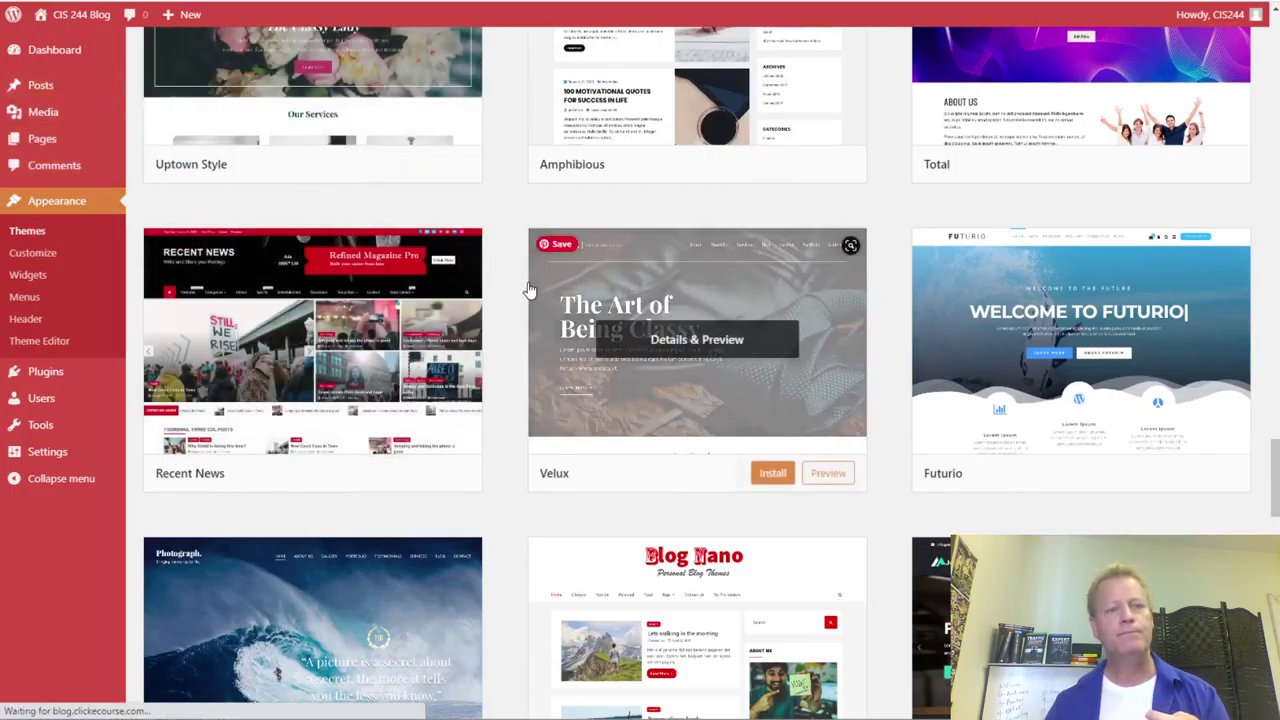
scroll(620, 612, down, 3)
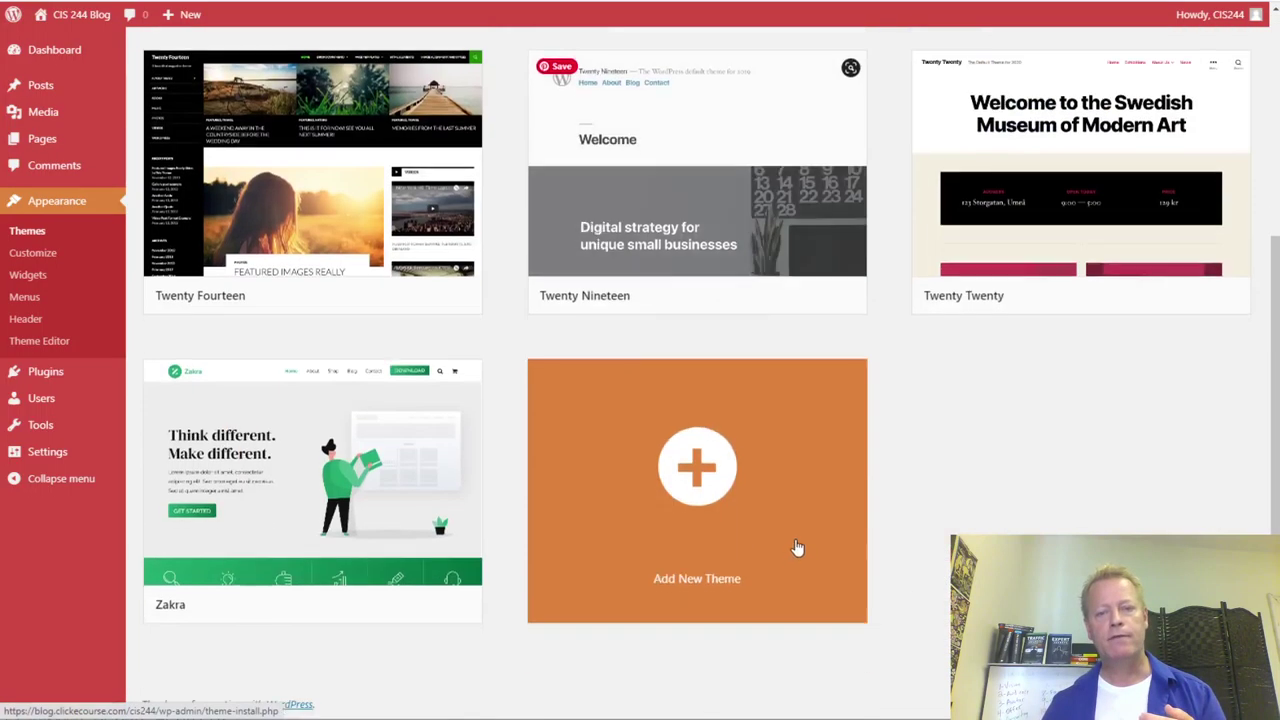
scroll(631, 526, up, 3)
scroll(1035, 307, down, 3)
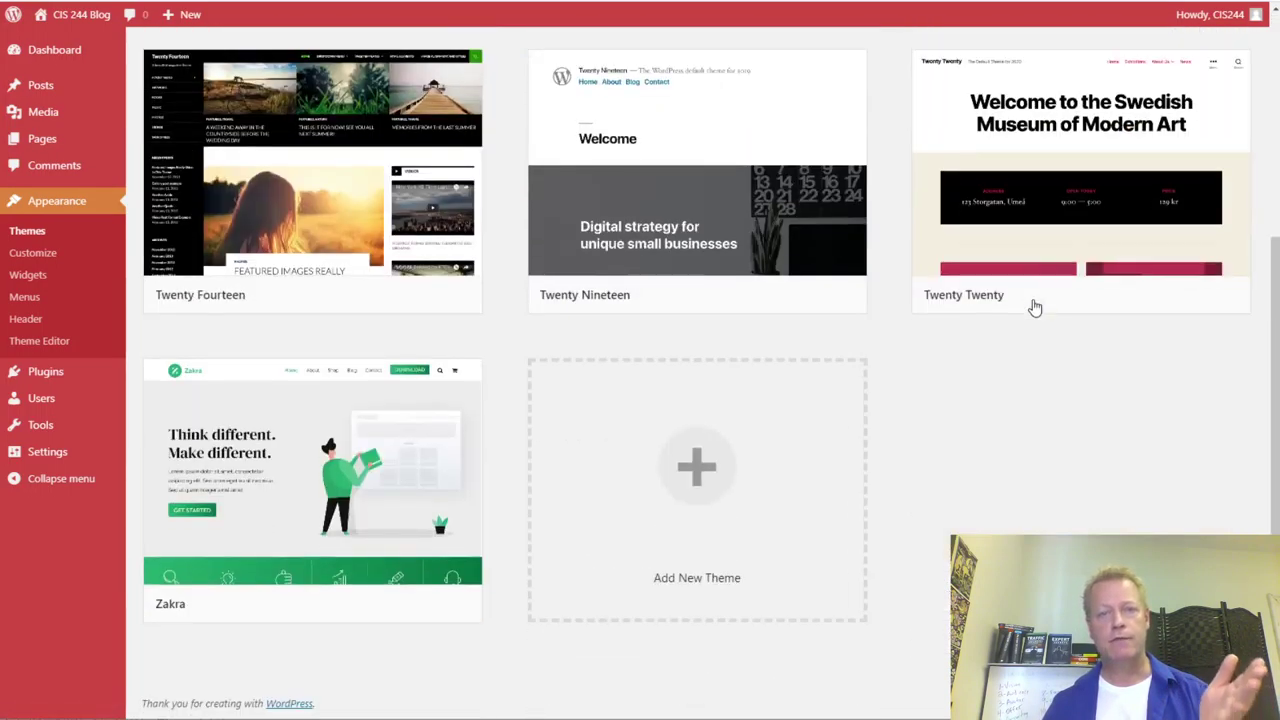
scroll(611, 414, up, 4)
scroll(762, 367, down, 3)
scroll(762, 367, down, 1)
scroll(763, 366, up, 3)
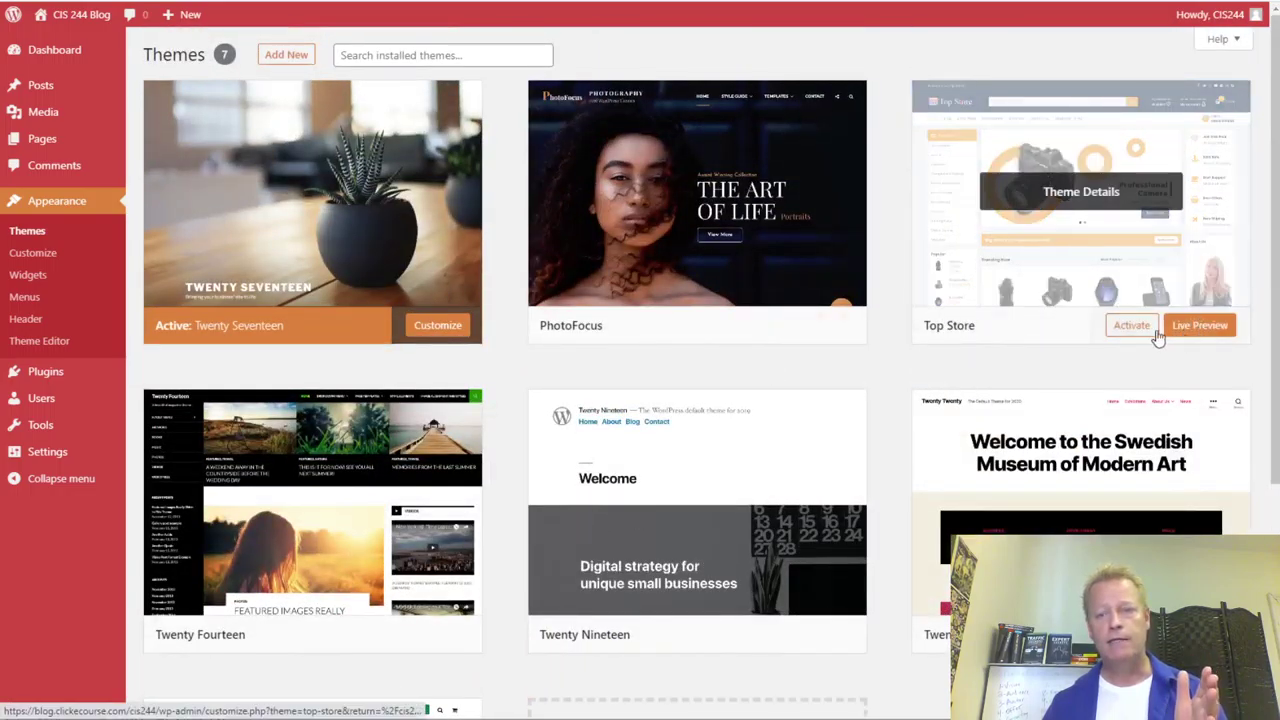
- Activate Top Store, reload the blog to view it, and return to the themes list
click(1132, 325)
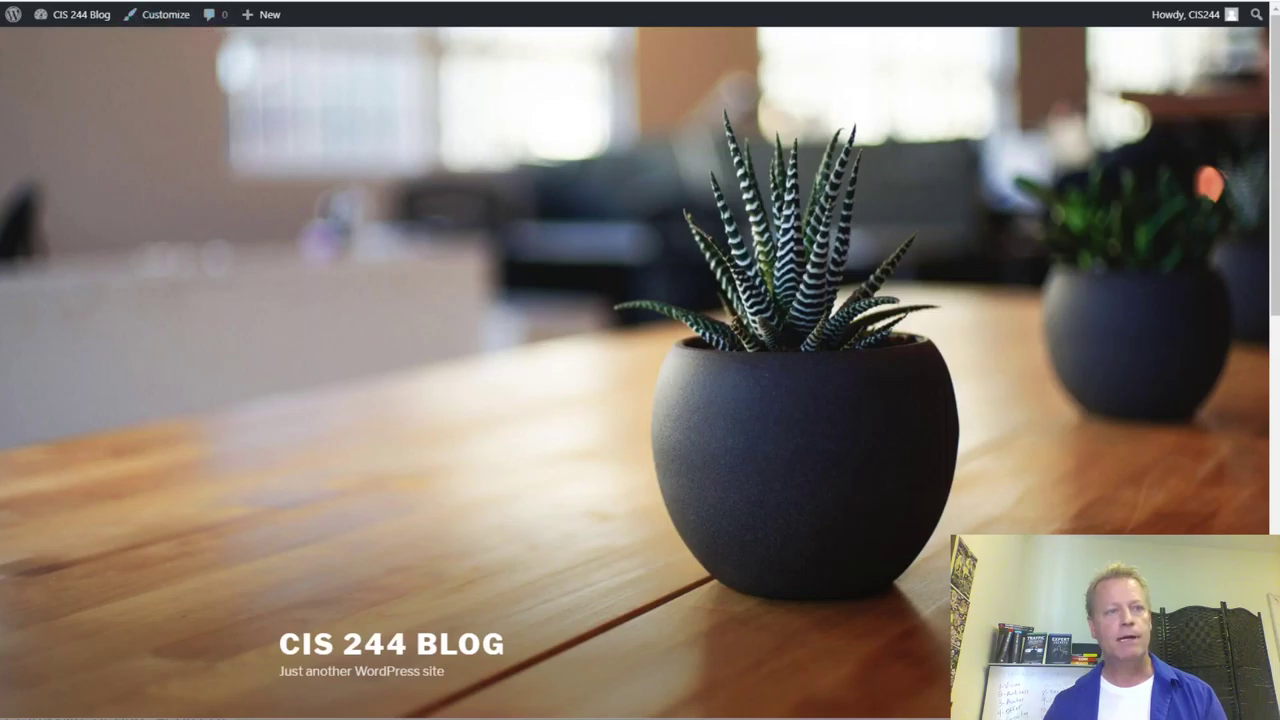
key(F5)
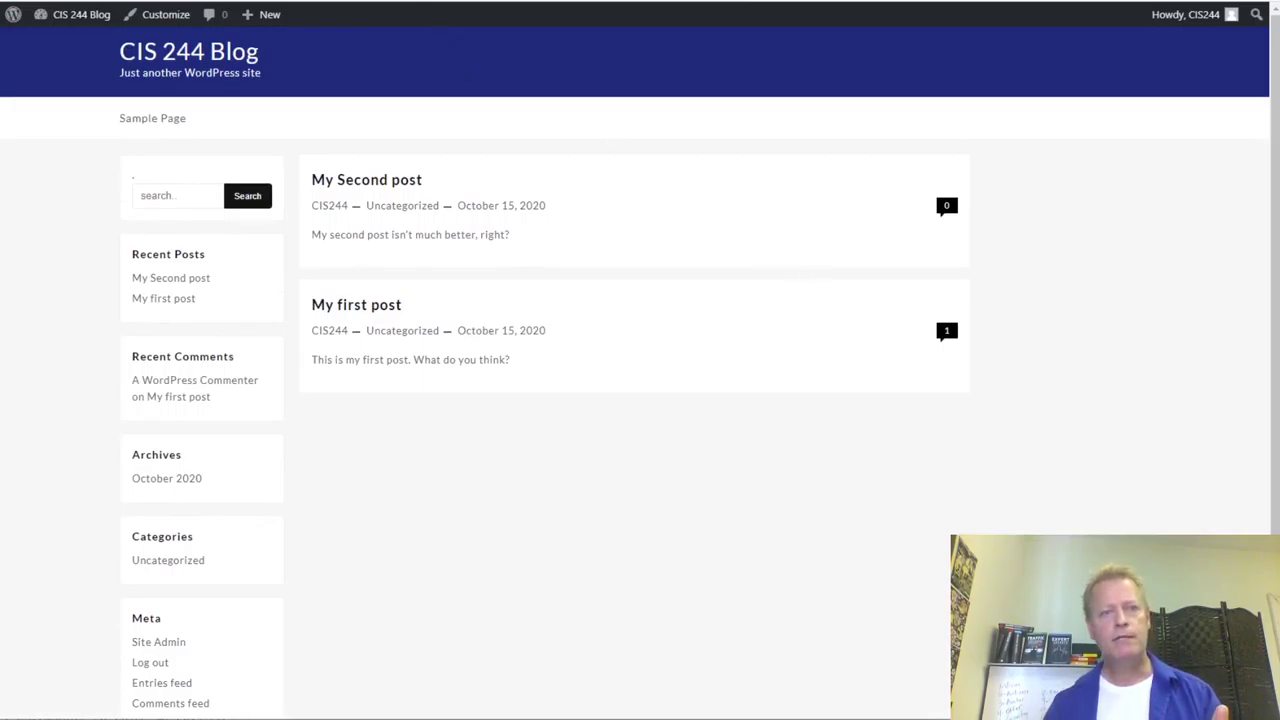
key(alt+Left)
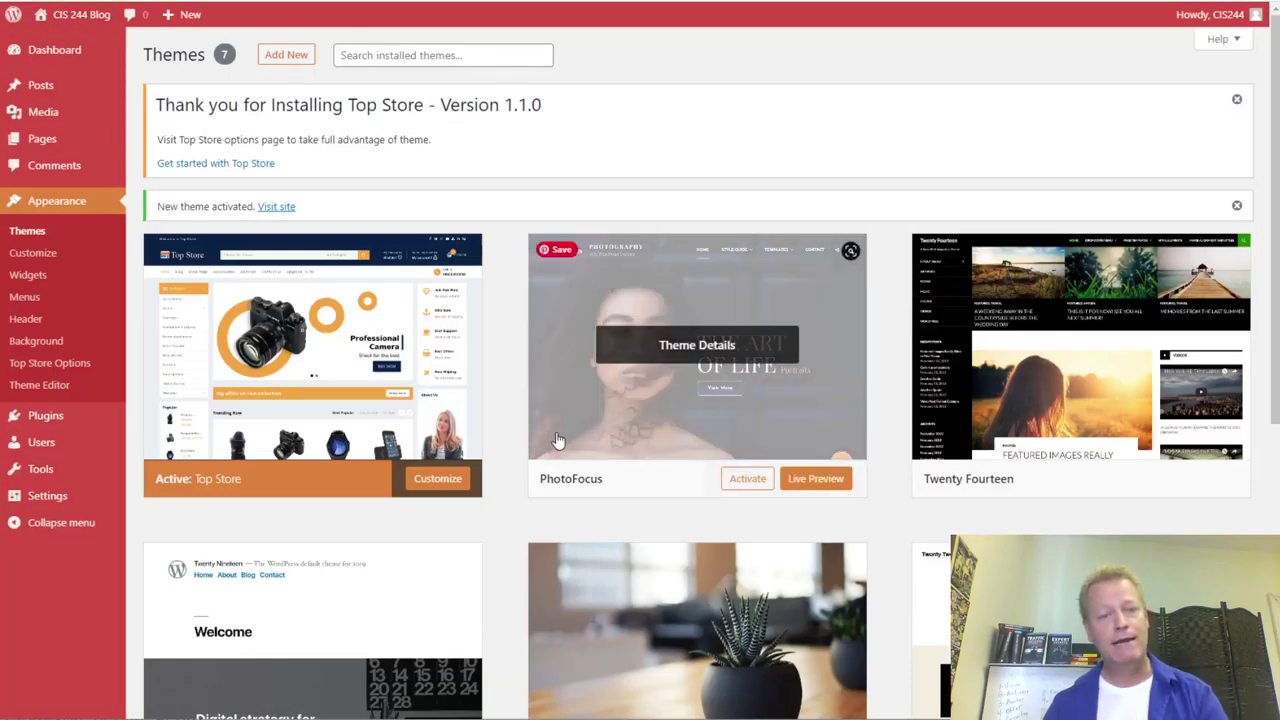
scroll(443, 409, down, 3)
scroll(850, 490, down, 2)
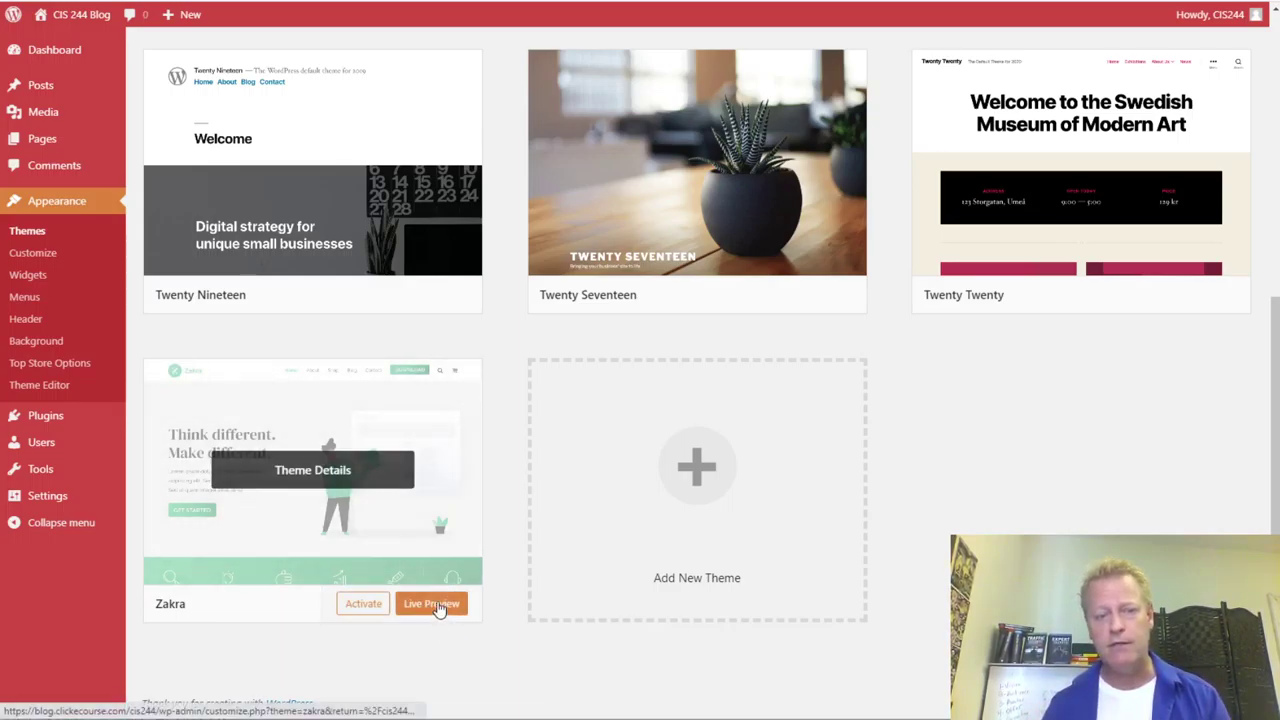
- Live-preview the Zakra theme, then close it and discard the unsaved changes
click(547, 580)
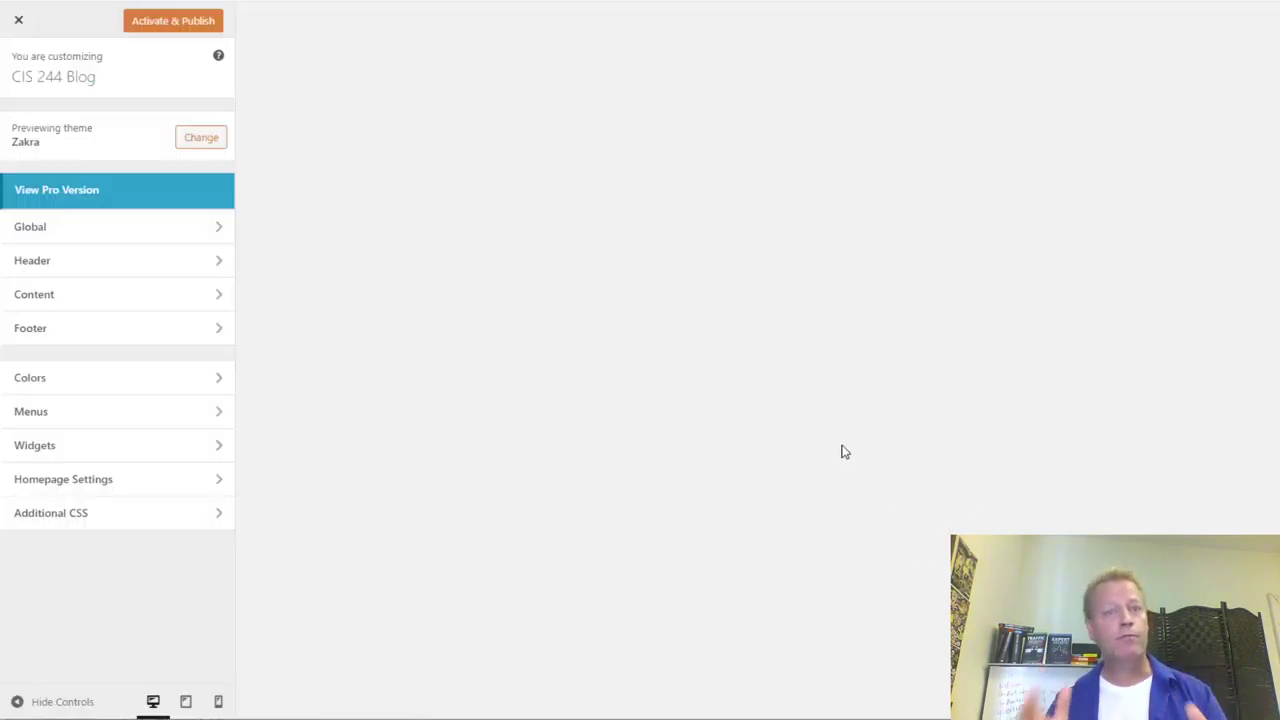
scroll(694, 337, down, 2)
scroll(695, 338, up, 2)
scroll(698, 330, down, 3)
scroll(700, 323, up, 3)
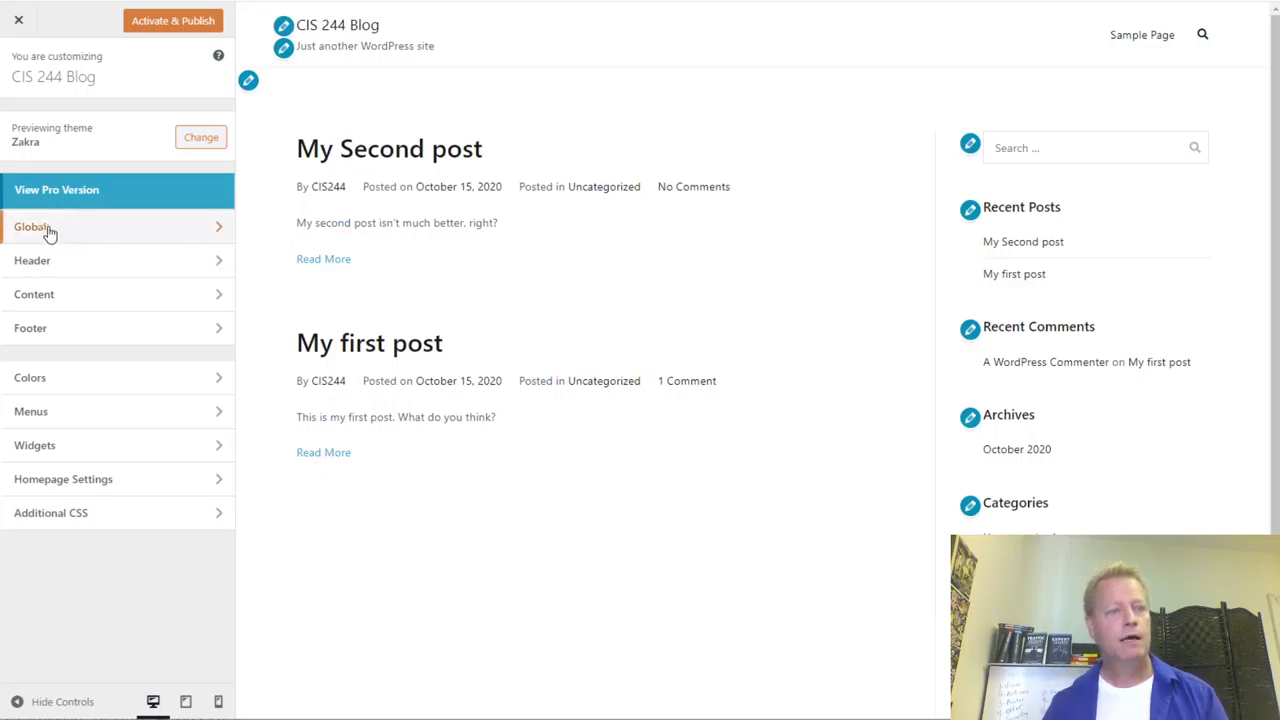
click(20, 22)
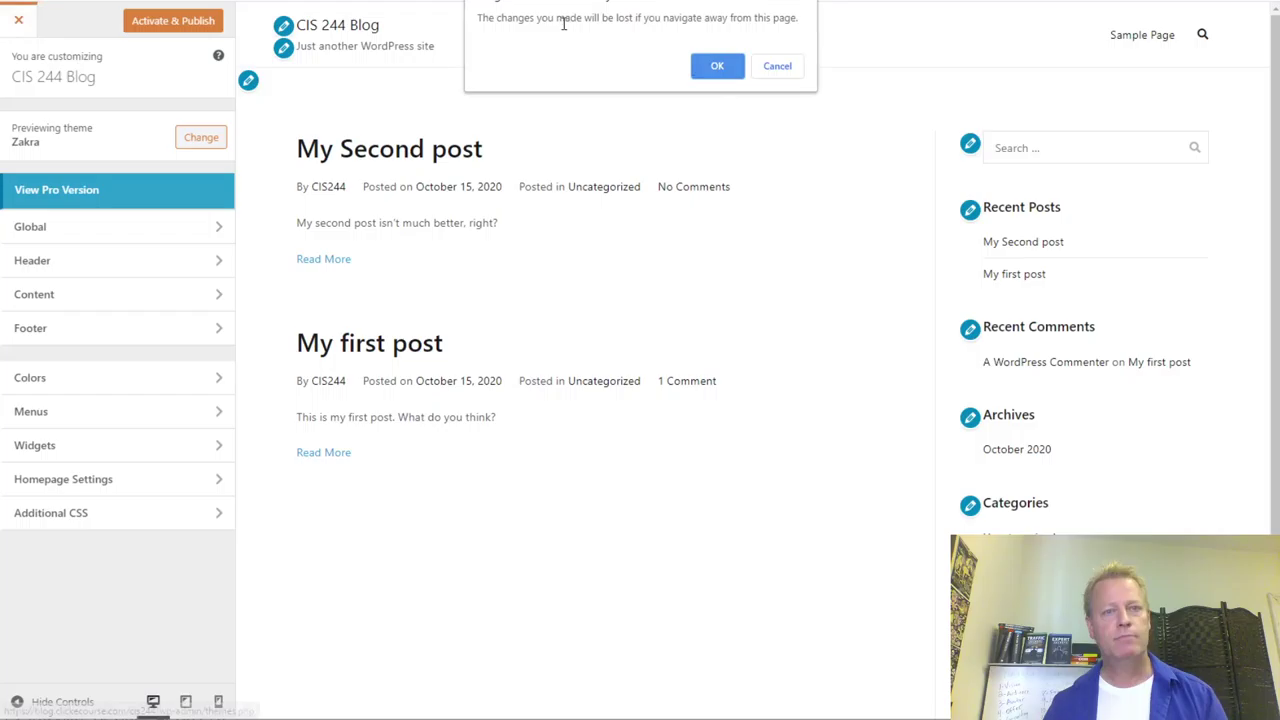
click(716, 66)
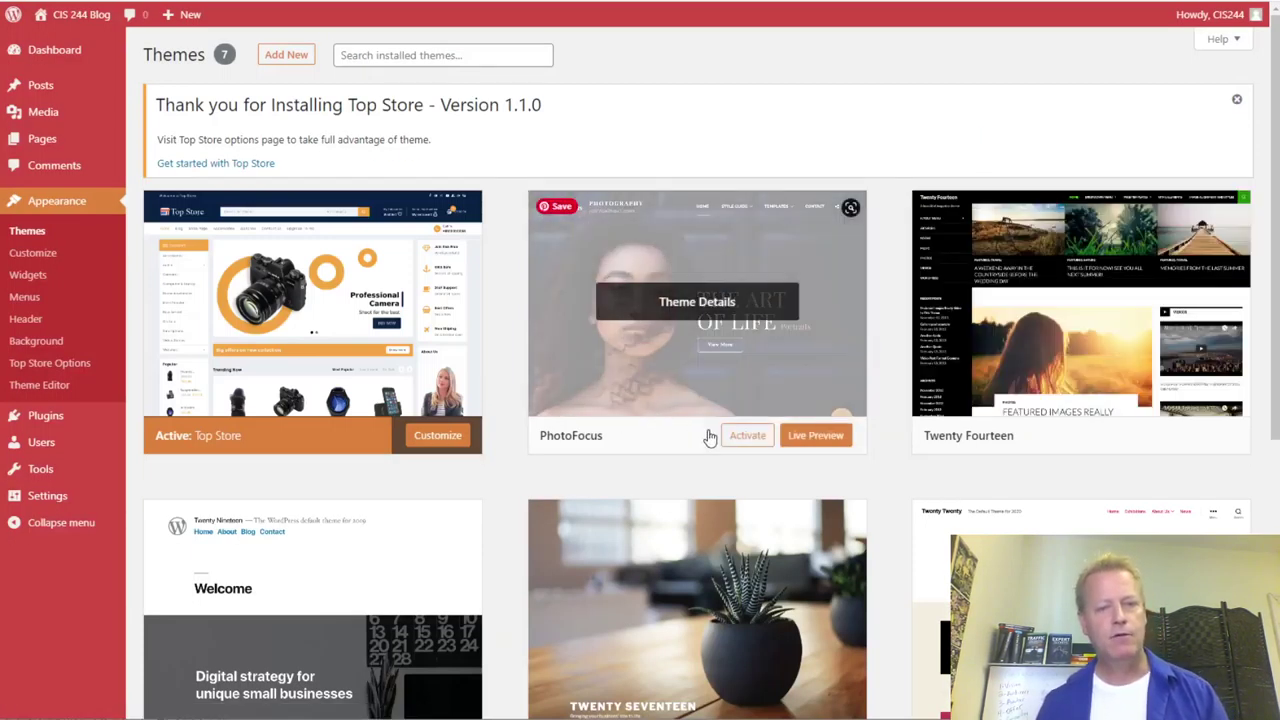
- Live-preview PhotoFocus and close back to the themes list without activating it
click(815, 436)
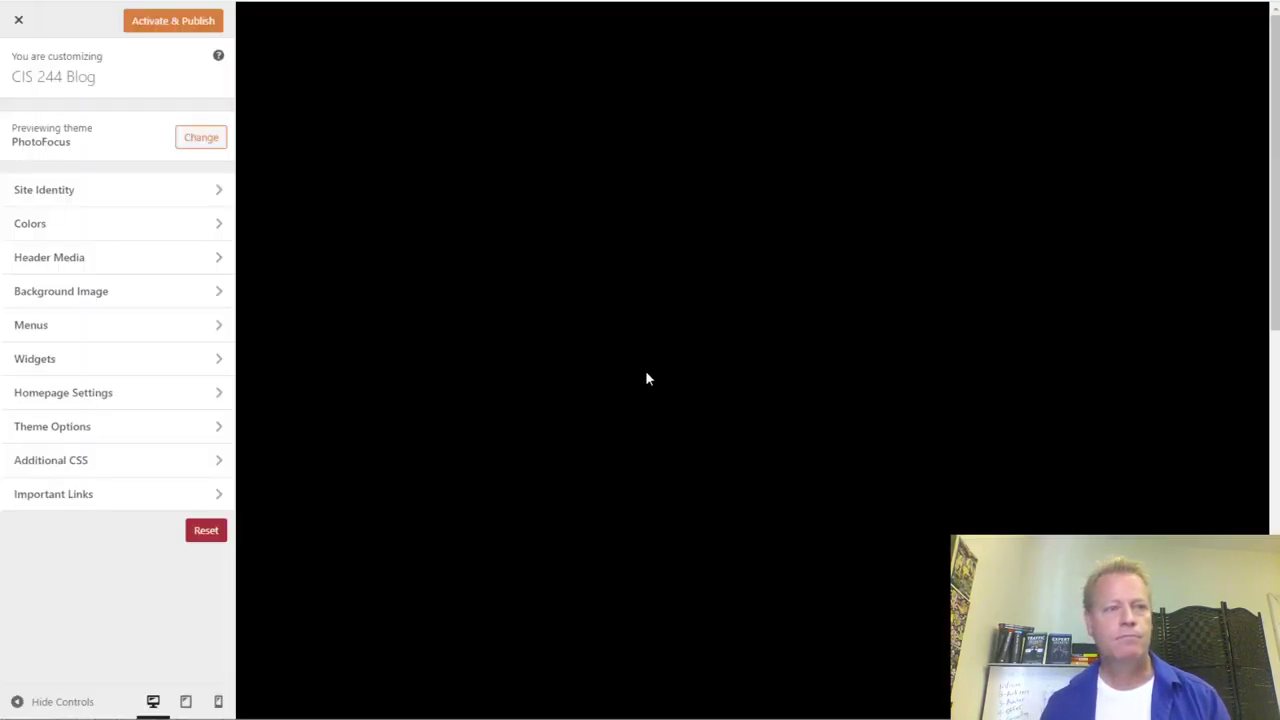
scroll(822, 345, down, 10)
scroll(825, 345, up, 5)
scroll(825, 345, down, 5)
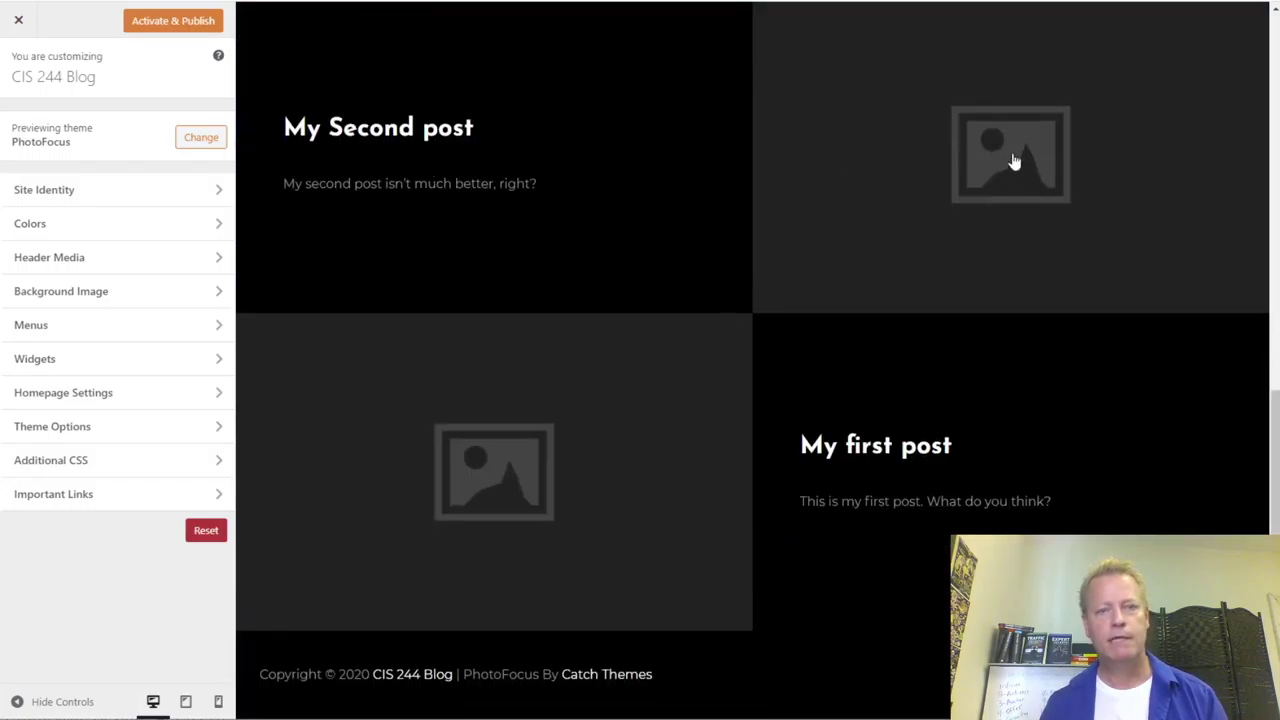
scroll(614, 509, up, 5)
scroll(1060, 478, down, 5)
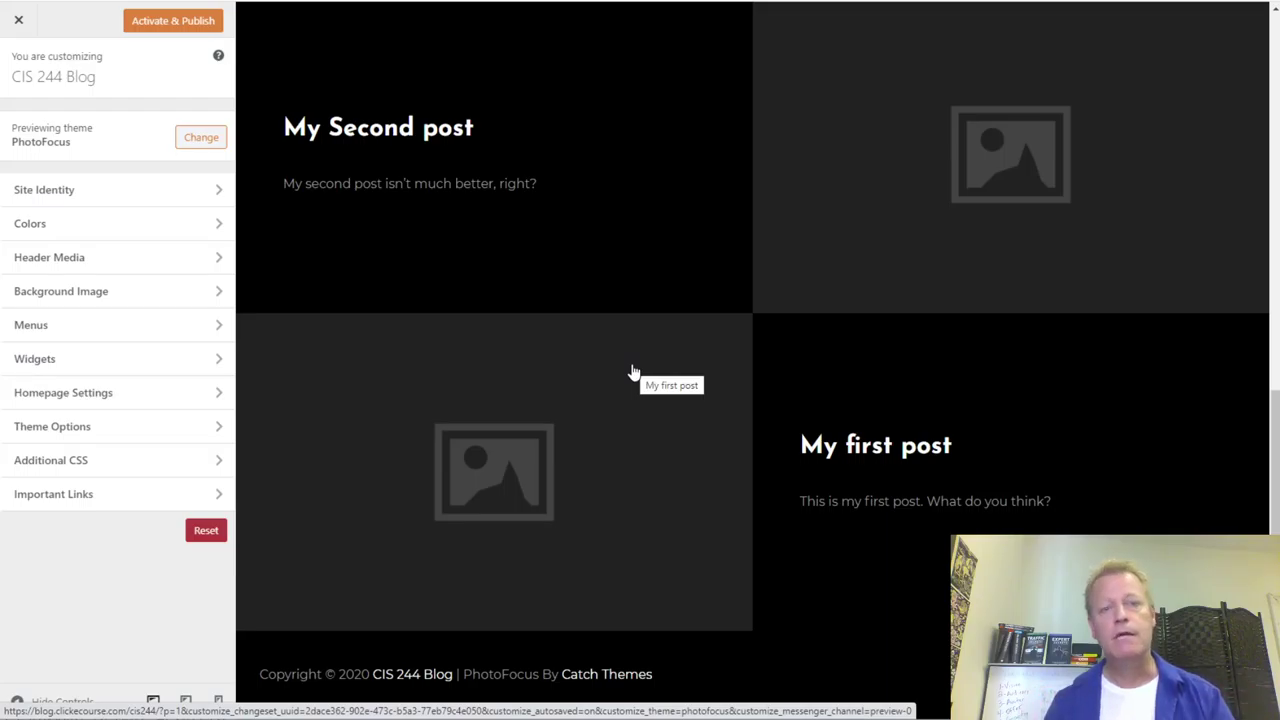
click(18, 20)
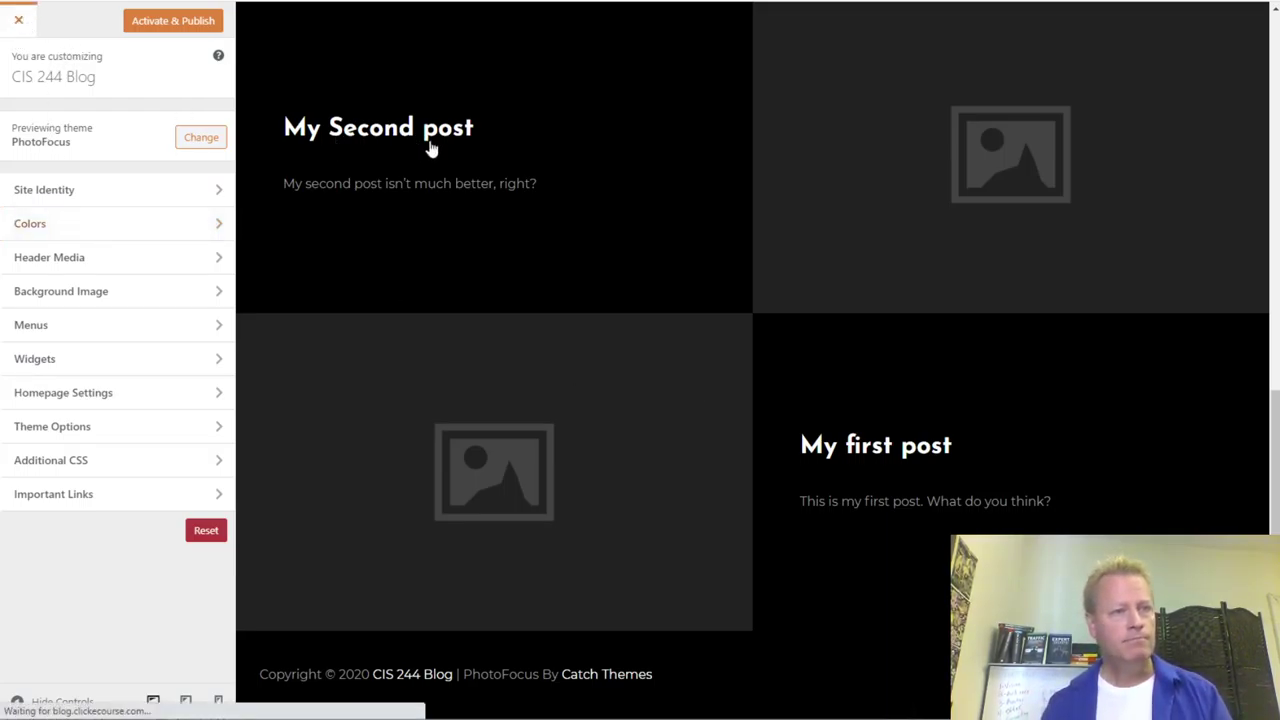
scroll(615, 440, down, 3)
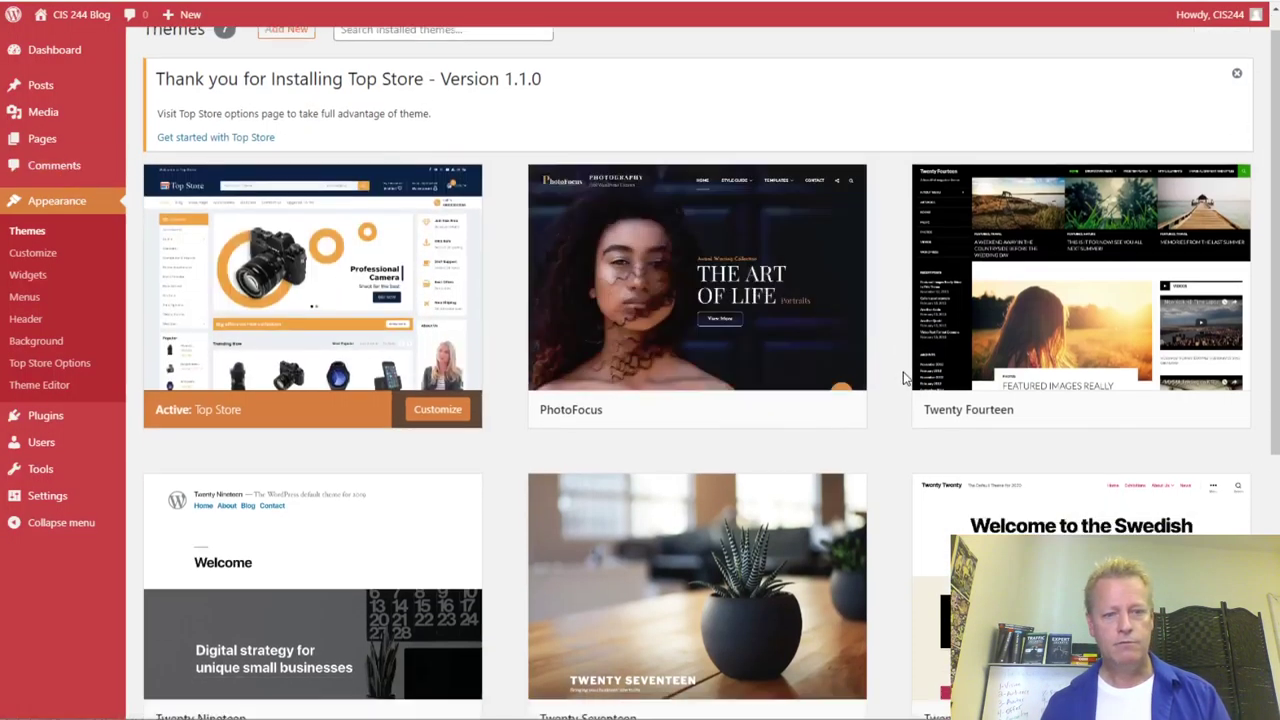
scroll(615, 440, up, 3)
scroll(620, 443, down, 5)
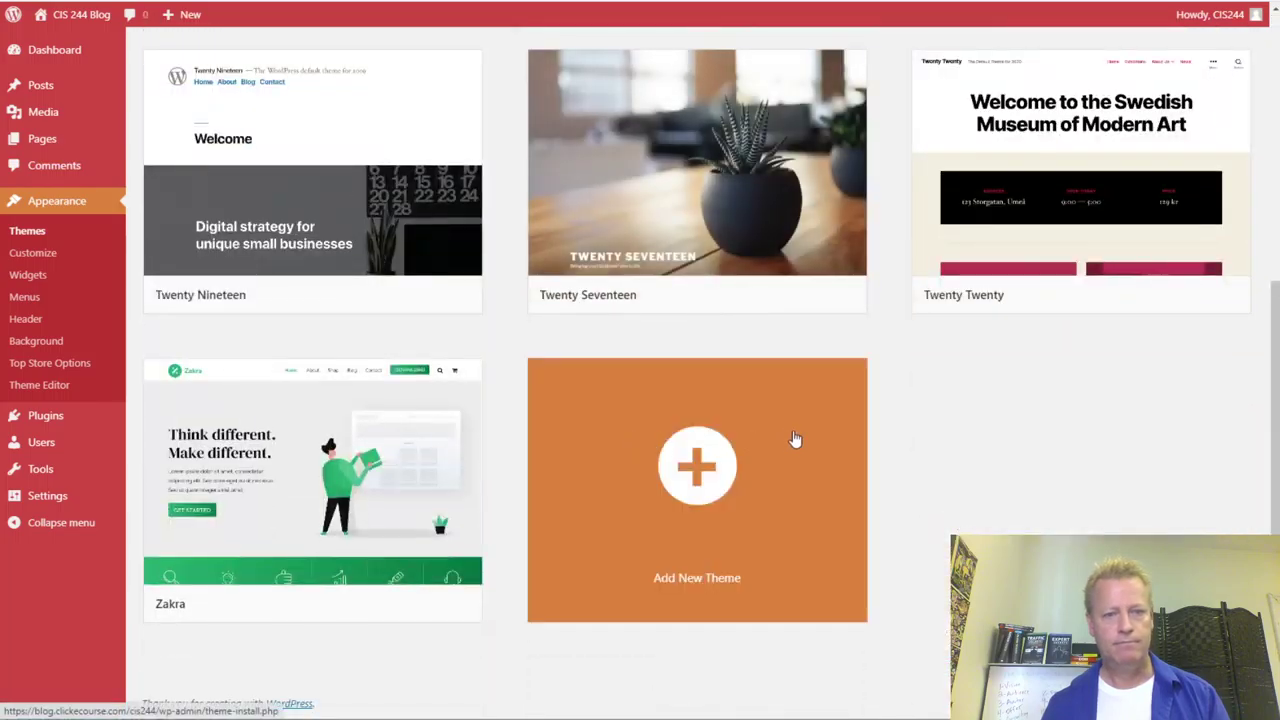
scroll(794, 440, up, 2)
scroll(794, 440, up, 3)
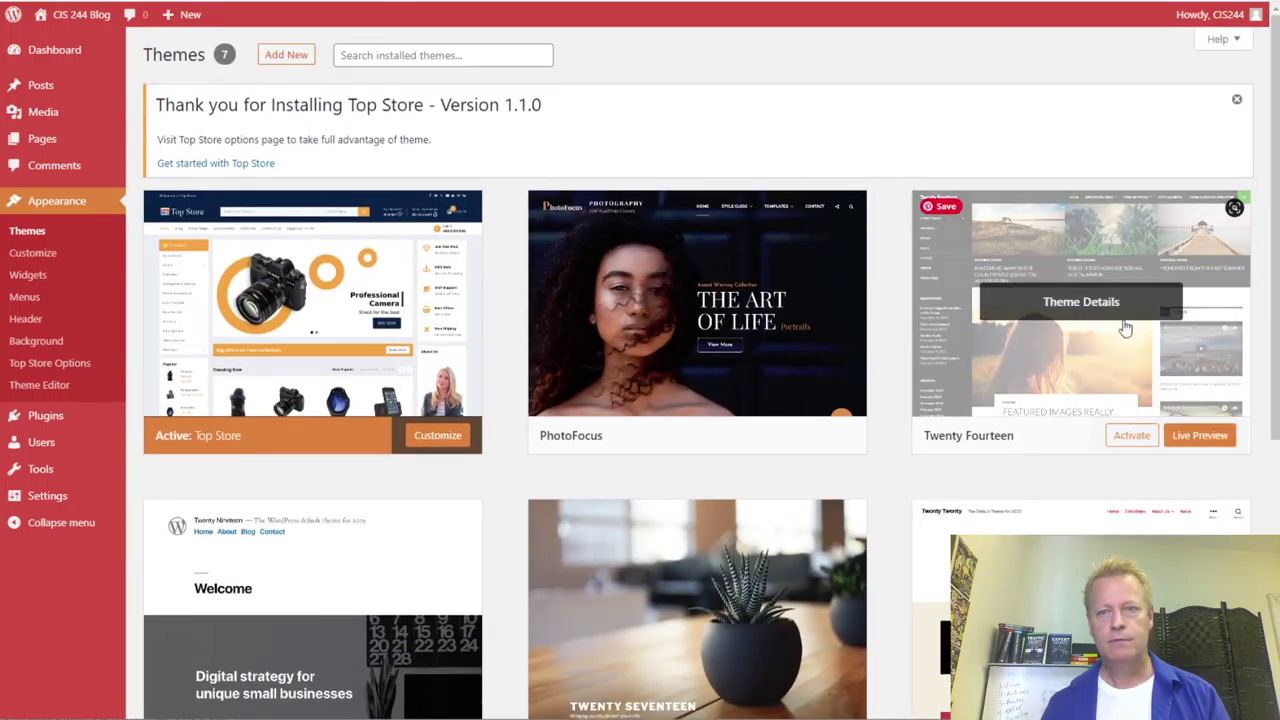
- Live-preview Twenty Fourteen, browsing the Sample Page and My first post before returning home
click(816, 435)
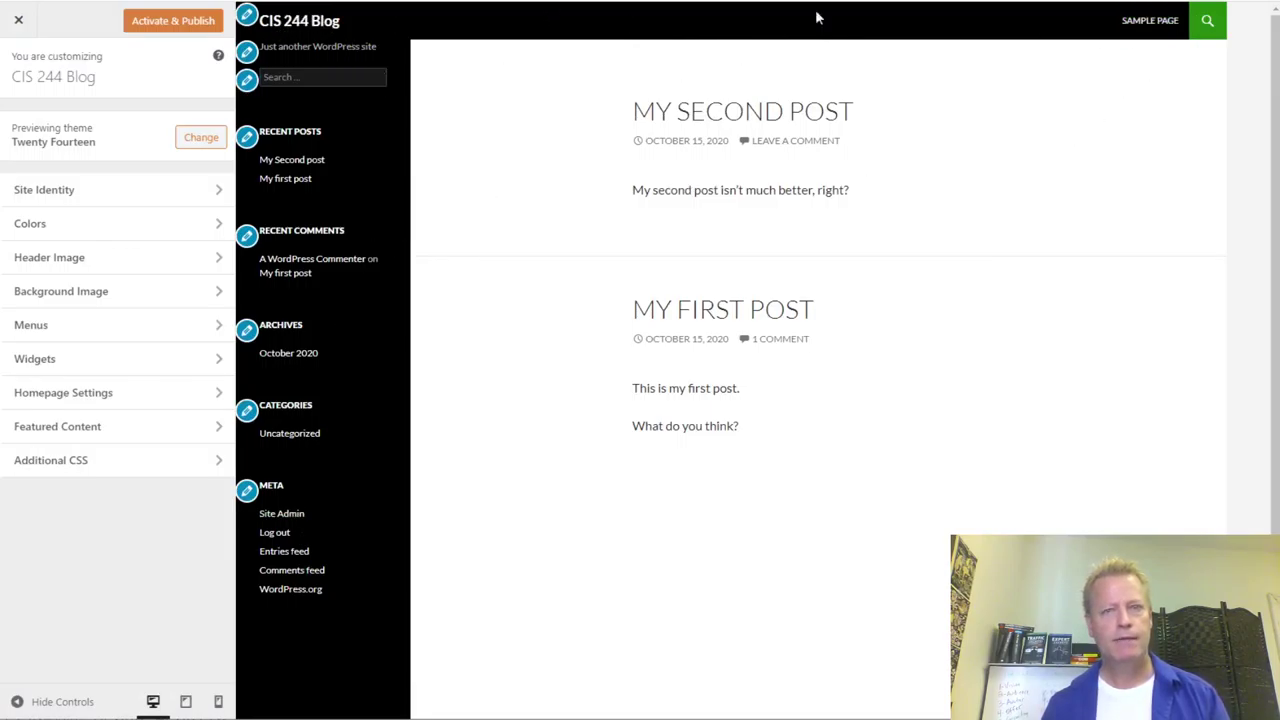
click(1154, 31)
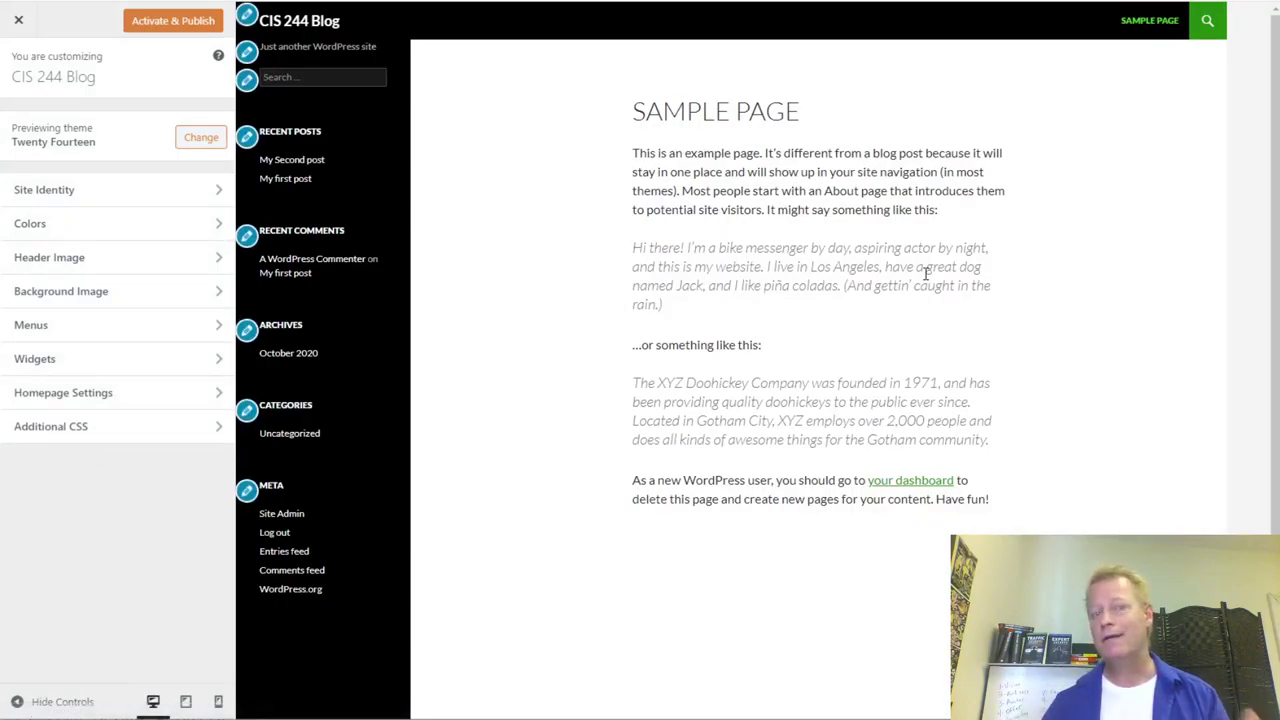
click(285, 178)
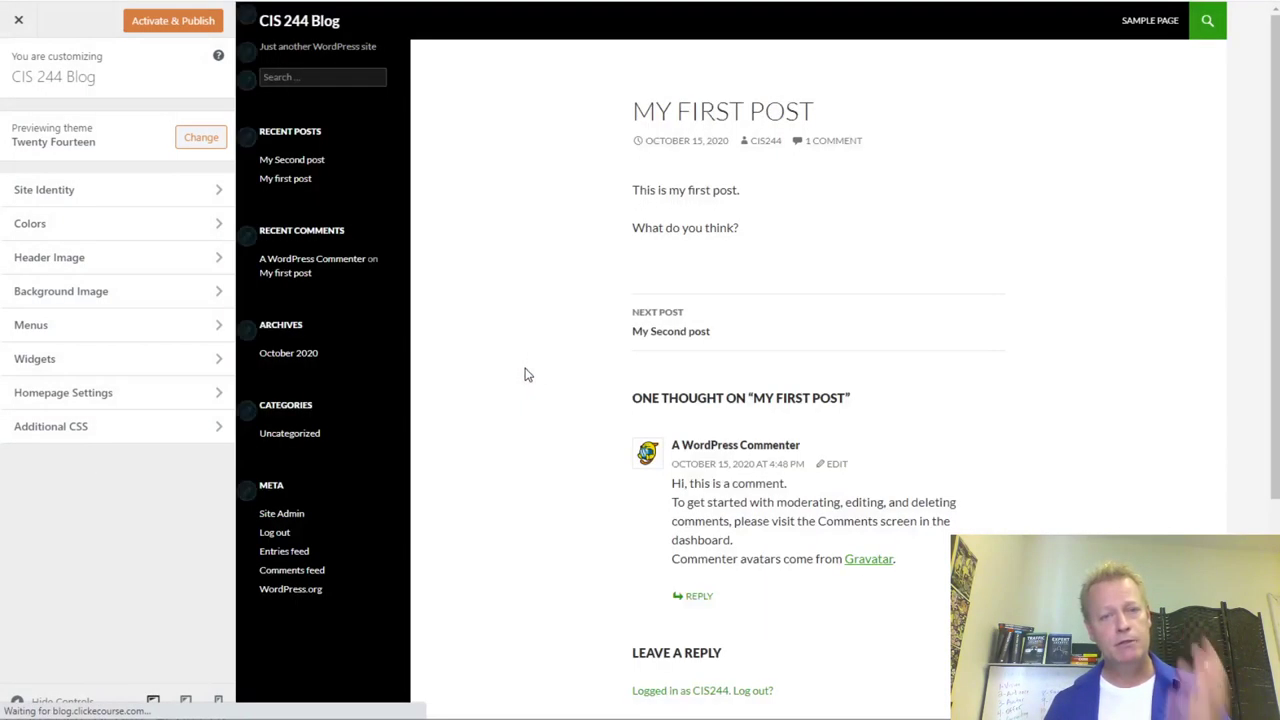
scroll(654, 349, down, 3)
scroll(694, 383, up, 3)
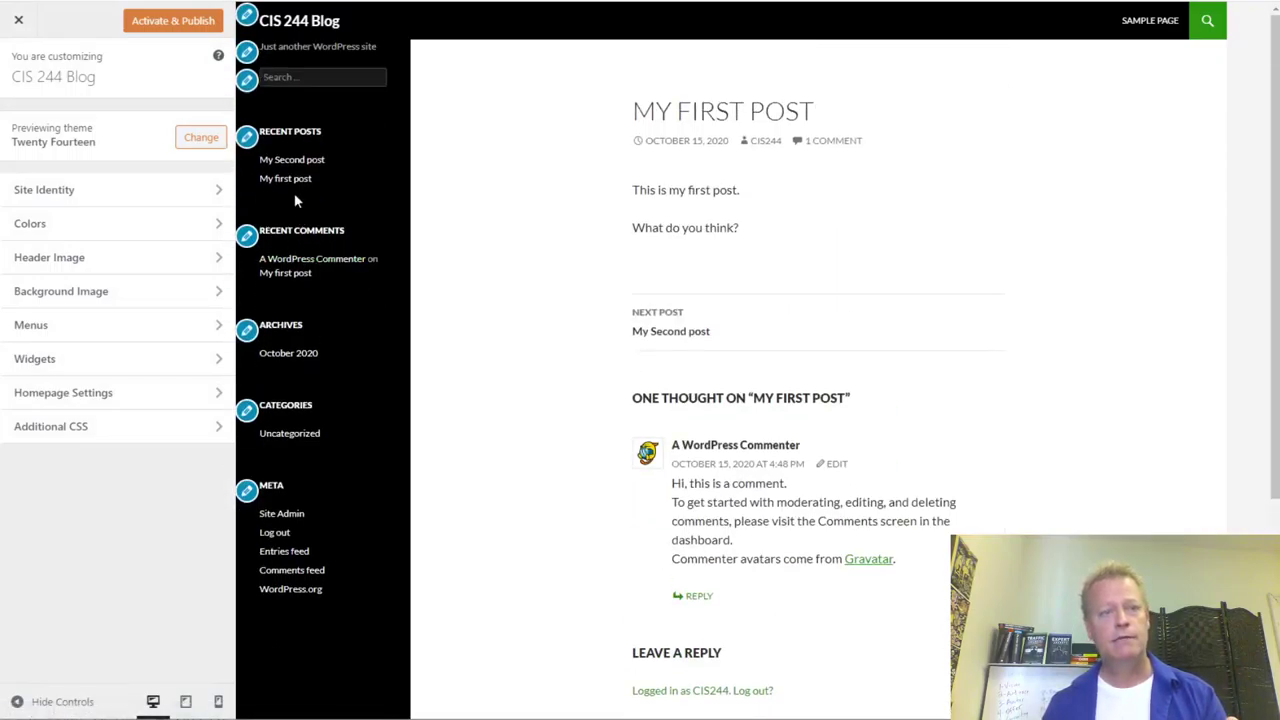
click(296, 22)
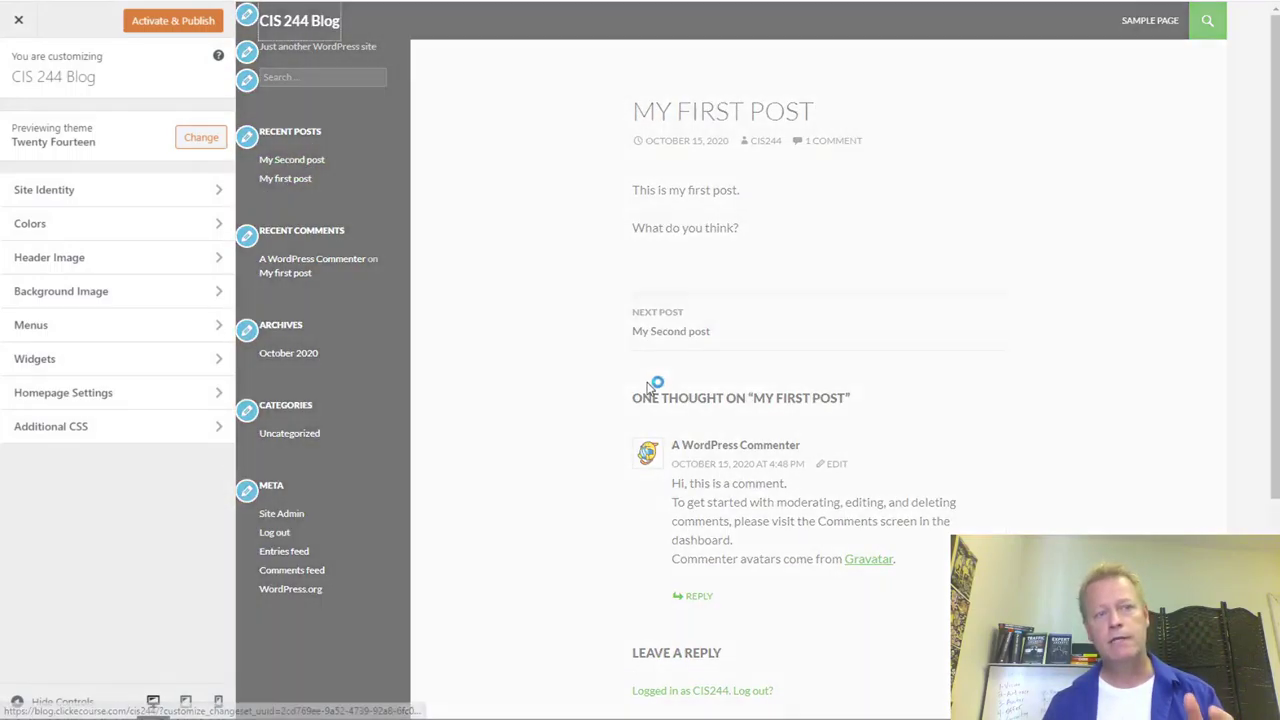
scroll(826, 423, down, 1)
scroll(545, 366, up, 1)
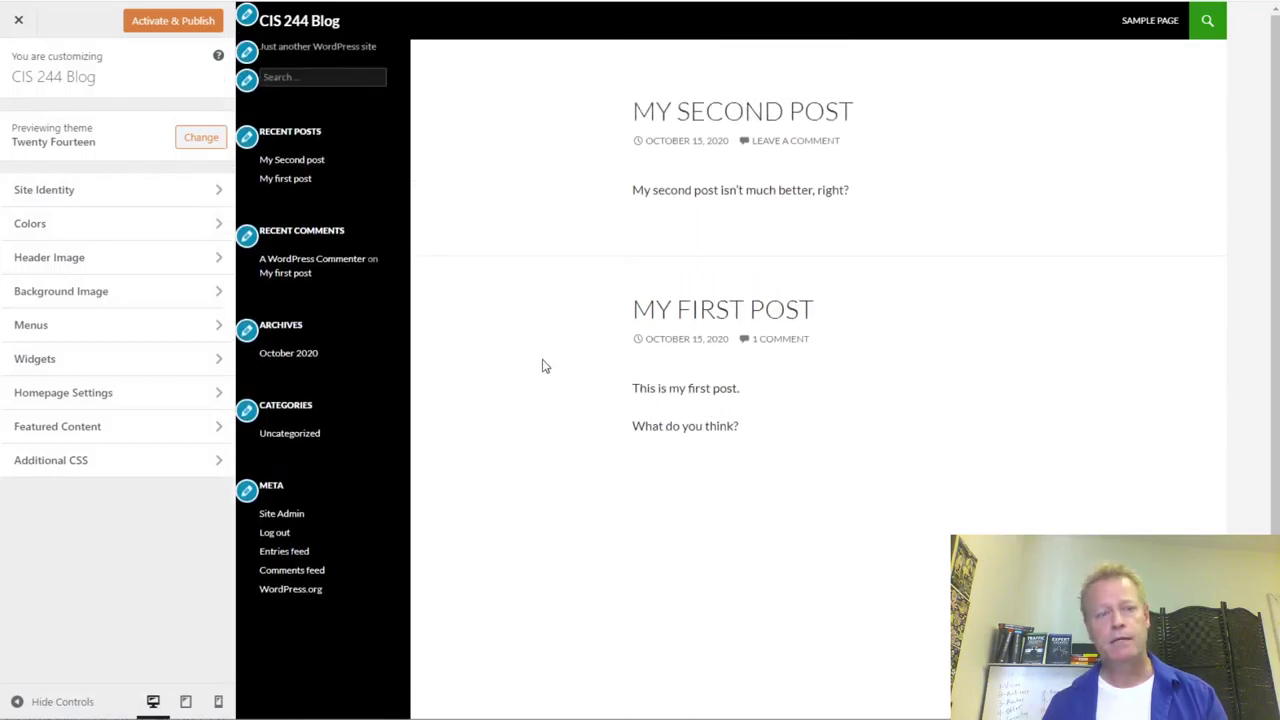
- Change the Site Title to 'My blog site' and the tagline to 'My best ideas are here'
click(64, 192)
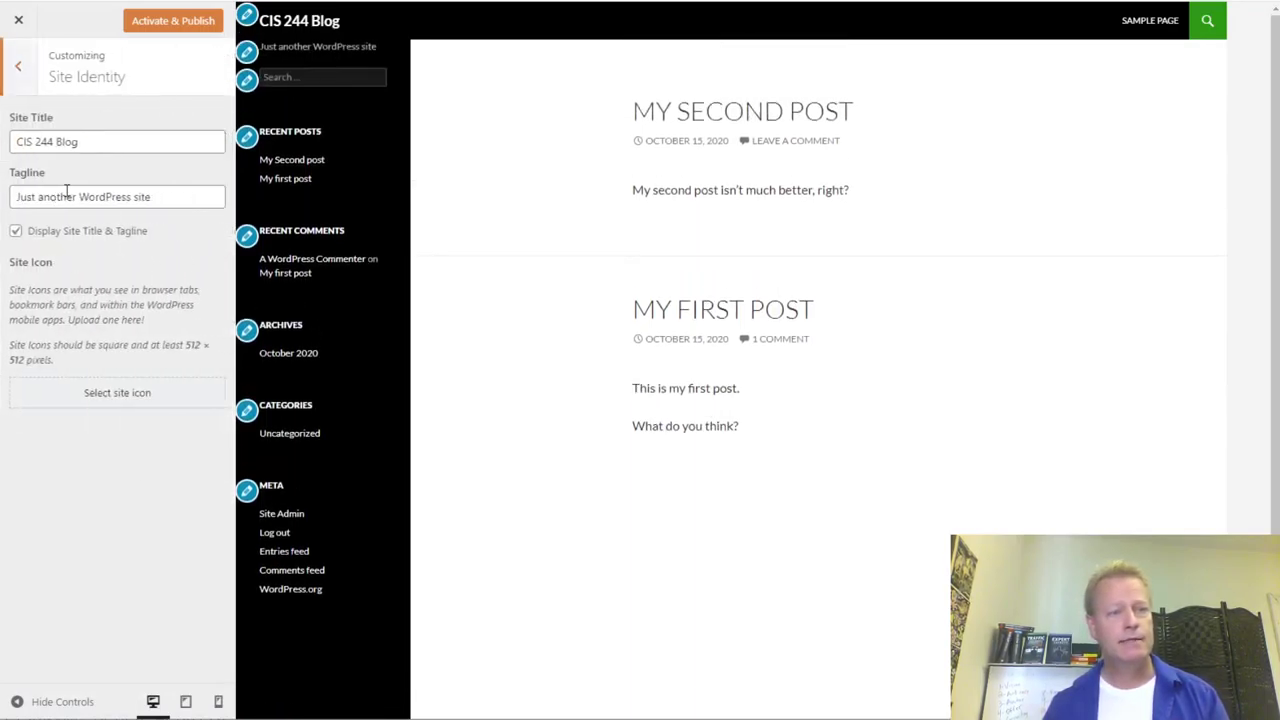
drag(94, 141, 3, 146)
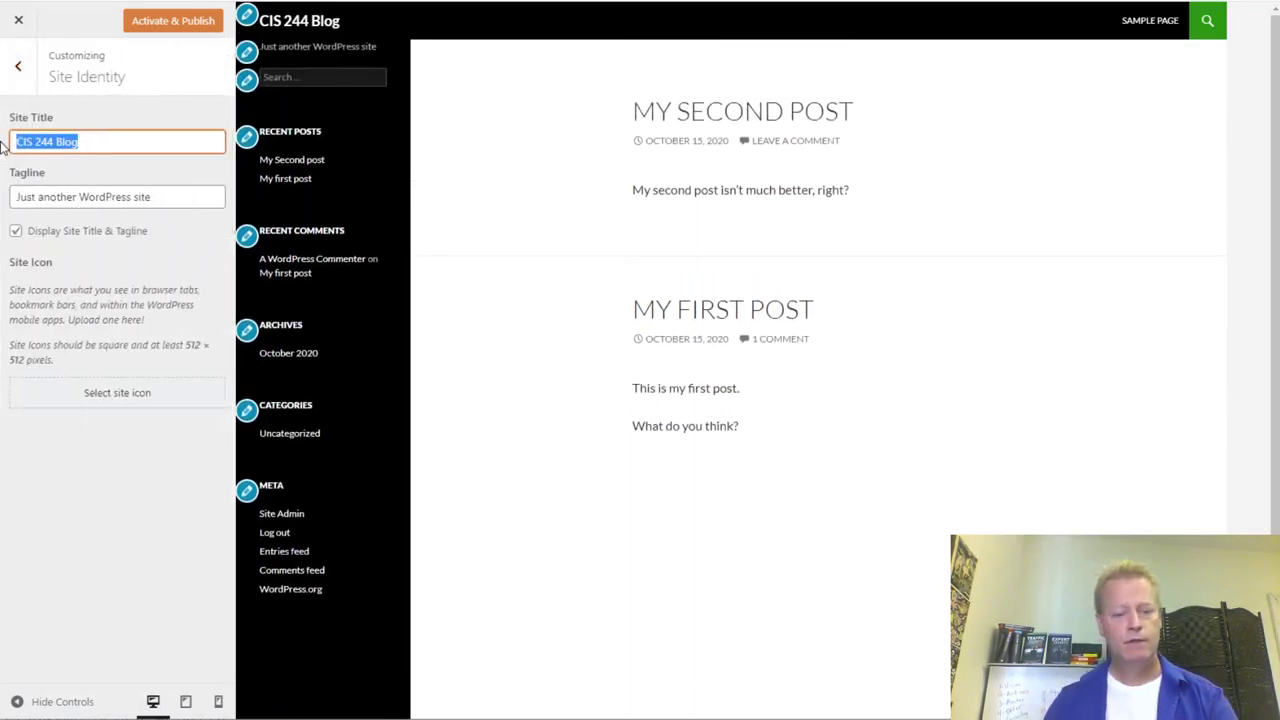
text(My blog site)
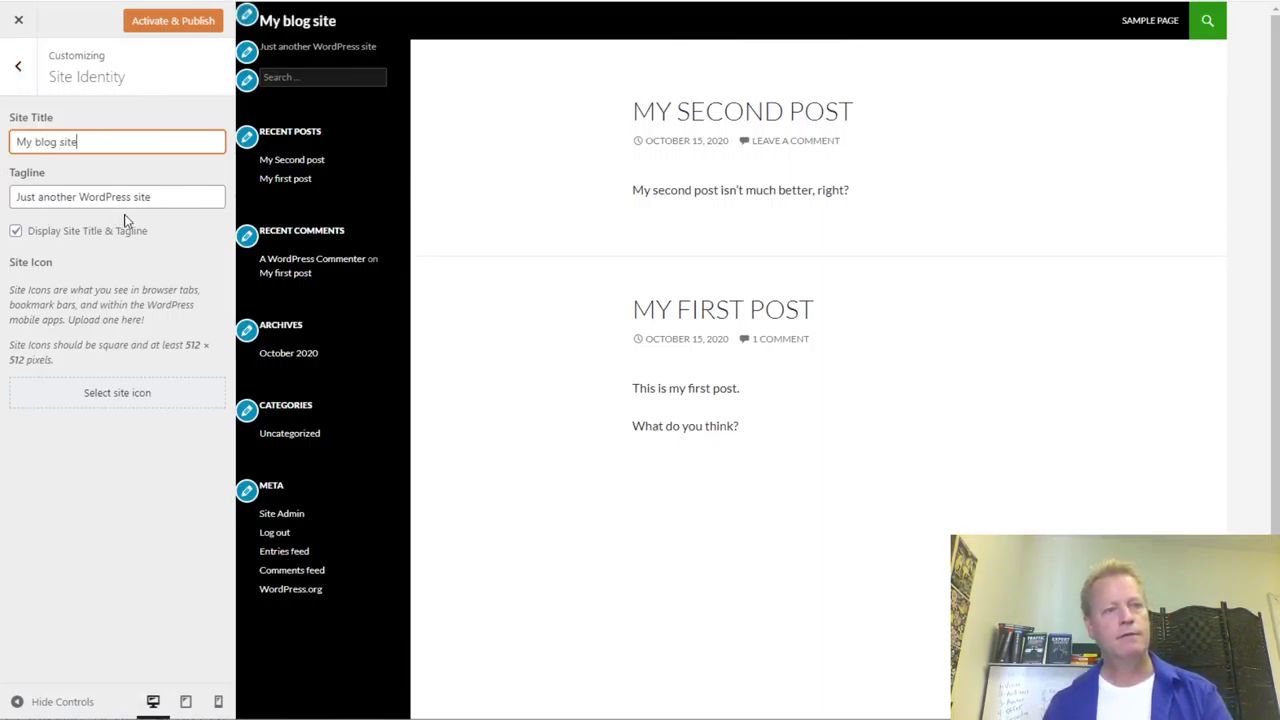
click(145, 200)
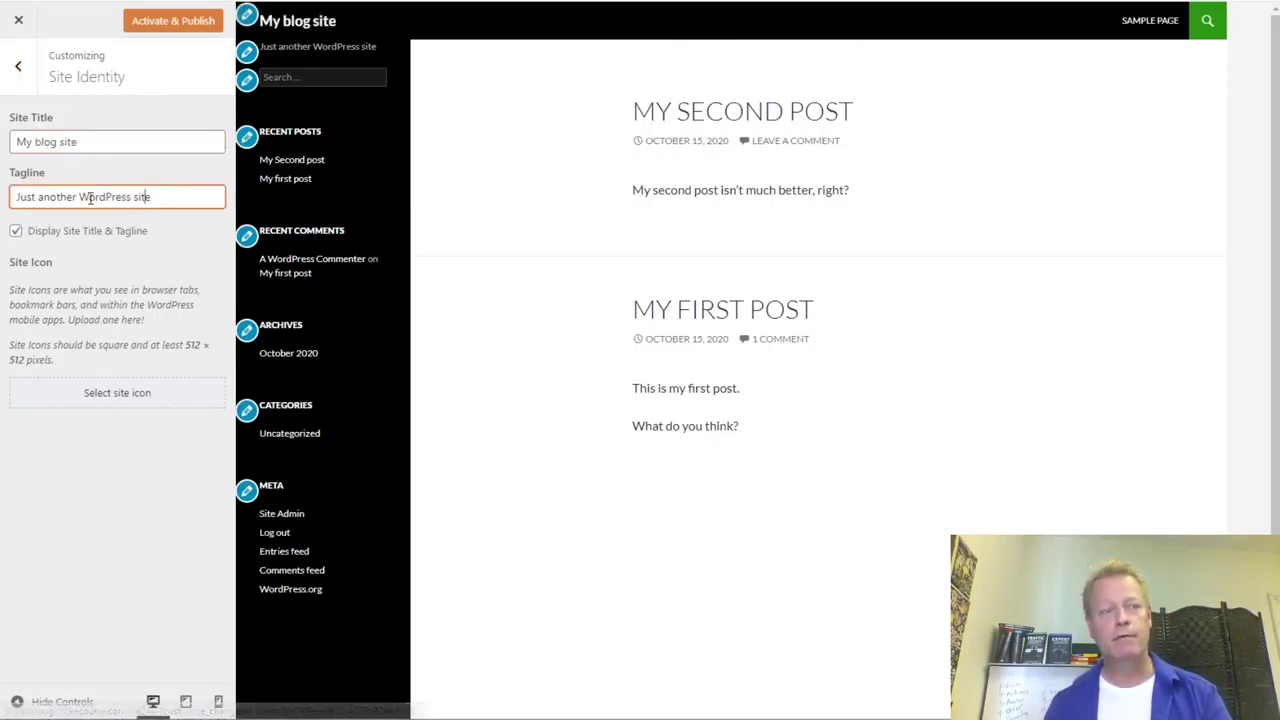
drag(193, 196, 4, 200)
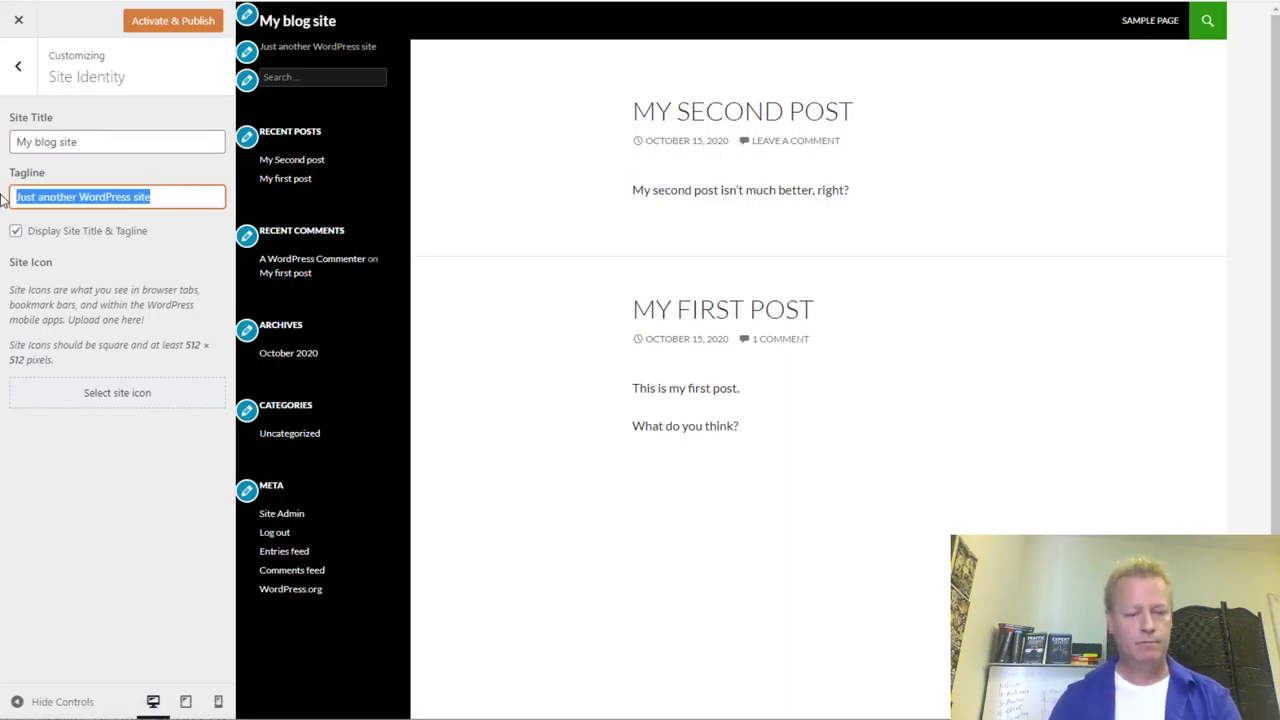
text(My best ideas are here)
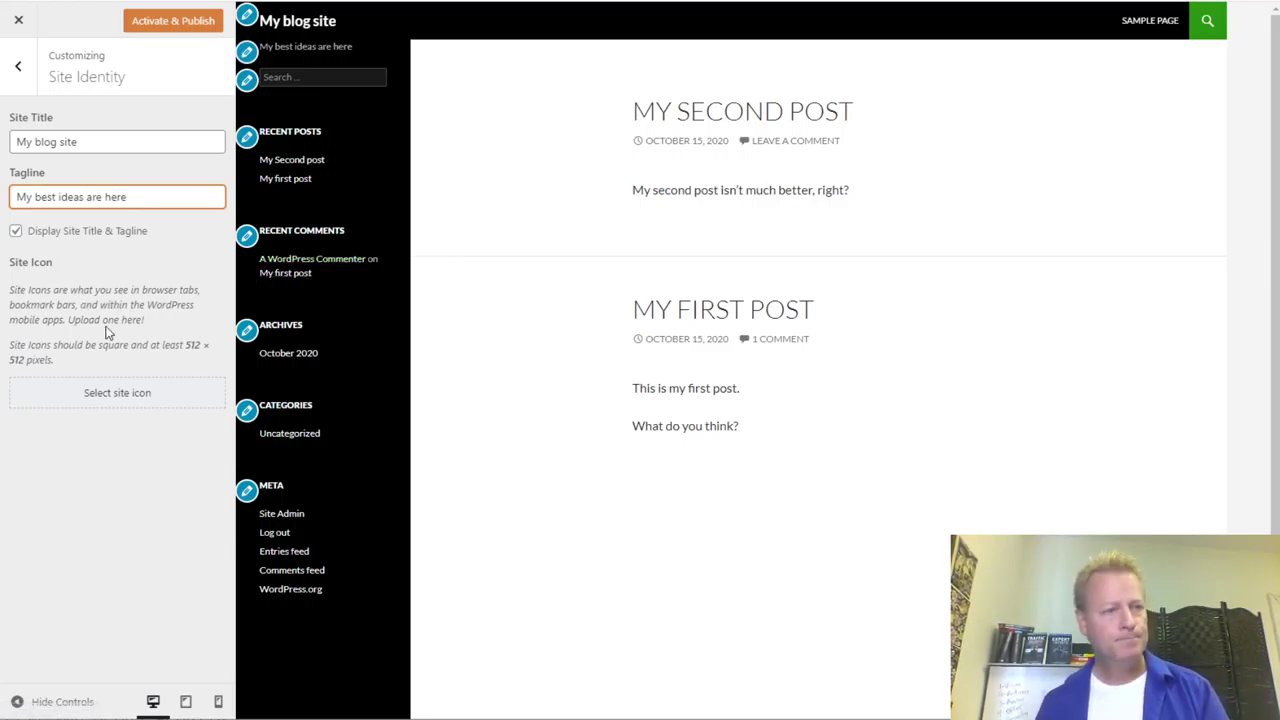
click(22, 72)
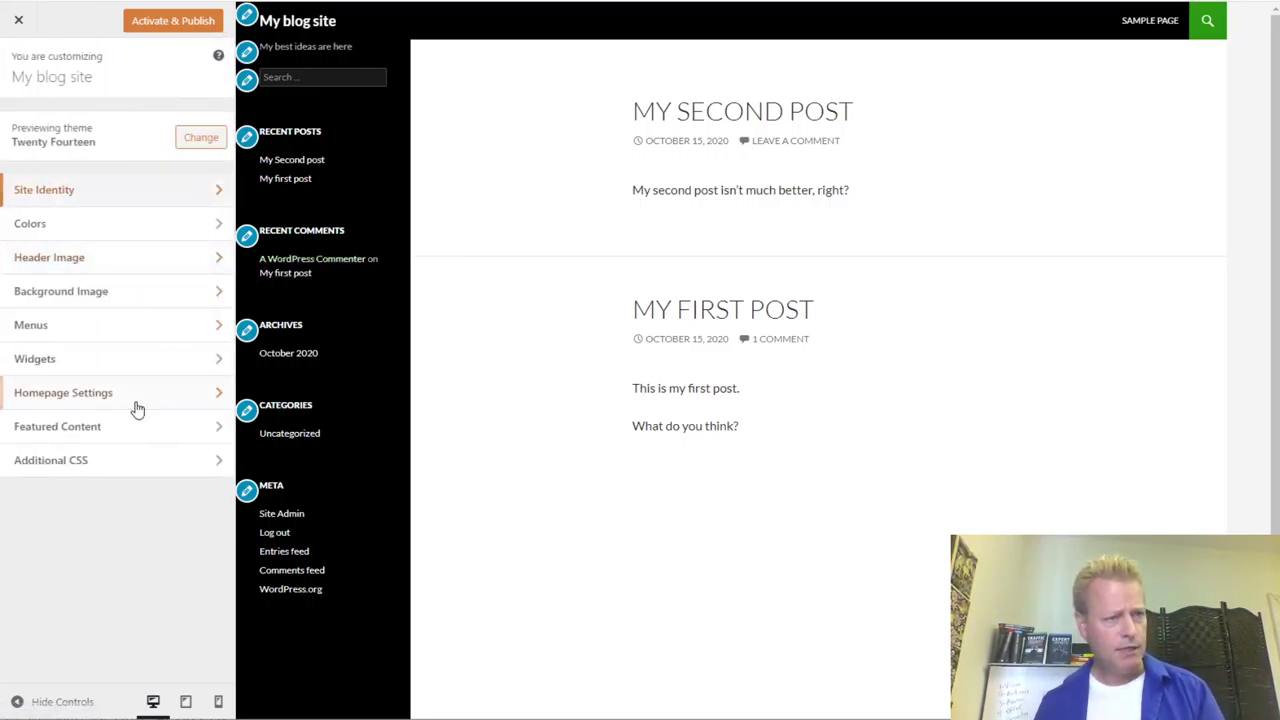
- Review the Top Primary and Left Sidebar menu locations, leaving them unassigned
click(94, 327)
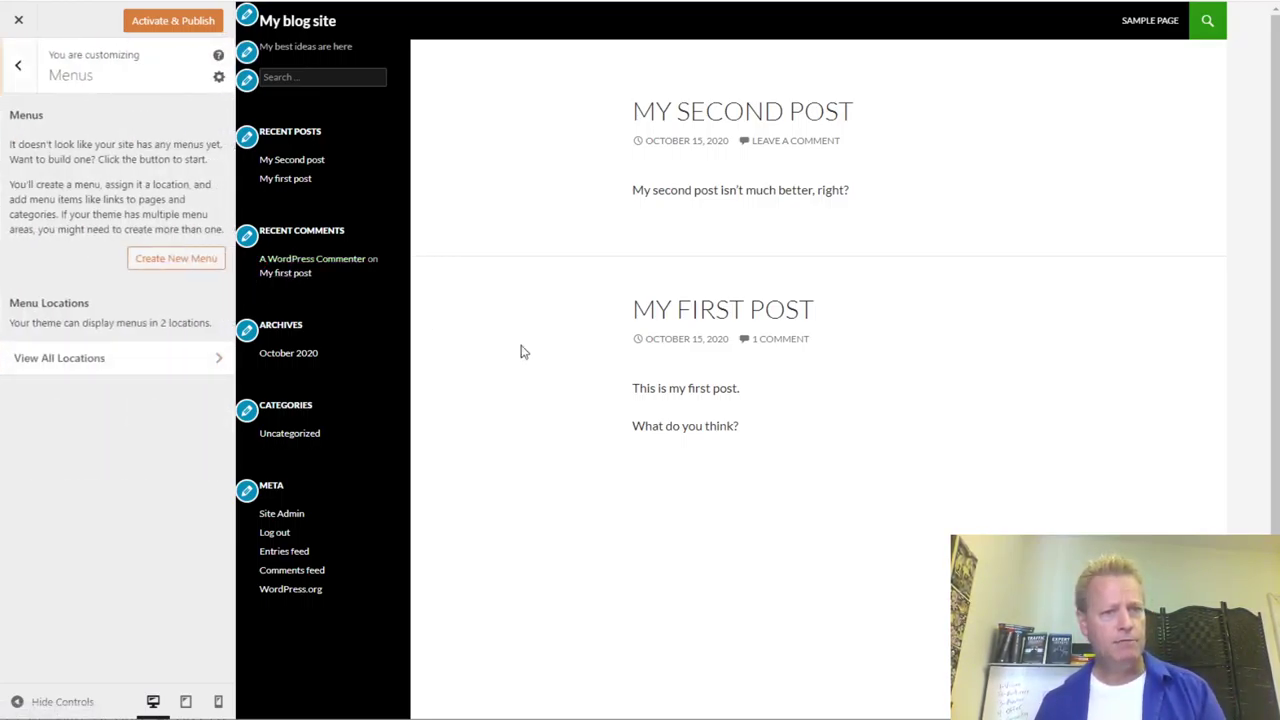
click(107, 362)
click(83, 259)
click(85, 289)
click(112, 341)
click(112, 361)
- Create a new menu named 'Main menu'
click(64, 284)
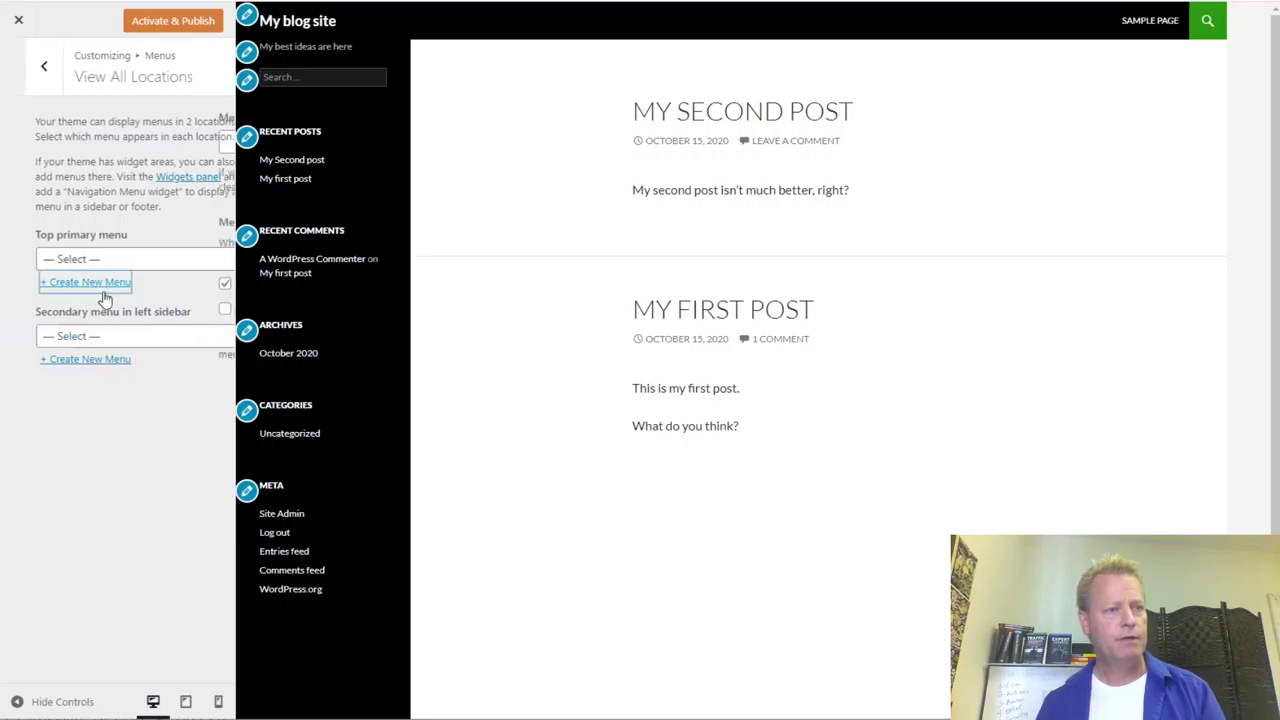
click(73, 141)
text(Mi)
text(ain menu)
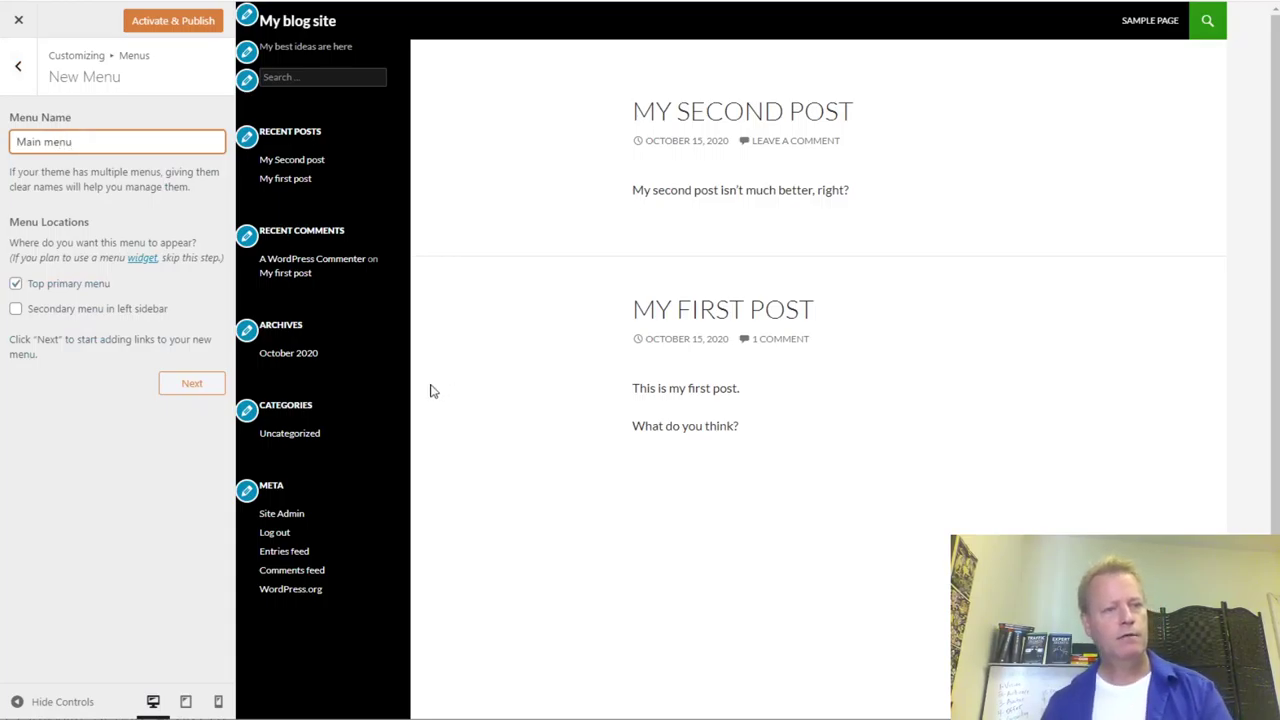
click(200, 387)
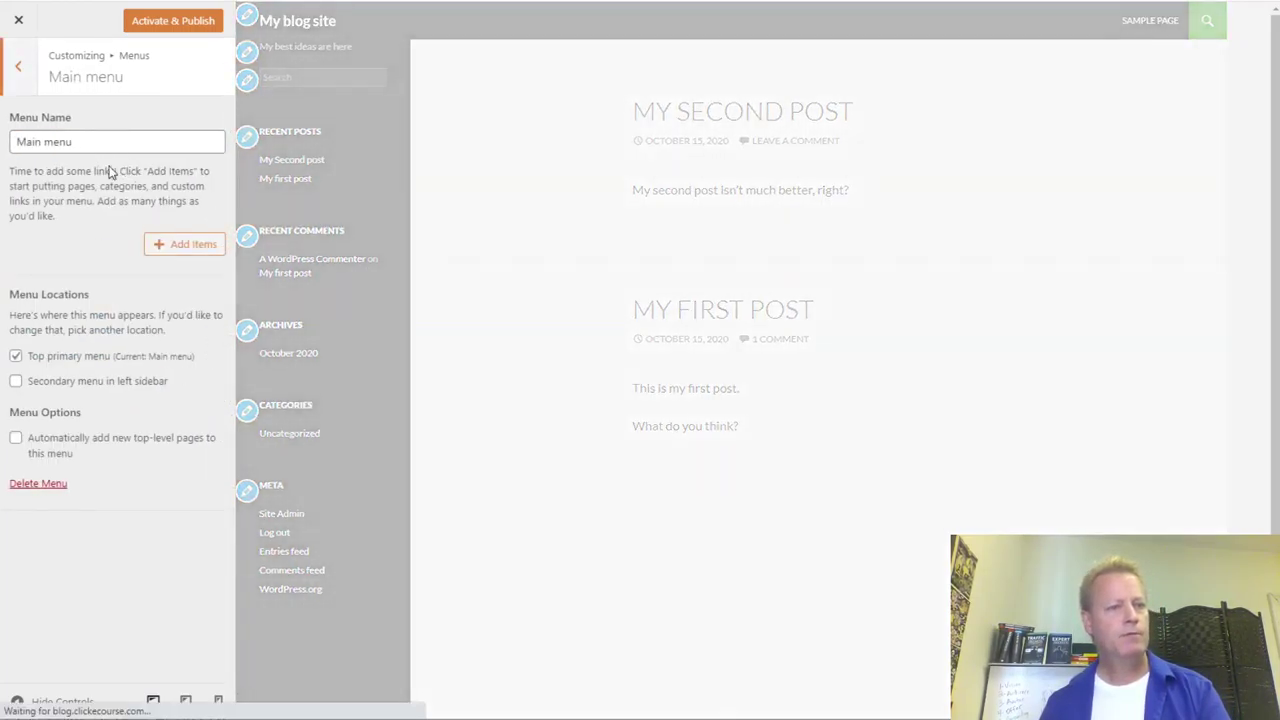
- Add My Second post and My first post to the Main menu
click(173, 246)
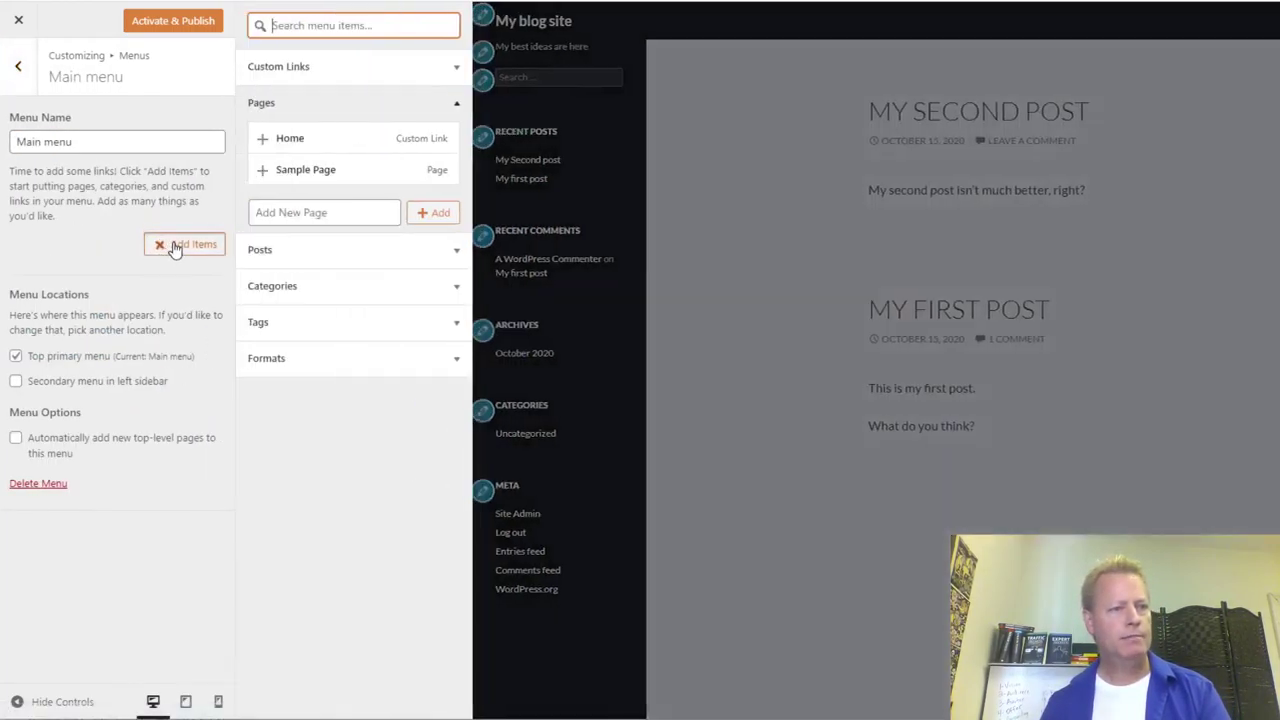
click(429, 252)
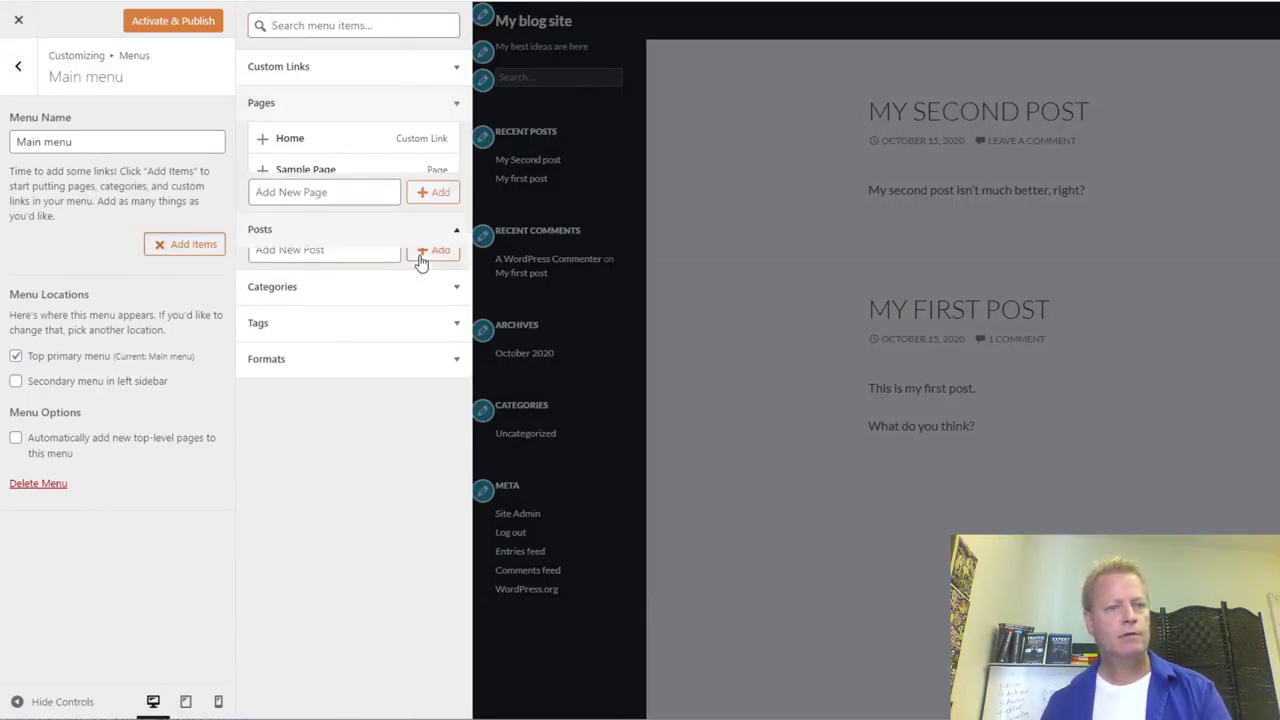
click(316, 186)
click(318, 206)
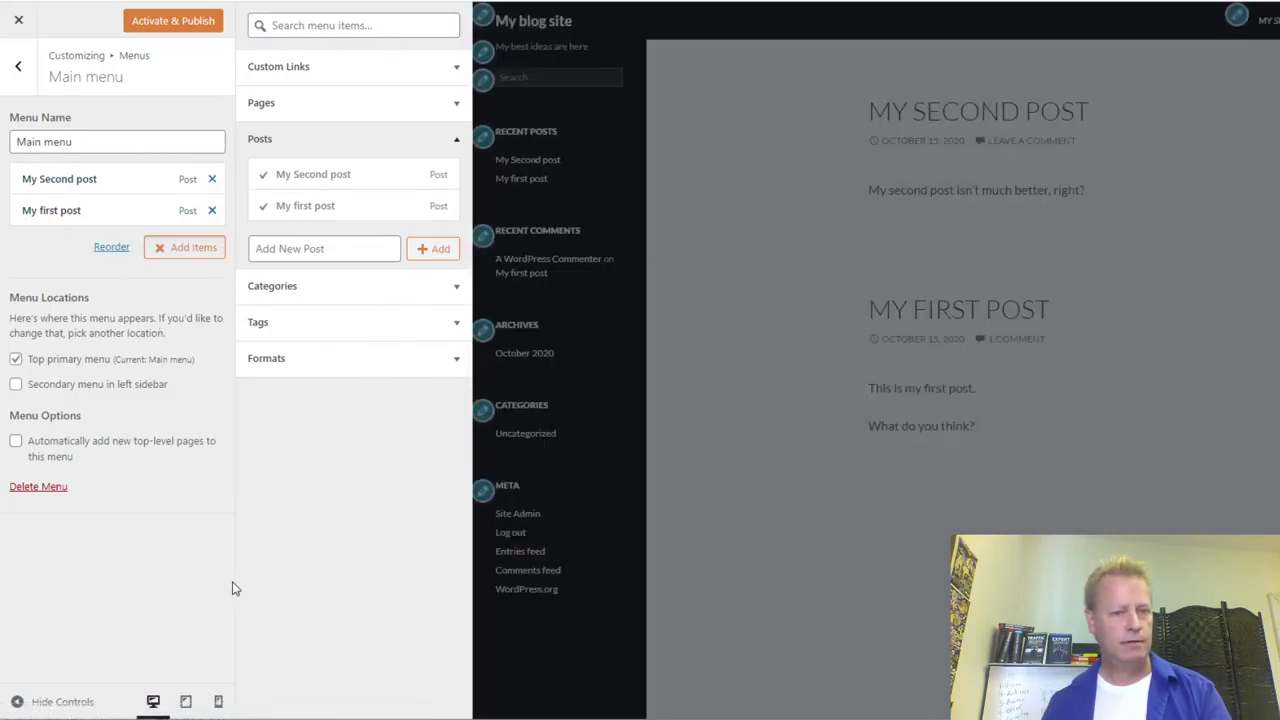
click(145, 575)
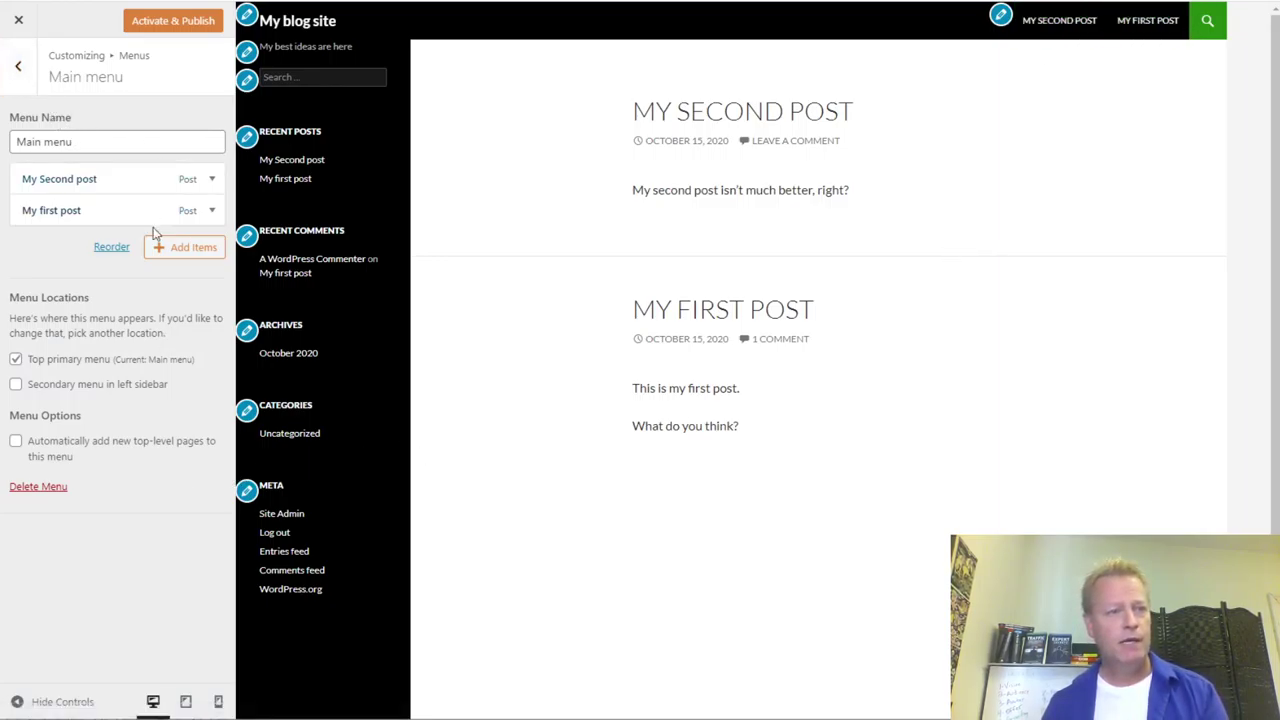
click(18, 68)
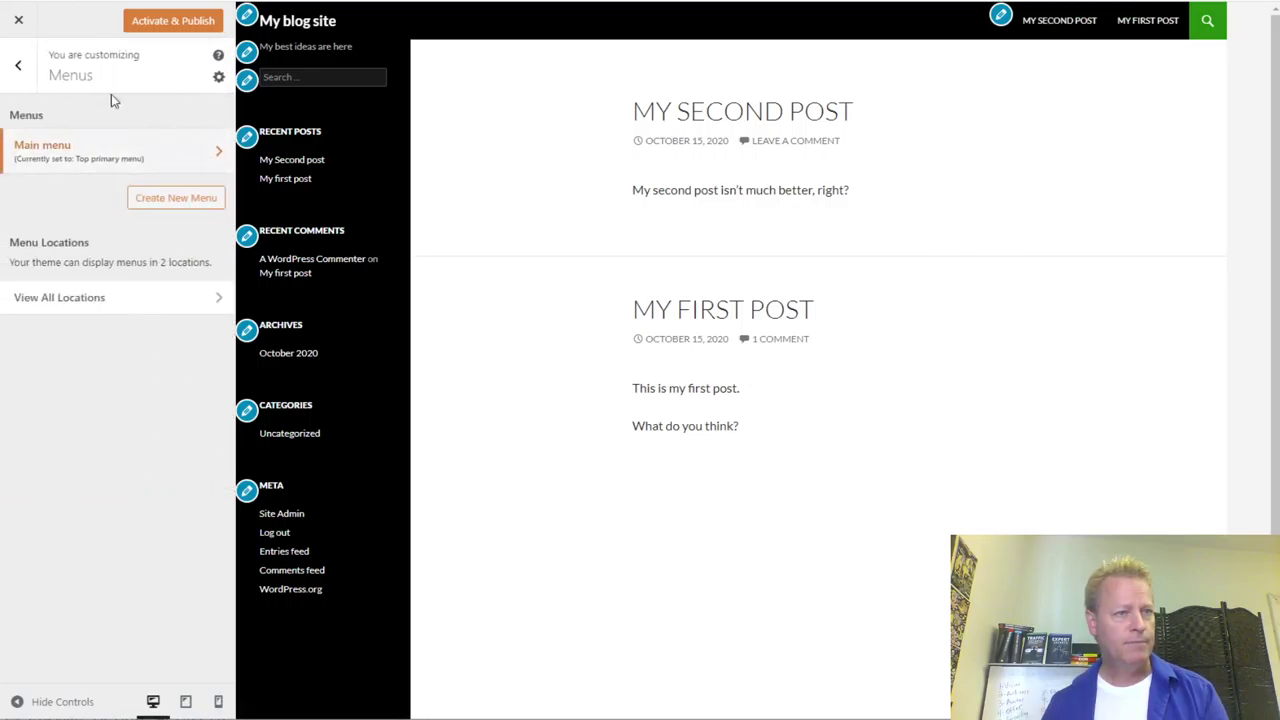
- Return to the main customizer options and live-preview the Twenty Seventeen theme
click(20, 66)
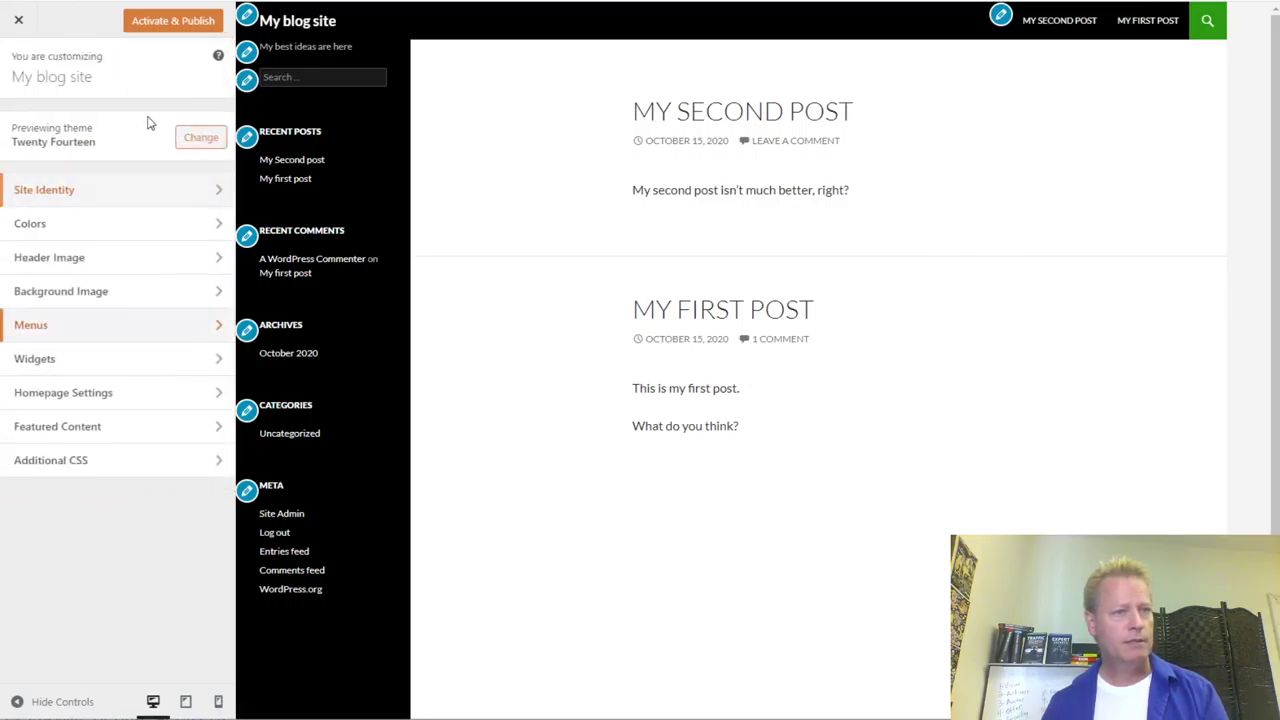
click(14, 136)
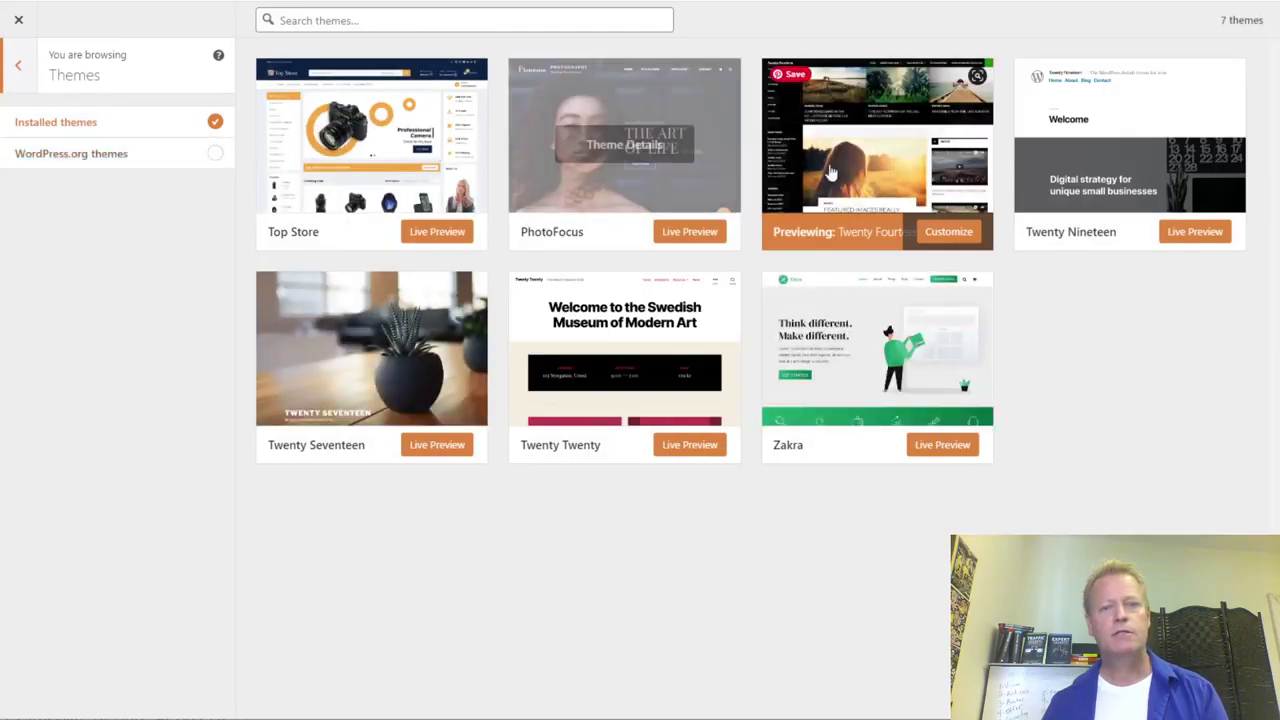
click(440, 447)
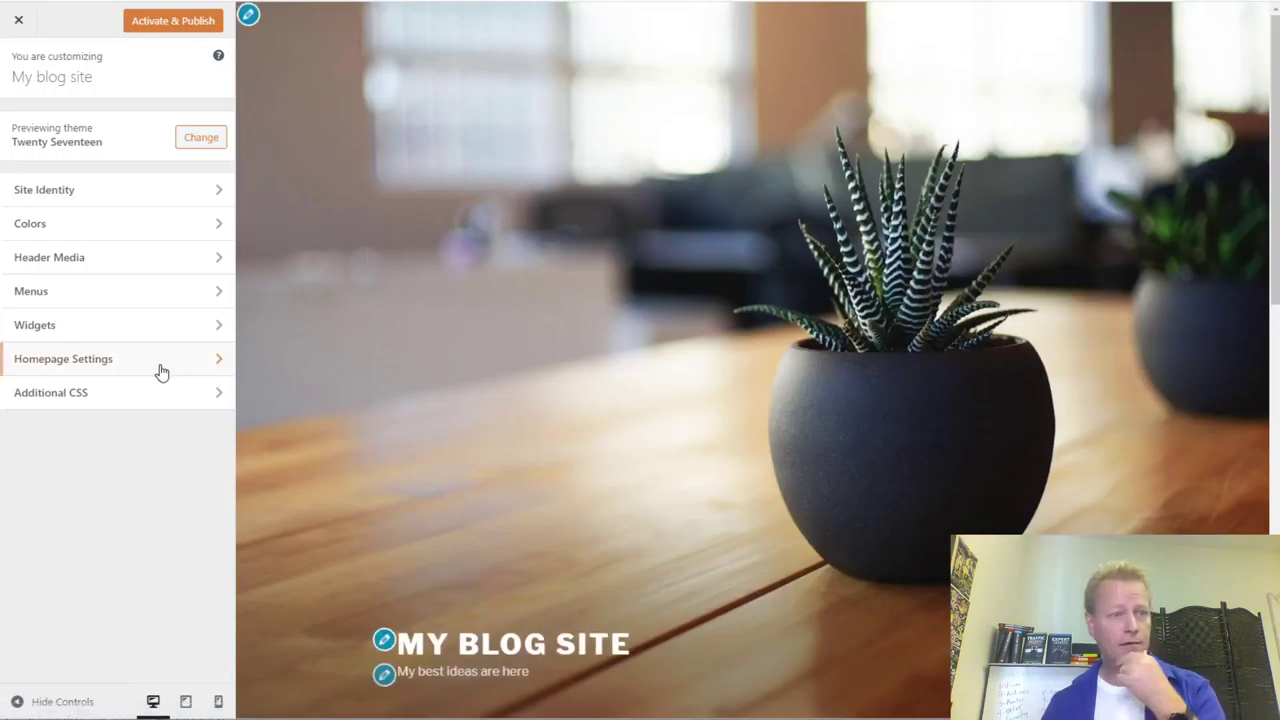
scroll(589, 318, down, 5)
scroll(589, 325, down, 5)
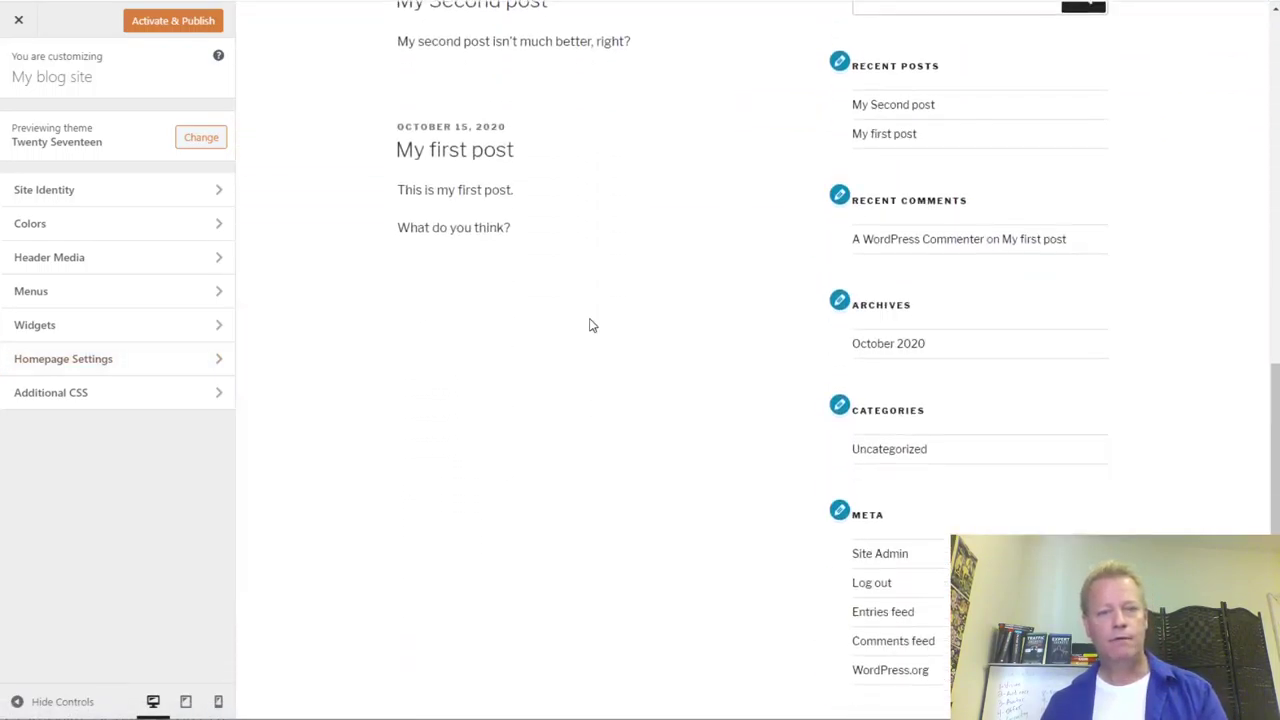
scroll(589, 325, up, 2)
scroll(589, 325, up, 10)
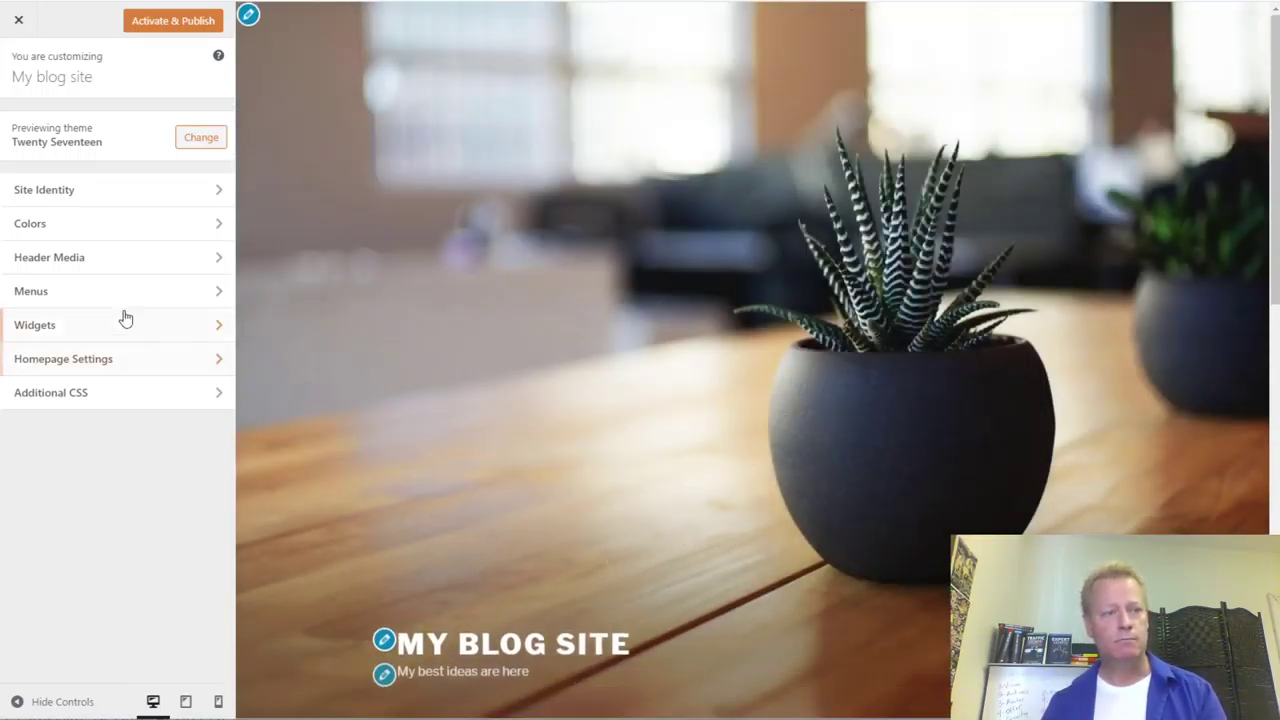
- In Menus > View All Locations, assign Main menu to the Top Menu location
click(51, 290)
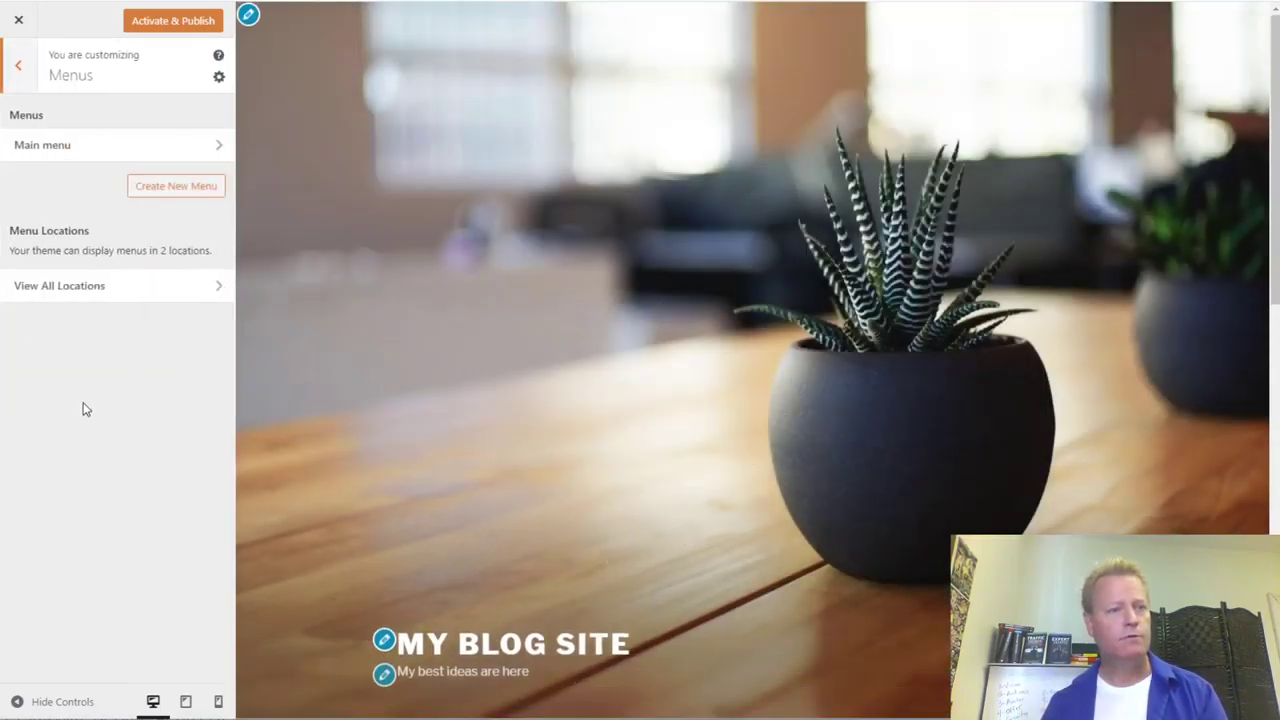
click(86, 286)
click(92, 263)
click(88, 309)
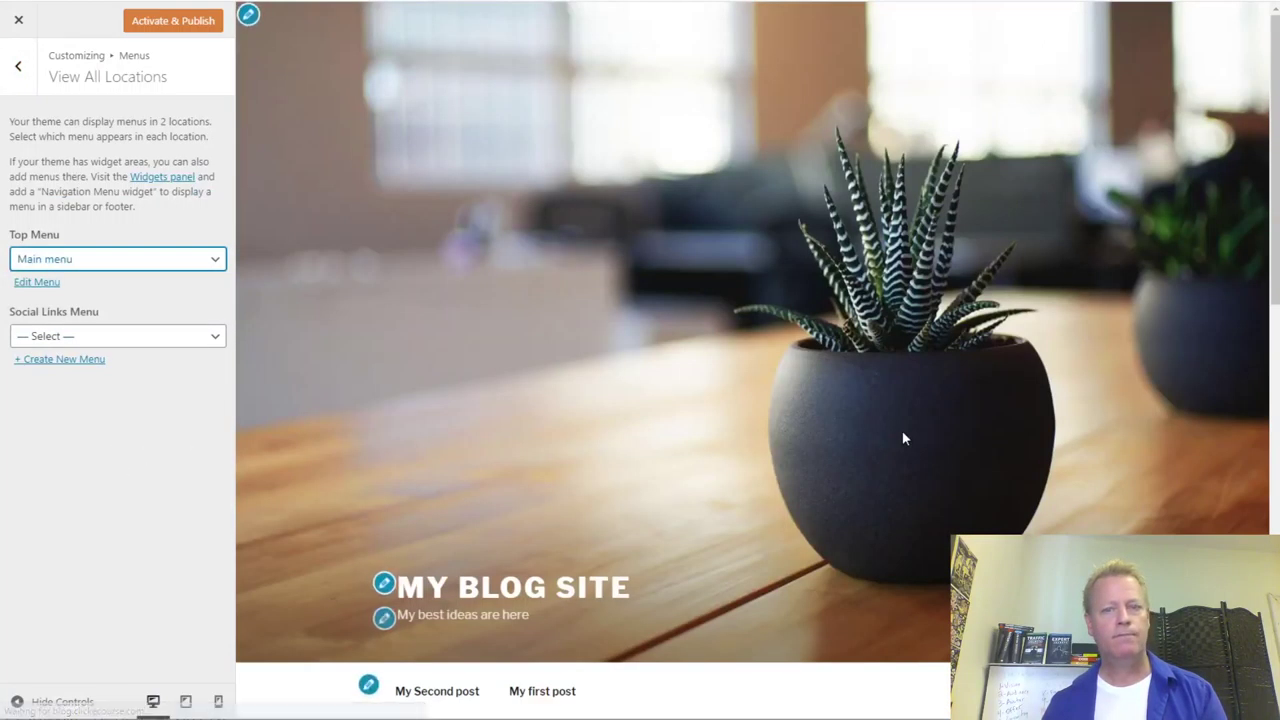
scroll(902, 430, down, 5)
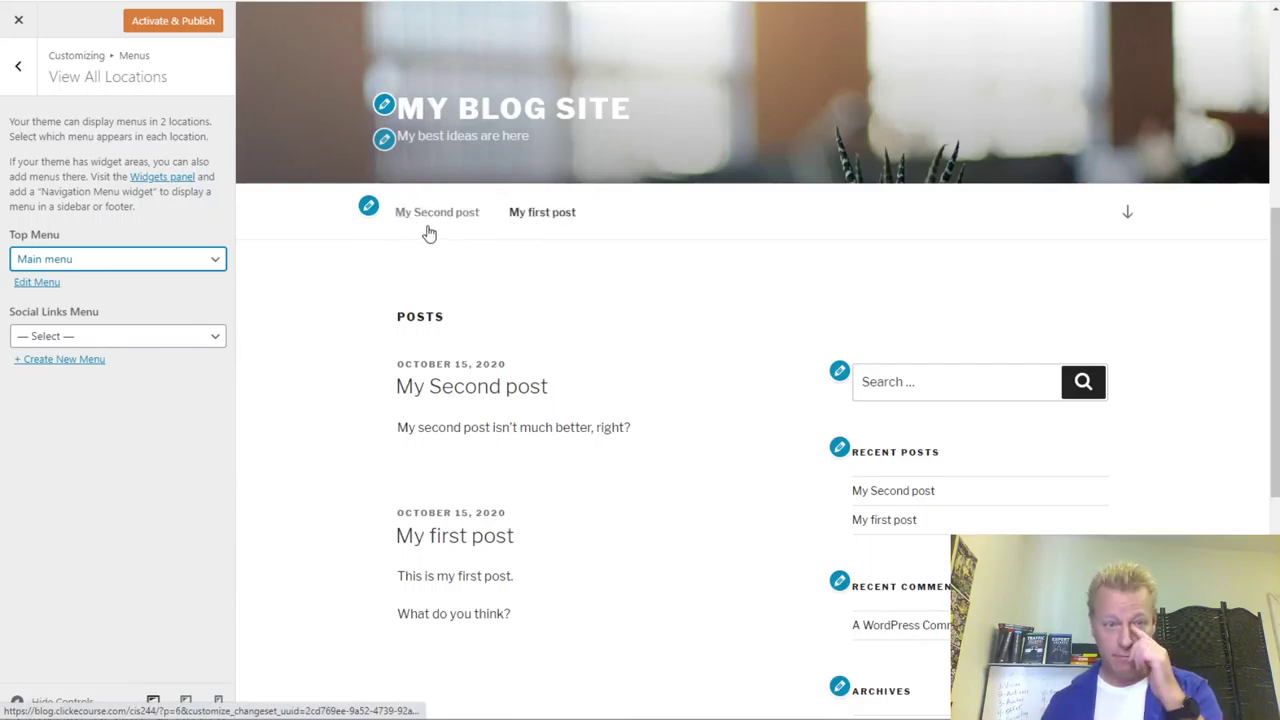
scroll(394, 366, up, 5)
- Assign Main menu to the Social Links Menu location, then exit the customizer
click(157, 336)
click(119, 471)
click(107, 338)
click(100, 389)
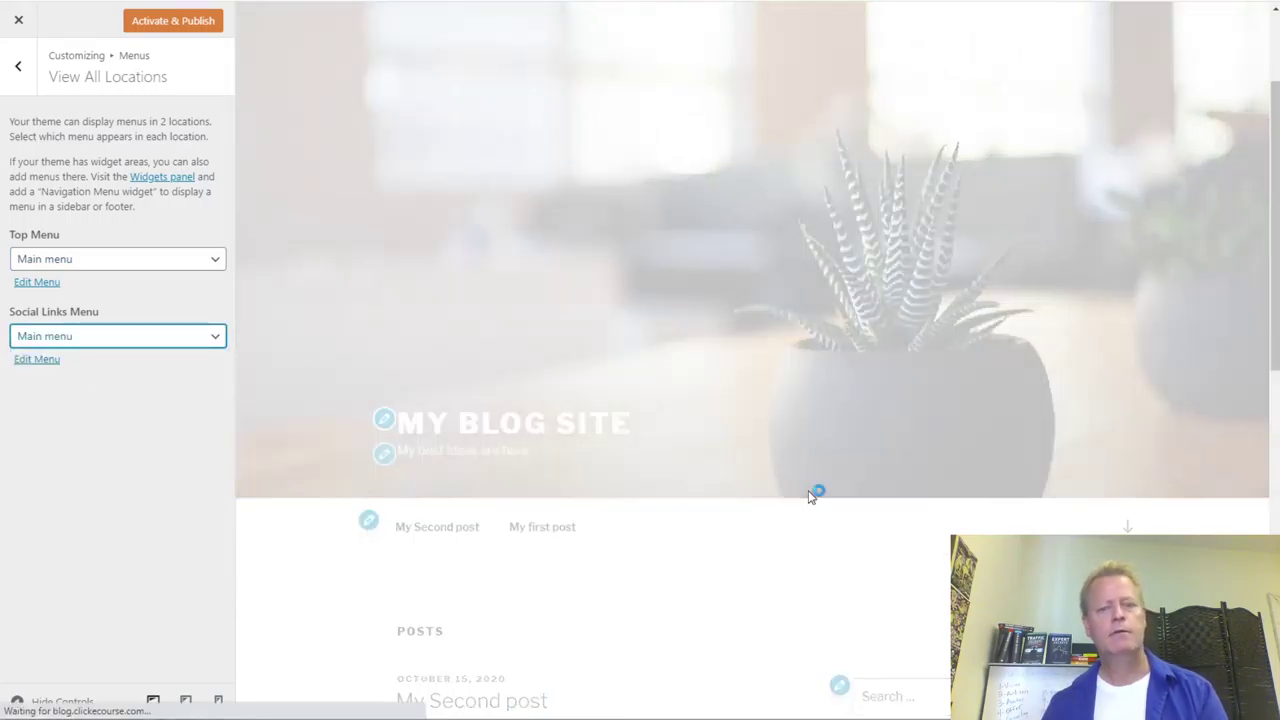
scroll(829, 514, down, 7)
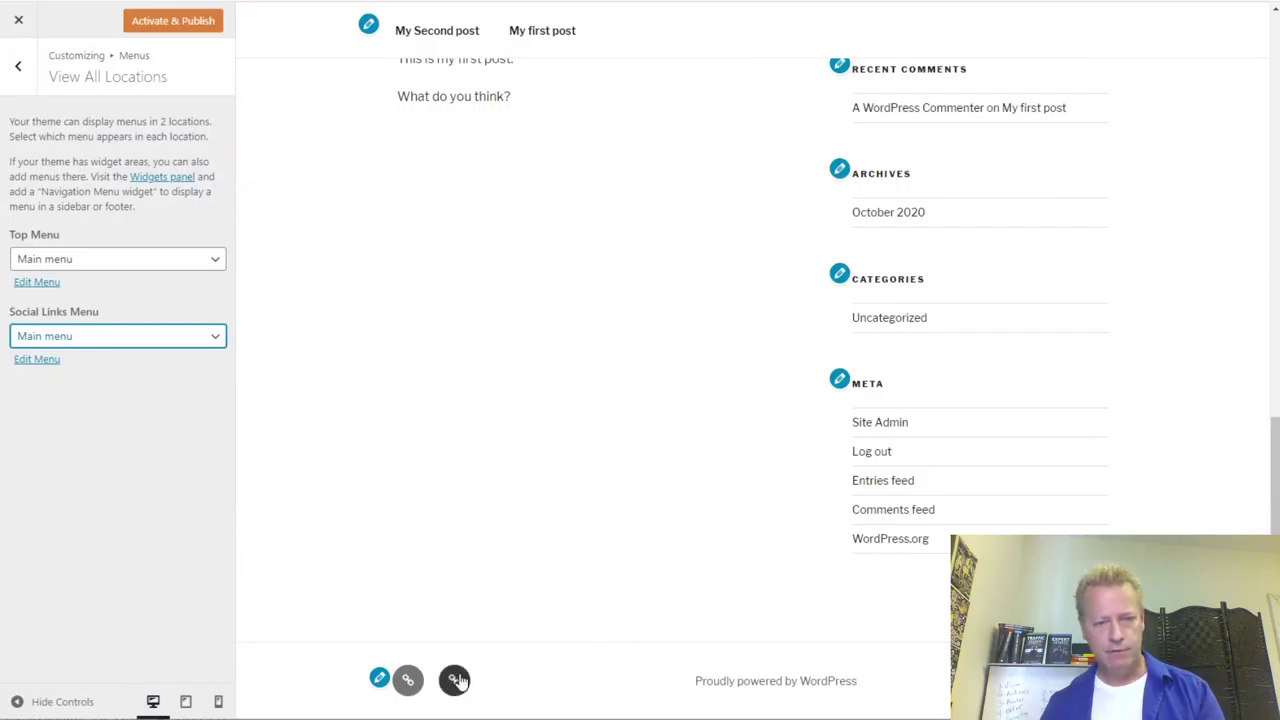
scroll(838, 510, up, 8)
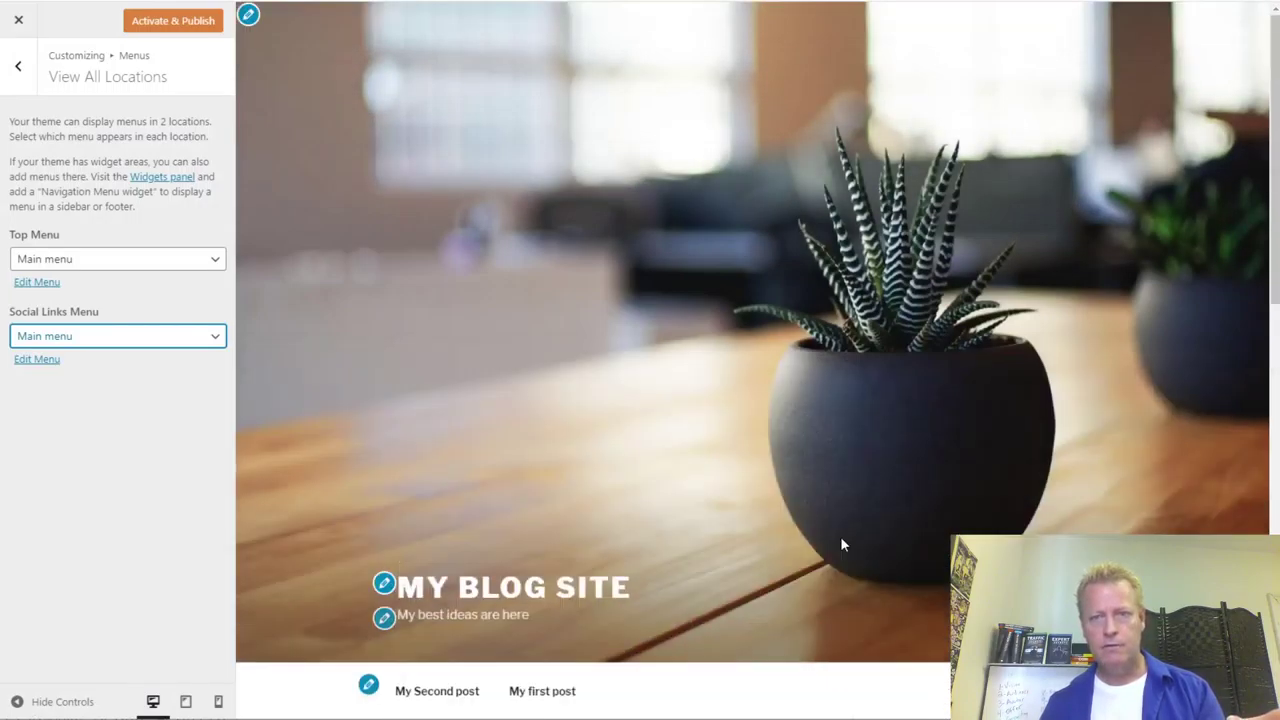
scroll(800, 463, down, 4)
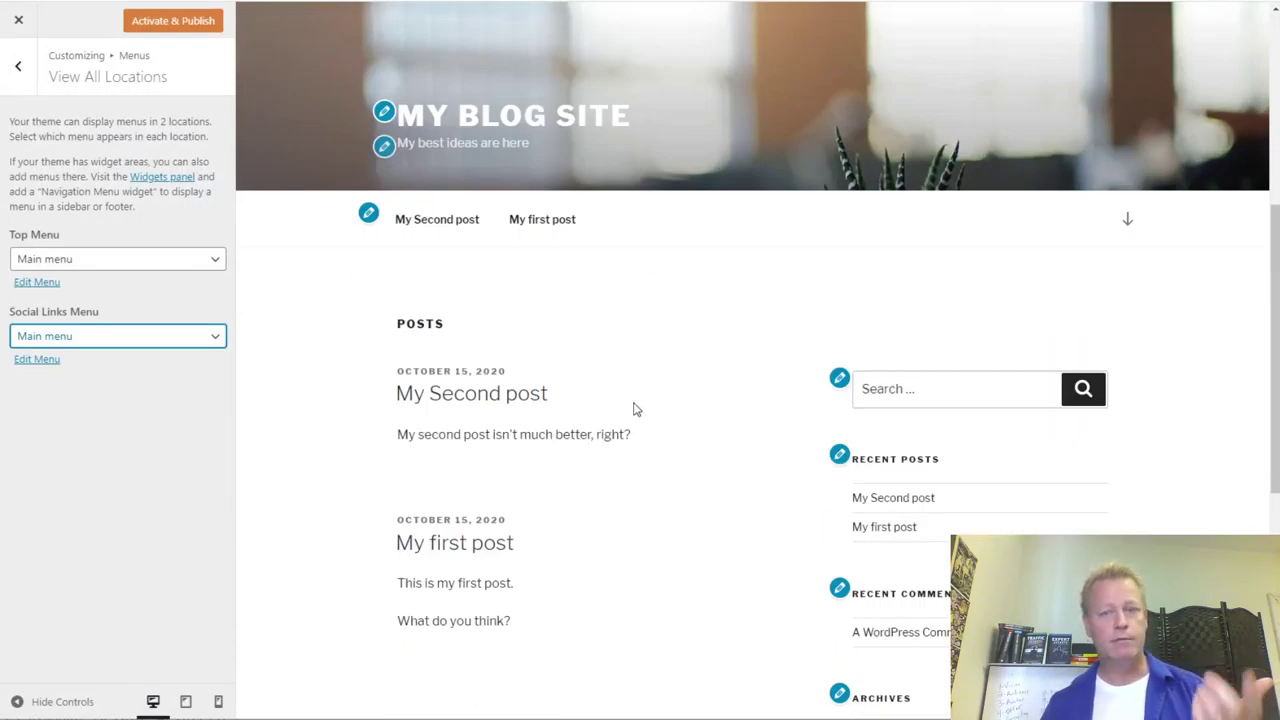
scroll(750, 358, down, 5)
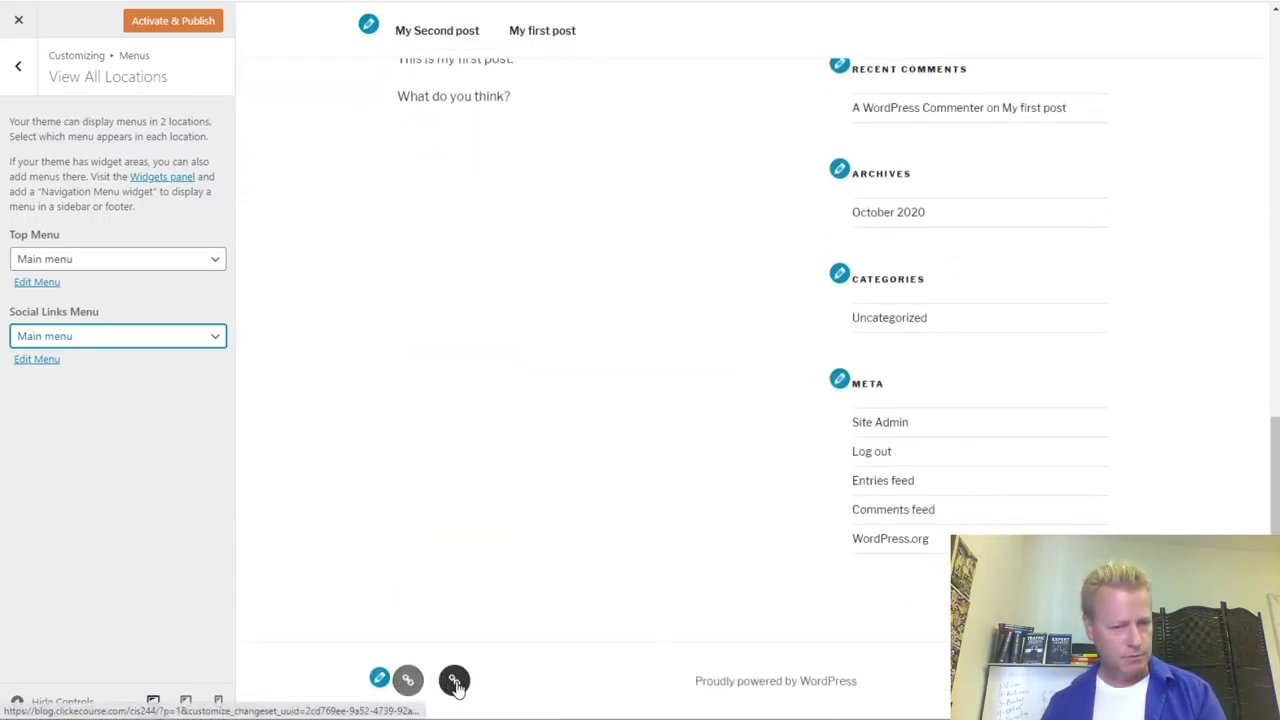
scroll(370, 375, up, 10)
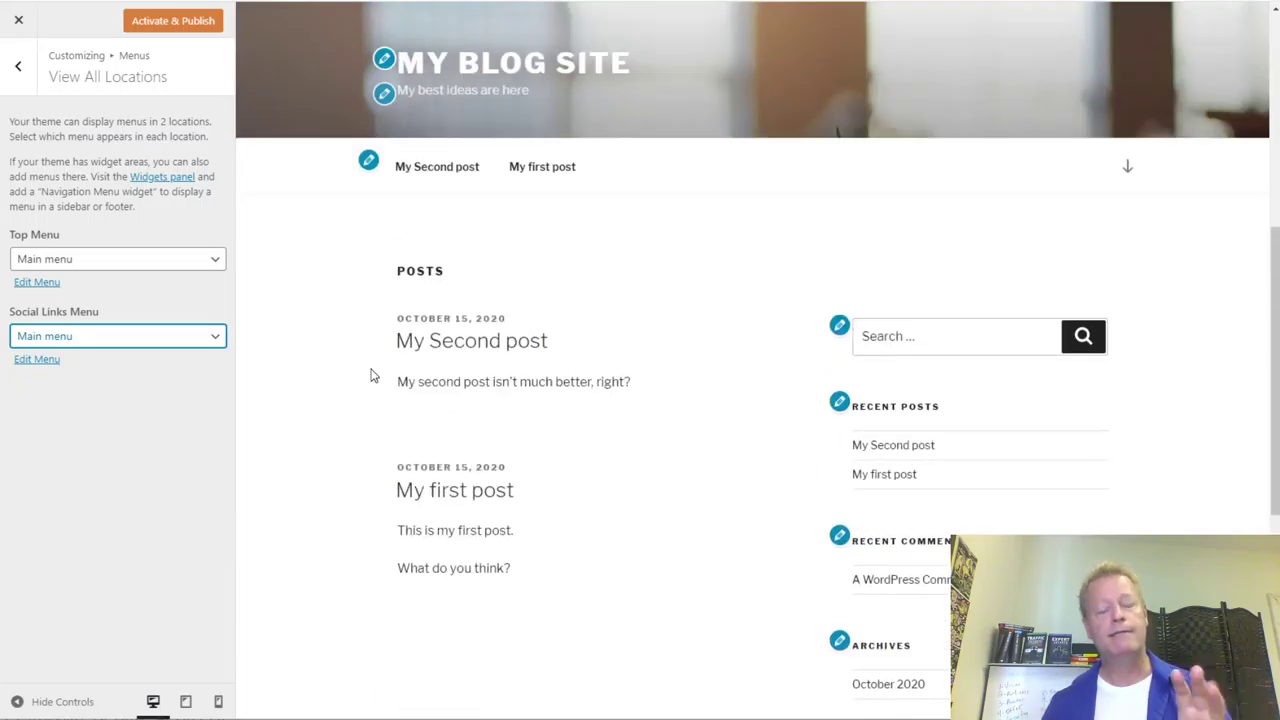
scroll(375, 375, up, 5)
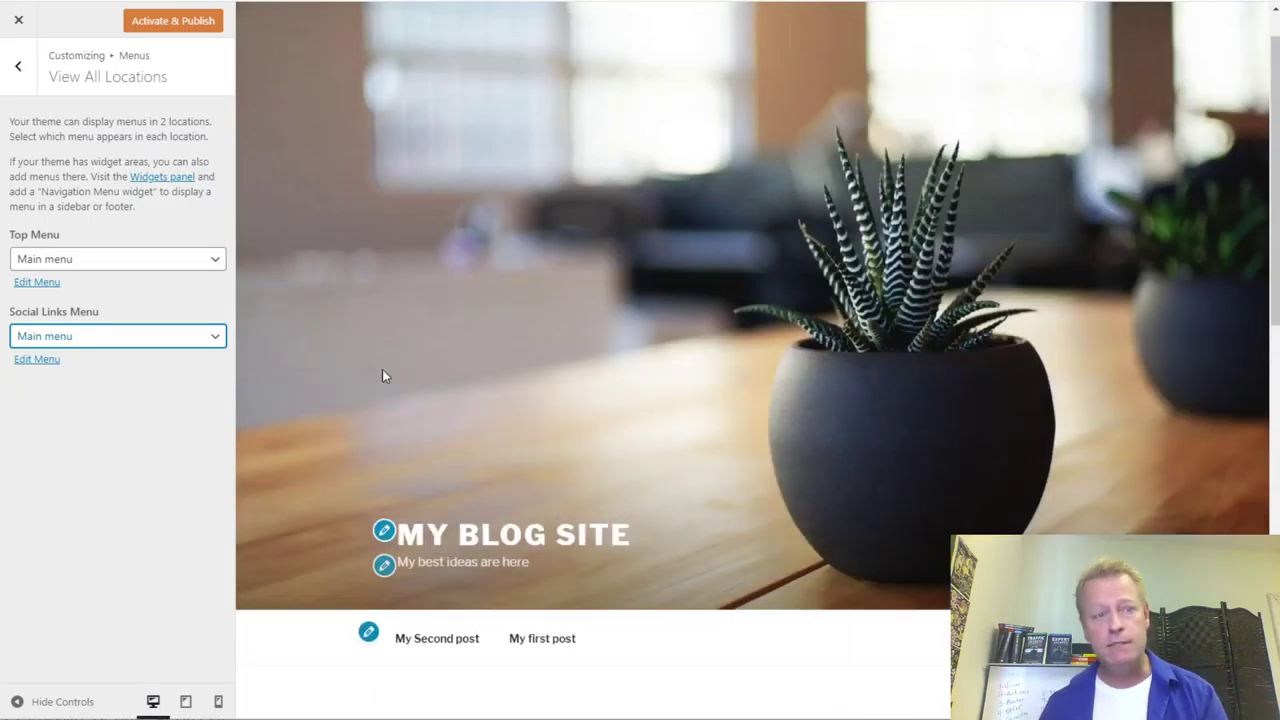
click(18, 20)
- Confirm leaving the customizer without saving the Twenty Seventeen preview changes
click(728, 70)
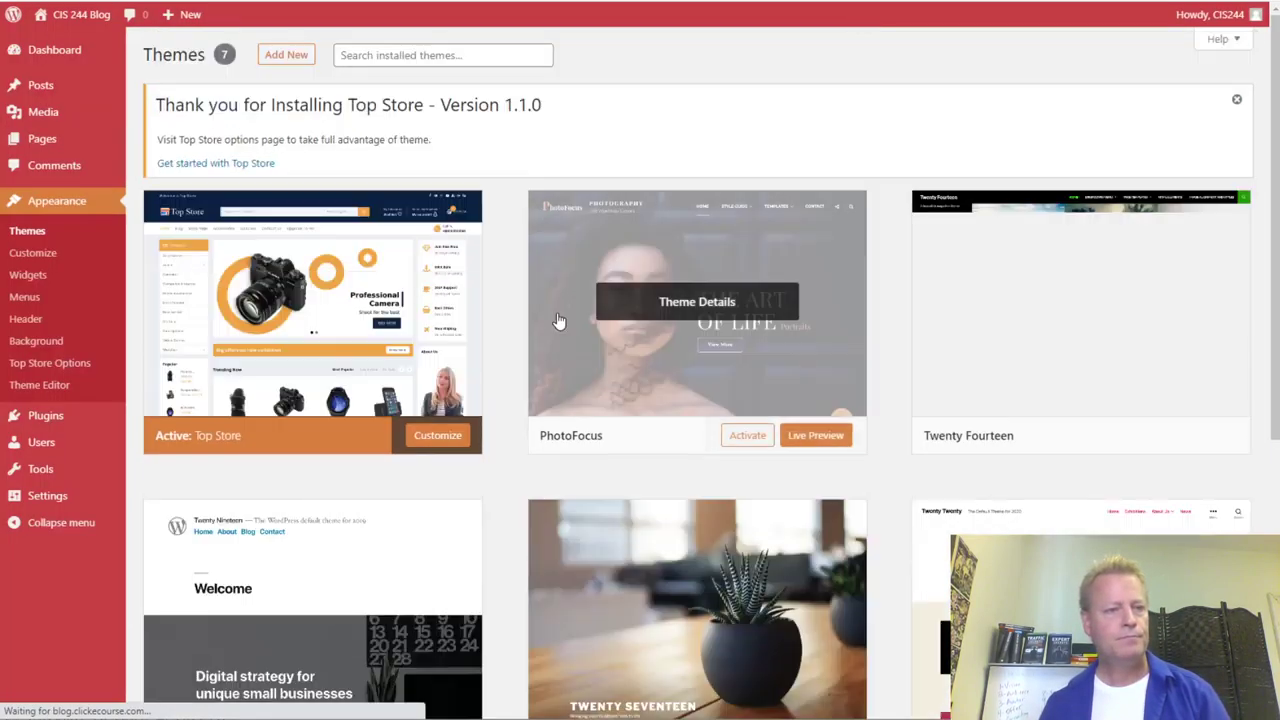
scroll(370, 418, down, 3)
scroll(370, 418, up, 3)
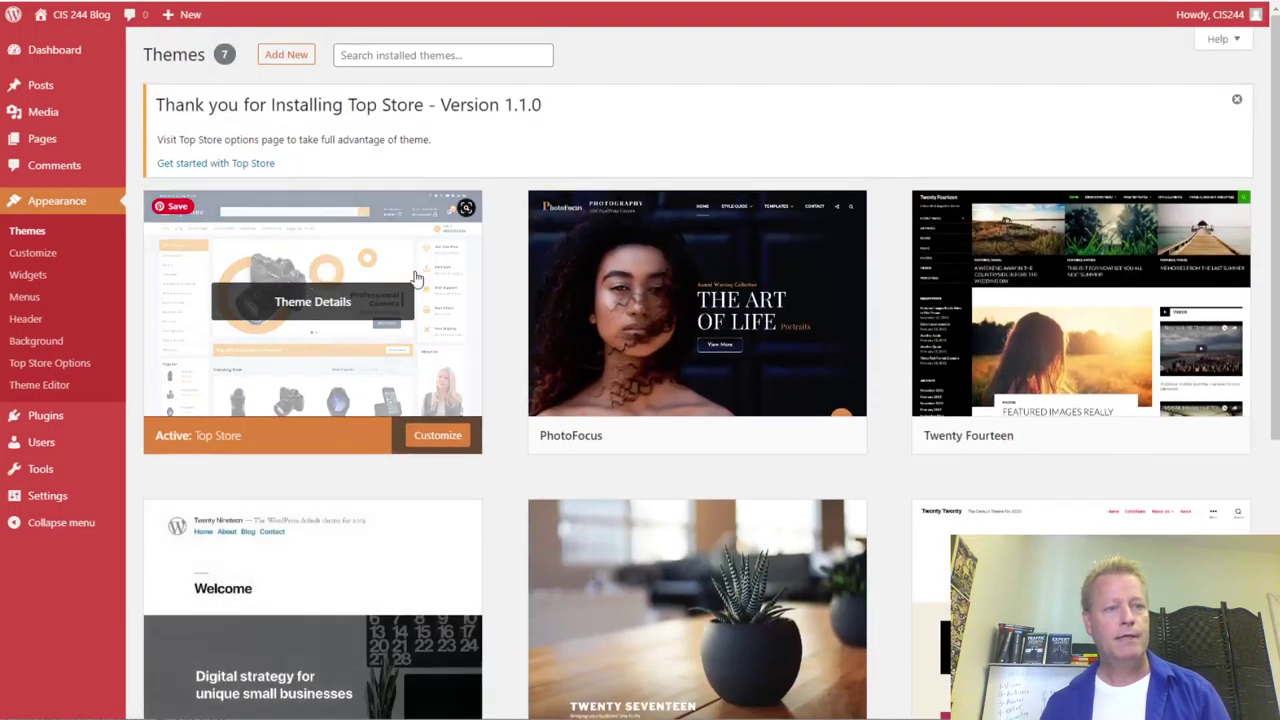
- Dismiss the Top Store installation notice on the Themes page
drag(240, 106, 531, 106)
click(1077, 90)
click(1240, 104)
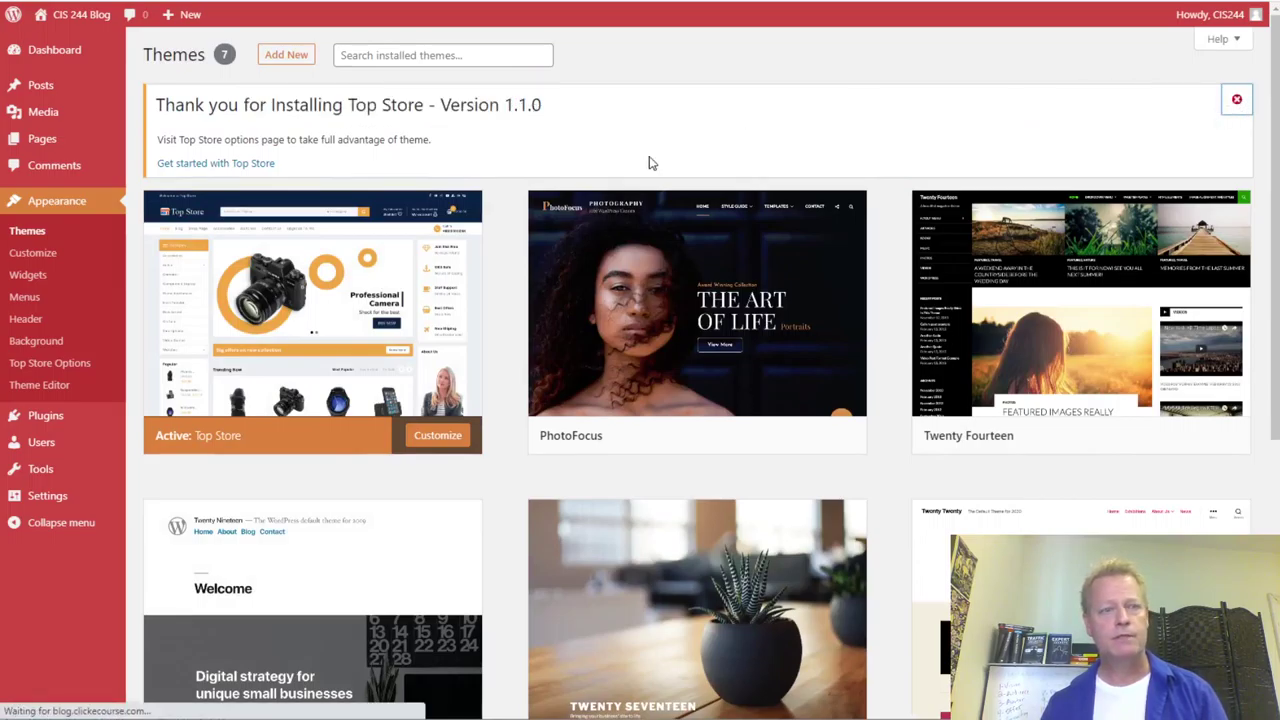
scroll(648, 388, down, 3)
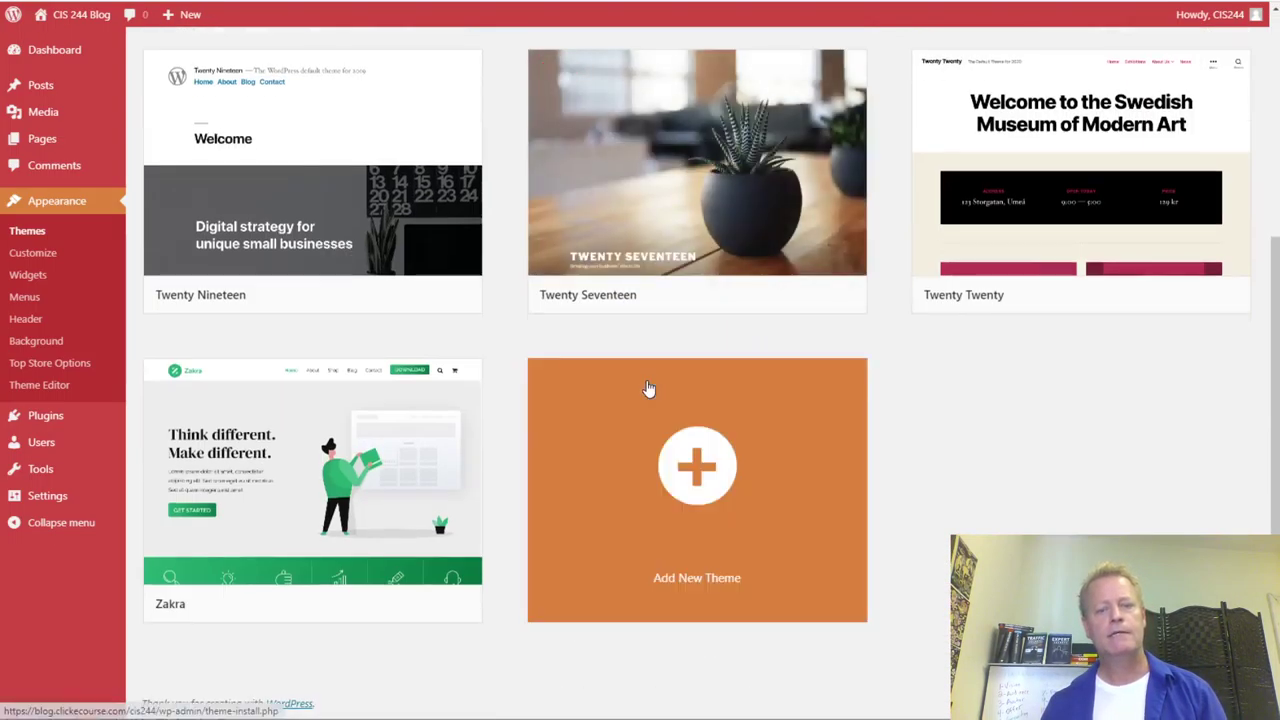
scroll(648, 388, up, 3)
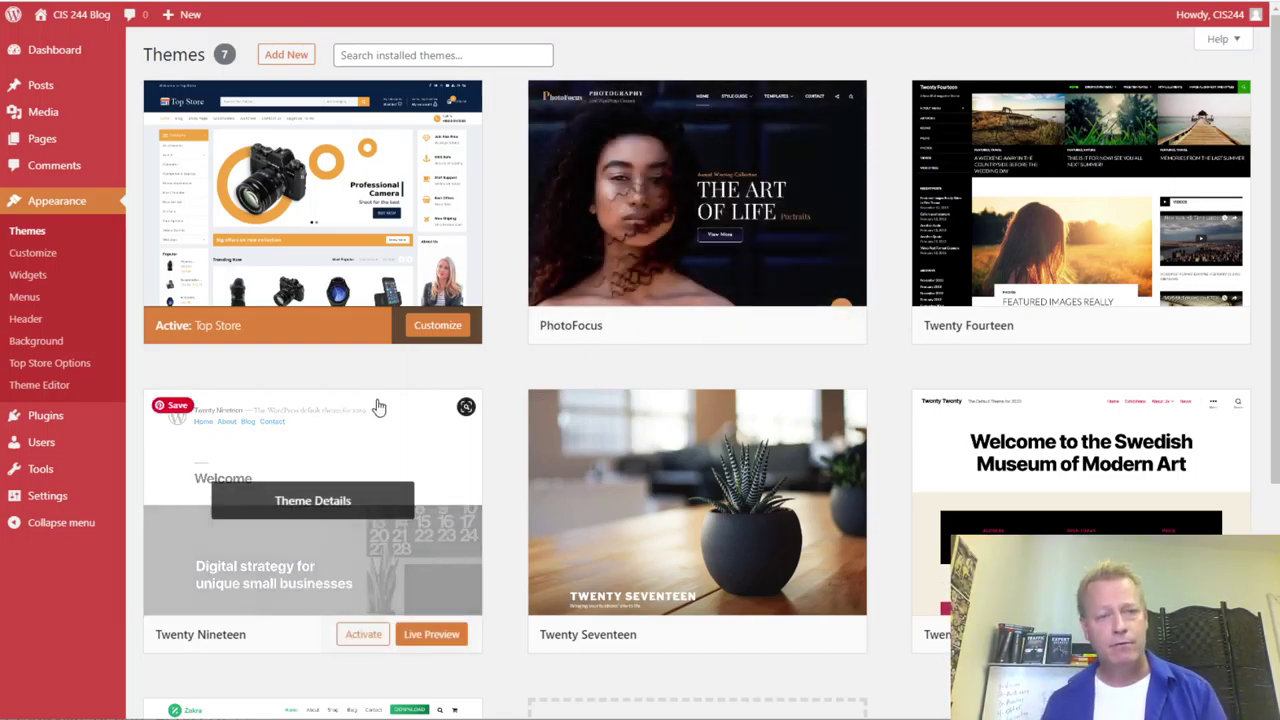
mouse_move(57, 500)
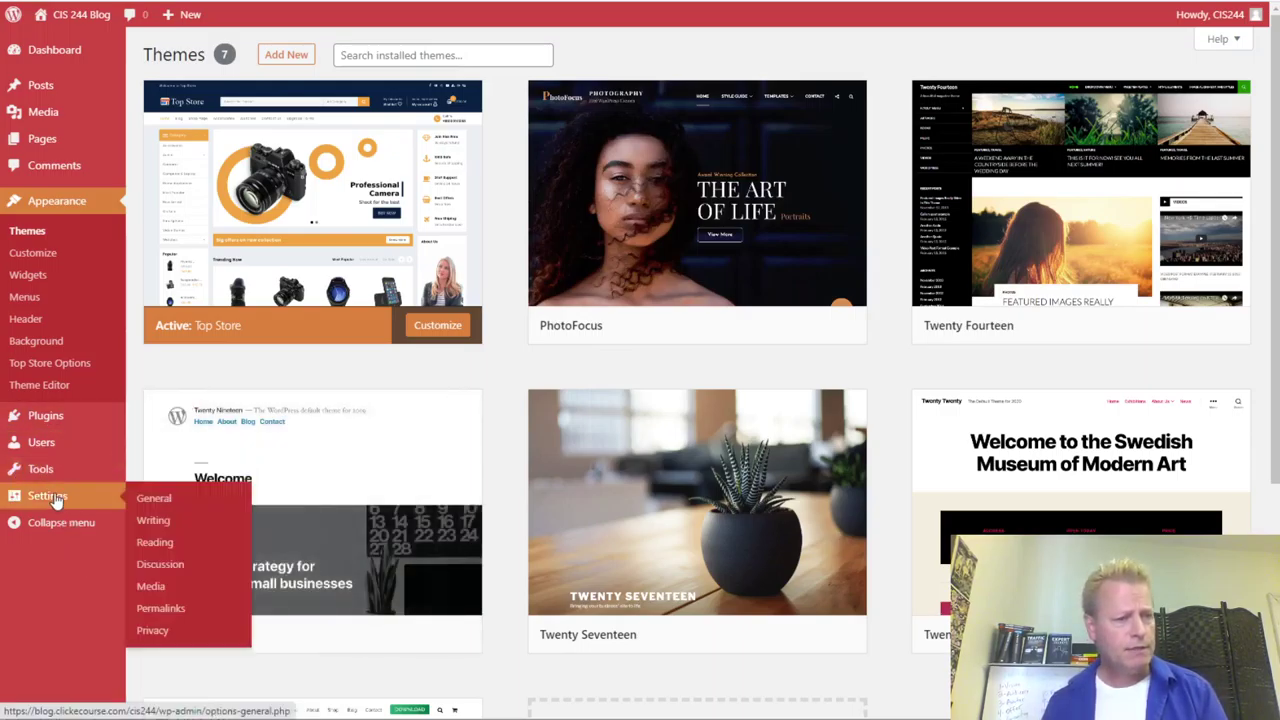
- Set permalinks to the Post name structure (/%postname%/) and save the changes
click(170, 616)
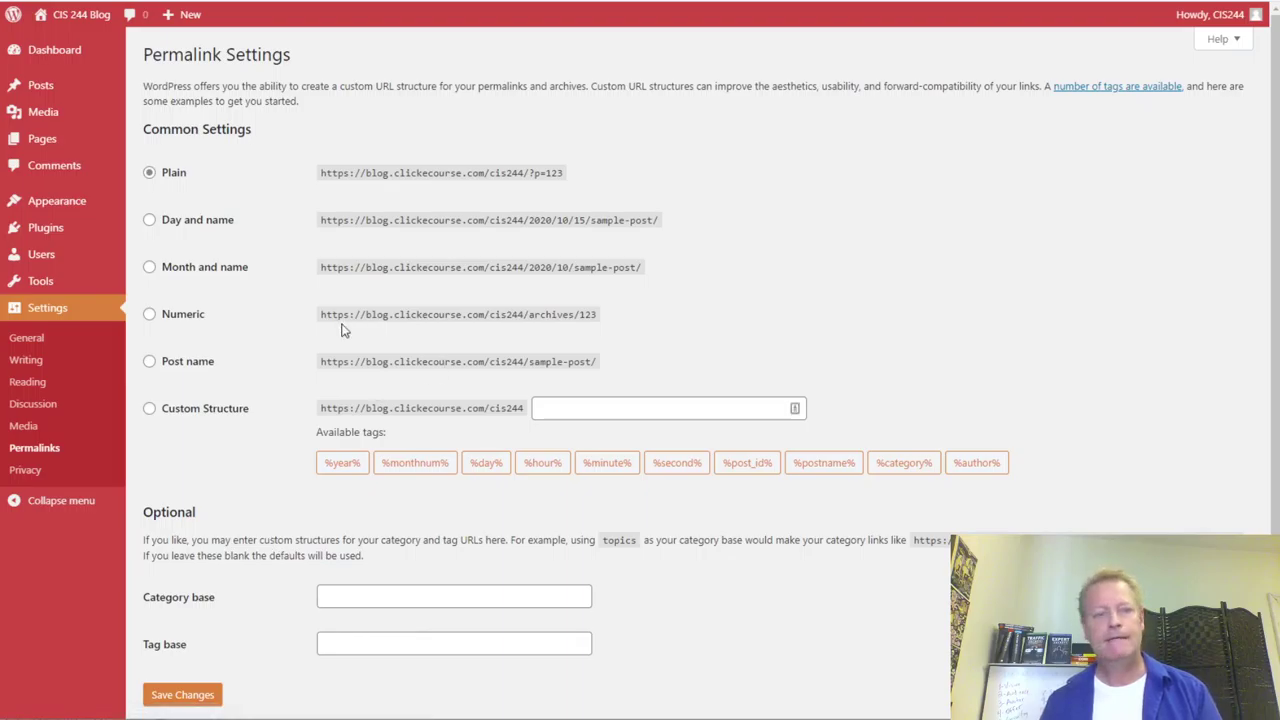
click(149, 364)
drag(603, 371, 378, 392)
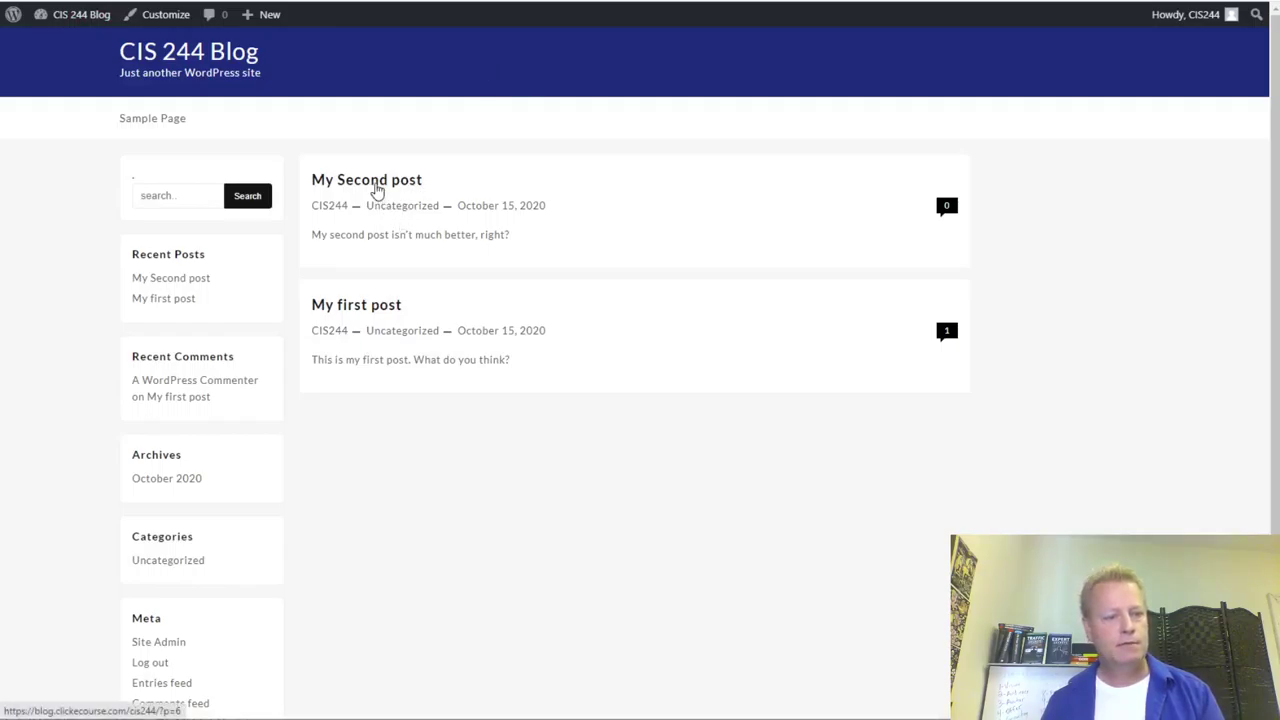
click(379, 186)
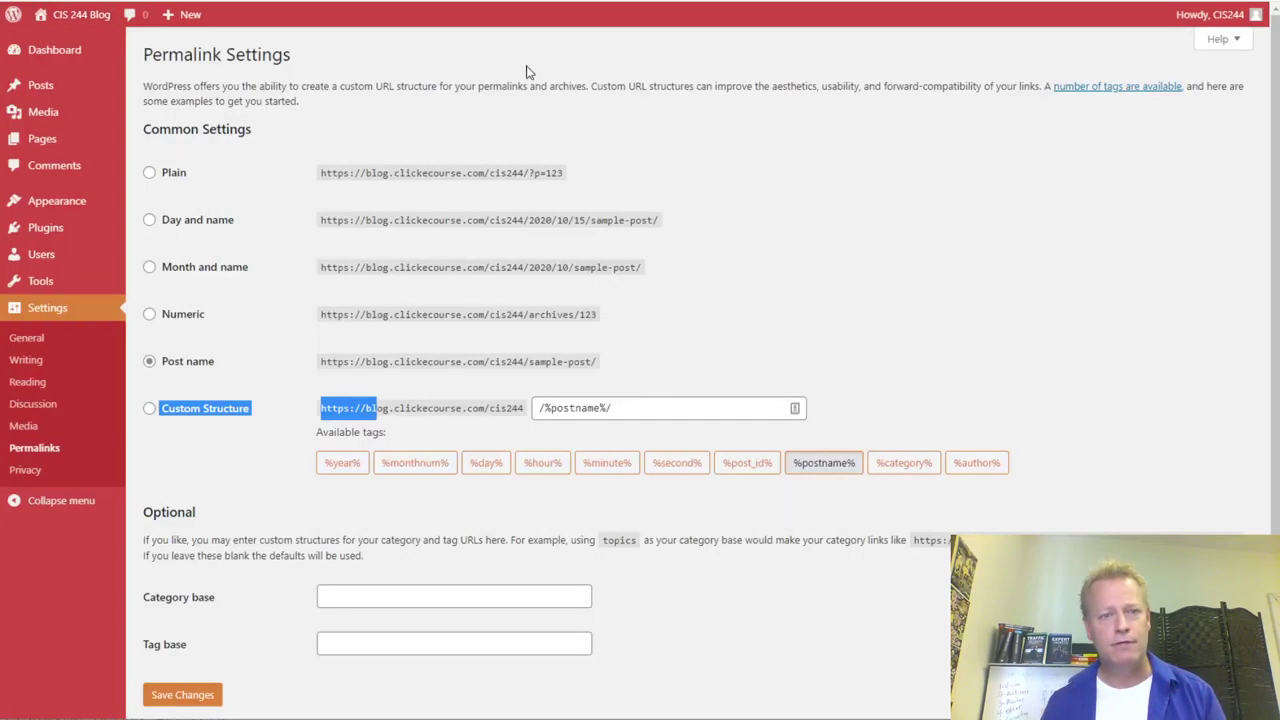
click(818, 564)
click(191, 698)
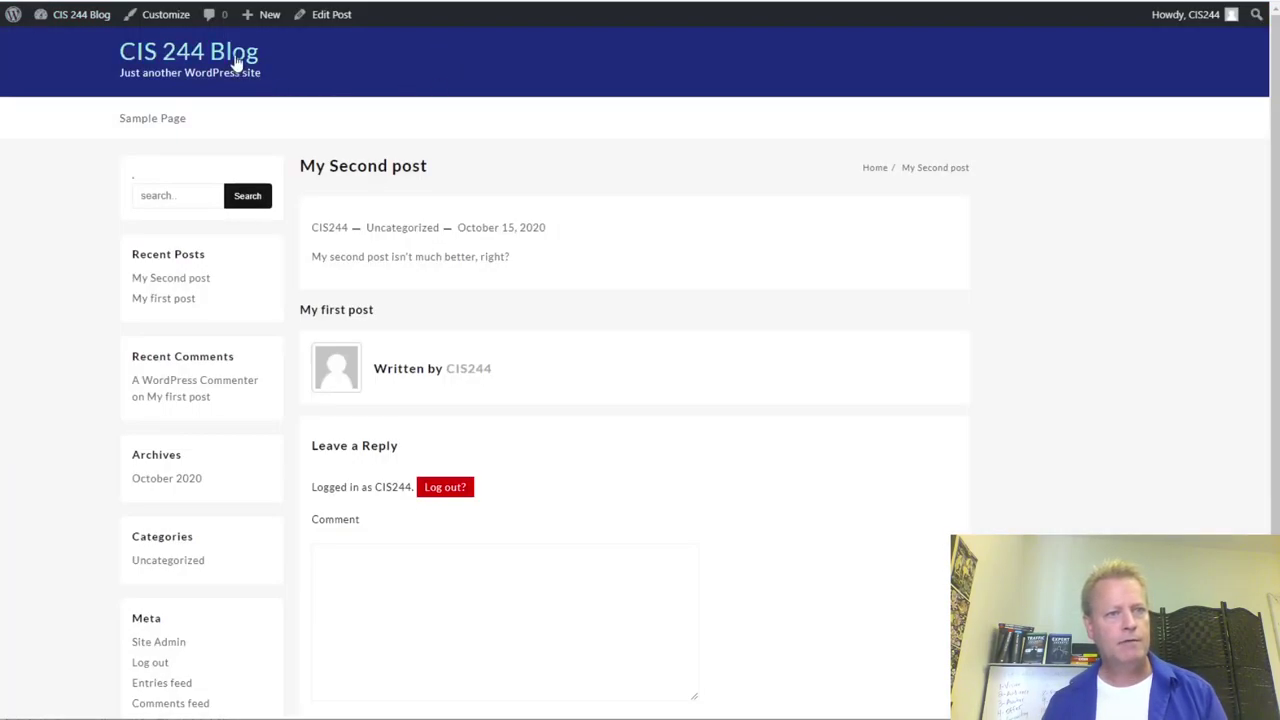
- Check My Second post's new address on the blog, then go to Tools > Import
click(217, 55)
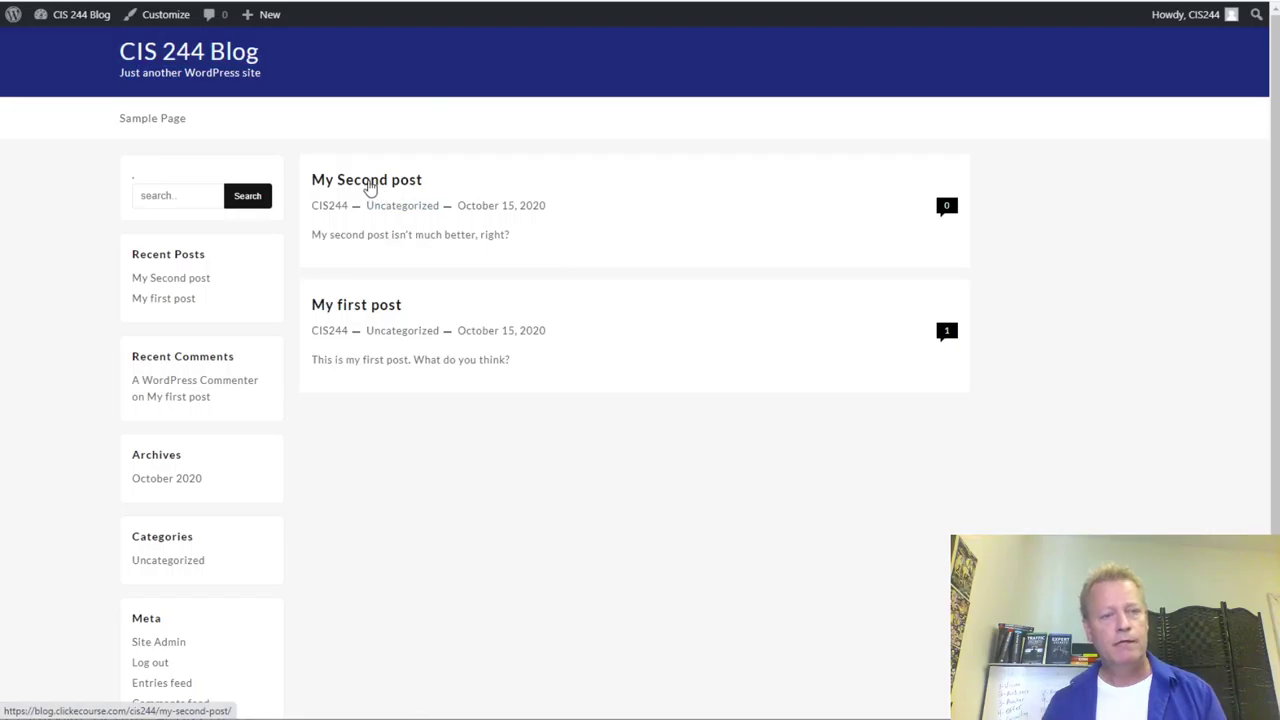
click(366, 183)
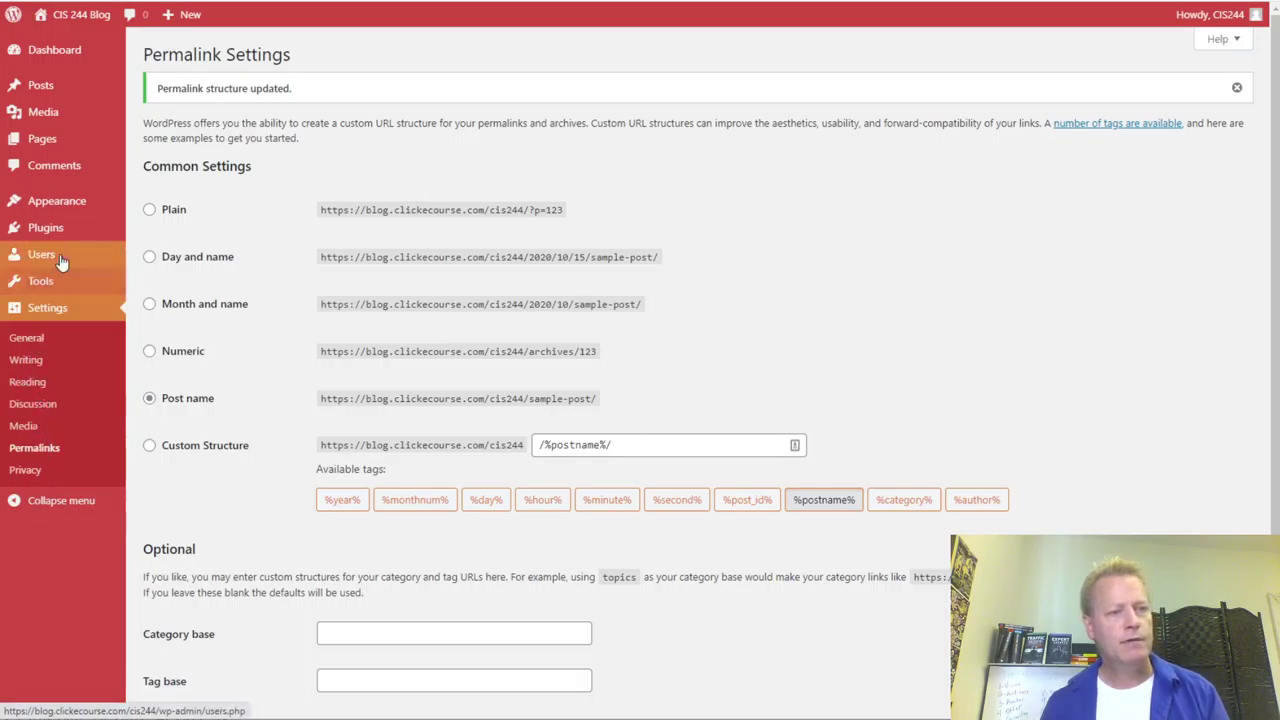
mouse_move(68, 284)
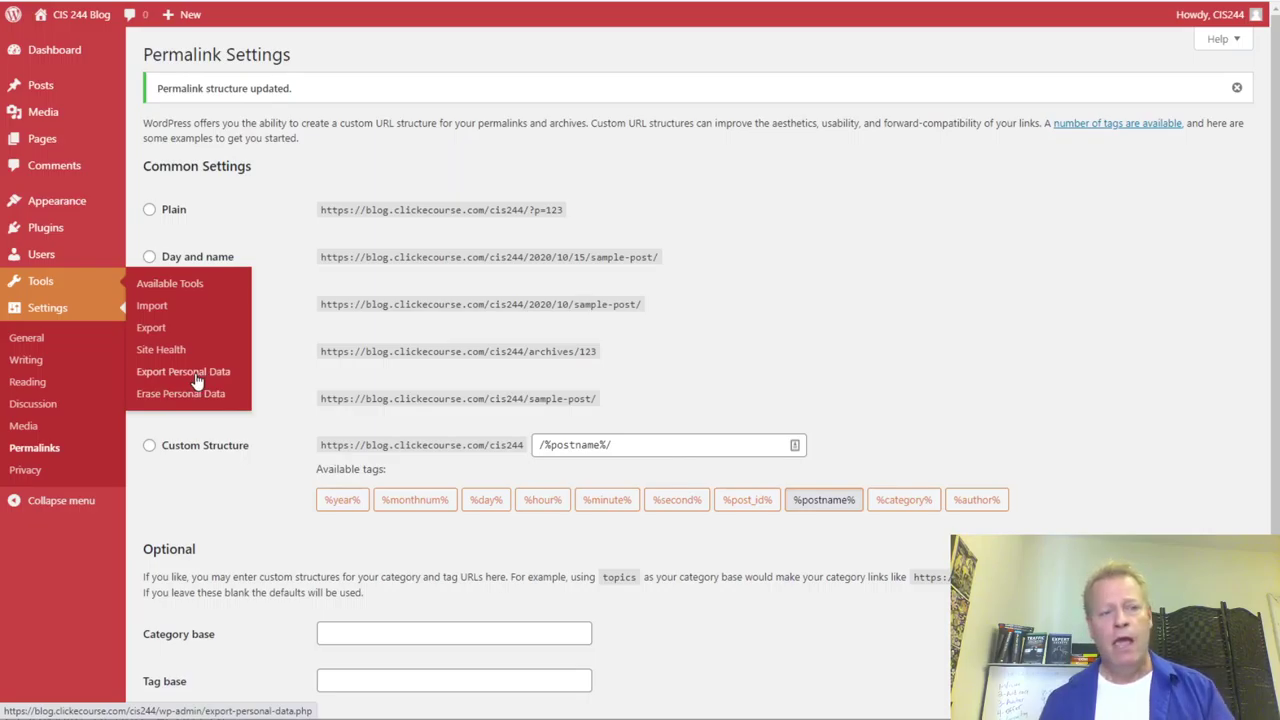
click(156, 318)
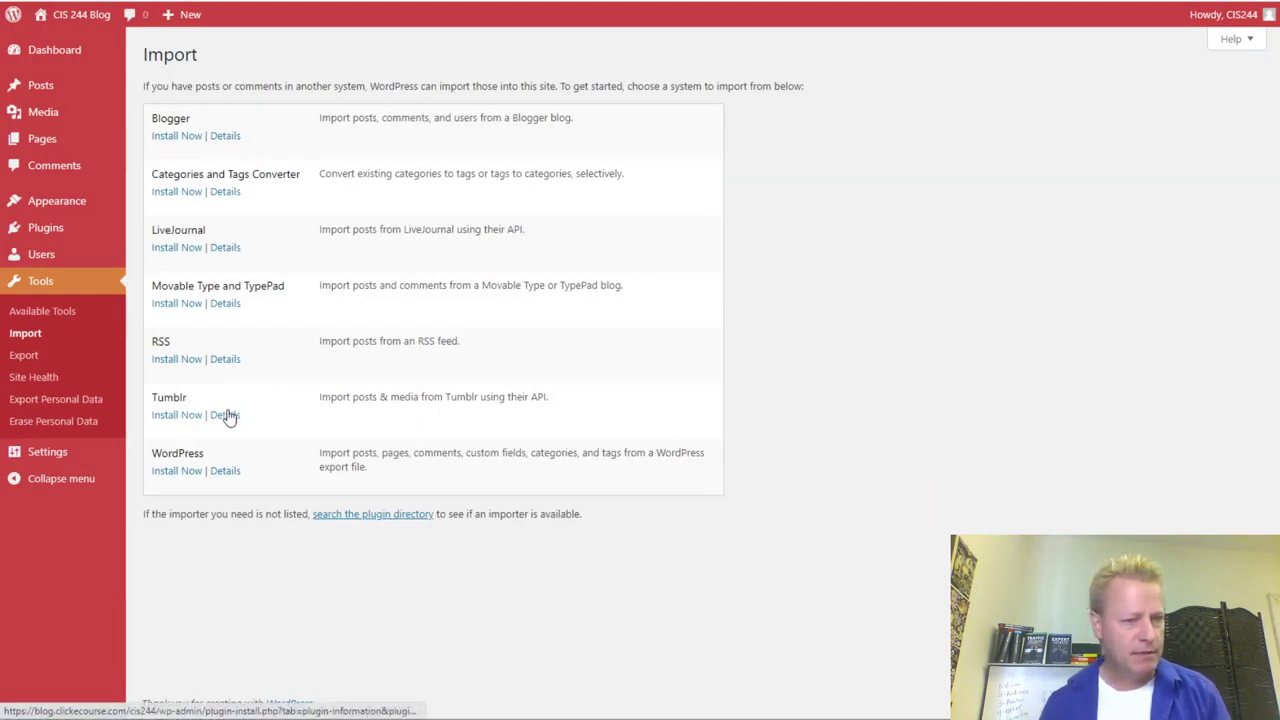
- Install the Tumblr importer and run it to reach its key setup page
click(188, 416)
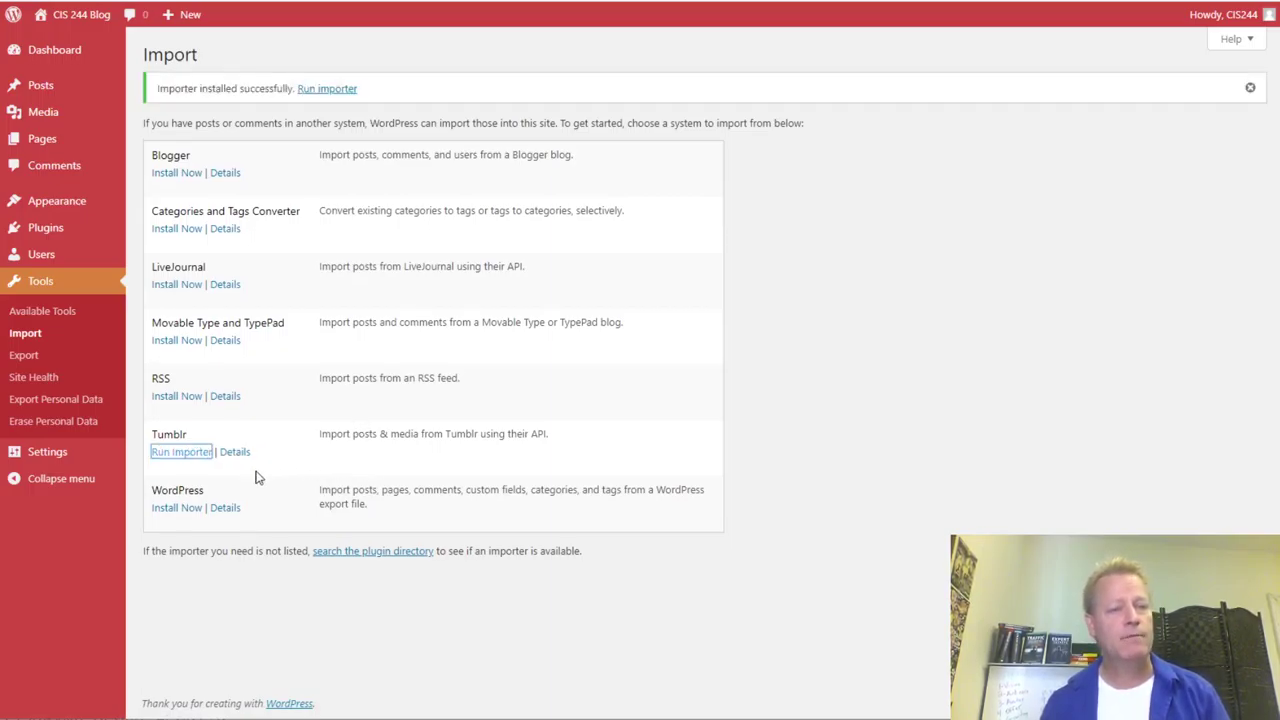
click(199, 459)
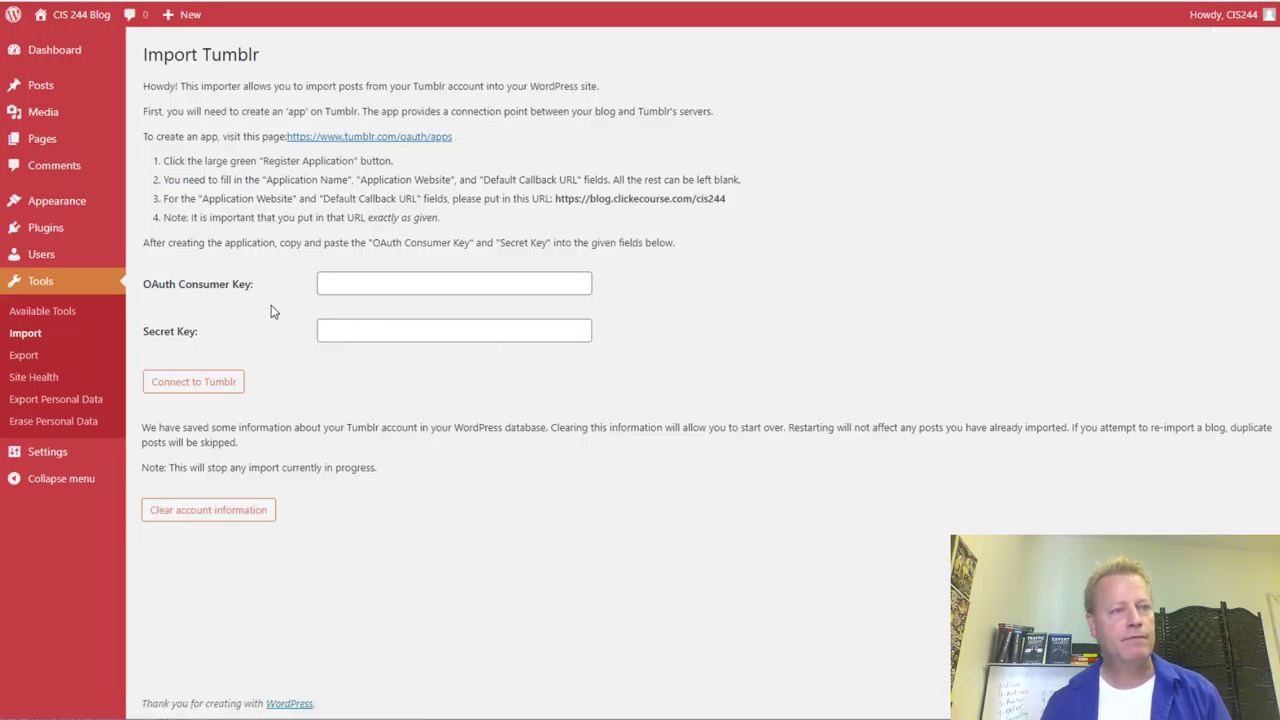
- Leave the Tumblr OAuth Consumer Key and Secret Key fields empty and go to Installed Plugins
click(404, 284)
click(375, 333)
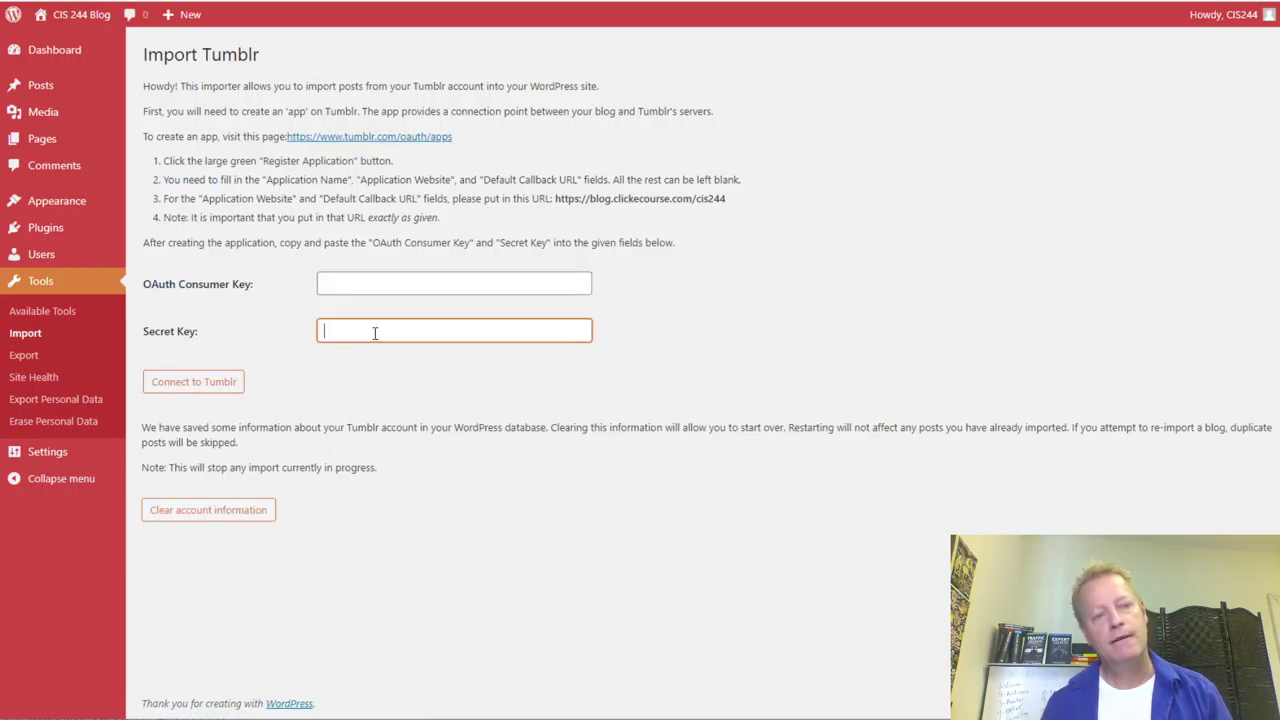
click(340, 282)
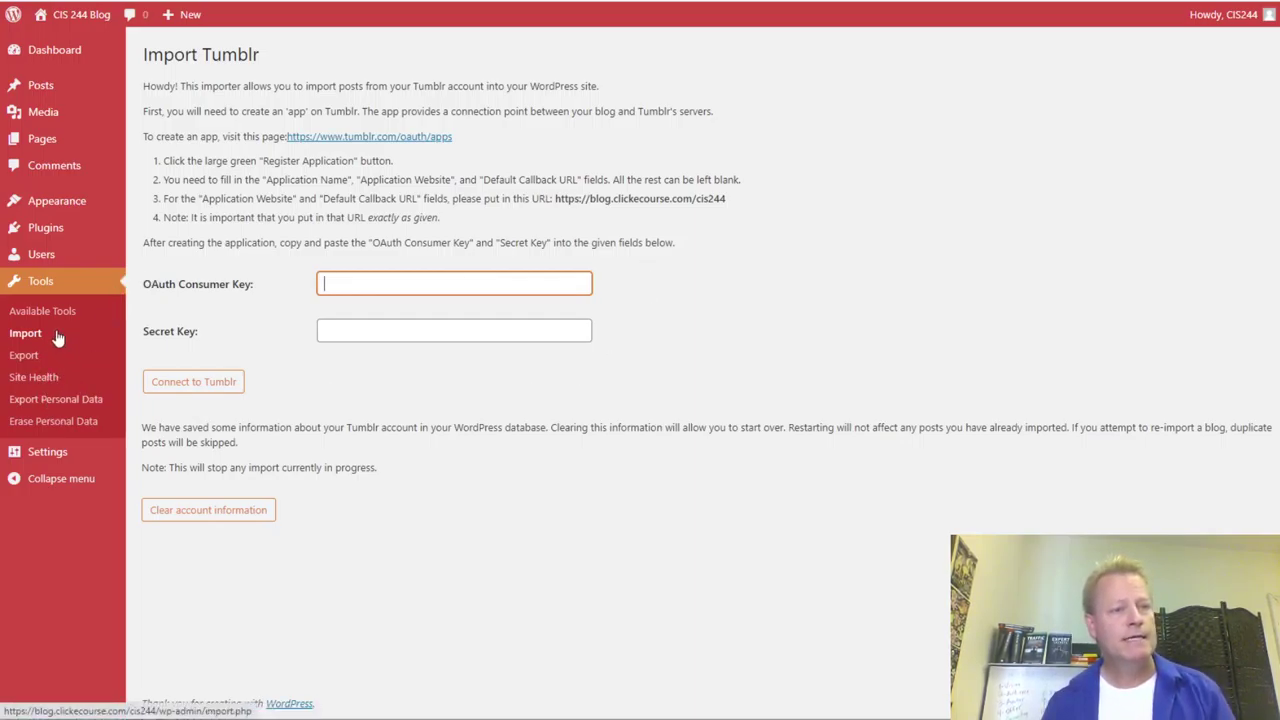
click(45, 230)
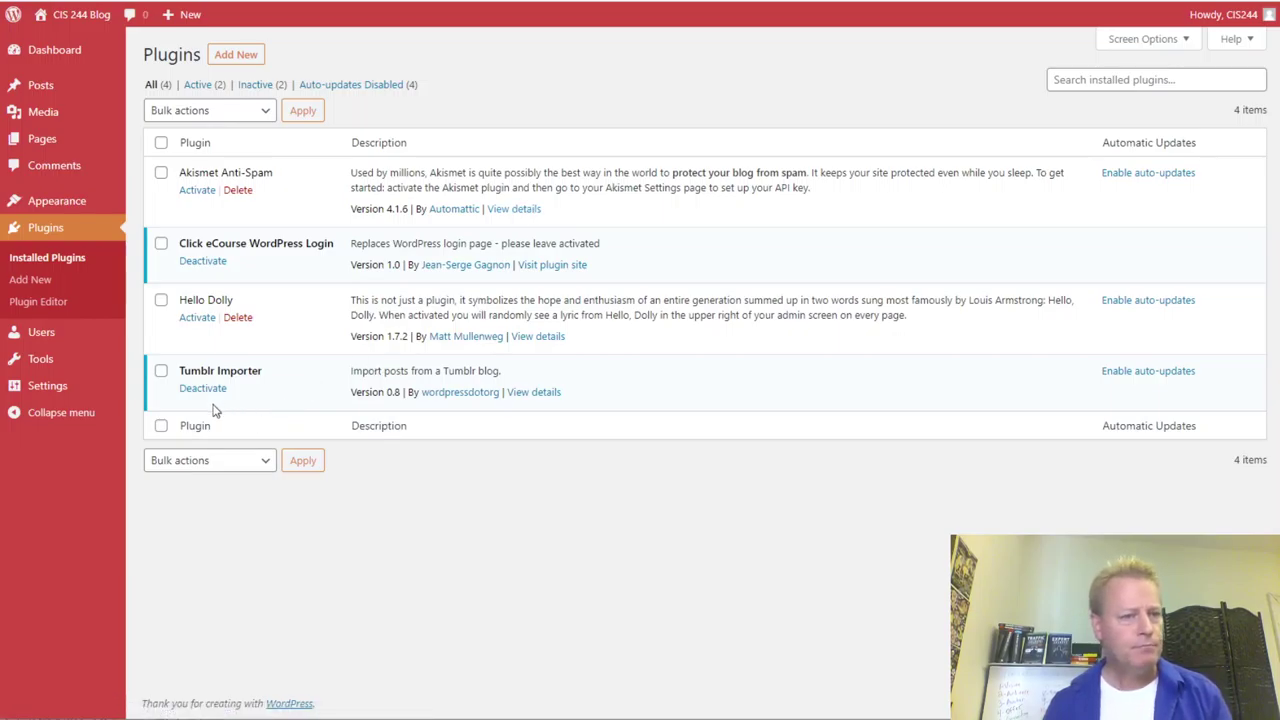
- On Add Plugins, show the Popular plugins list and focus the Search plugins box
click(238, 60)
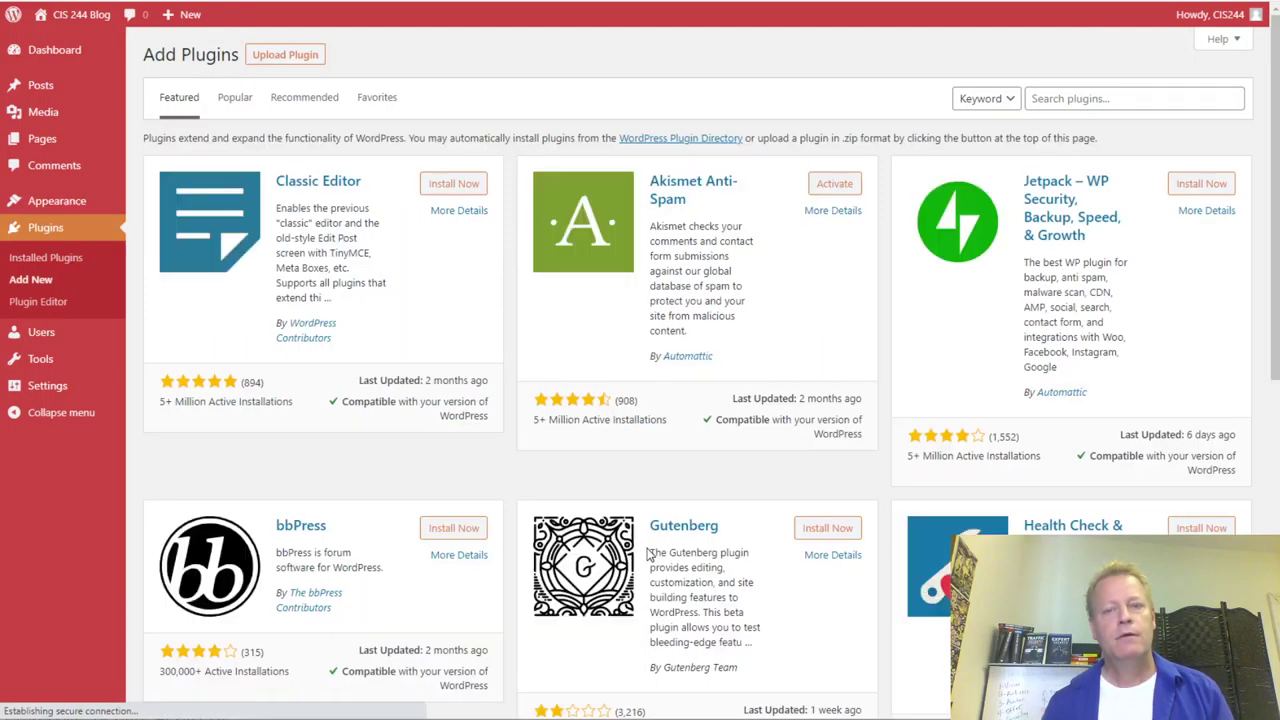
scroll(800, 495, down, 6)
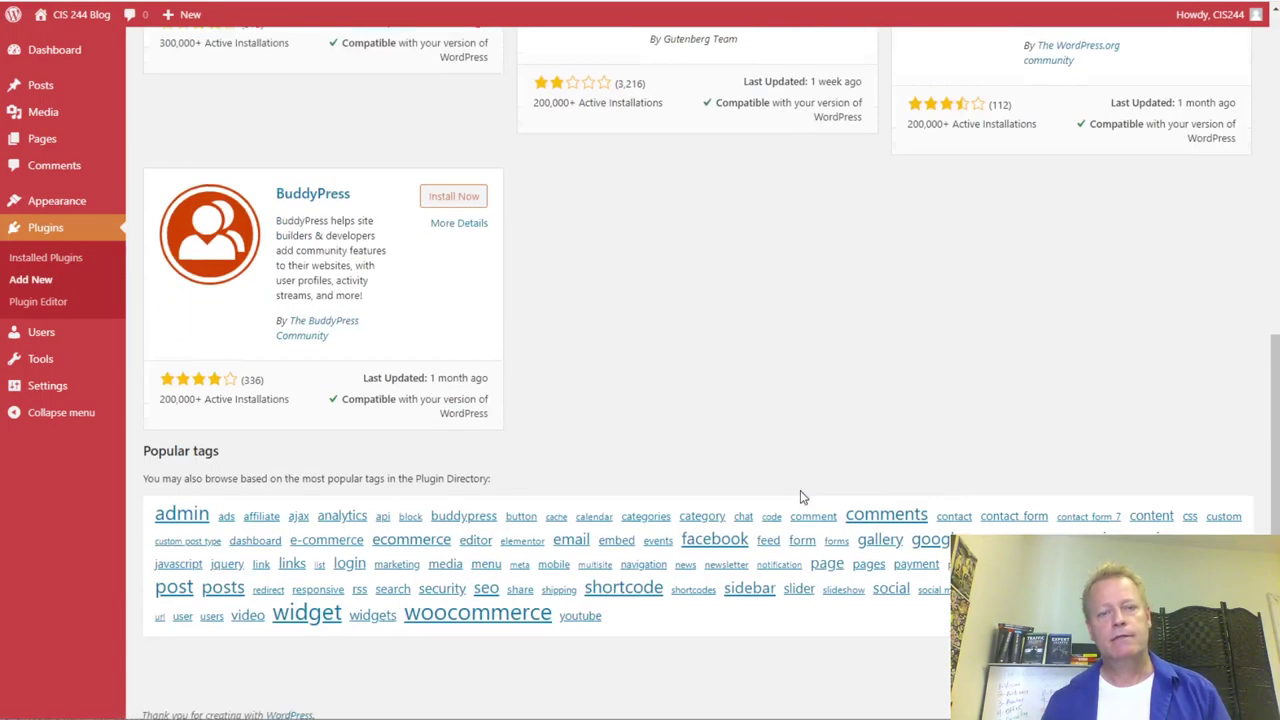
scroll(800, 497, up, 6)
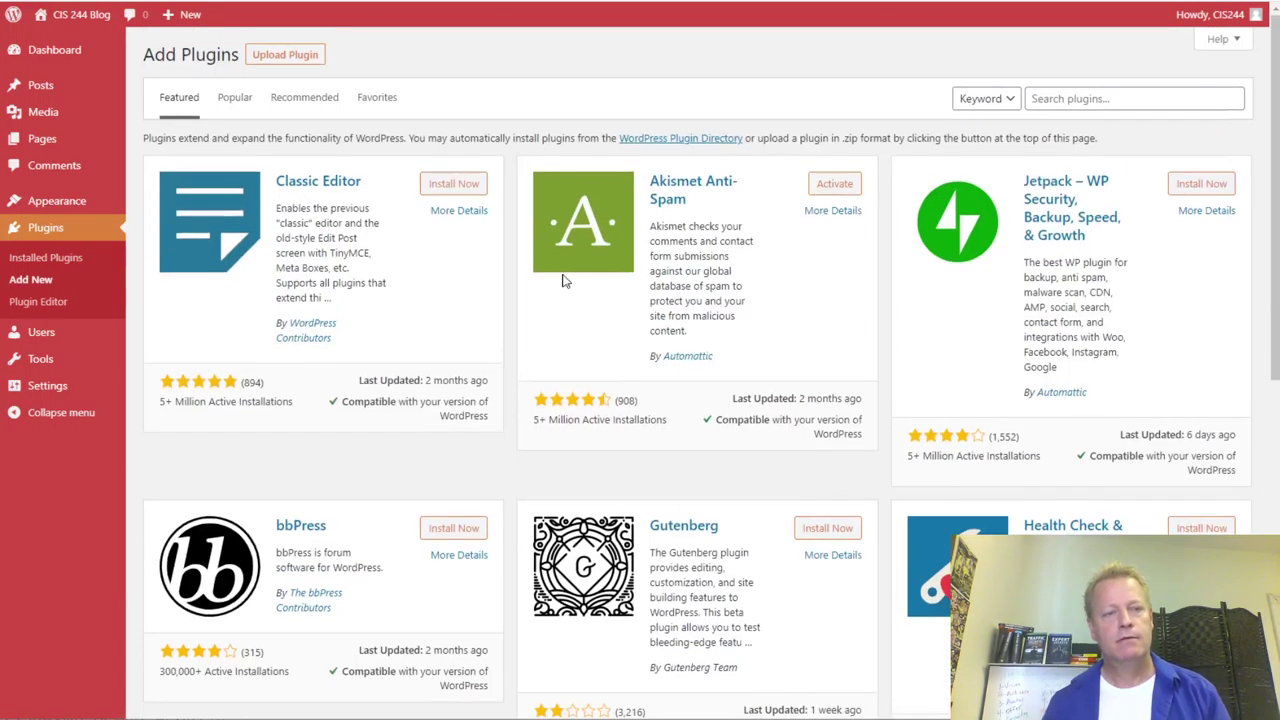
click(236, 97)
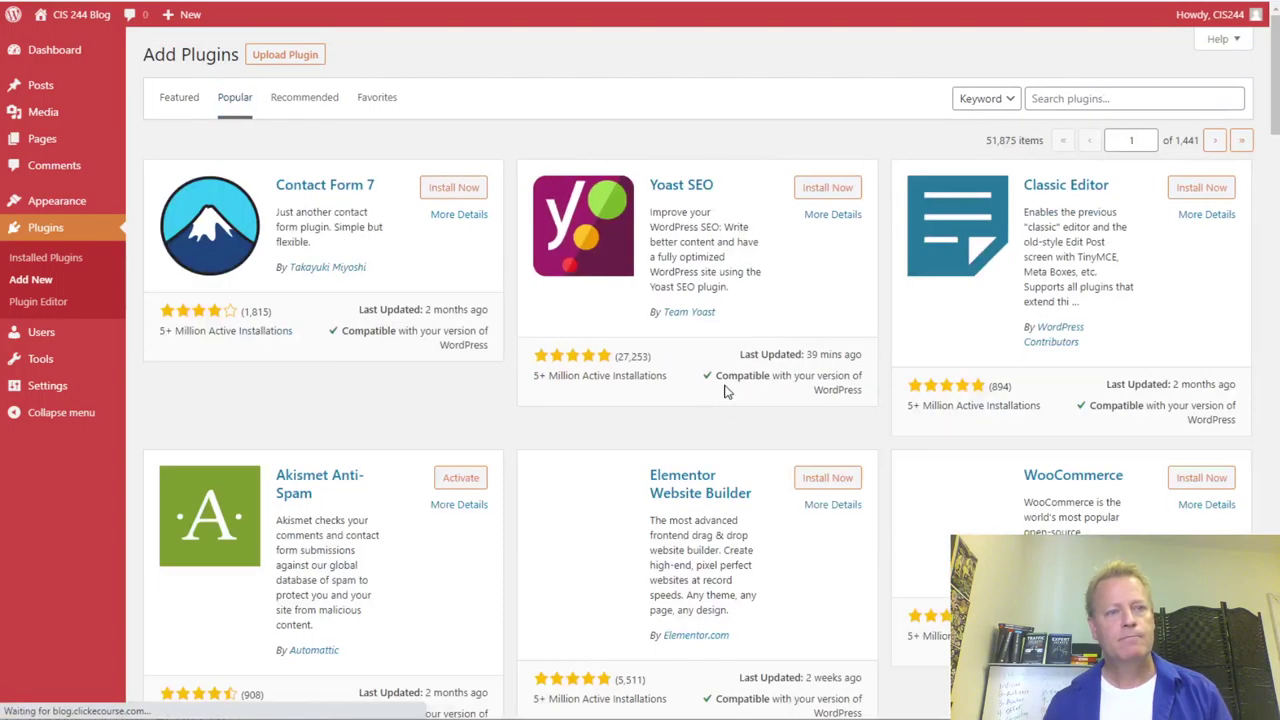
scroll(817, 600, down, 20)
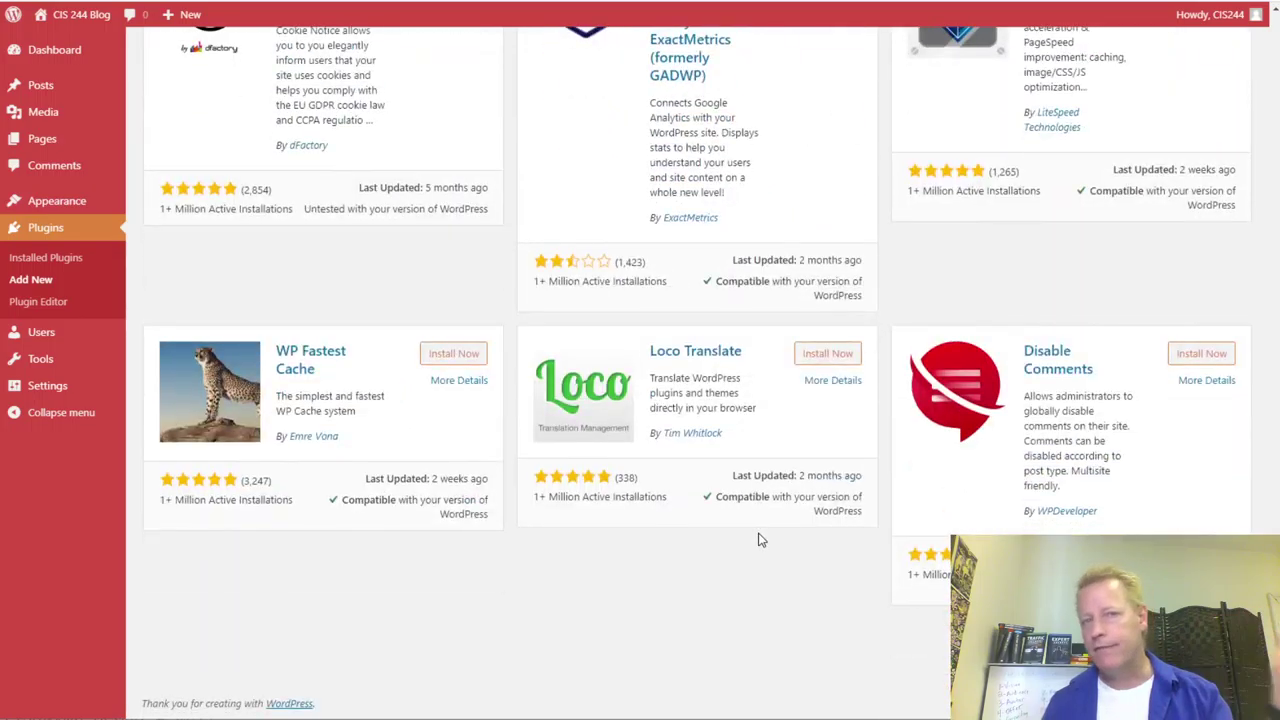
scroll(758, 540, up, 20)
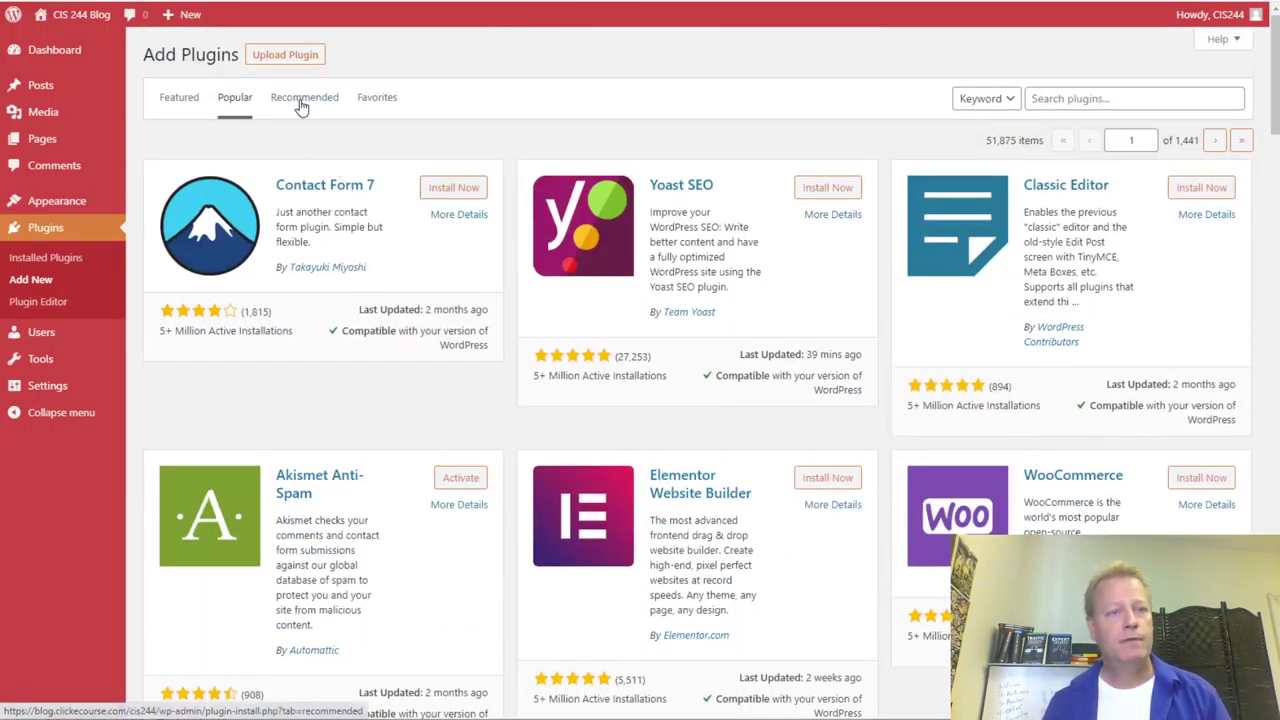
click(1104, 100)
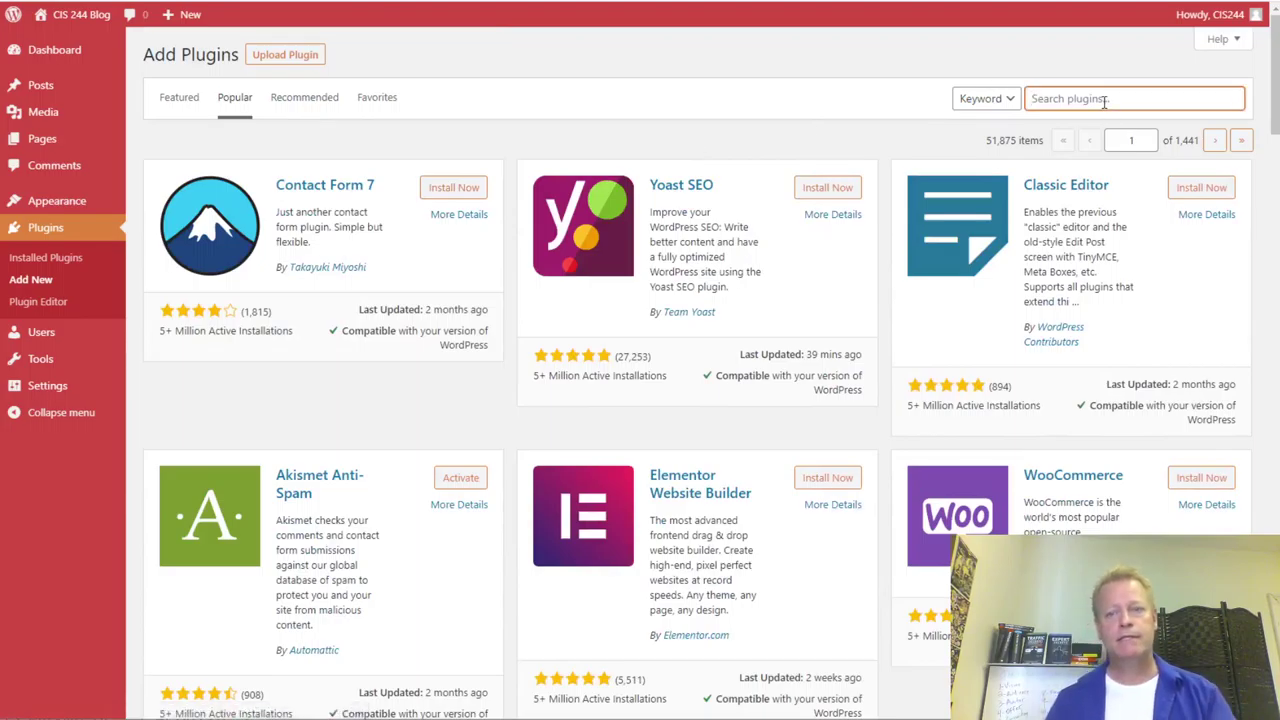
- Search the plugin directory for 'popup' and scan the first page of results
text(popup)
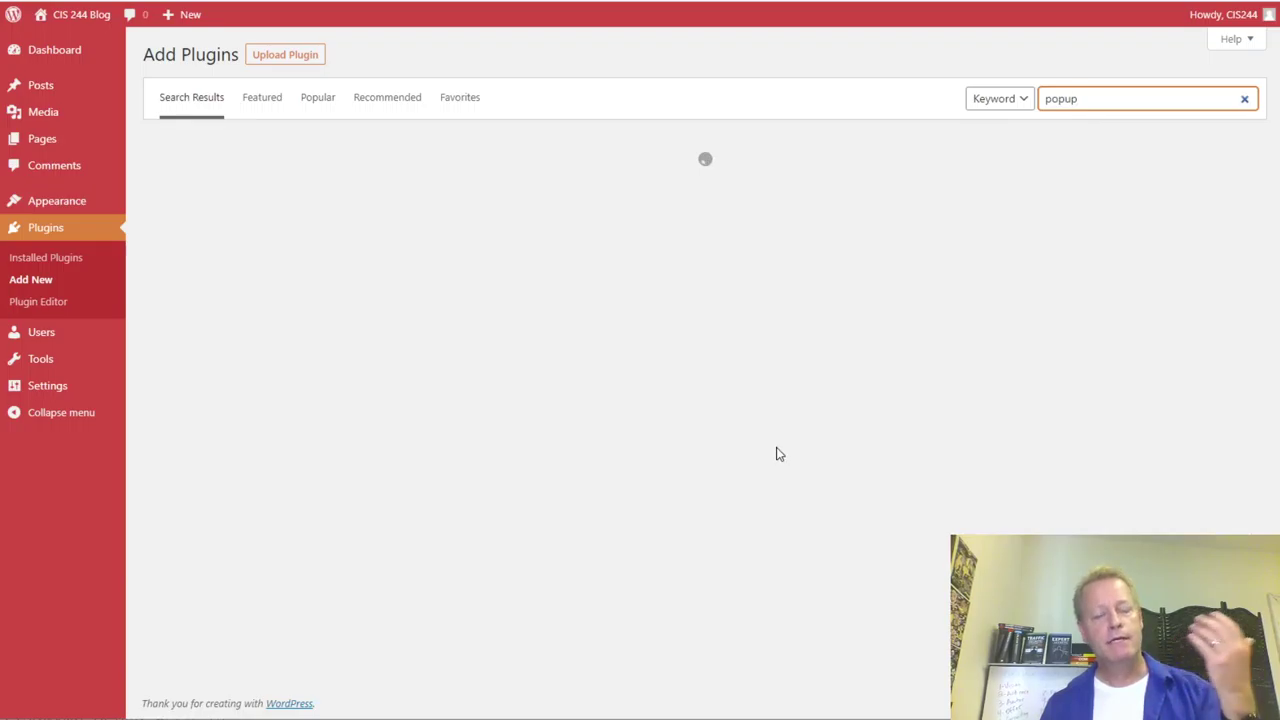
scroll(755, 443, down, 20)
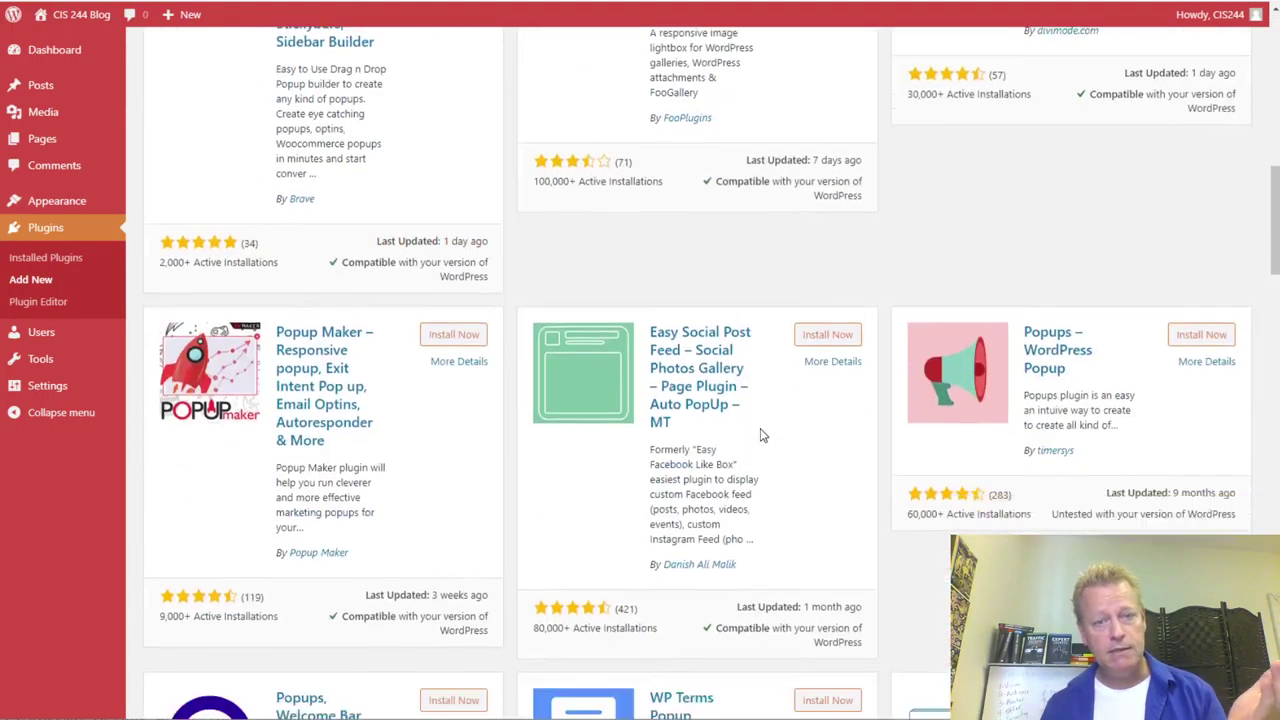
scroll(765, 428, down, 12)
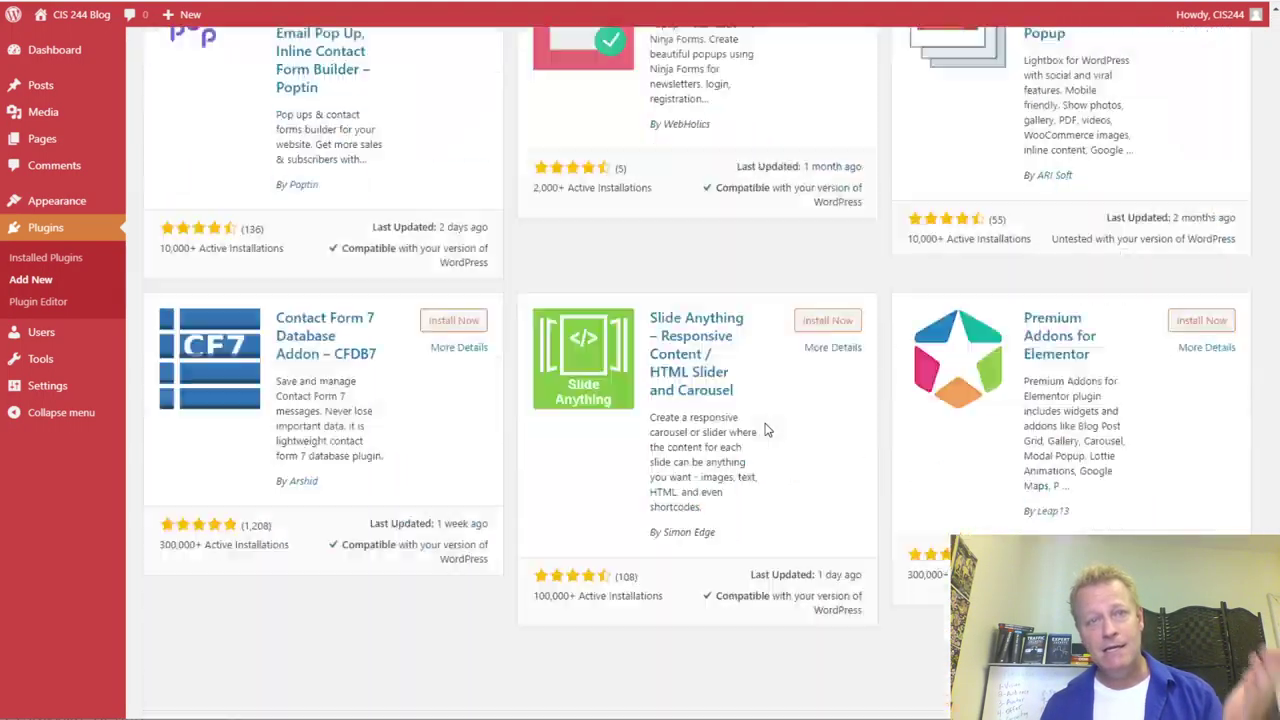
scroll(767, 430, up, 5)
scroll(767, 430, down, 5)
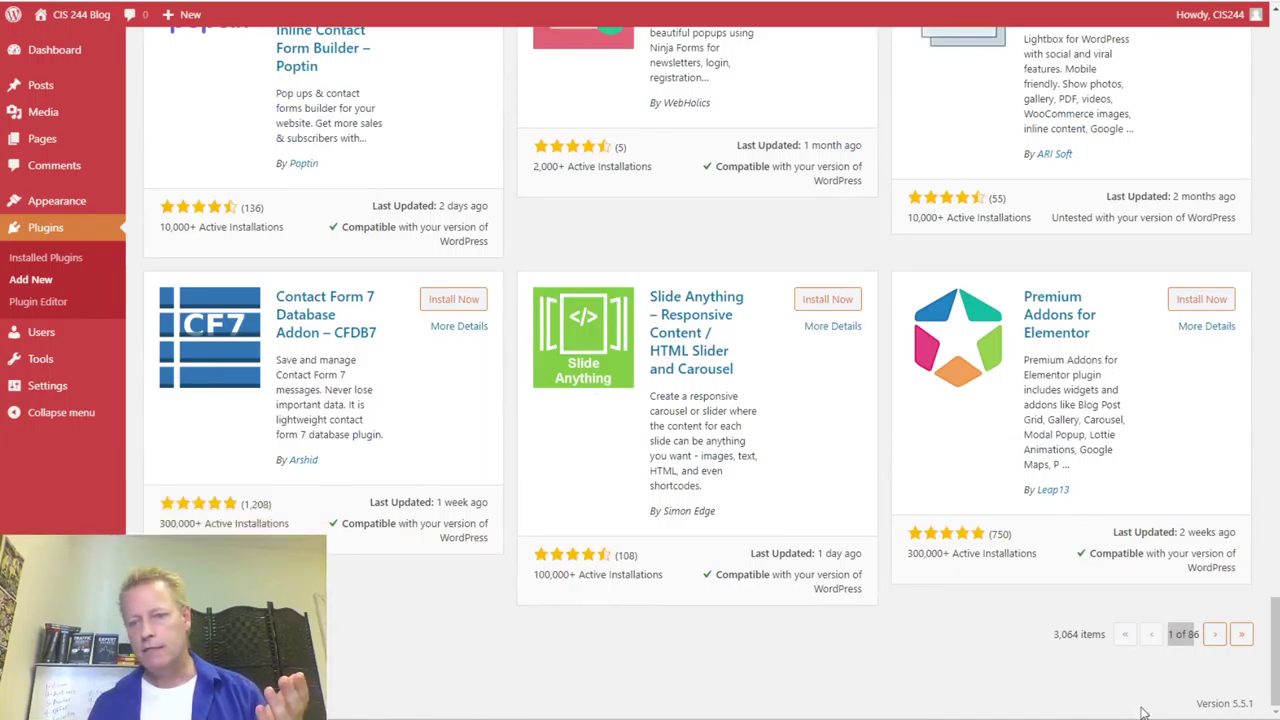
- Browse page 2 of the popup results, highlighting MailChimp Subscribe Form's rating and installs
click(1213, 634)
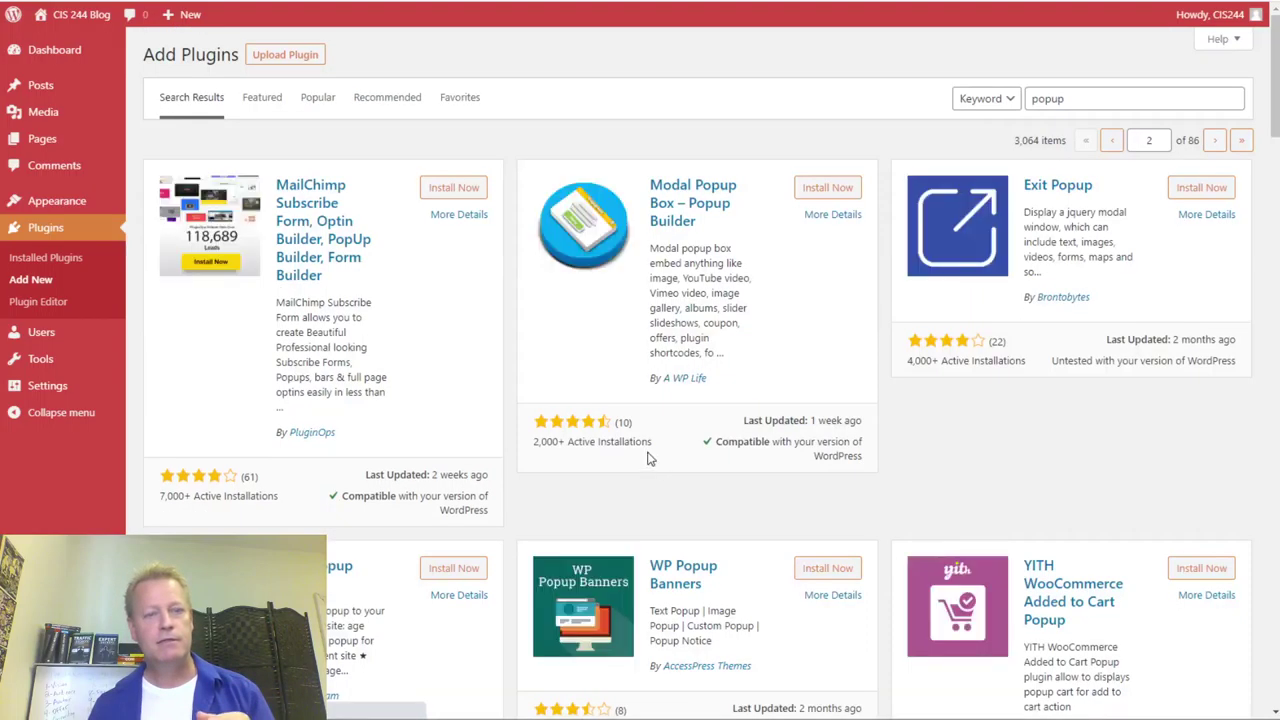
scroll(690, 470, down, 15)
scroll(668, 449, down, 12)
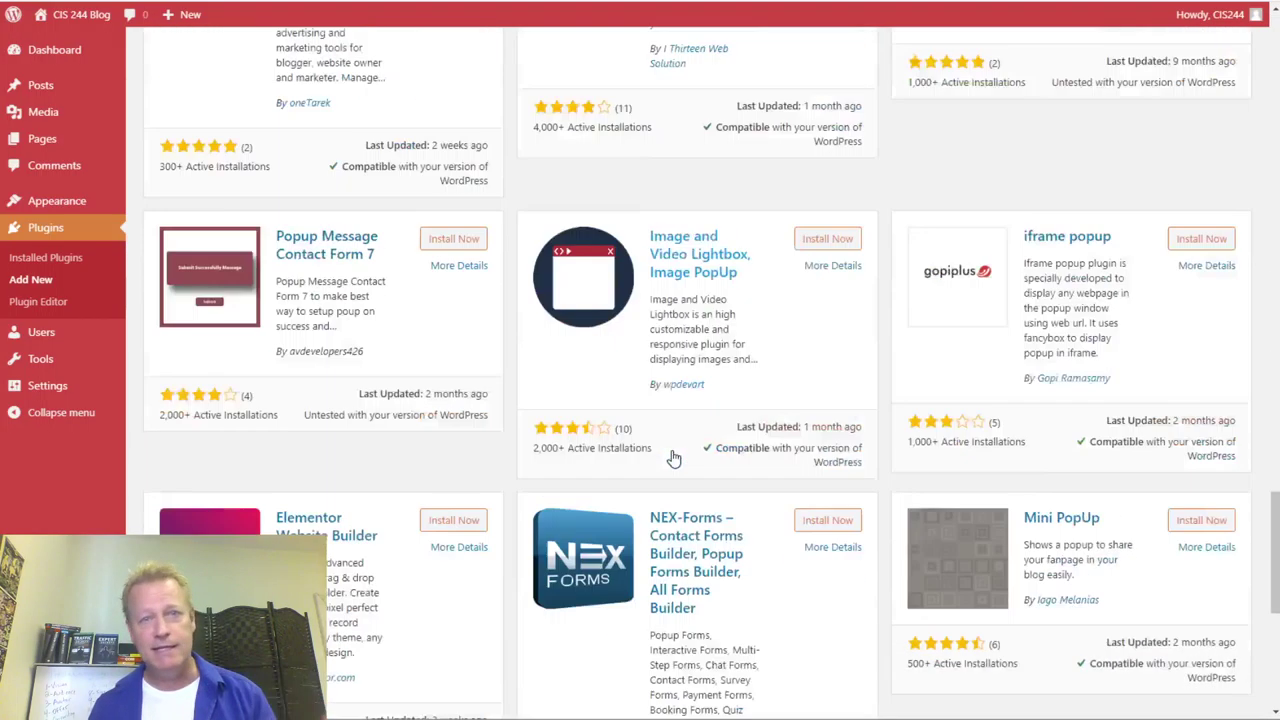
scroll(678, 455, up, 15)
scroll(680, 452, up, 10)
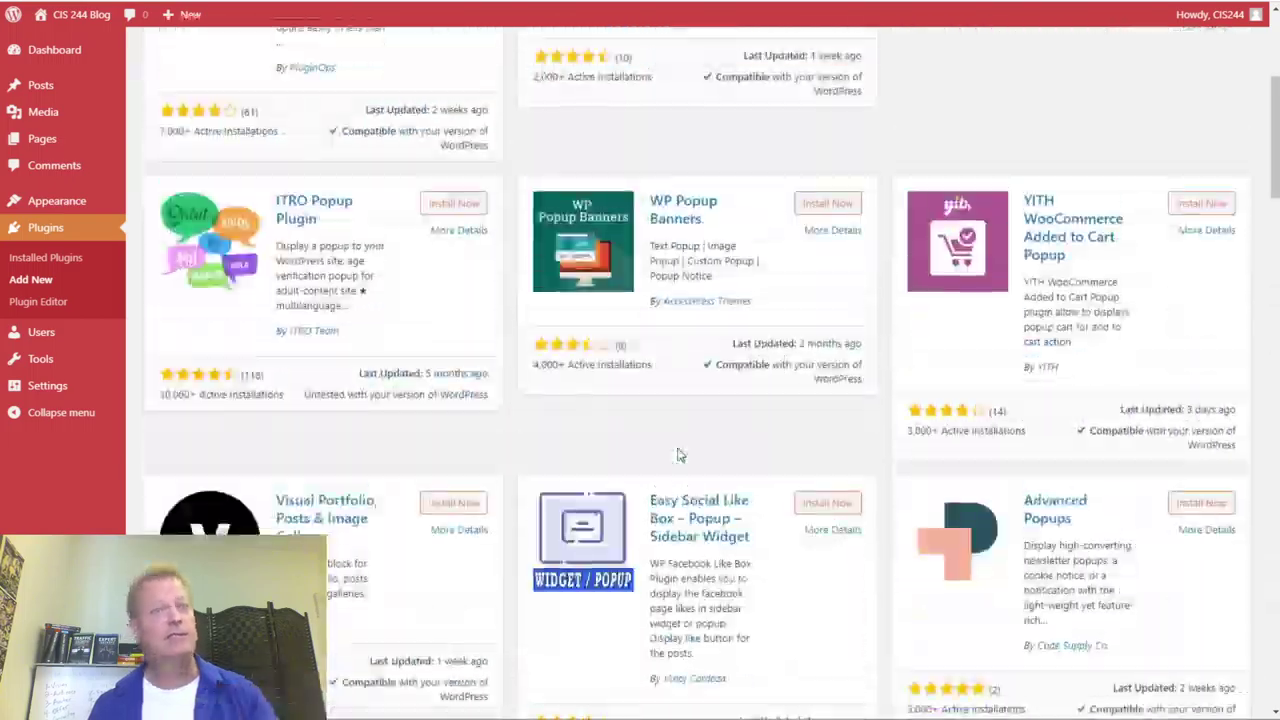
scroll(700, 455, down, 8)
scroll(705, 452, down, 8)
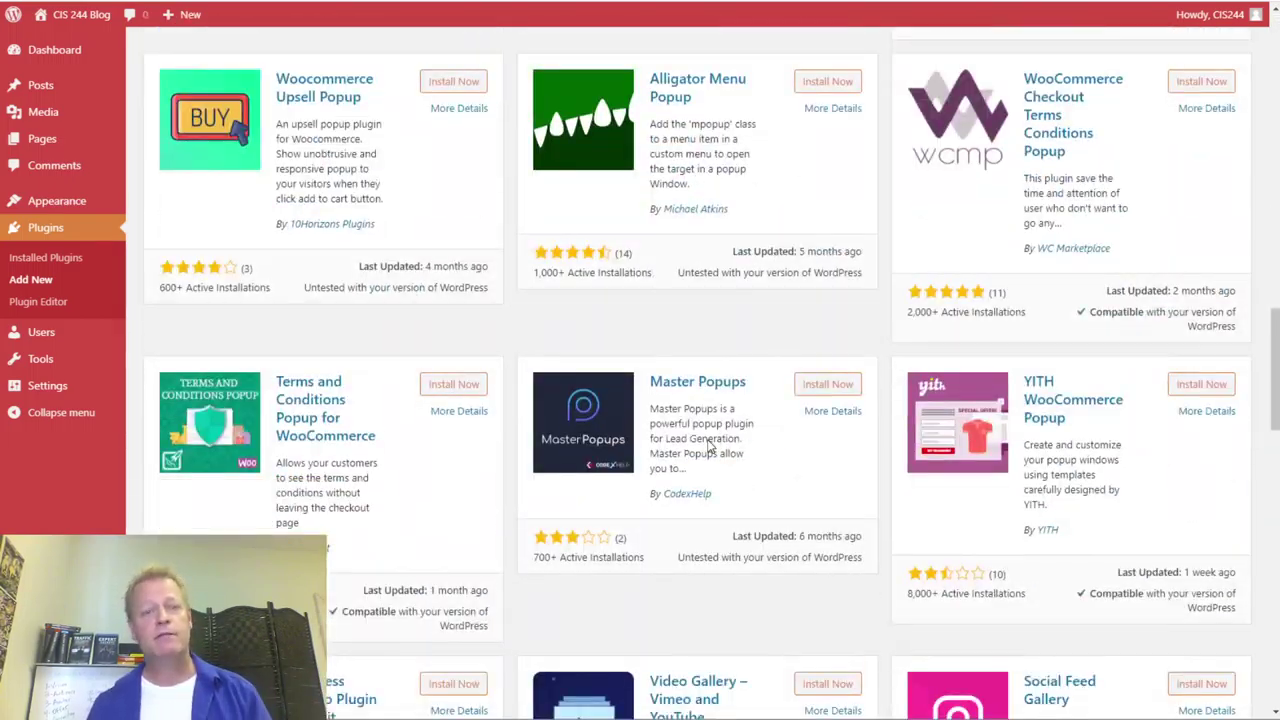
scroll(733, 440, up, 5)
scroll(733, 440, up, 12)
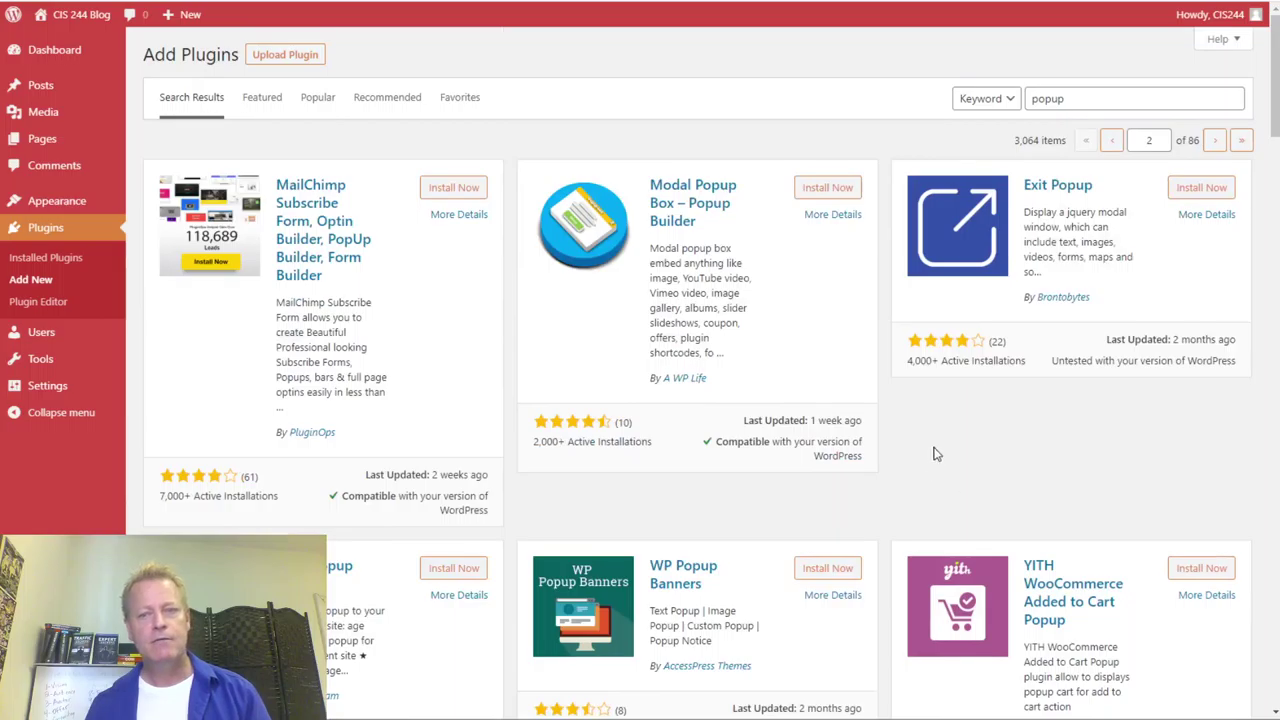
scroll(891, 474, down, 2)
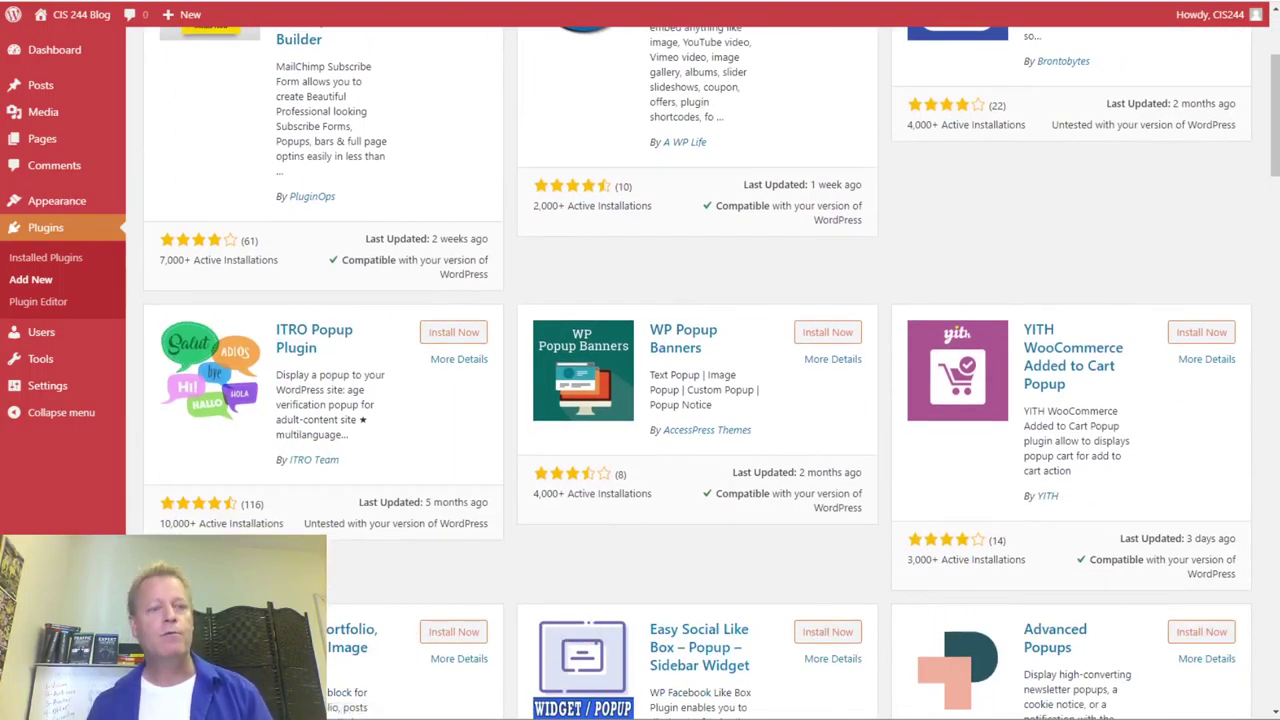
scroll(583, 517, up, 2)
scroll(583, 514, down, 7)
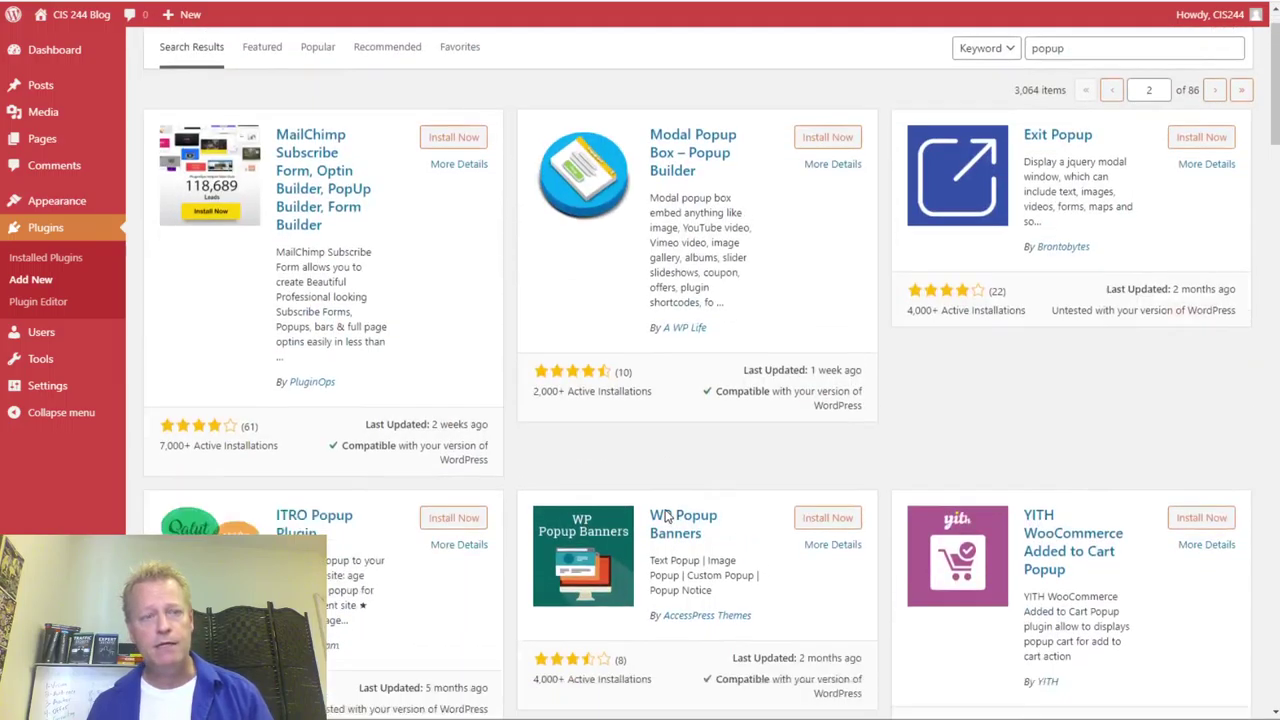
scroll(667, 515, down, 5)
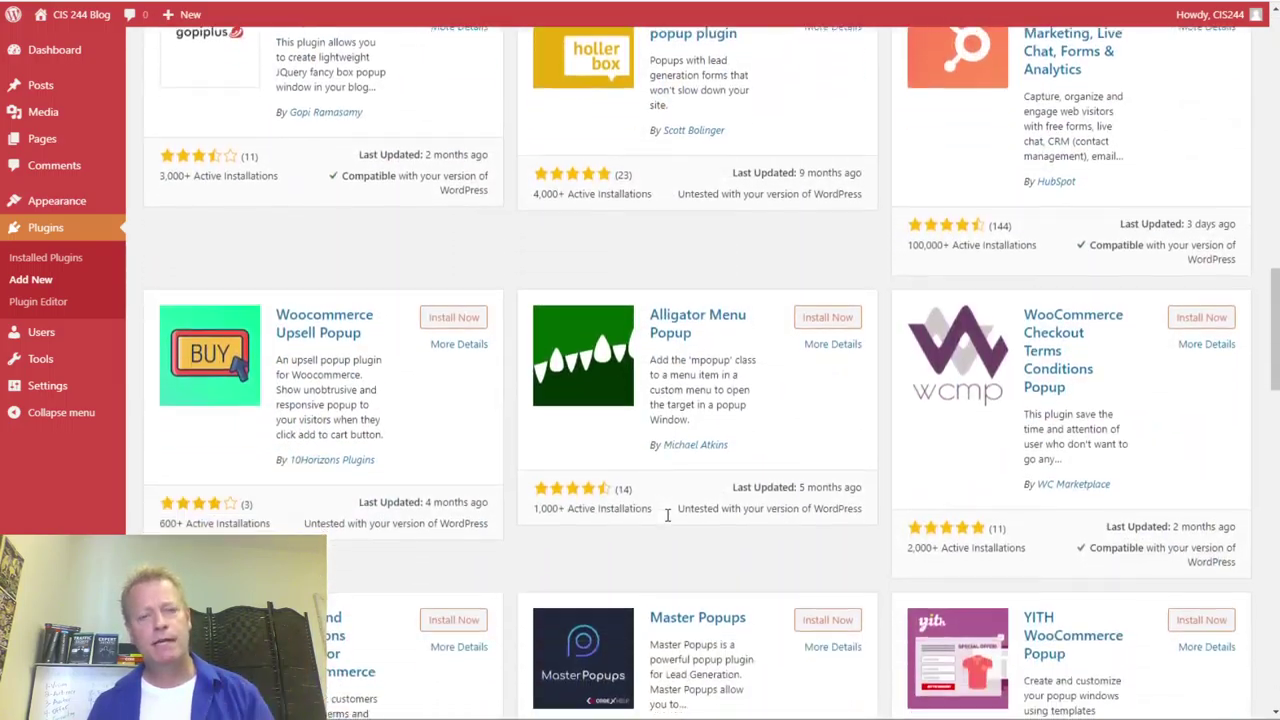
scroll(667, 515, up, 6)
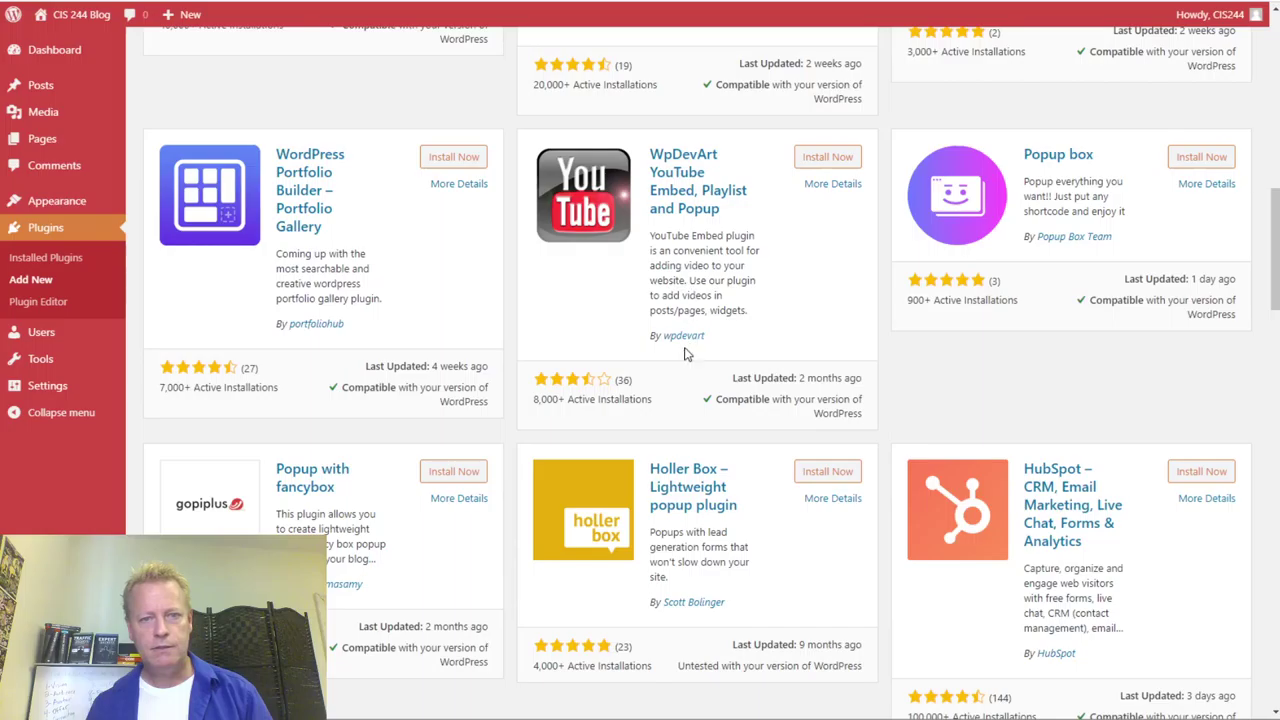
scroll(760, 354, down, 7)
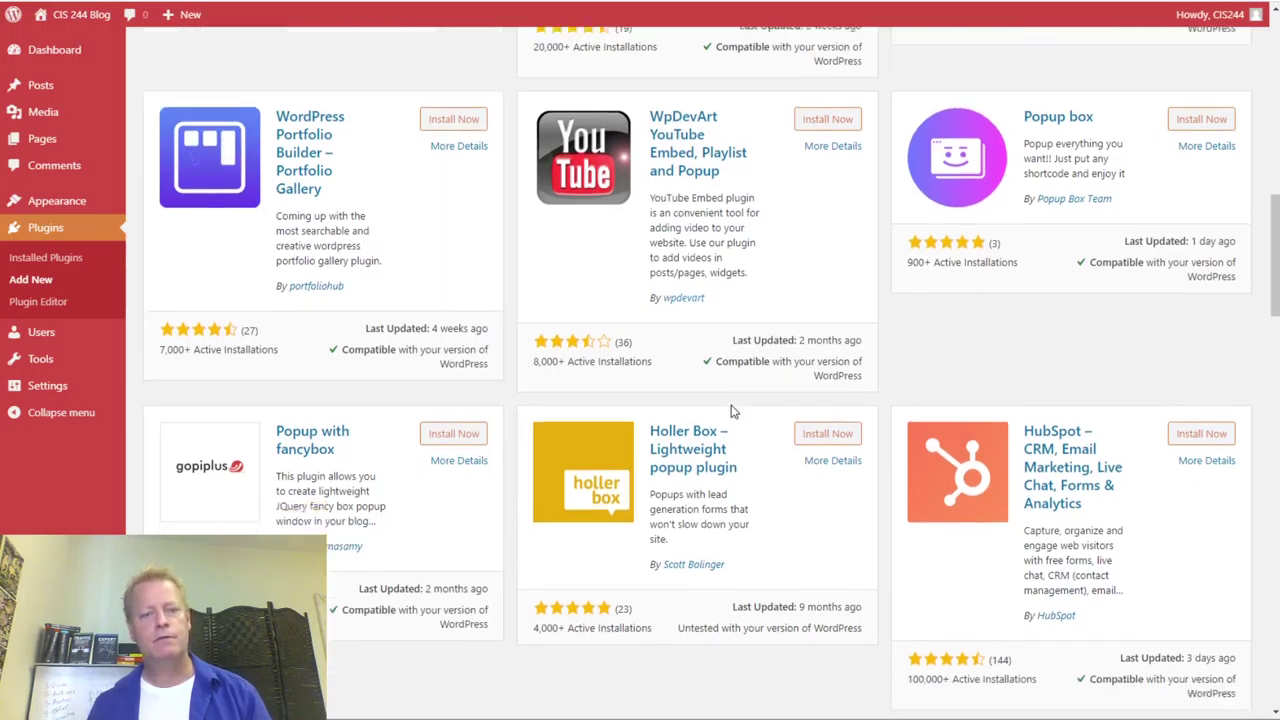
scroll(730, 410, down, 14)
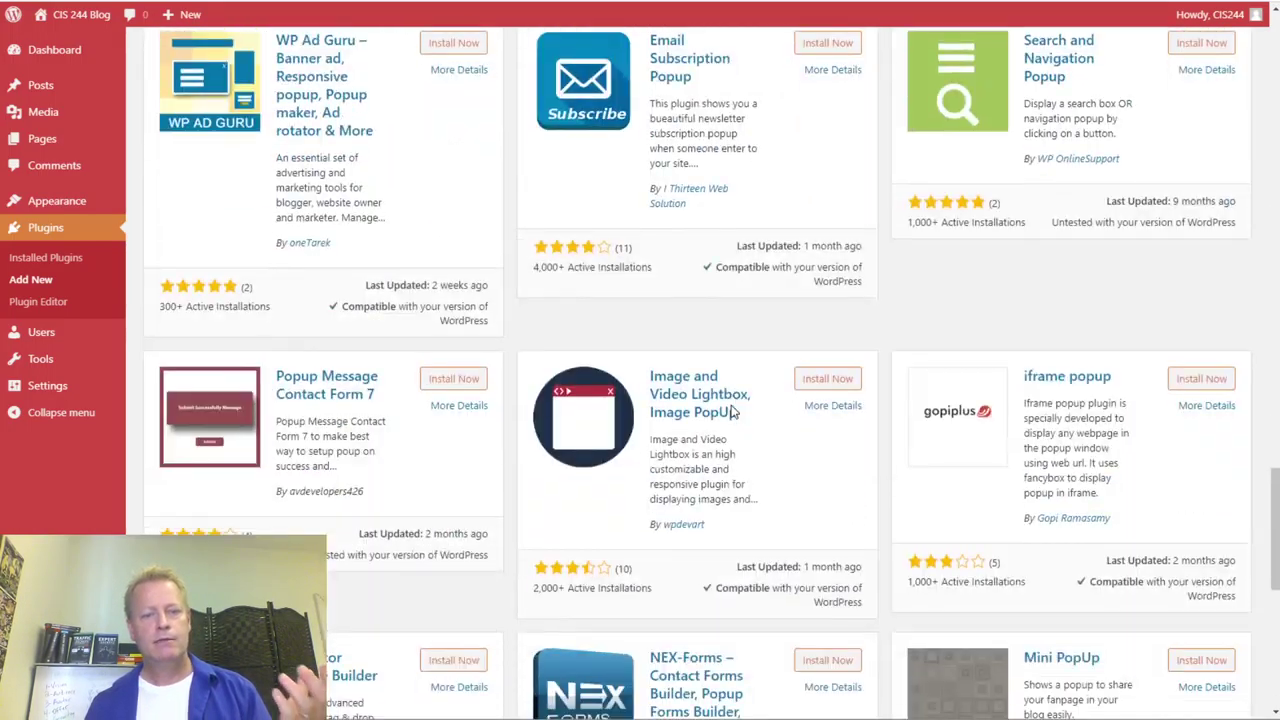
scroll(730, 410, down, 2)
scroll(730, 410, up, 17)
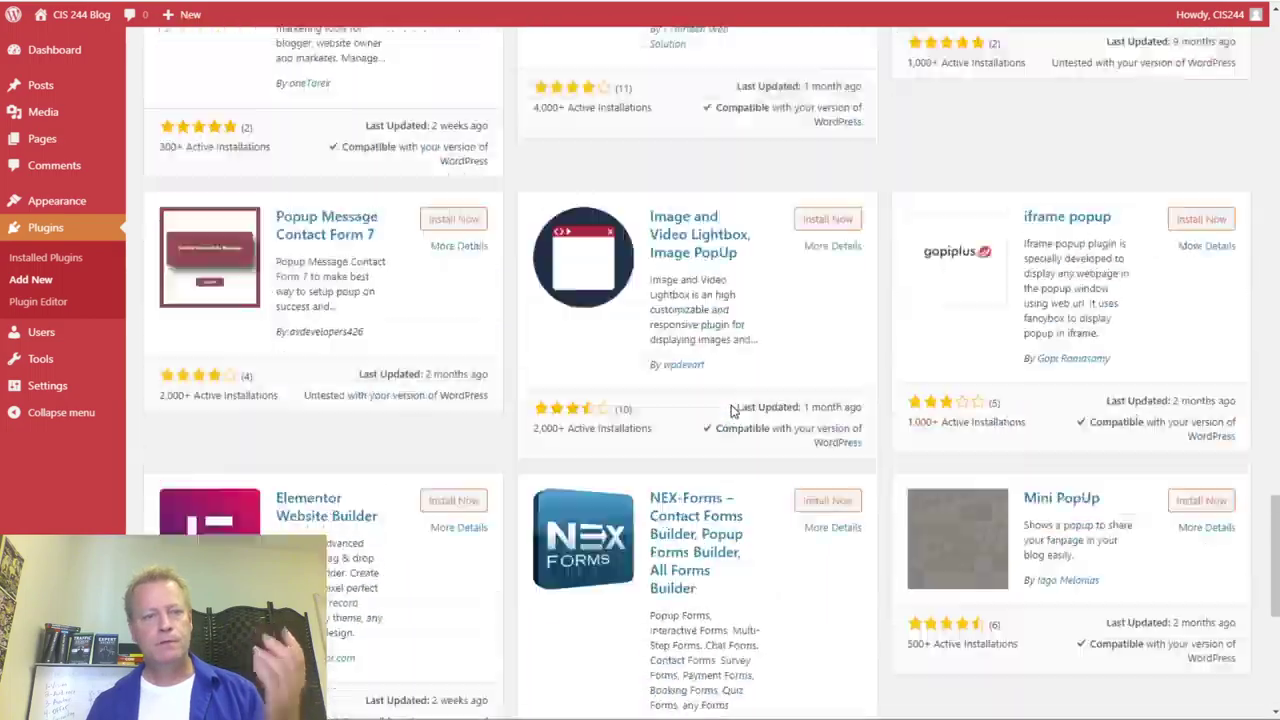
scroll(730, 410, up, 20)
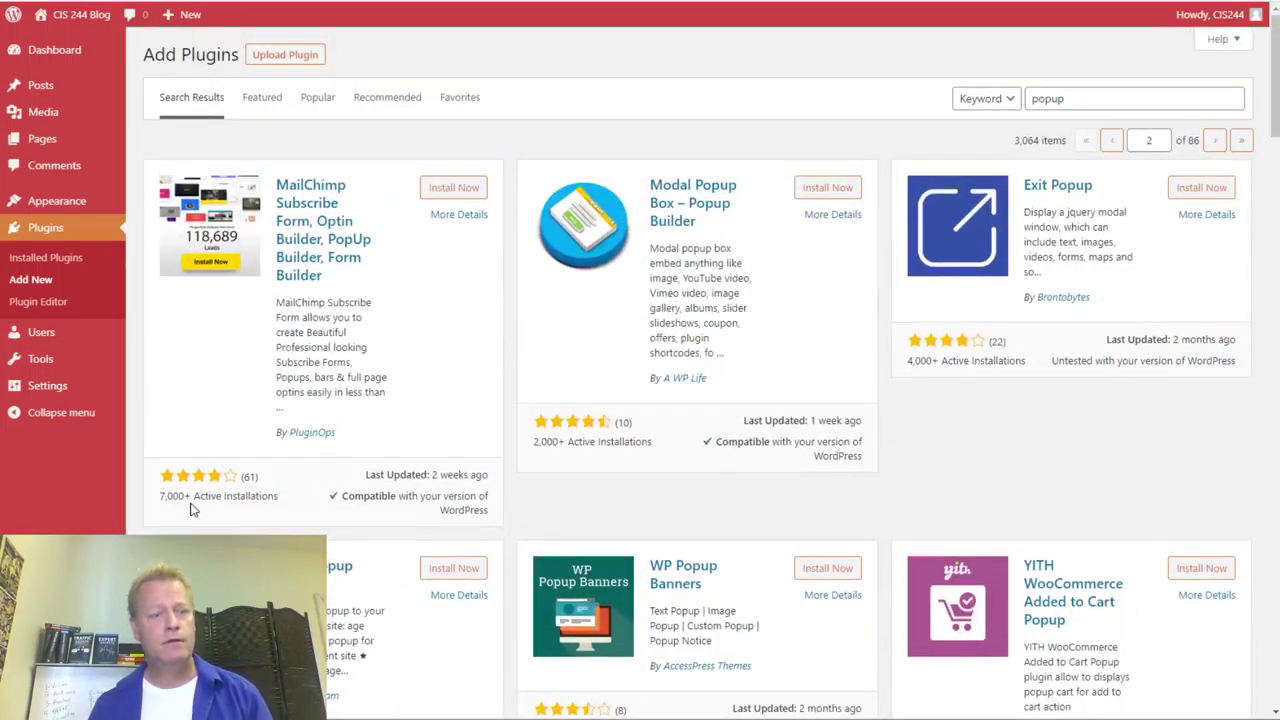
drag(276, 495, 155, 516)
- Clear the highlight and scroll up and down through the plugin listings
click(286, 486)
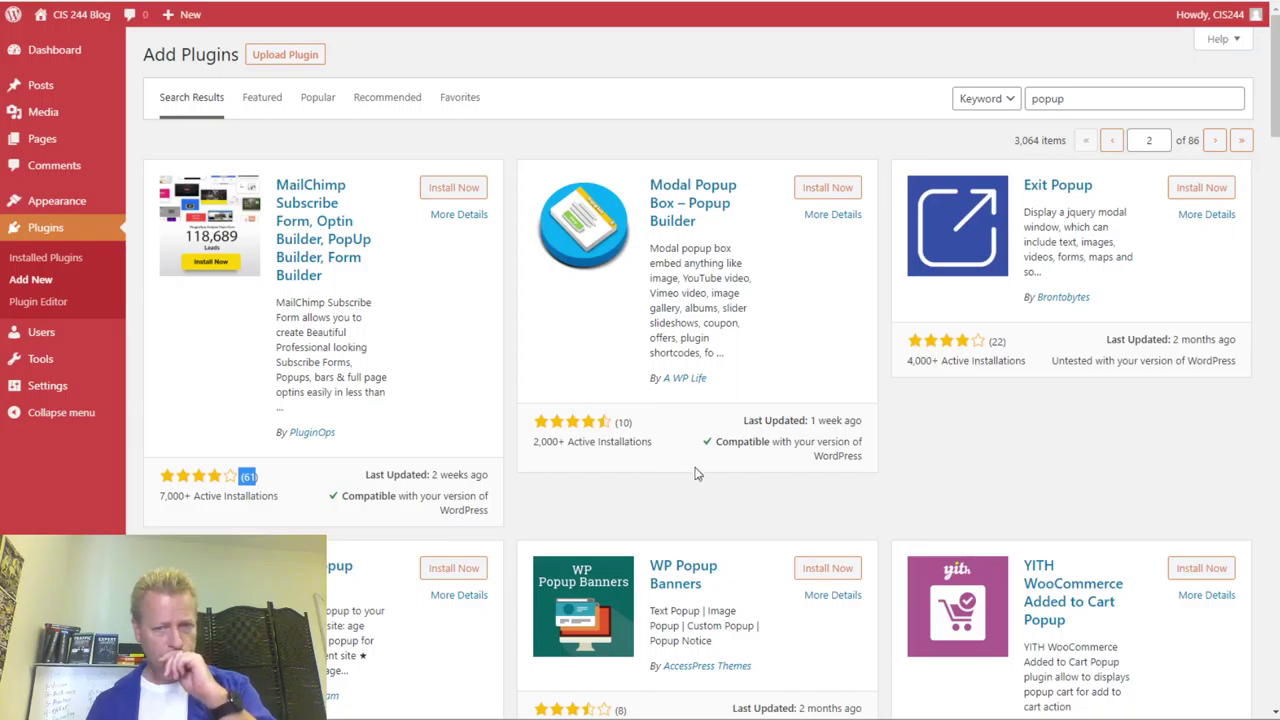
scroll(862, 484, down, 4)
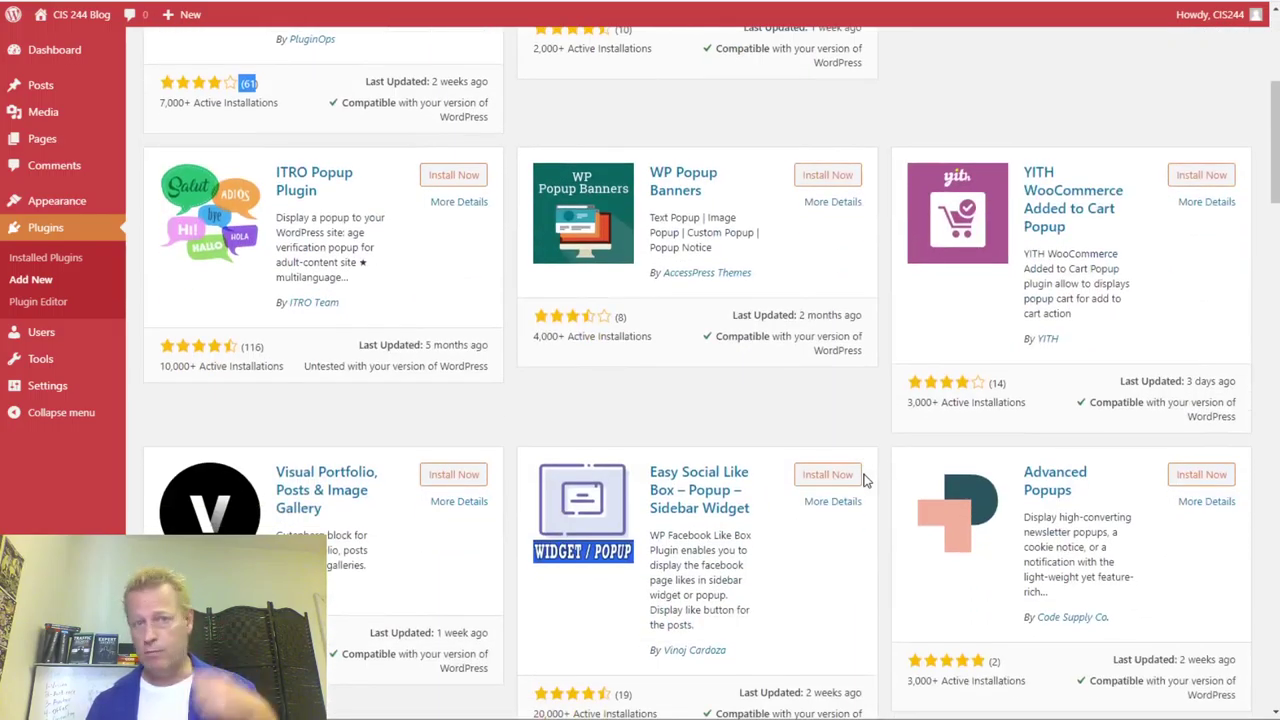
scroll(865, 480, down, 20)
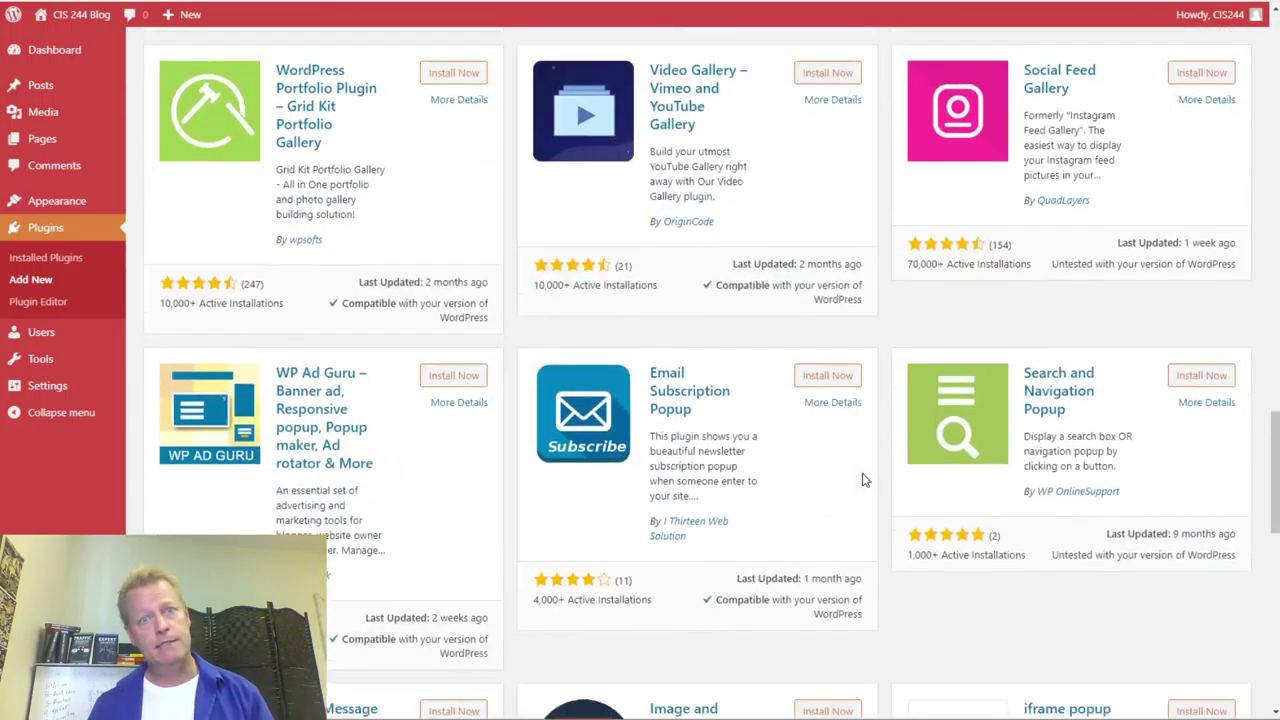
scroll(865, 480, down, 10)
scroll(865, 482, up, 8)
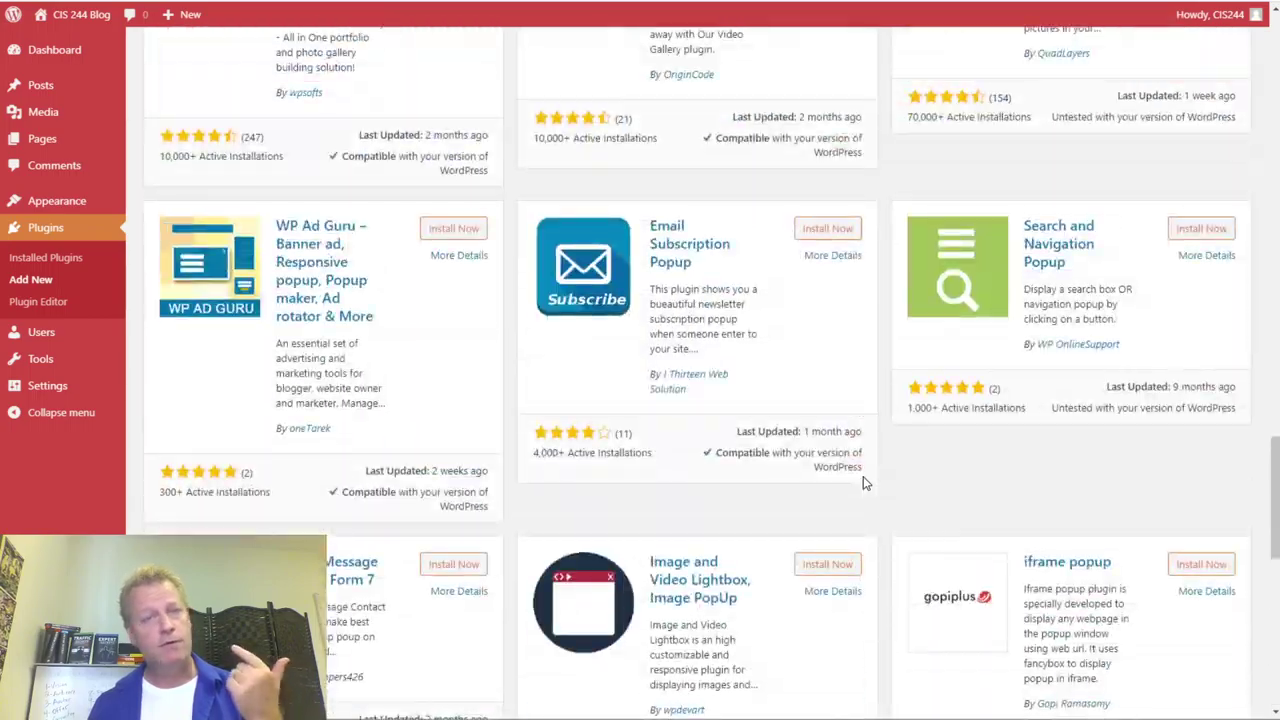
scroll(865, 483, up, 14)
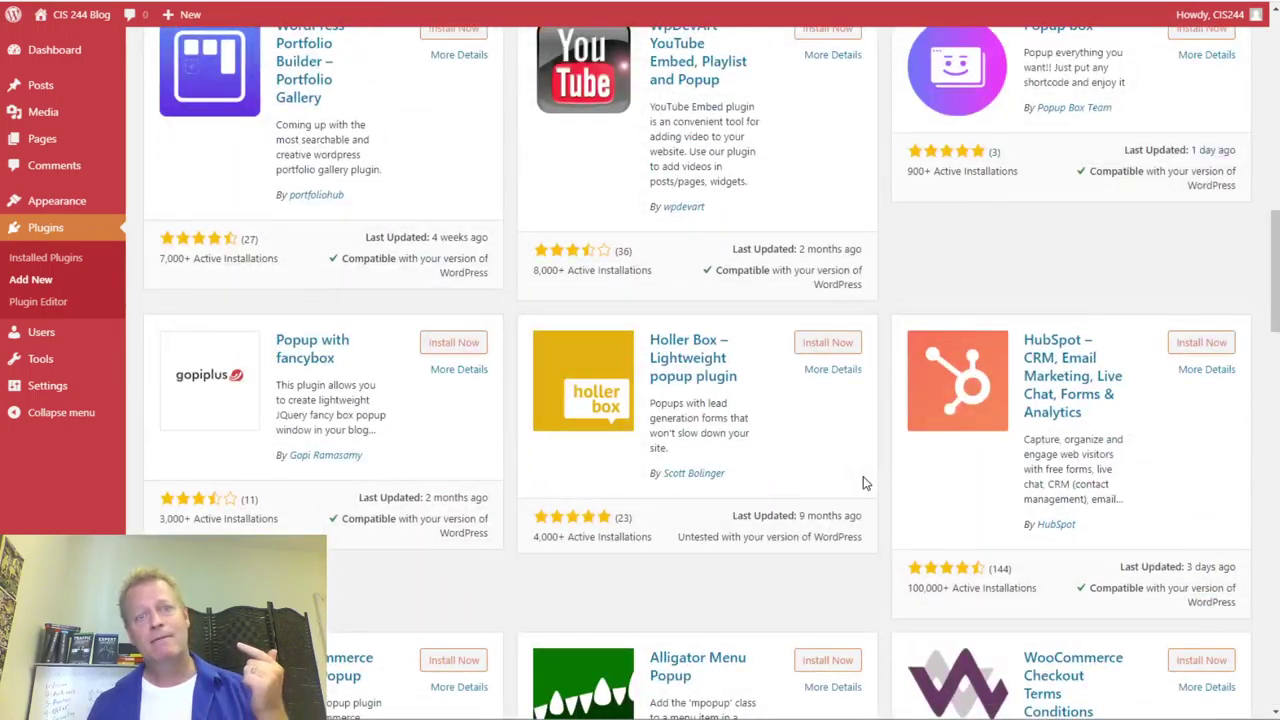
scroll(865, 483, up, 5)
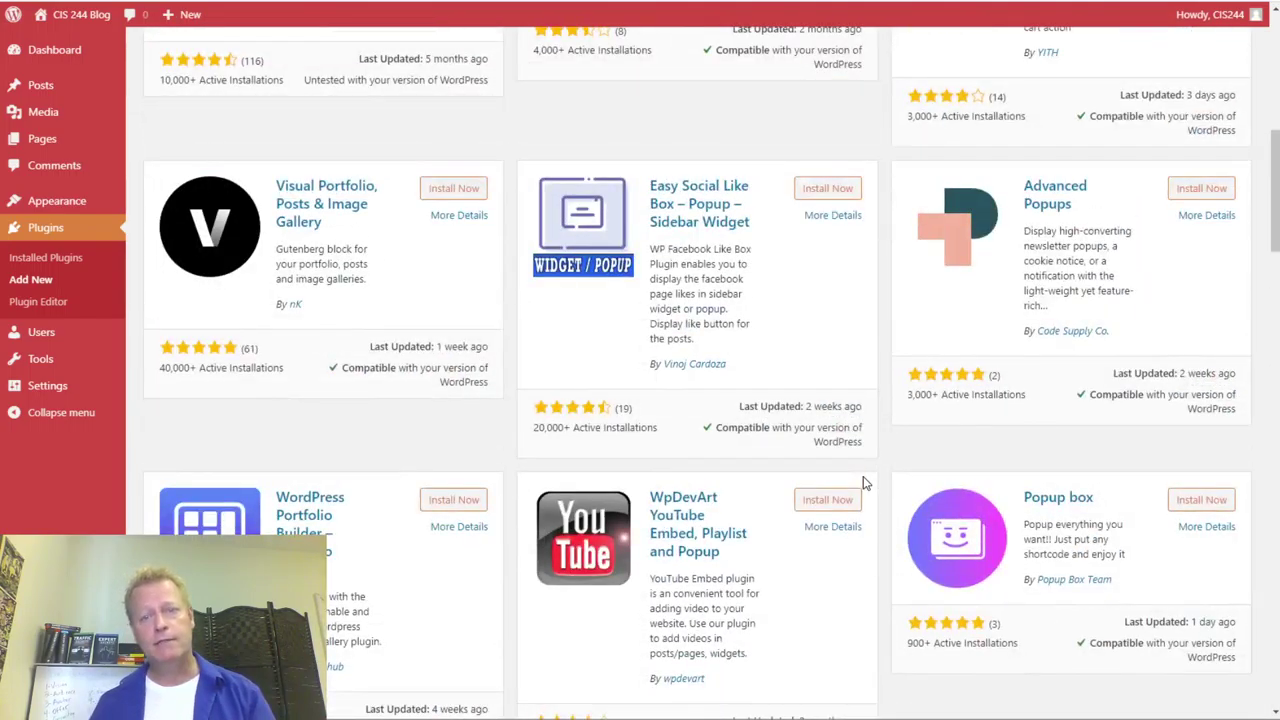
scroll(865, 483, up, 4)
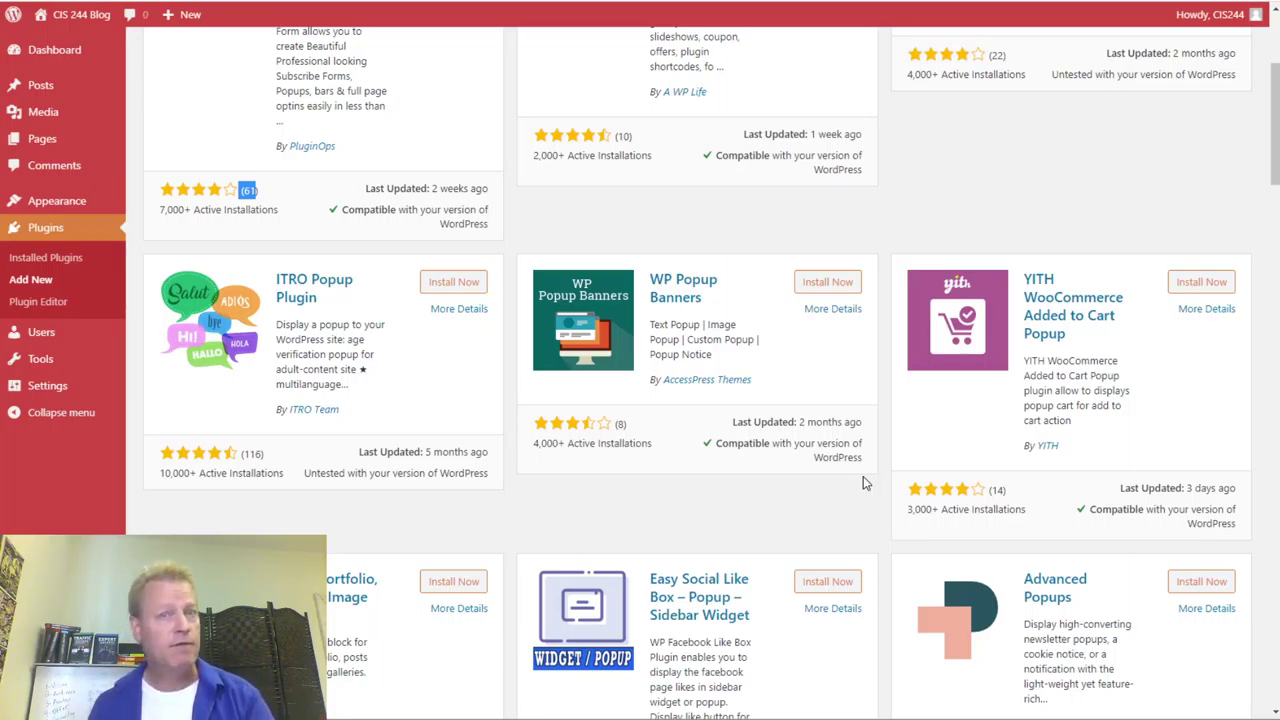
scroll(865, 483, up, 3)
scroll(863, 476, down, 3)
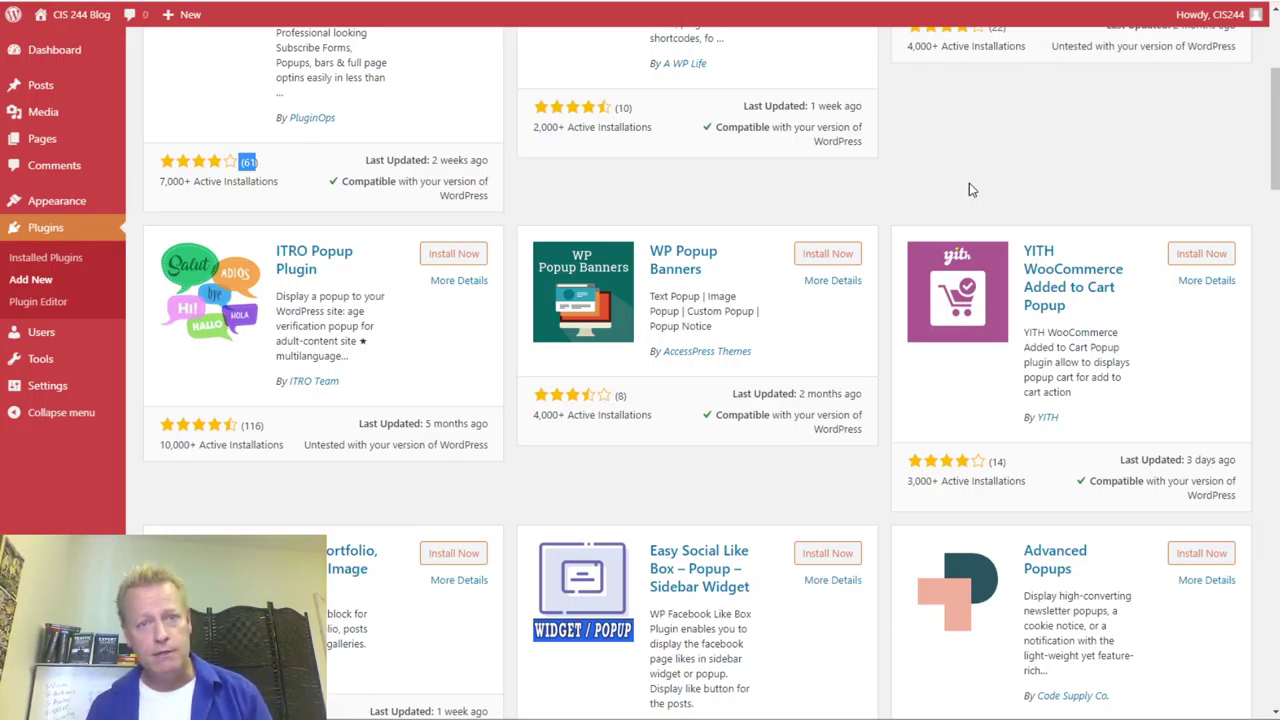
scroll(792, 380, up, 3)
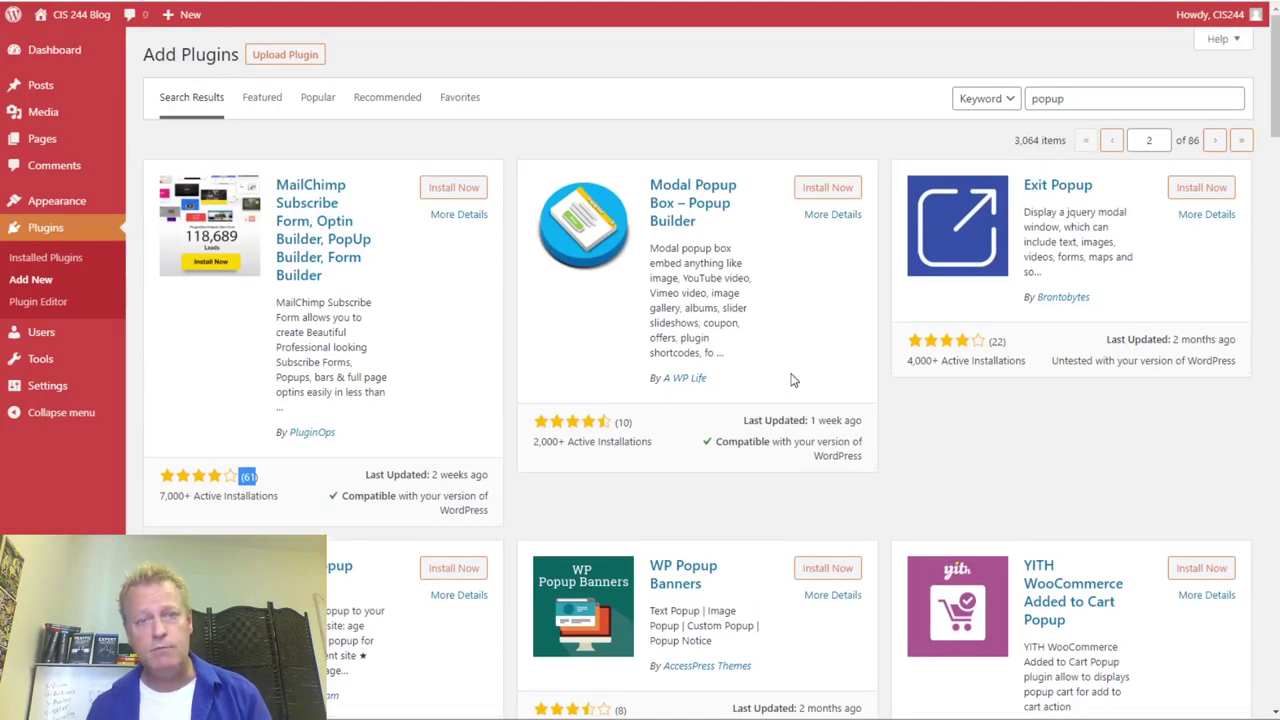
scroll(792, 380, down, 2)
scroll(980, 449, down, 4)
scroll(980, 449, up, 6)
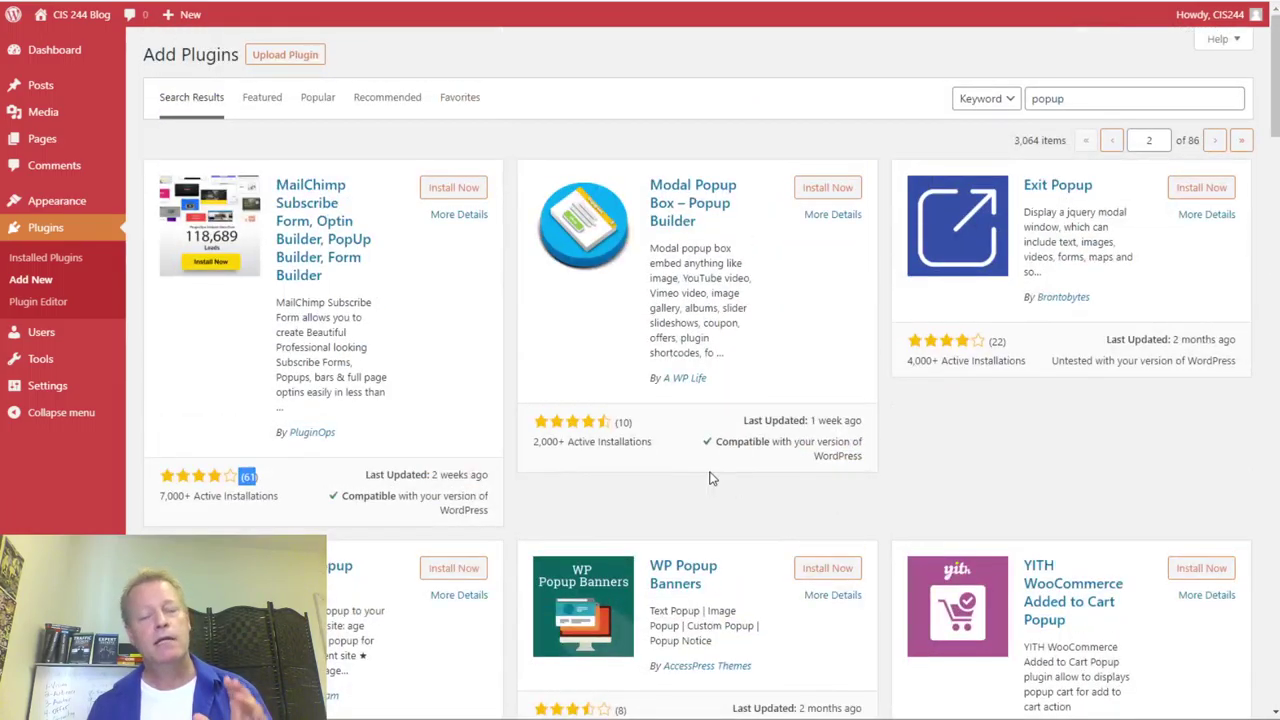
scroll(710, 478, down, 14)
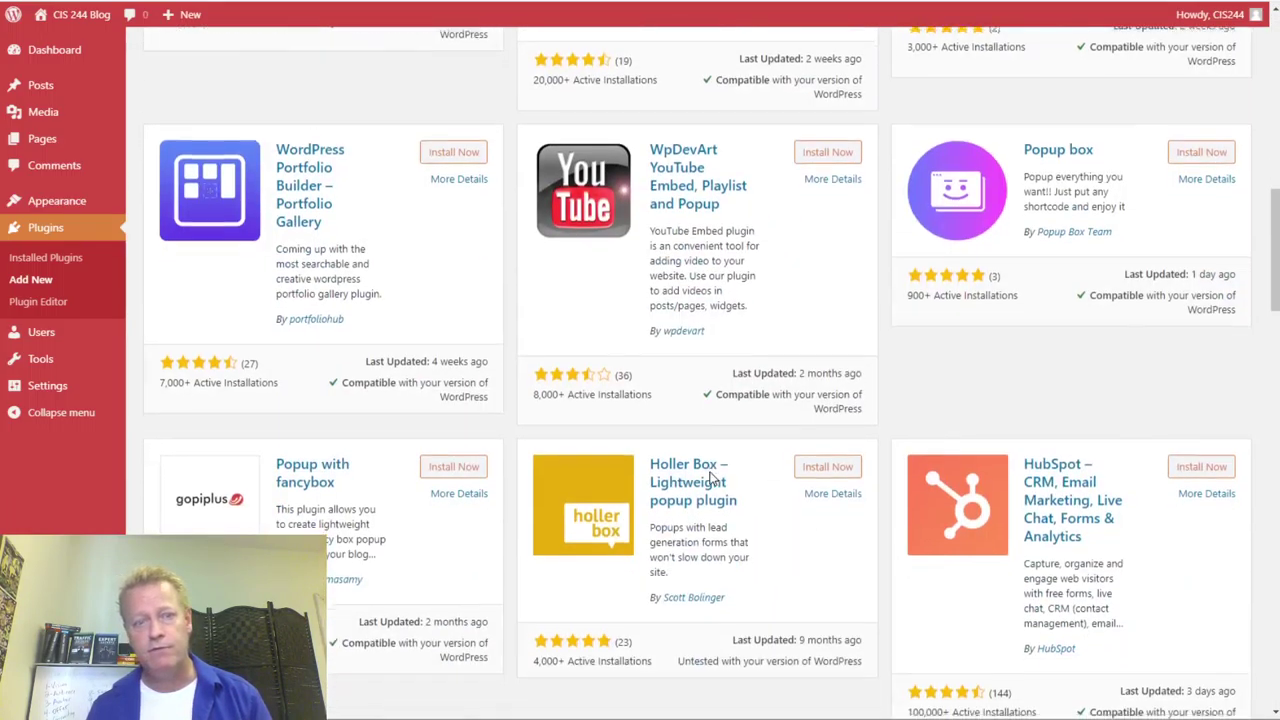
scroll(710, 478, down, 4)
scroll(710, 478, up, 3)
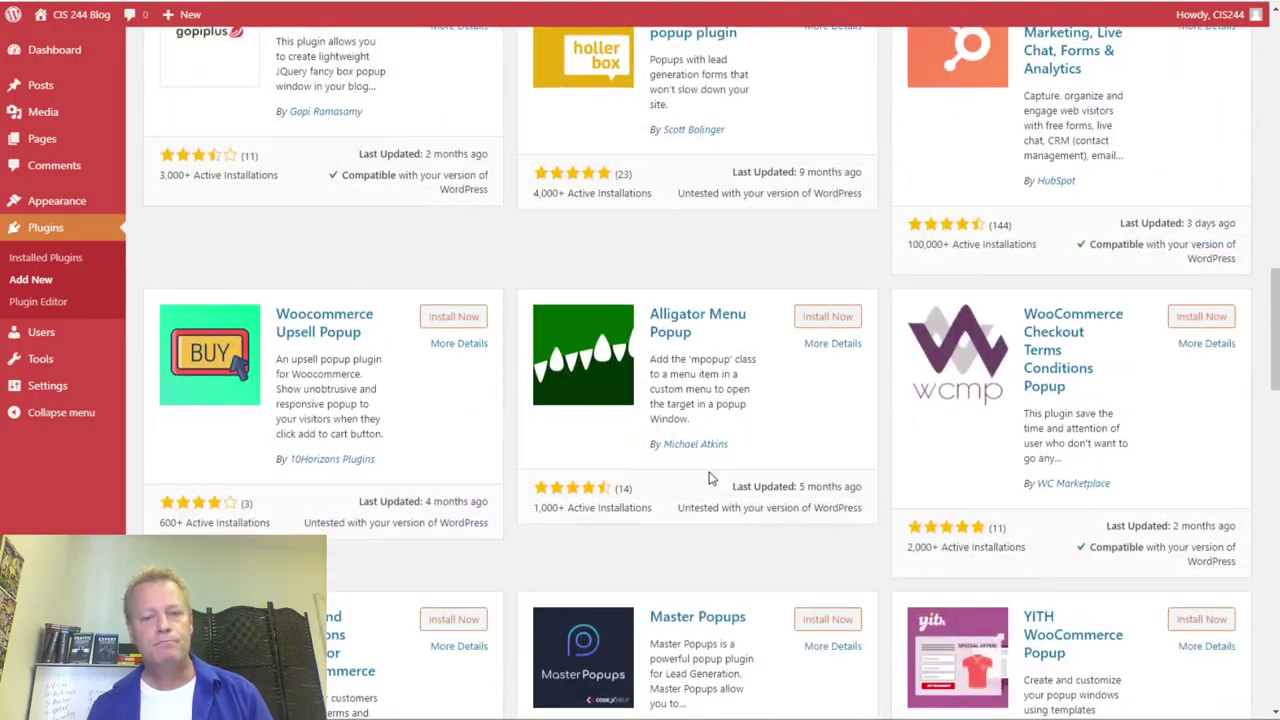
scroll(708, 478, down, 3)
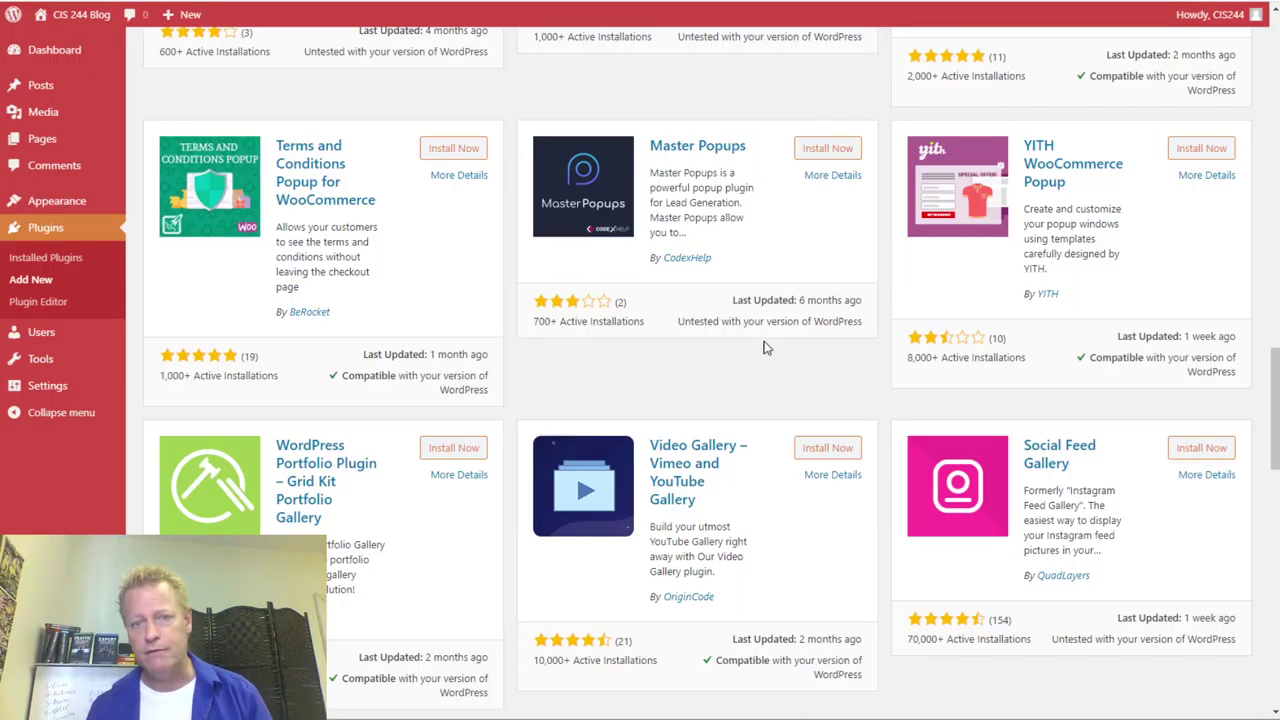
scroll(766, 346, down, 4)
scroll(766, 346, down, 8)
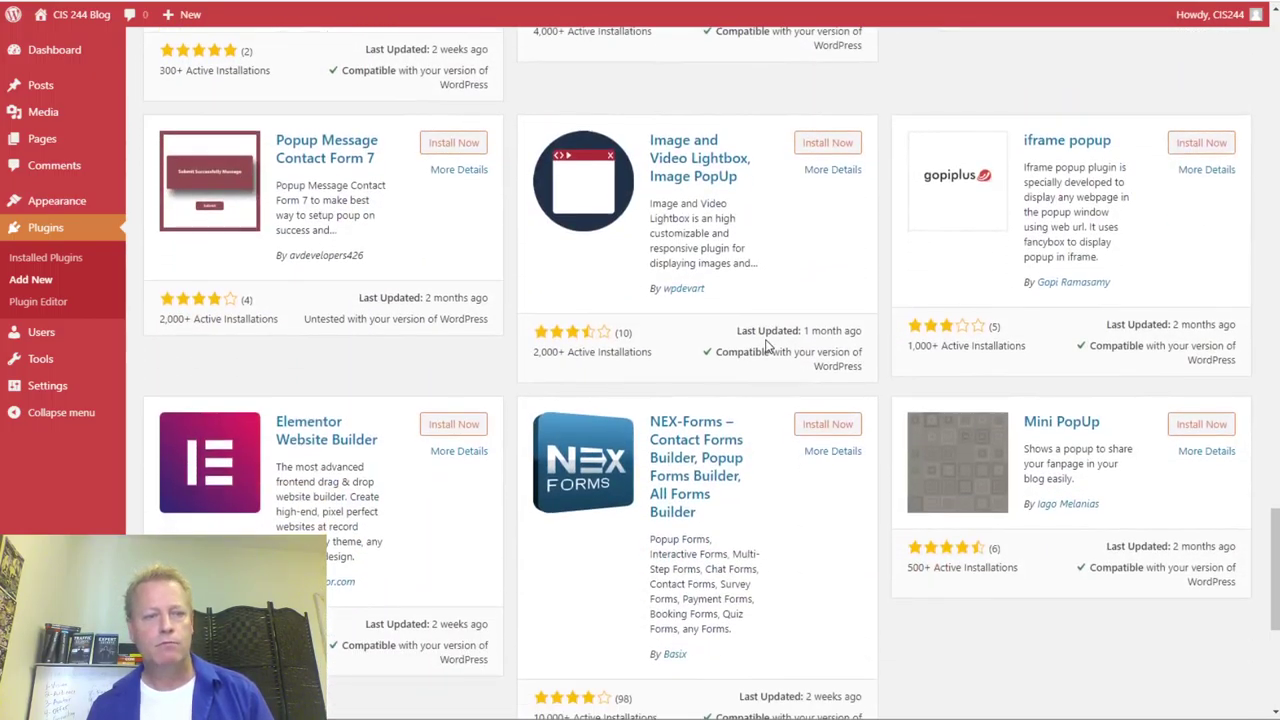
scroll(766, 346, down, 3)
scroll(766, 346, up, 5)
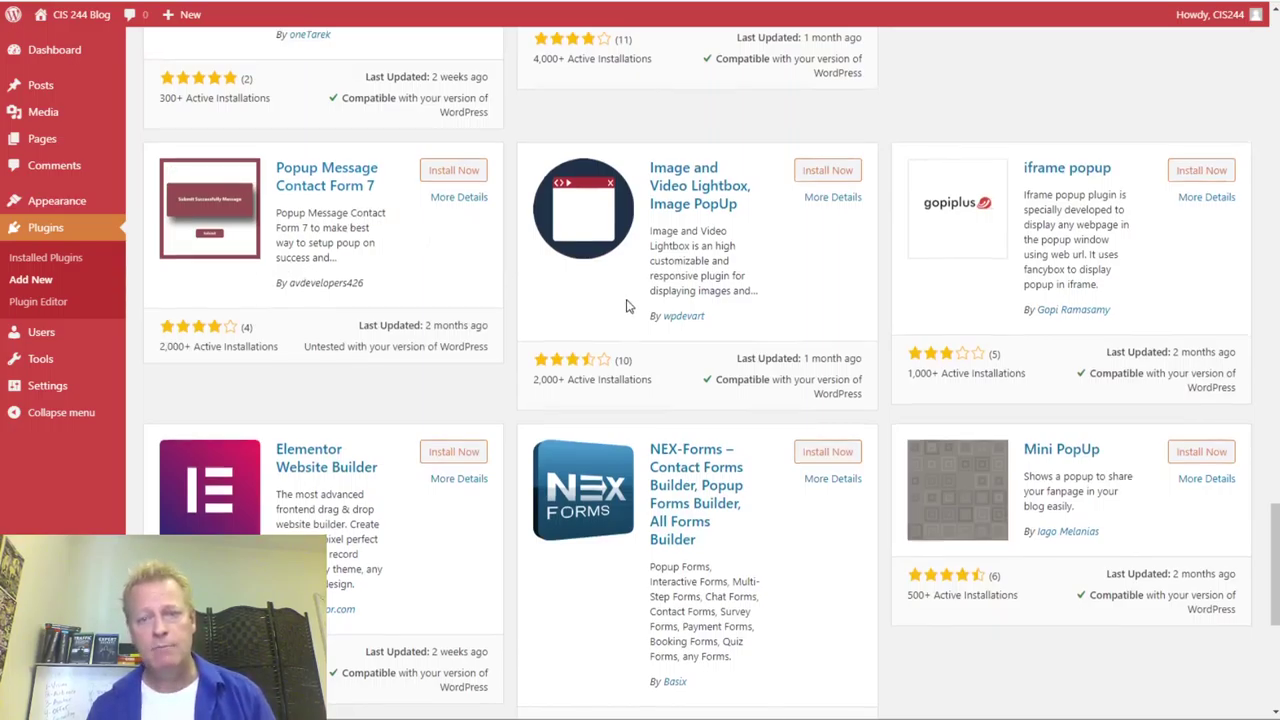
scroll(628, 306, down, 3)
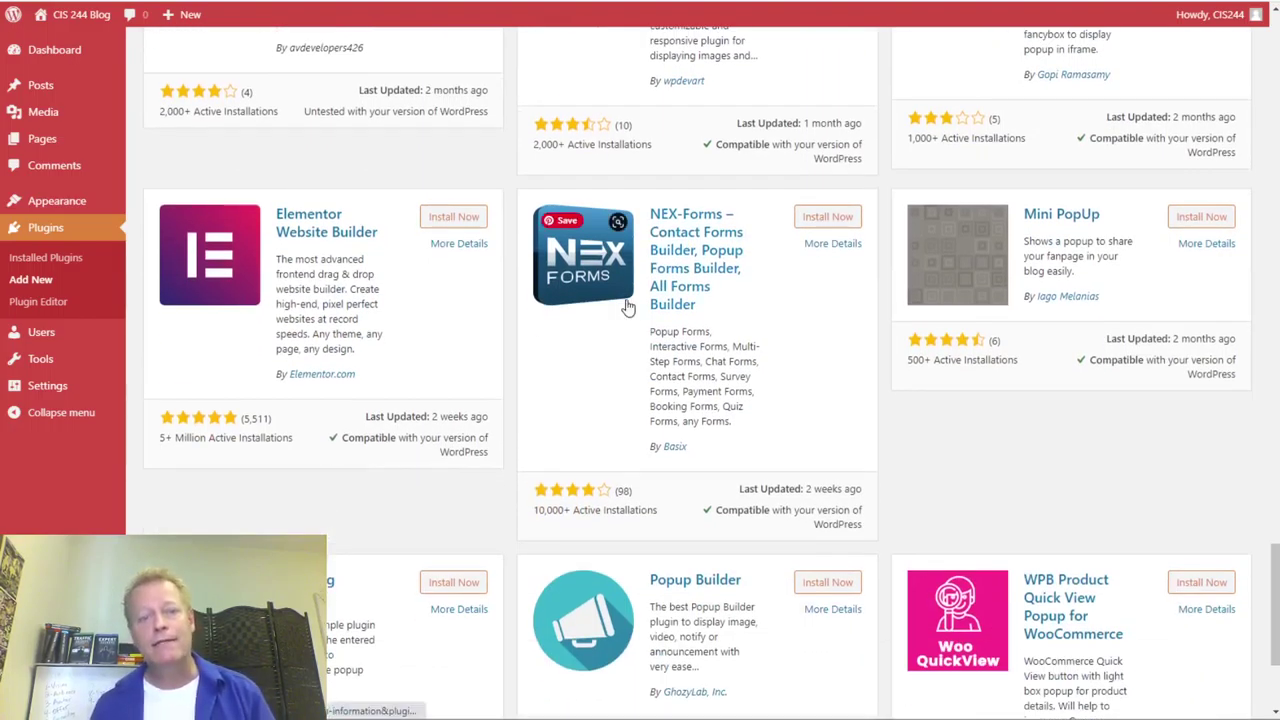
scroll(835, 352, up, 15)
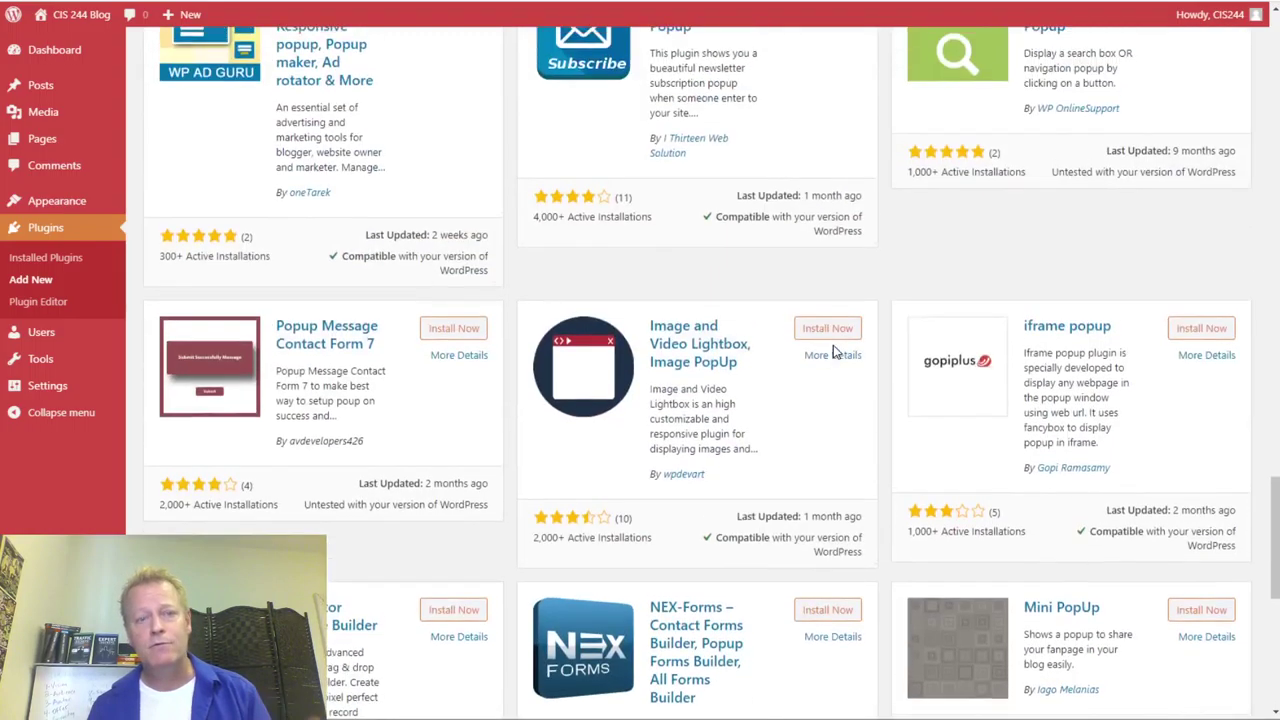
scroll(833, 354, up, 6)
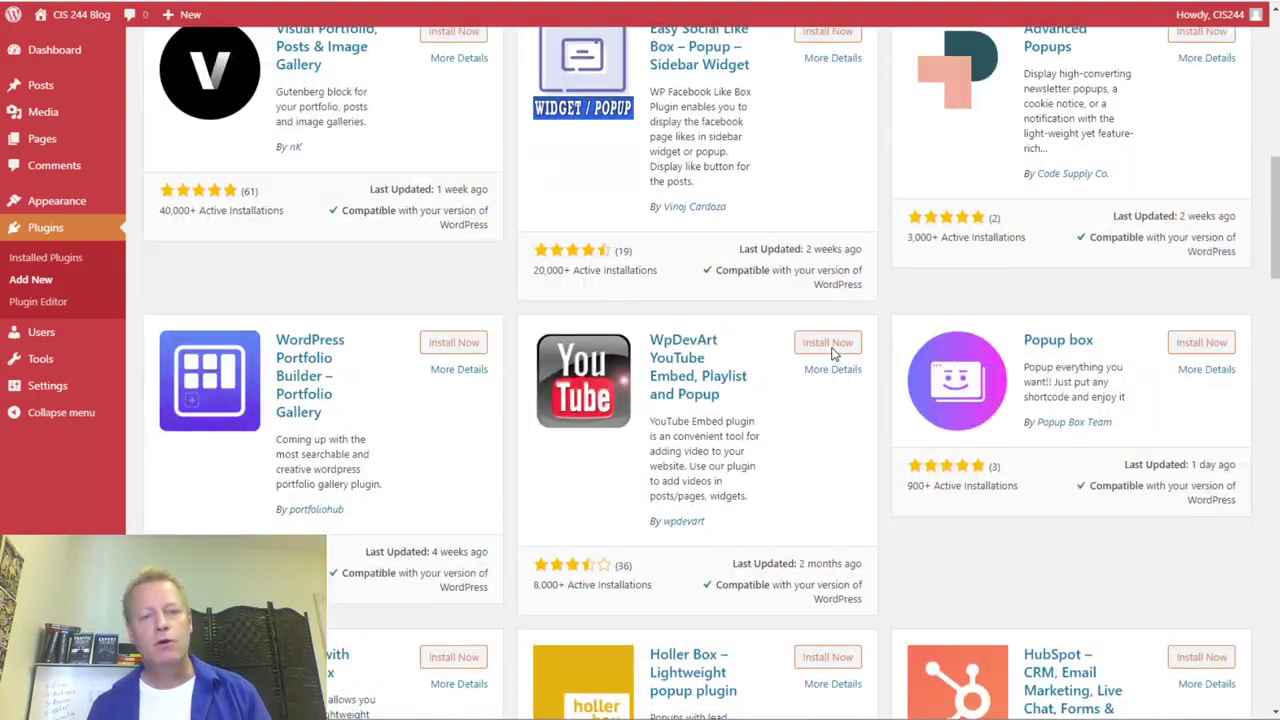
scroll(833, 355, up, 10)
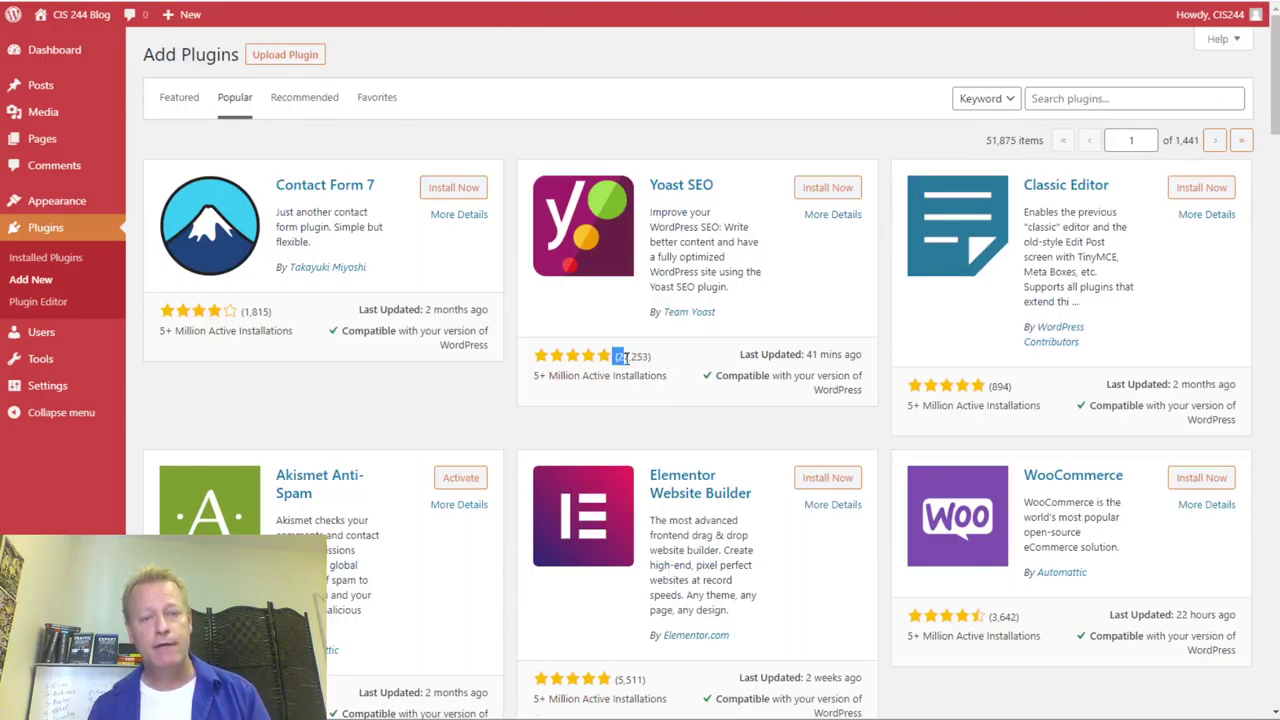
- Find Really Simple SSL in the Popular plugins list and install it
scroll(1097, 403, down, 5)
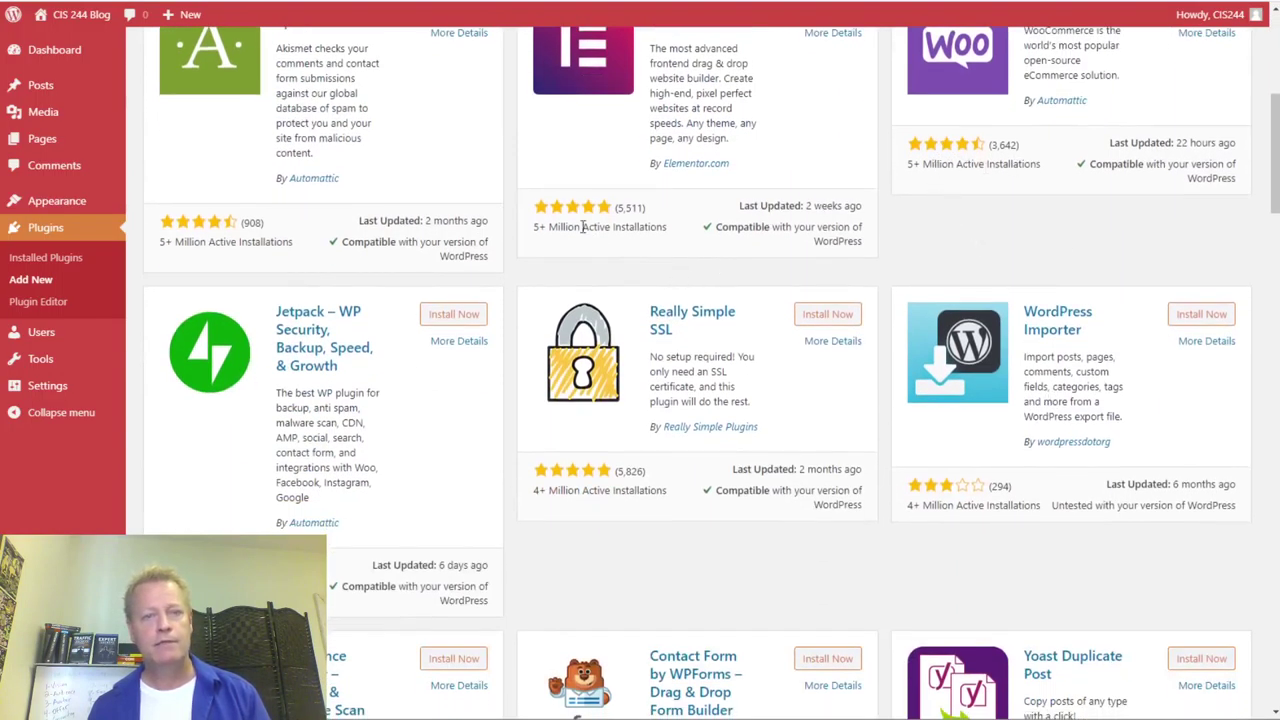
scroll(278, 517, down, 3)
scroll(586, 458, down, 13)
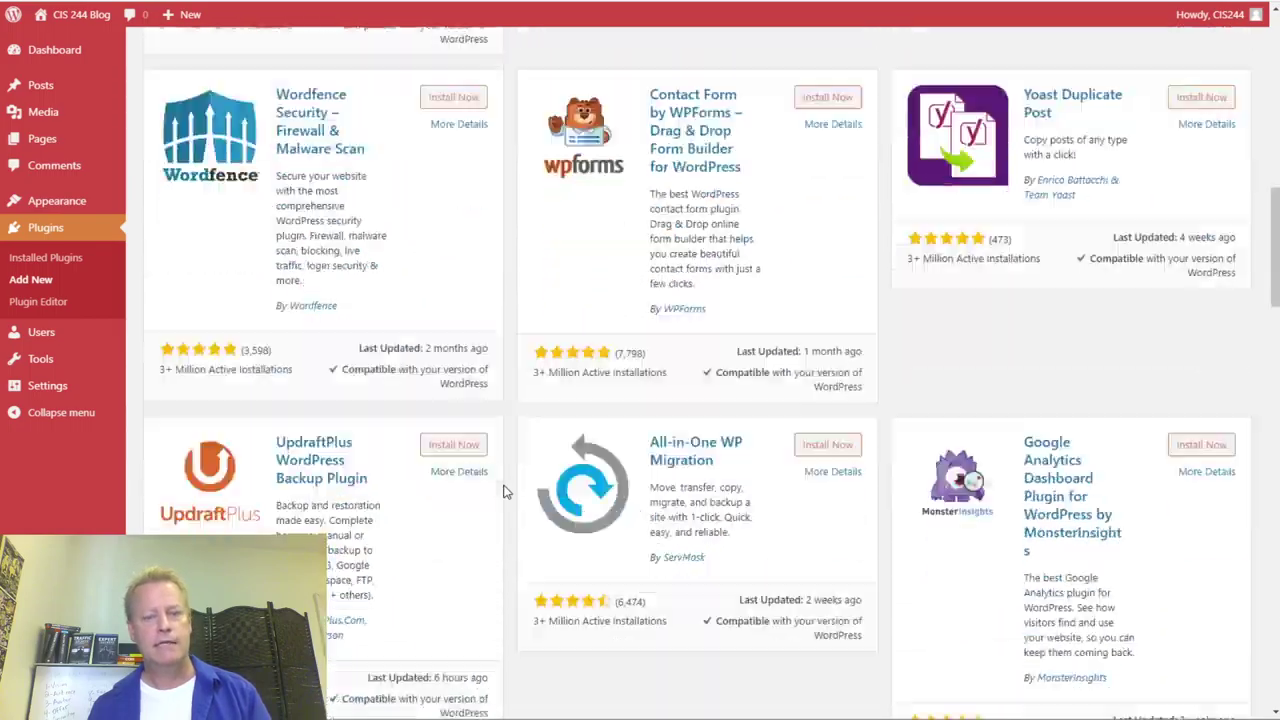
scroll(586, 458, down, 13)
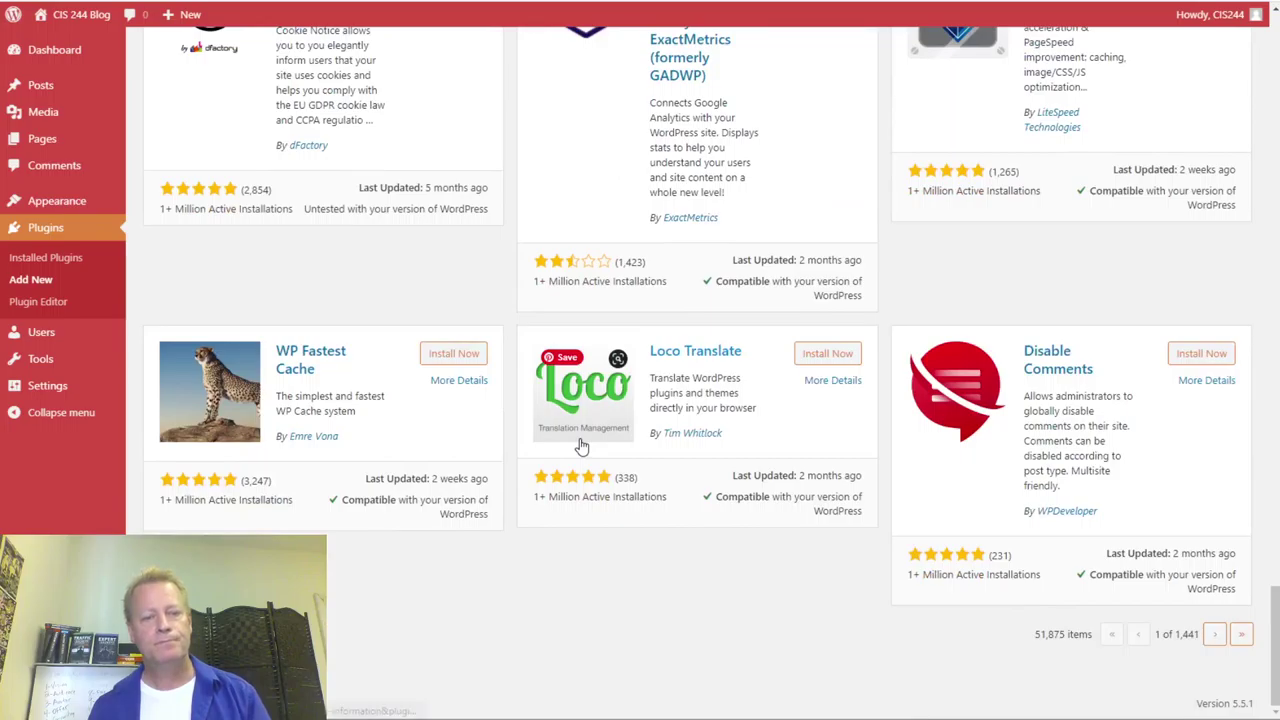
scroll(560, 500, up, 20)
scroll(527, 544, up, 6)
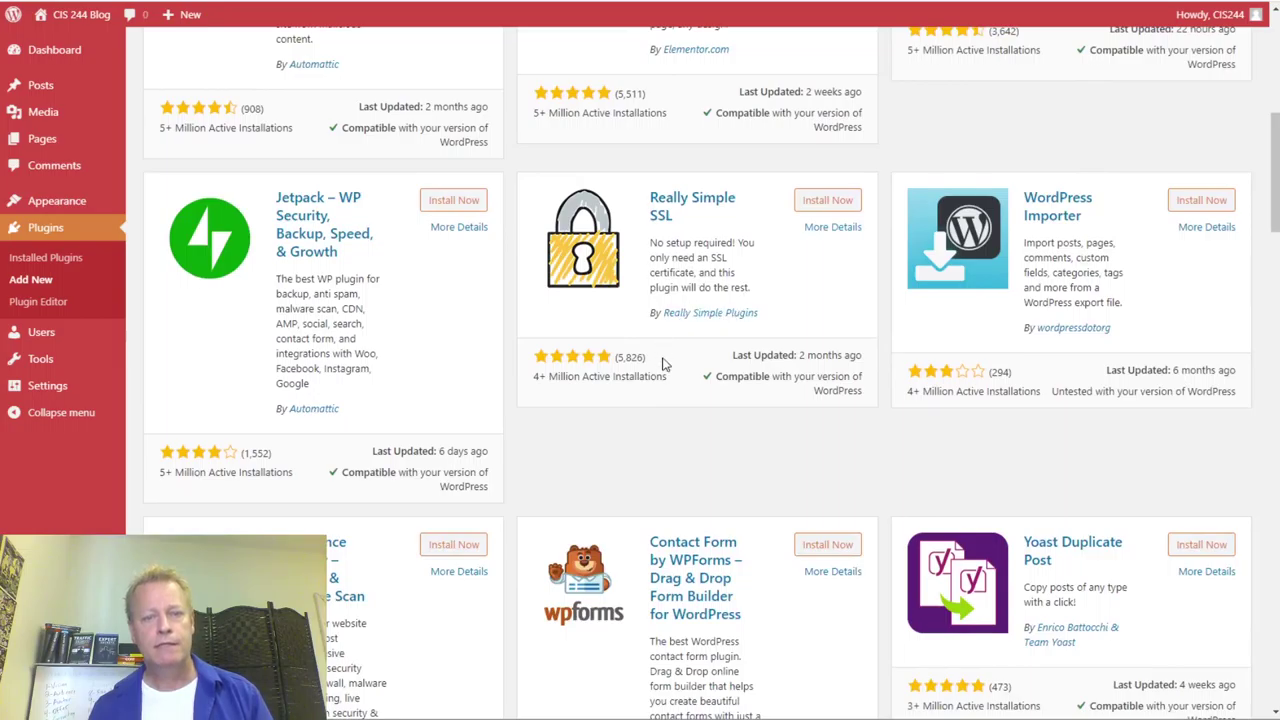
click(826, 210)
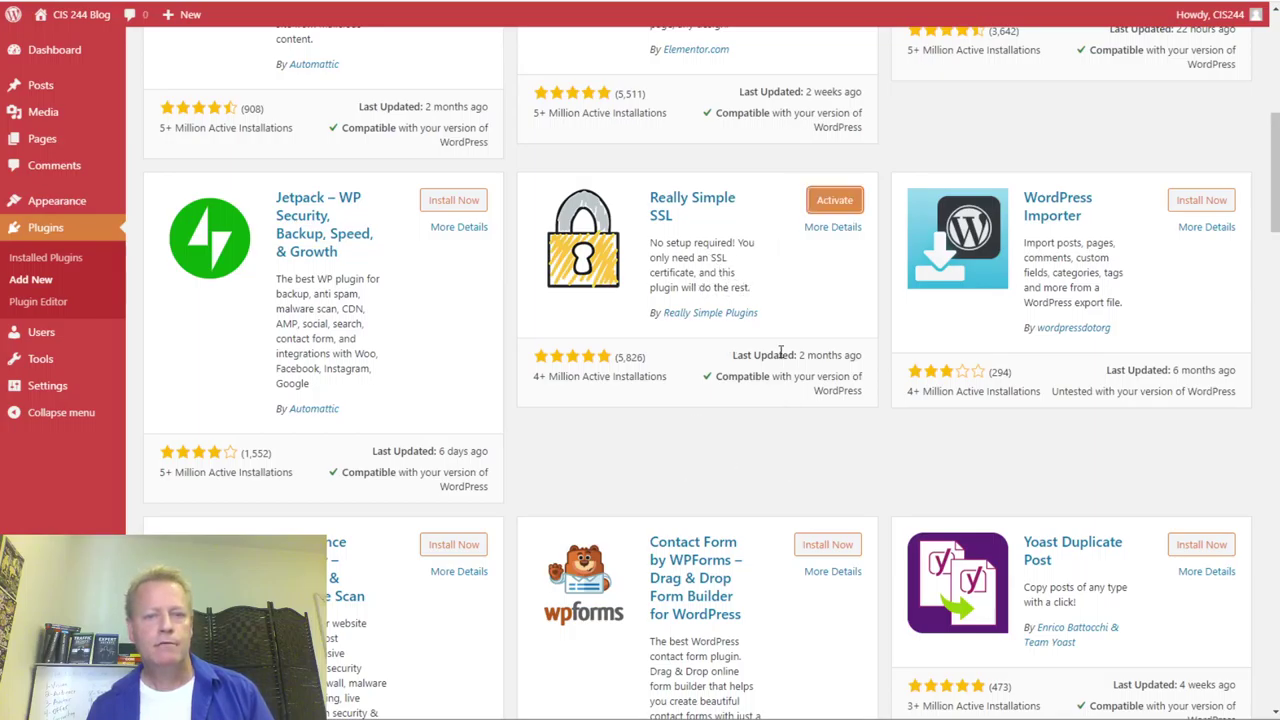
- Read the full Really Simple SSL plugin details, then close the details window
click(838, 230)
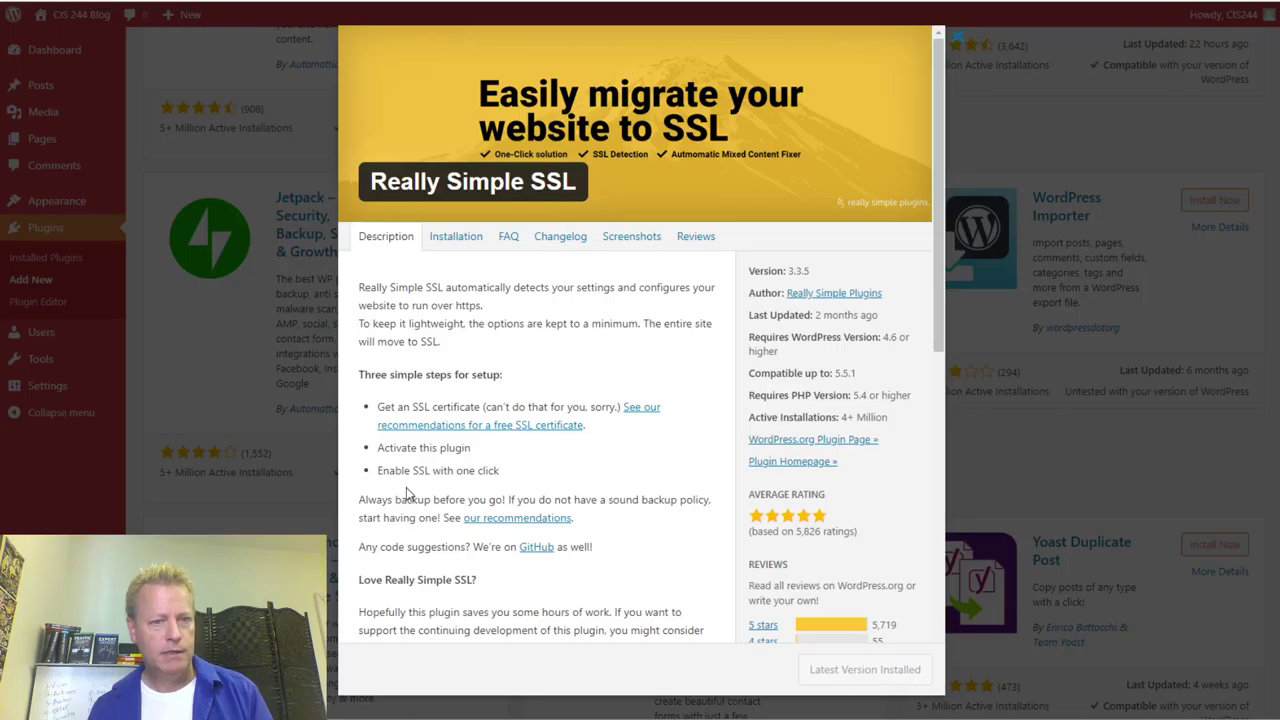
scroll(535, 487, down, 8)
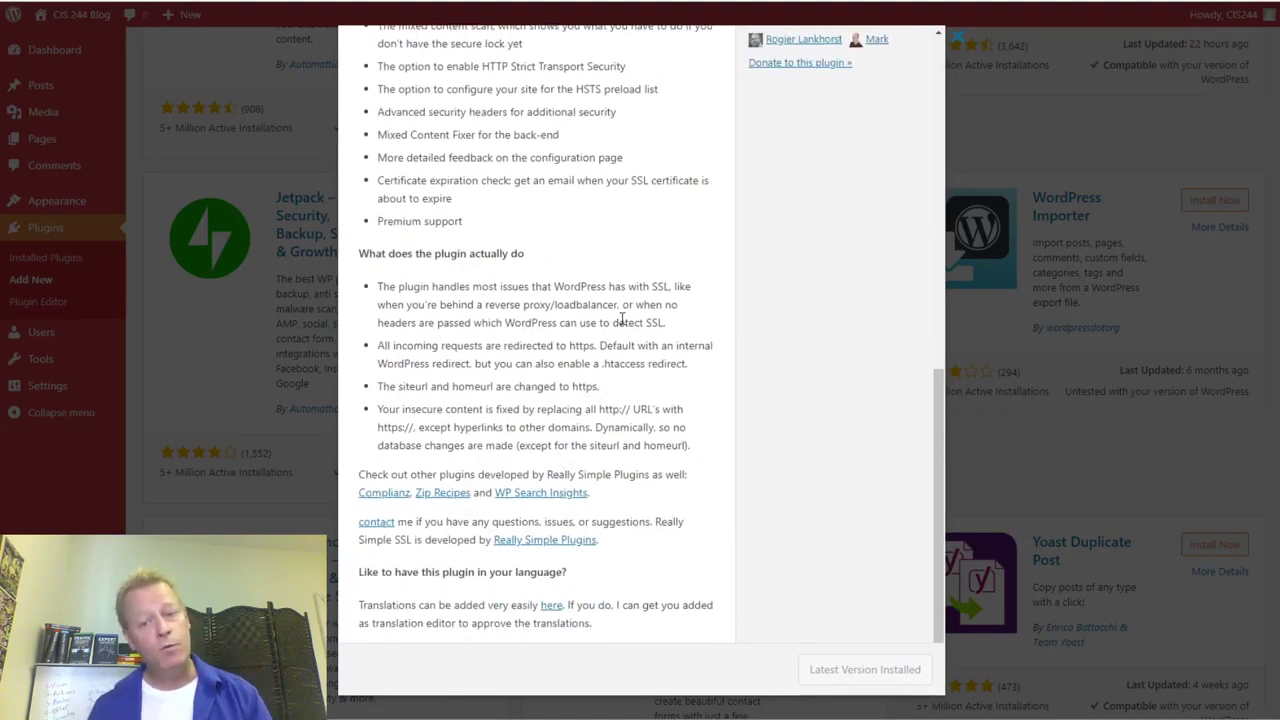
scroll(903, 117, up, 4)
click(1096, 95)
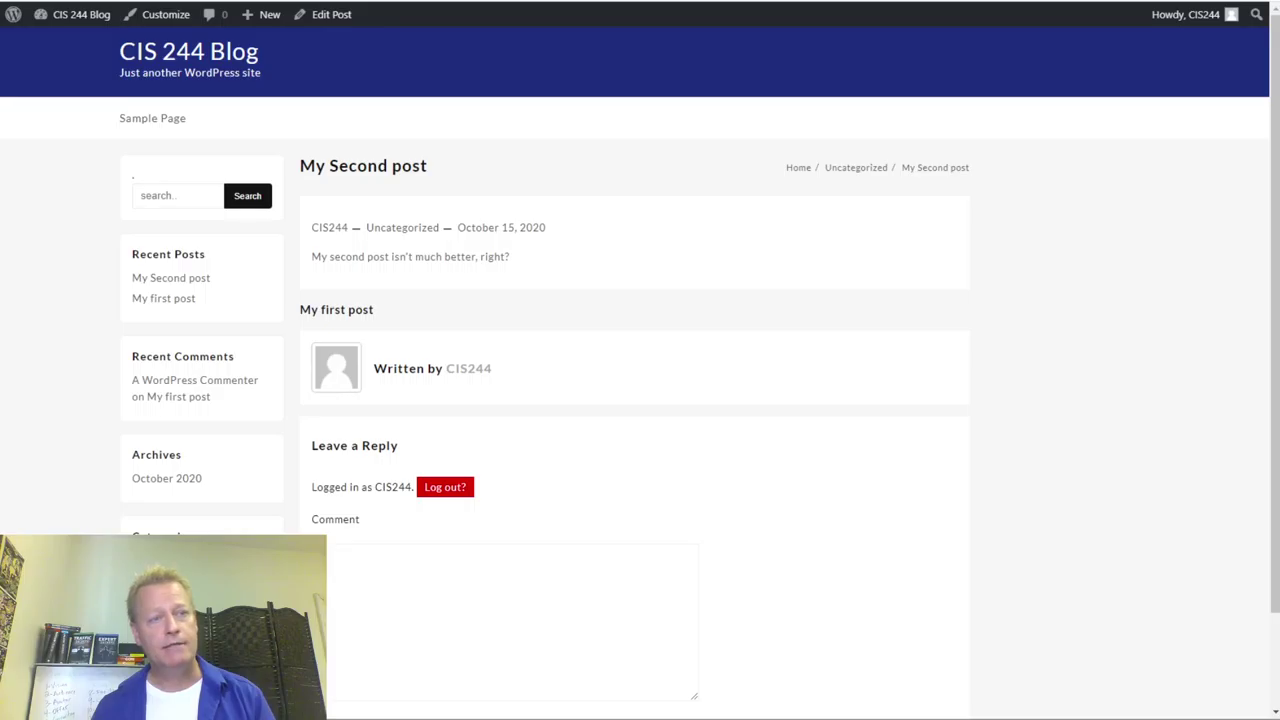
- Return to the ClickeCourse blog page and highlight the note about setting your own domain
key(ctrl+w)
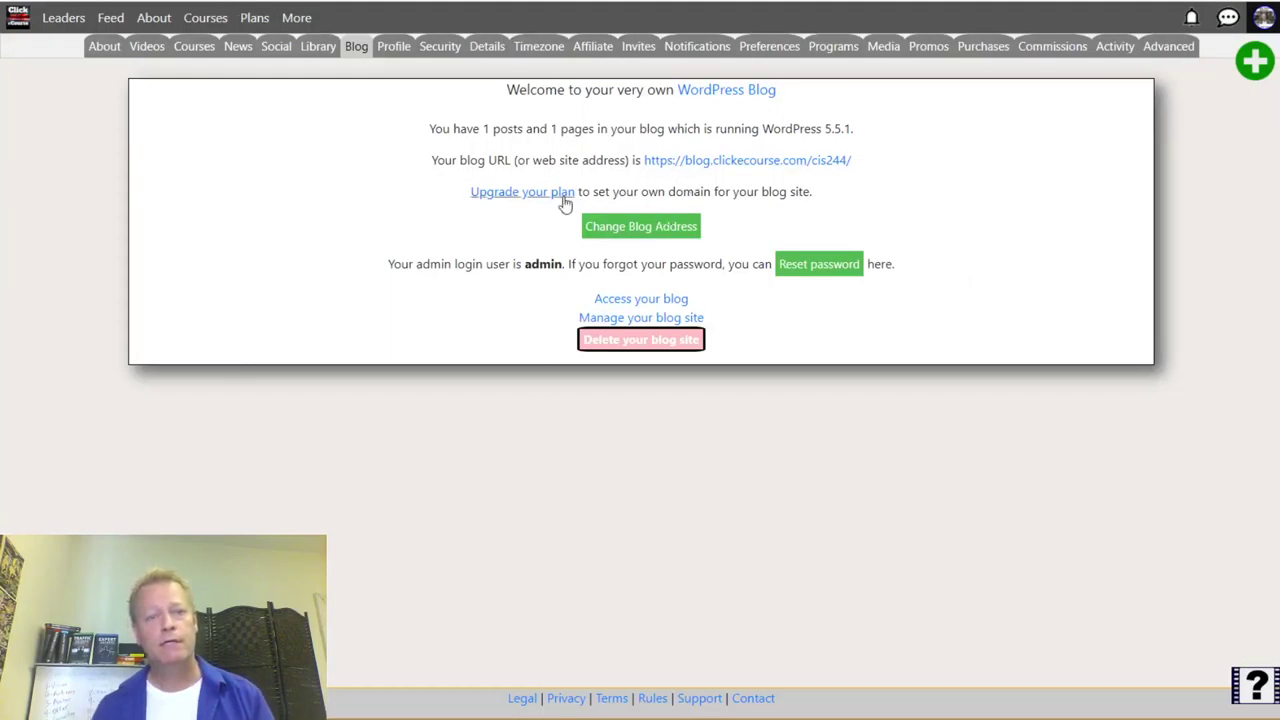
drag(788, 191, 636, 191)
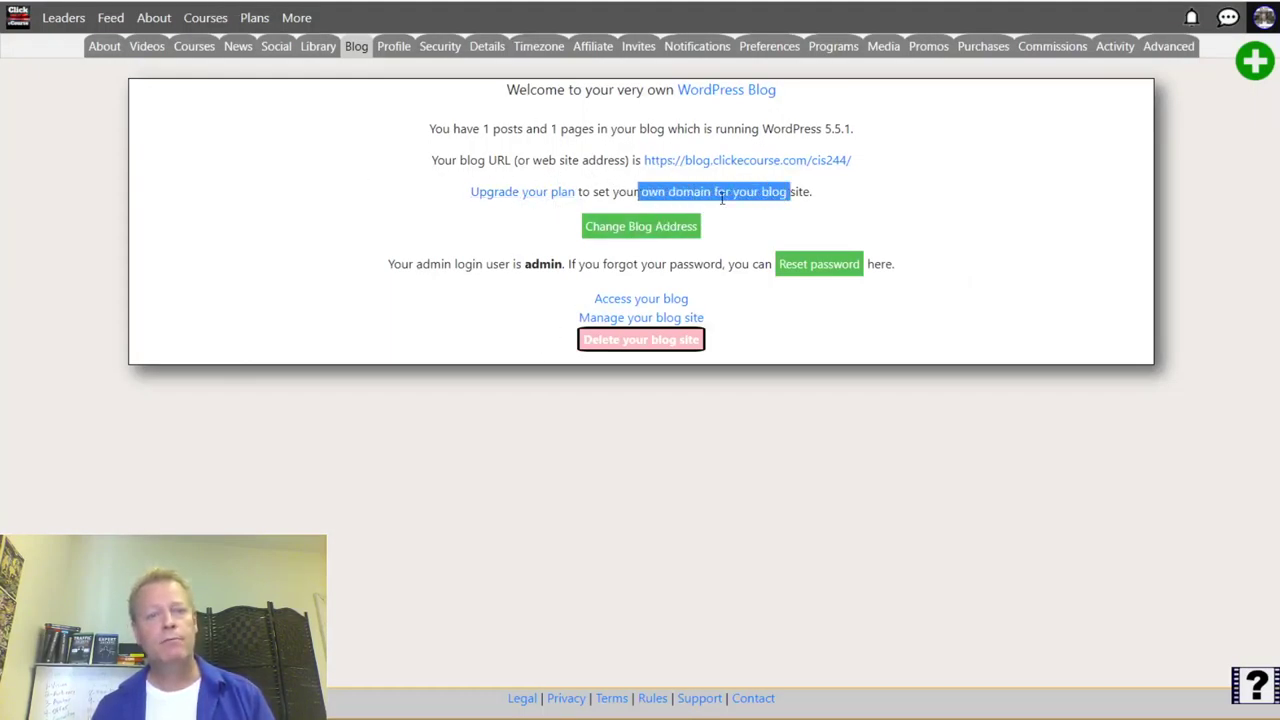
click(737, 191)
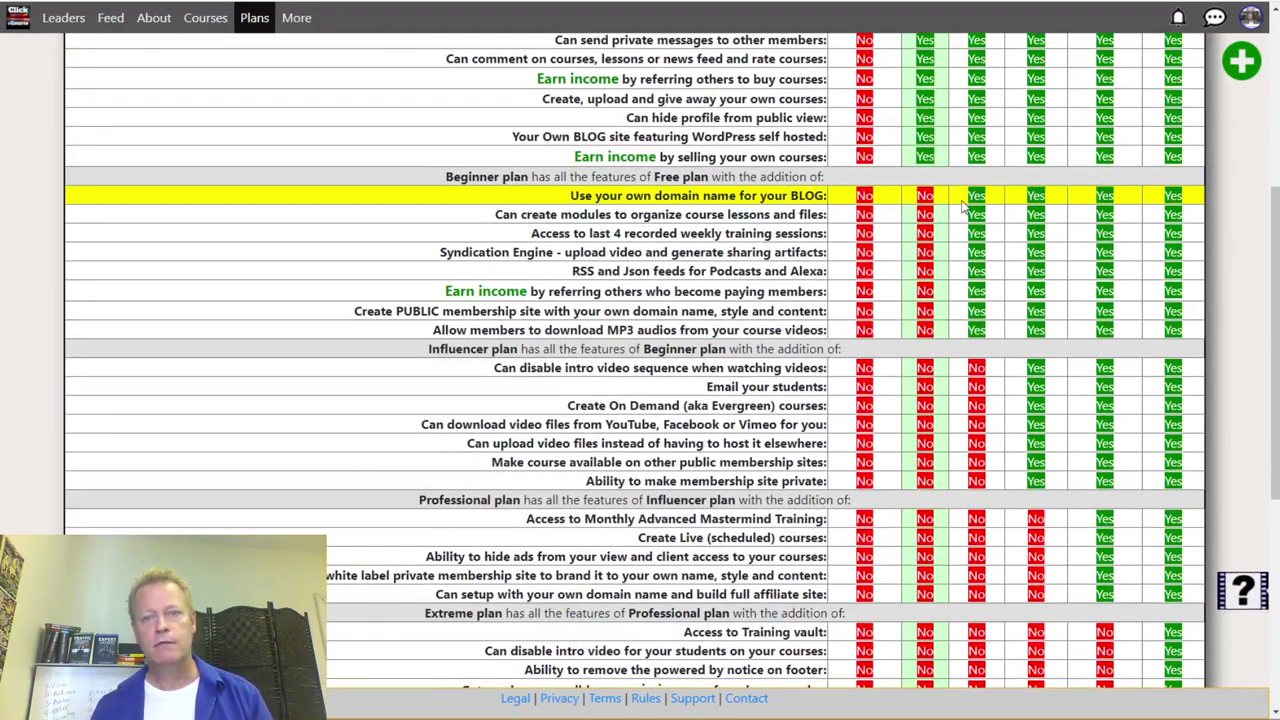
- Compare plans, noting Beginner's own-domain support and $10.00/month price, then select the Beginner plan
double_click(995, 207)
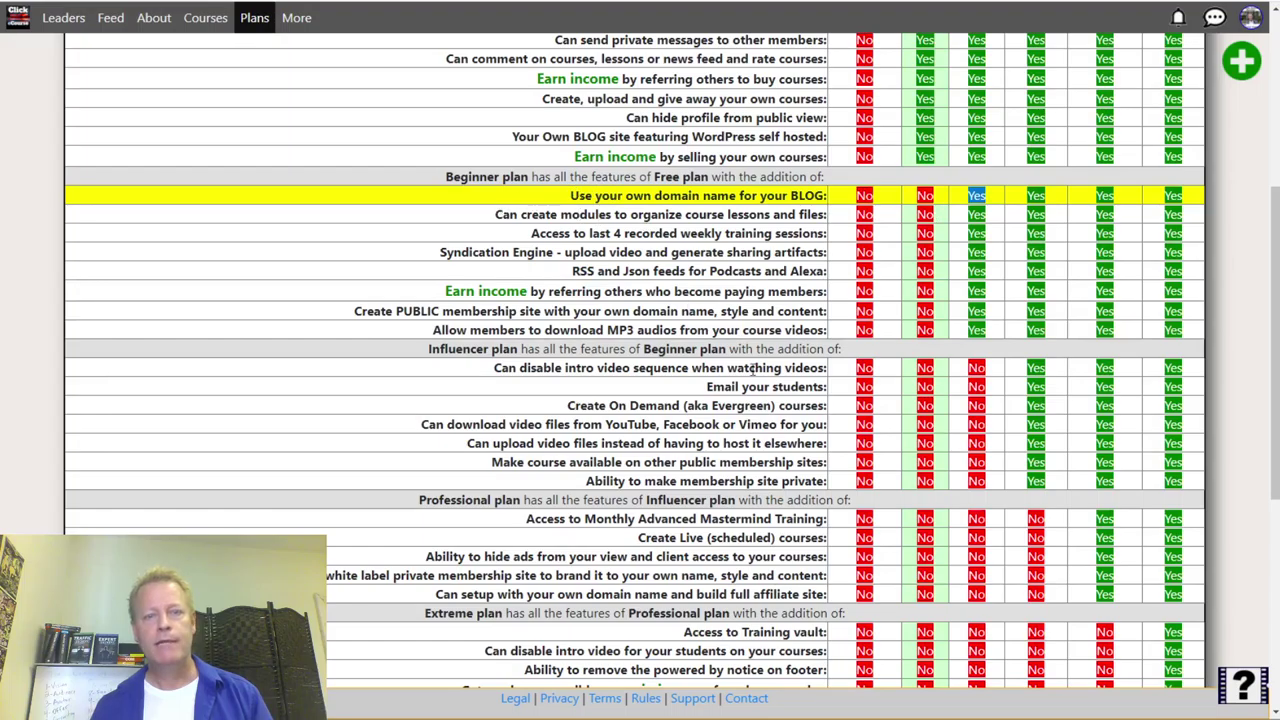
scroll(686, 310, down, 5)
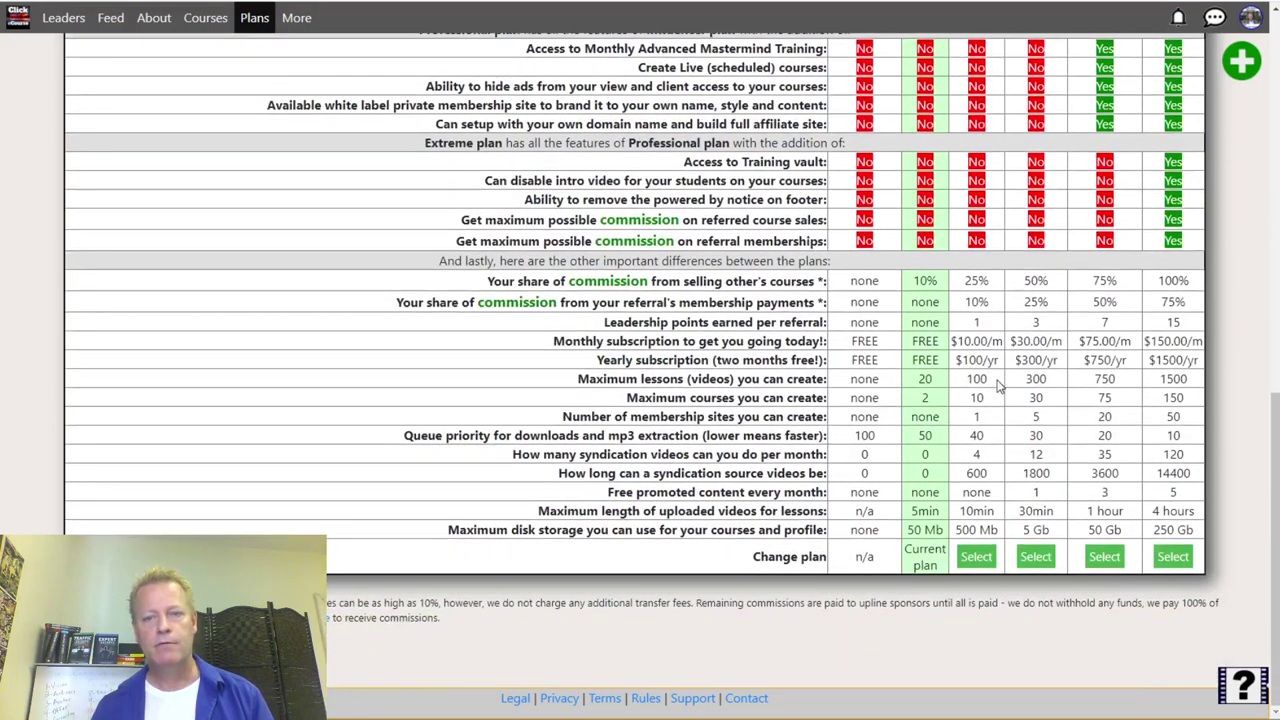
drag(1004, 341, 960, 377)
scroll(960, 377, up, 6)
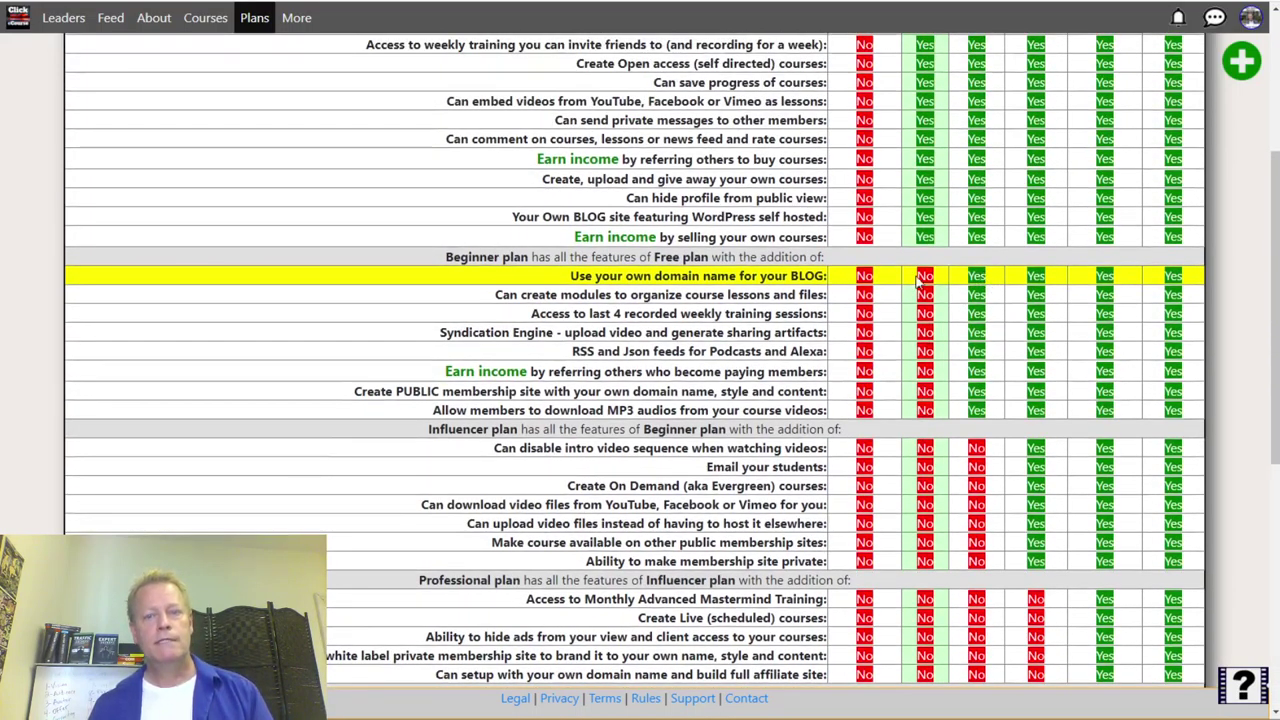
drag(583, 292, 782, 277)
click(765, 313)
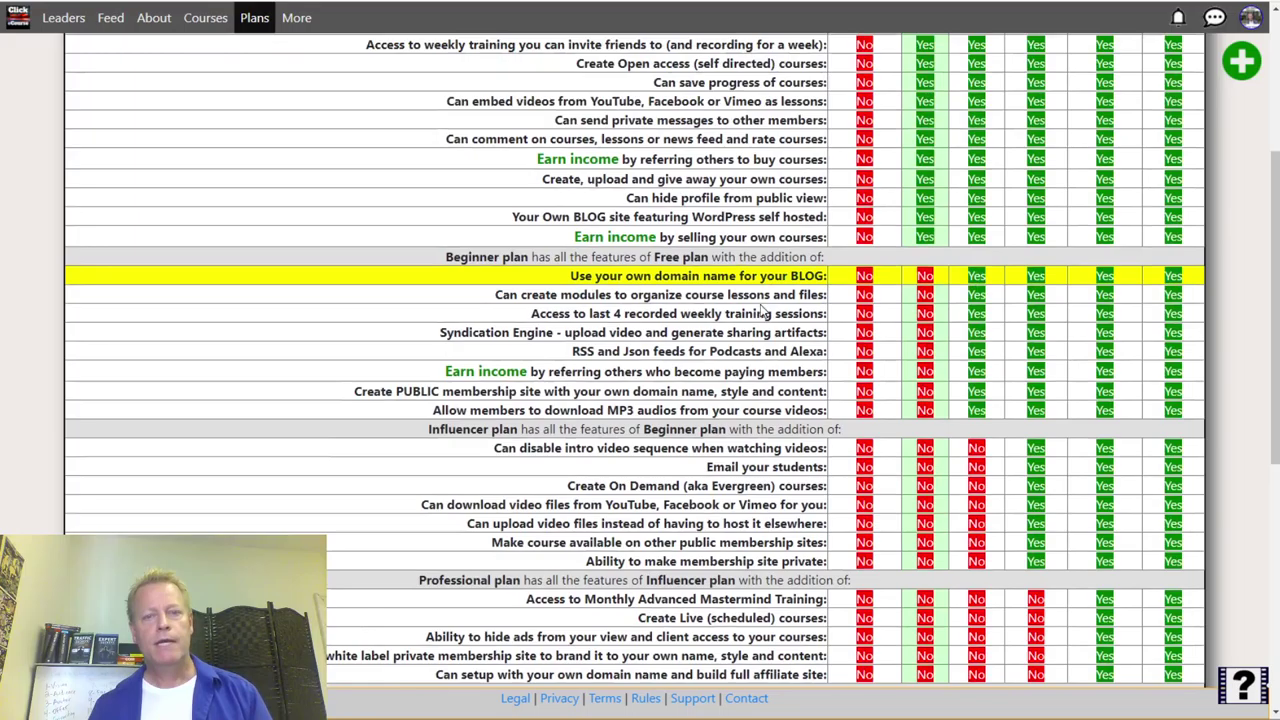
scroll(810, 470, down, 6)
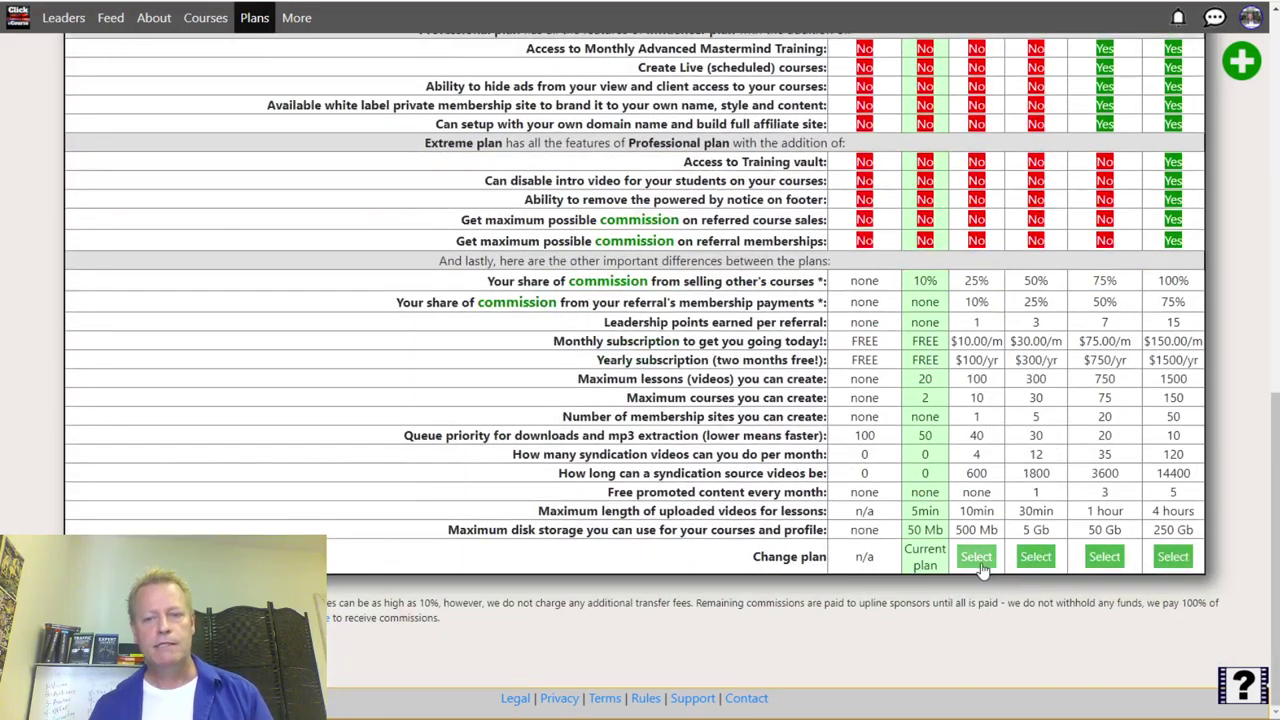
click(980, 560)
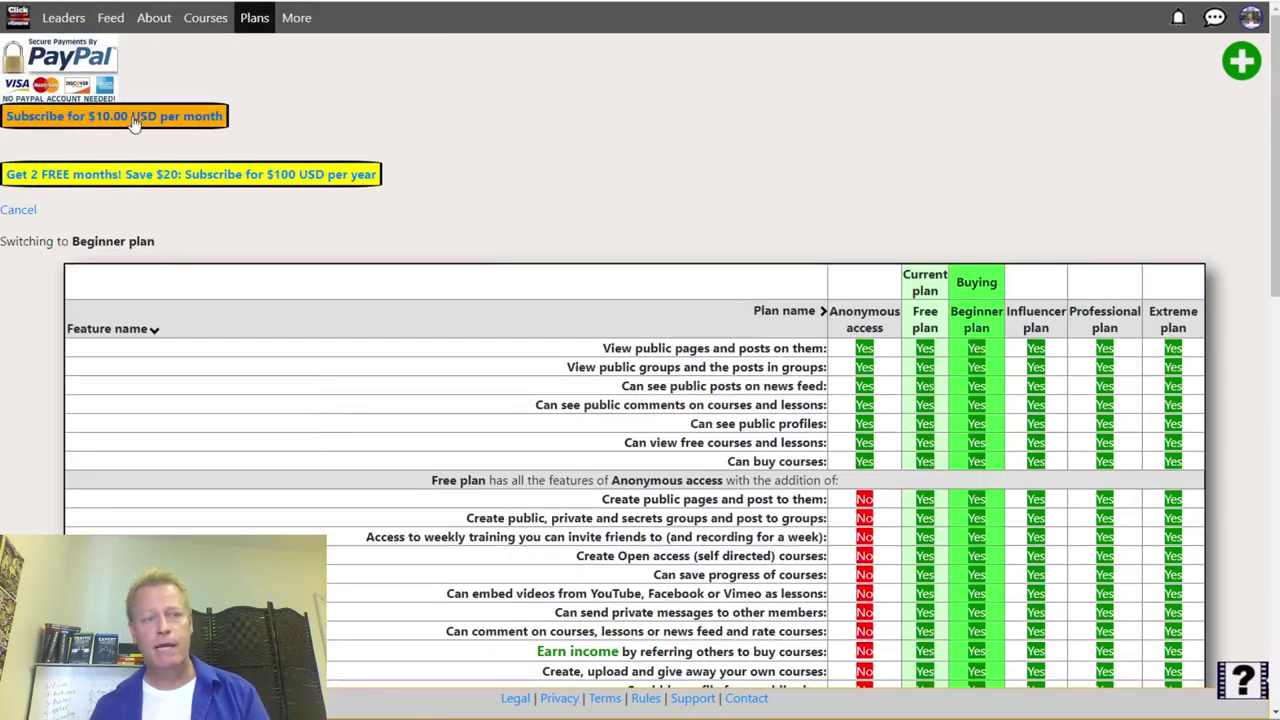
- Start the $100 yearly PayPal subscription and choose to pay by credit or debit card
click(201, 176)
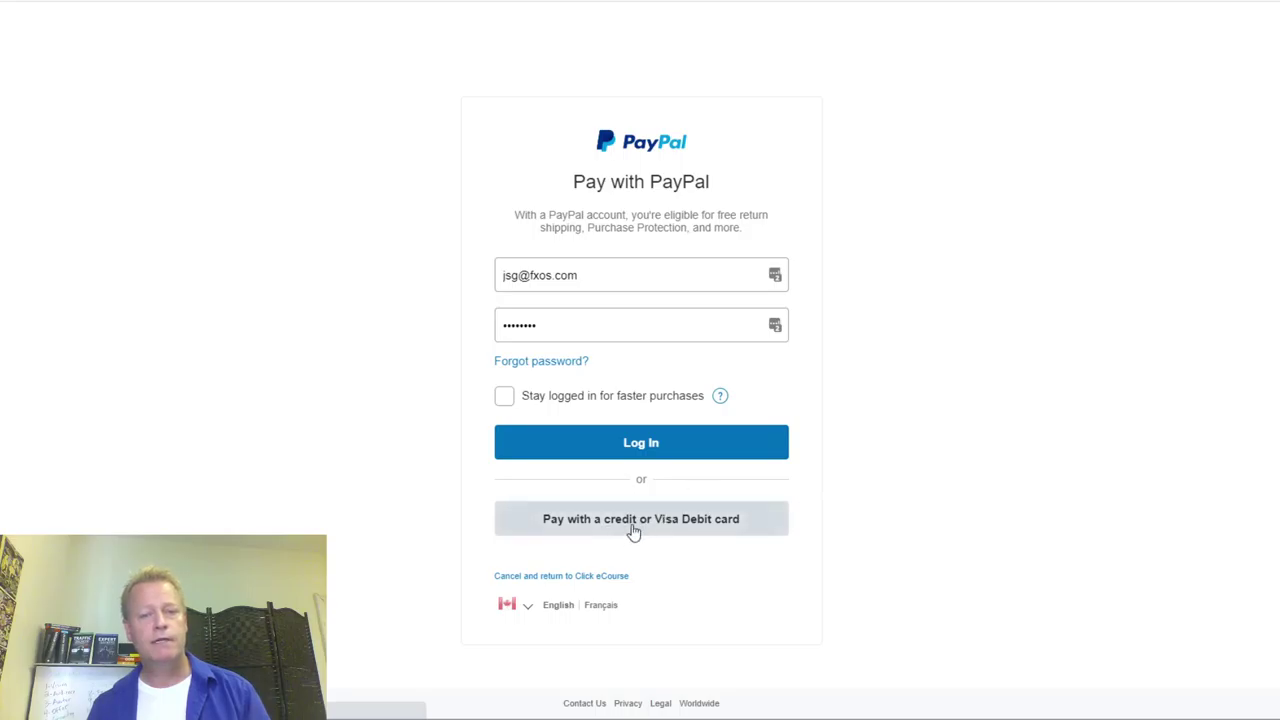
click(787, 531)
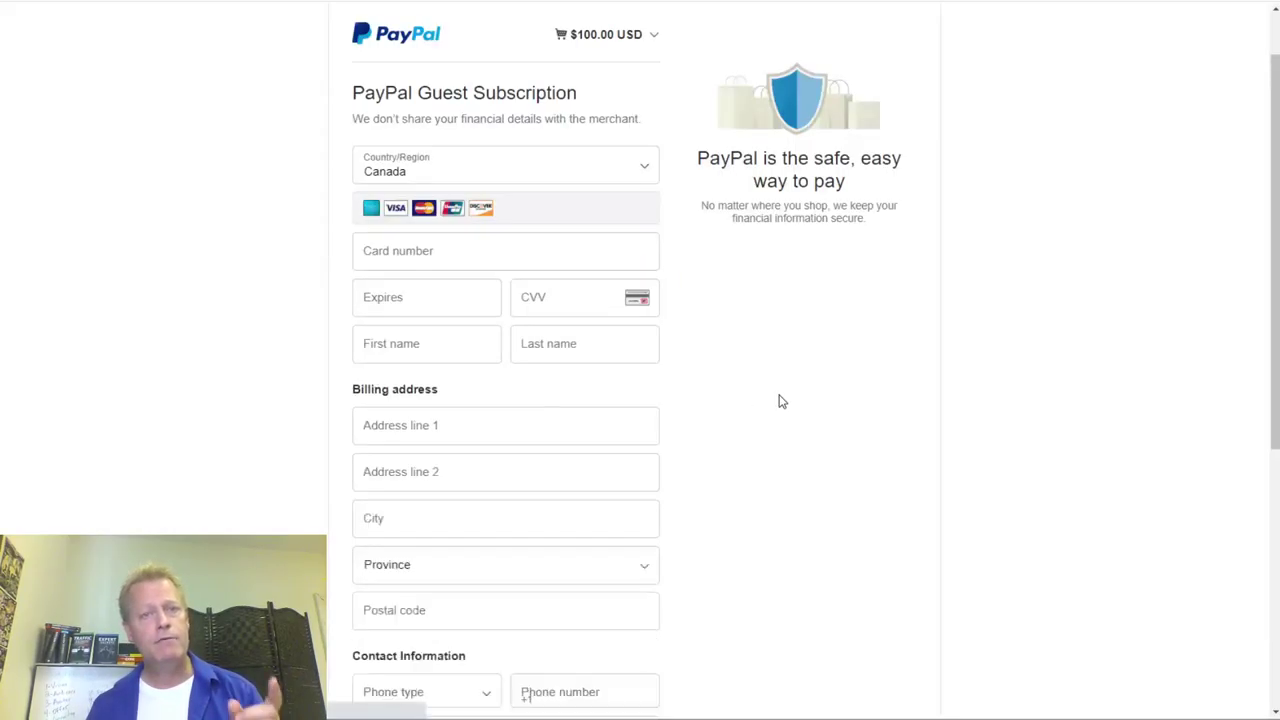
scroll(730, 420, down, 5)
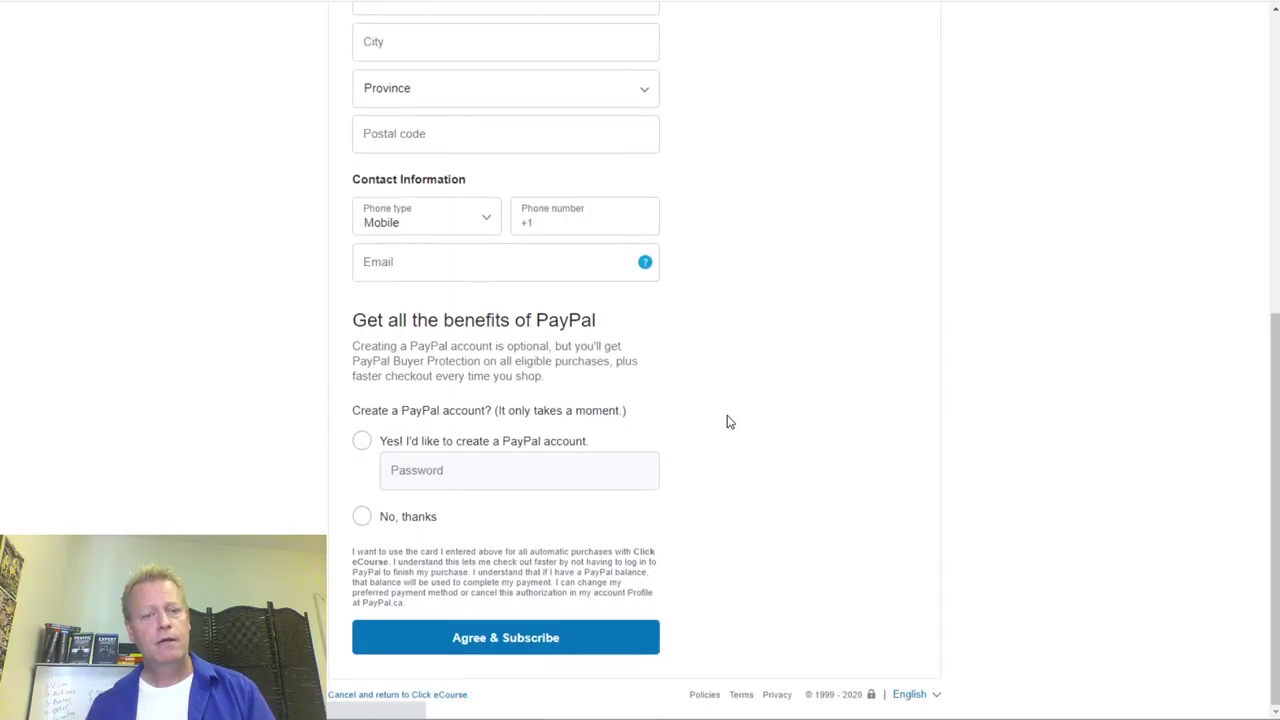
scroll(727, 420, up, 5)
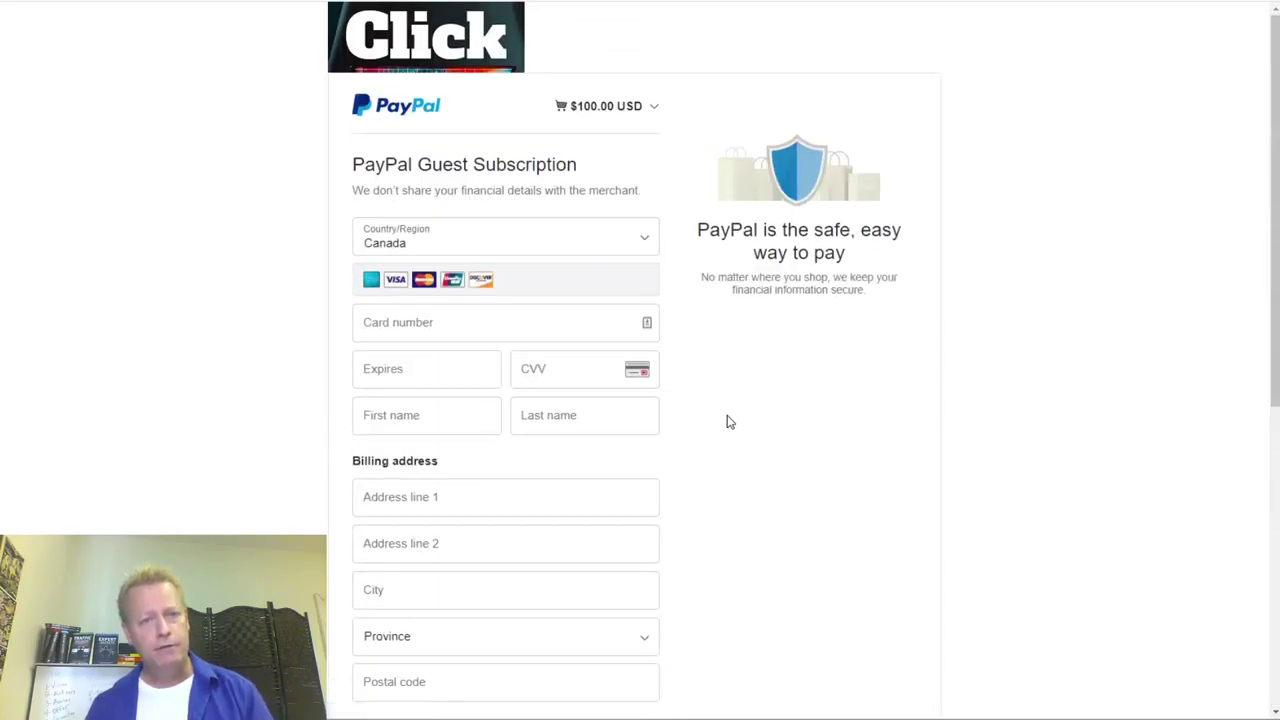
scroll(728, 421, down, 5)
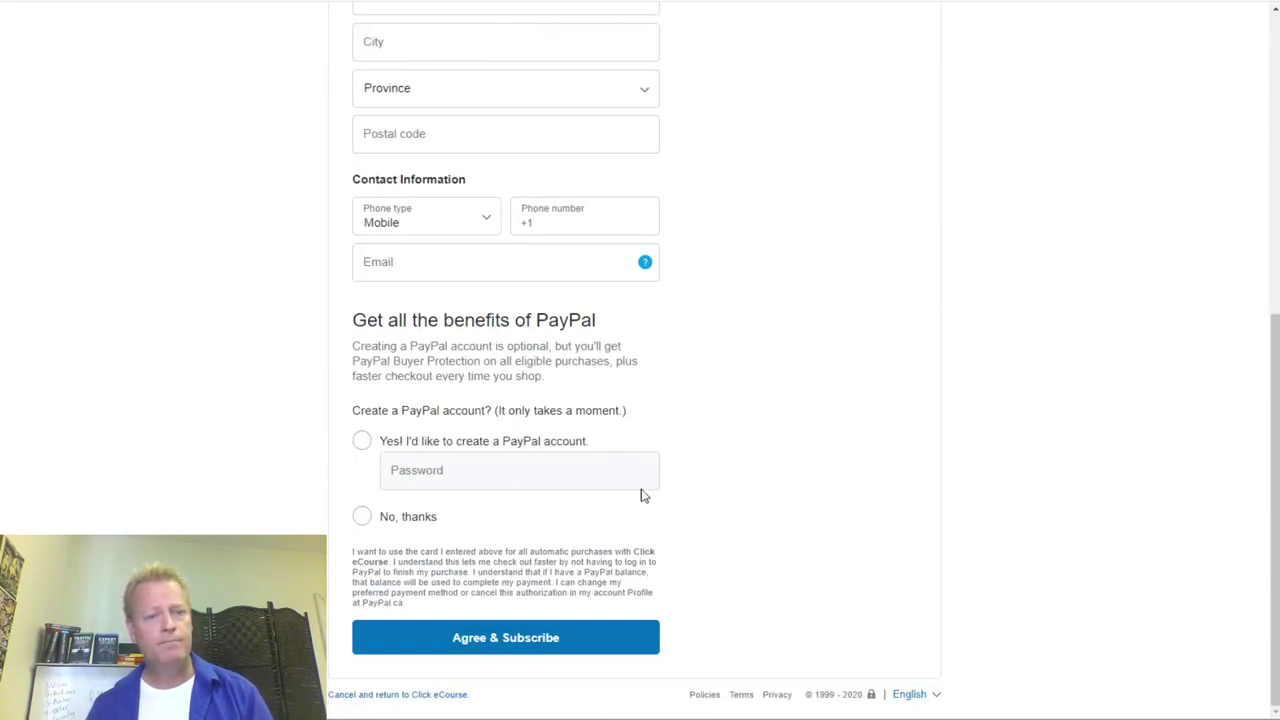
- Decline a PayPal account, accept the privacy statement, then cancel and return to Click eCourse
click(362, 516)
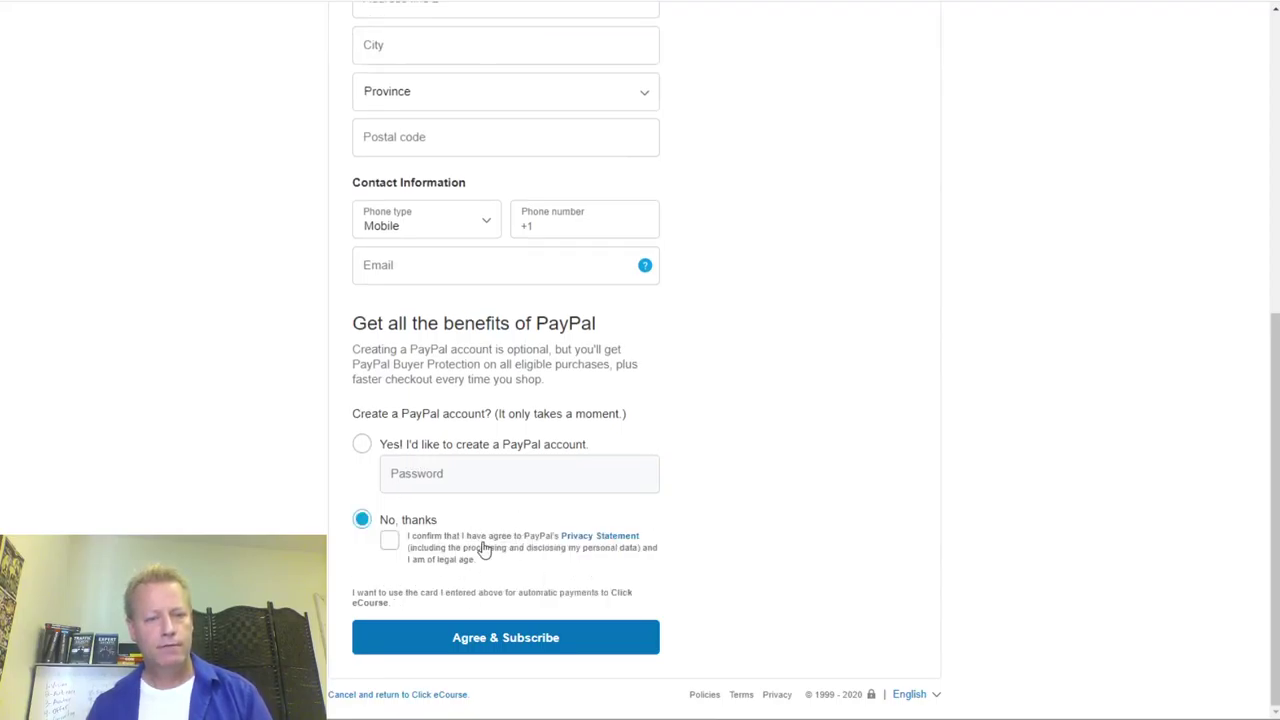
click(406, 550)
scroll(683, 511, up, 3)
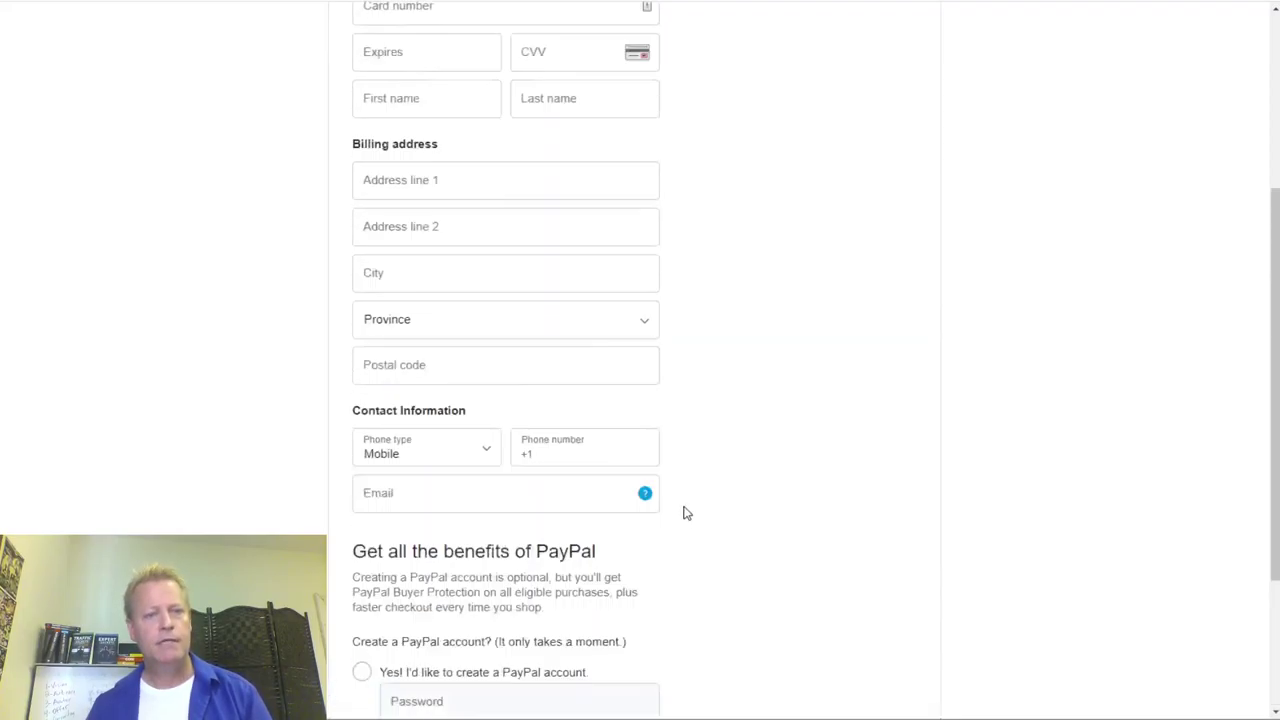
scroll(517, 366, up, 3)
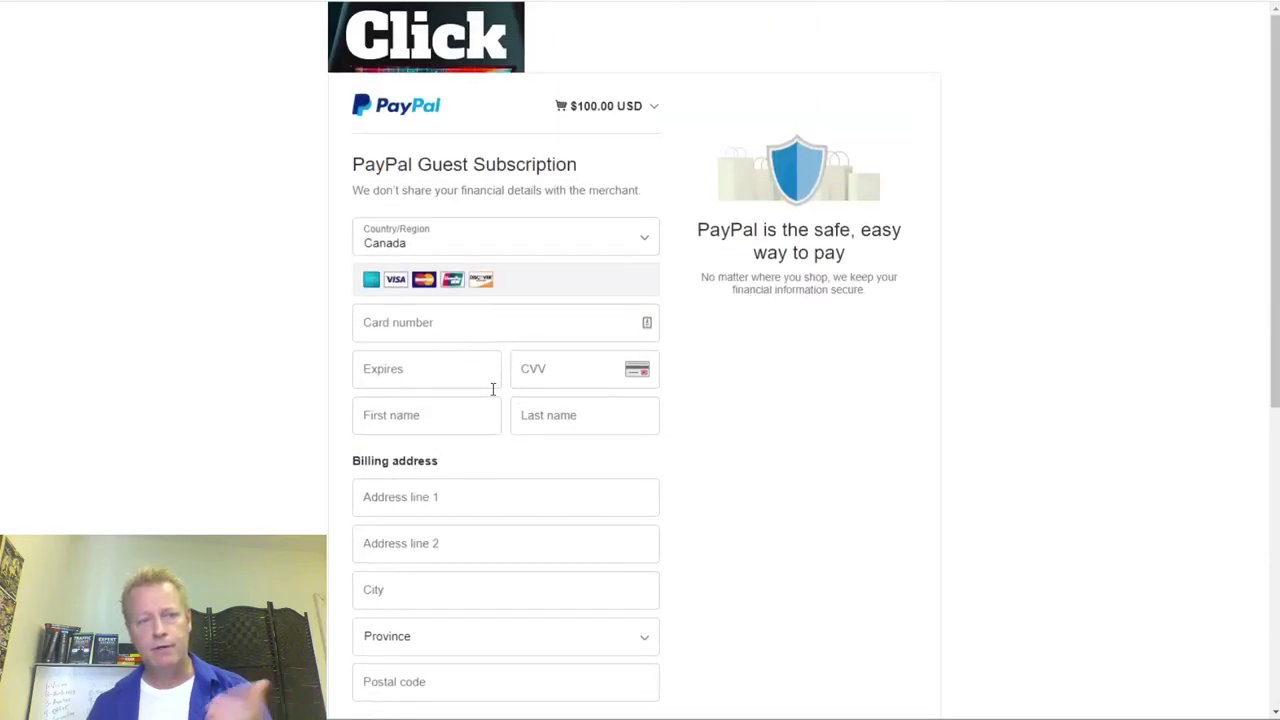
scroll(606, 469, down, 5)
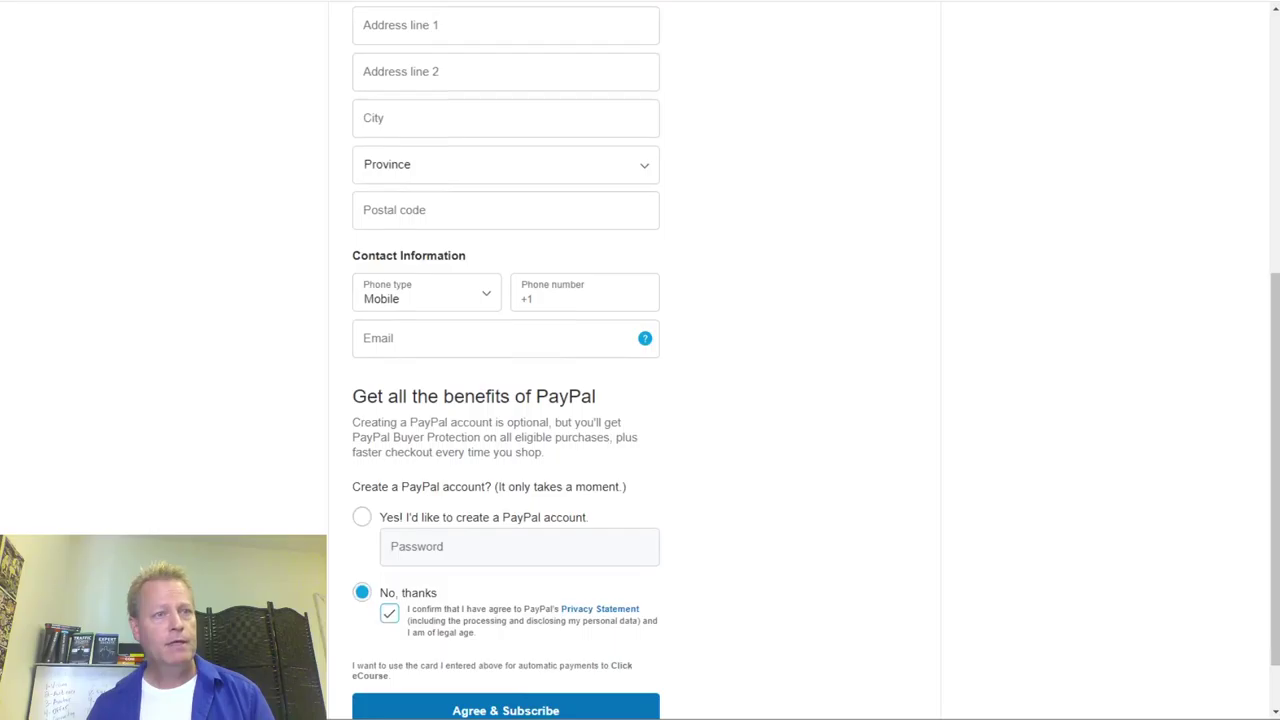
scroll(356, 389, down, 1)
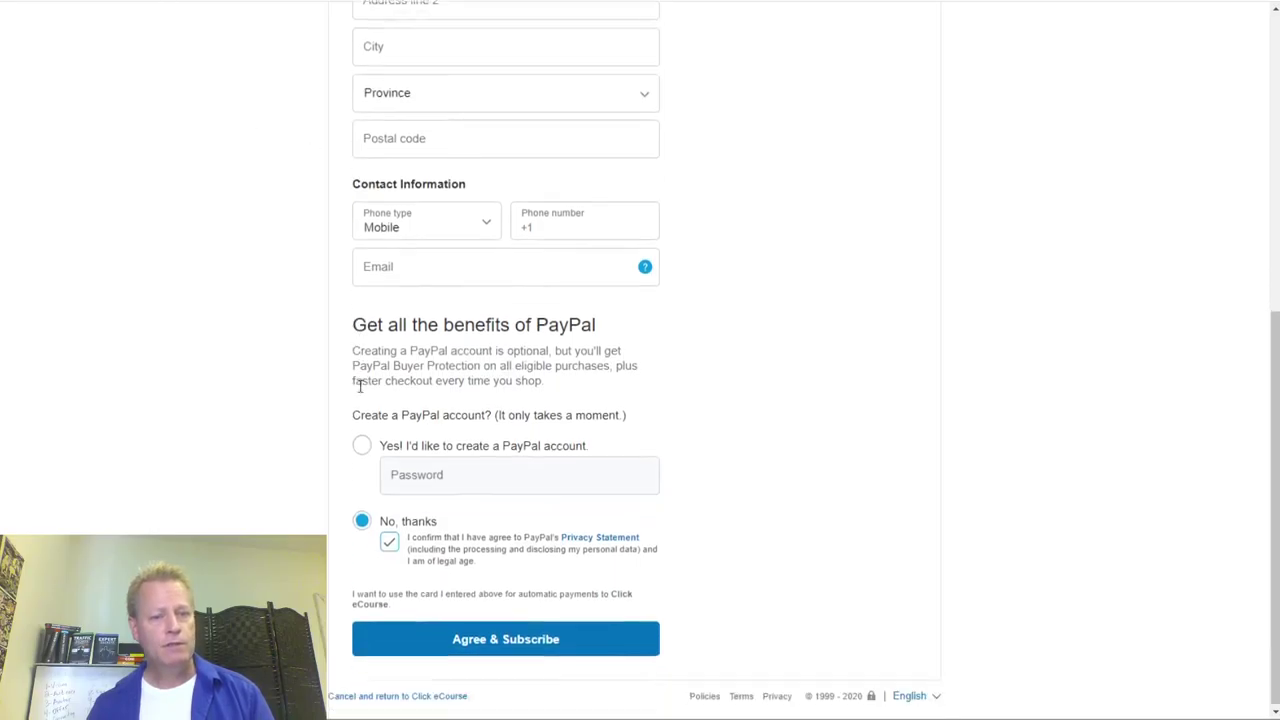
click(398, 694)
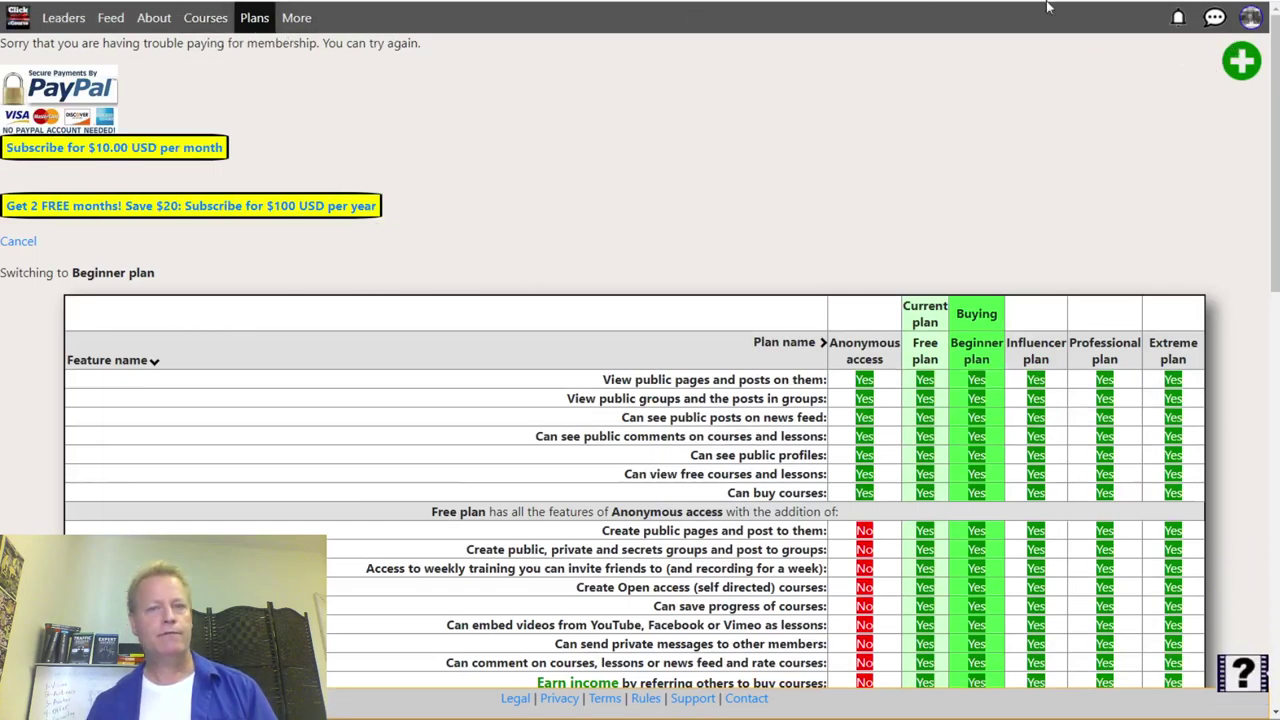
- Open the WP Blog settings, read the Free-to-Beginner plan-change notification, and review the blog URL
click(1241, 61)
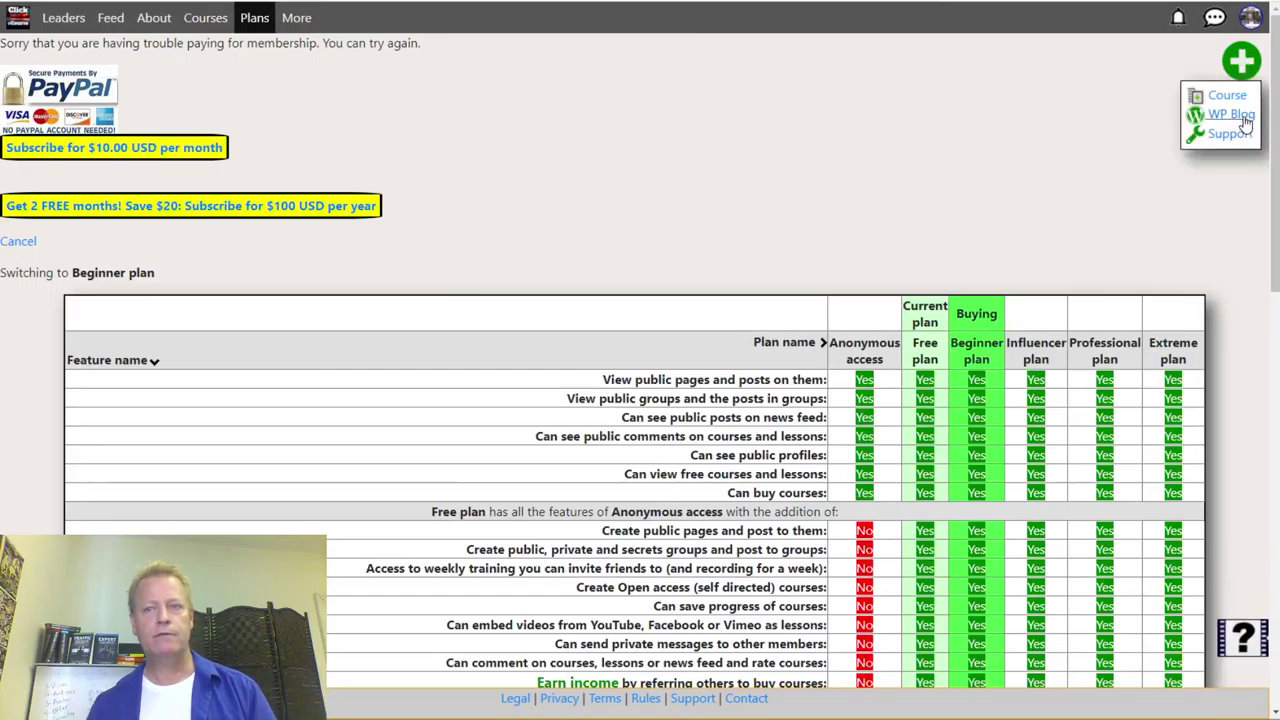
click(1240, 117)
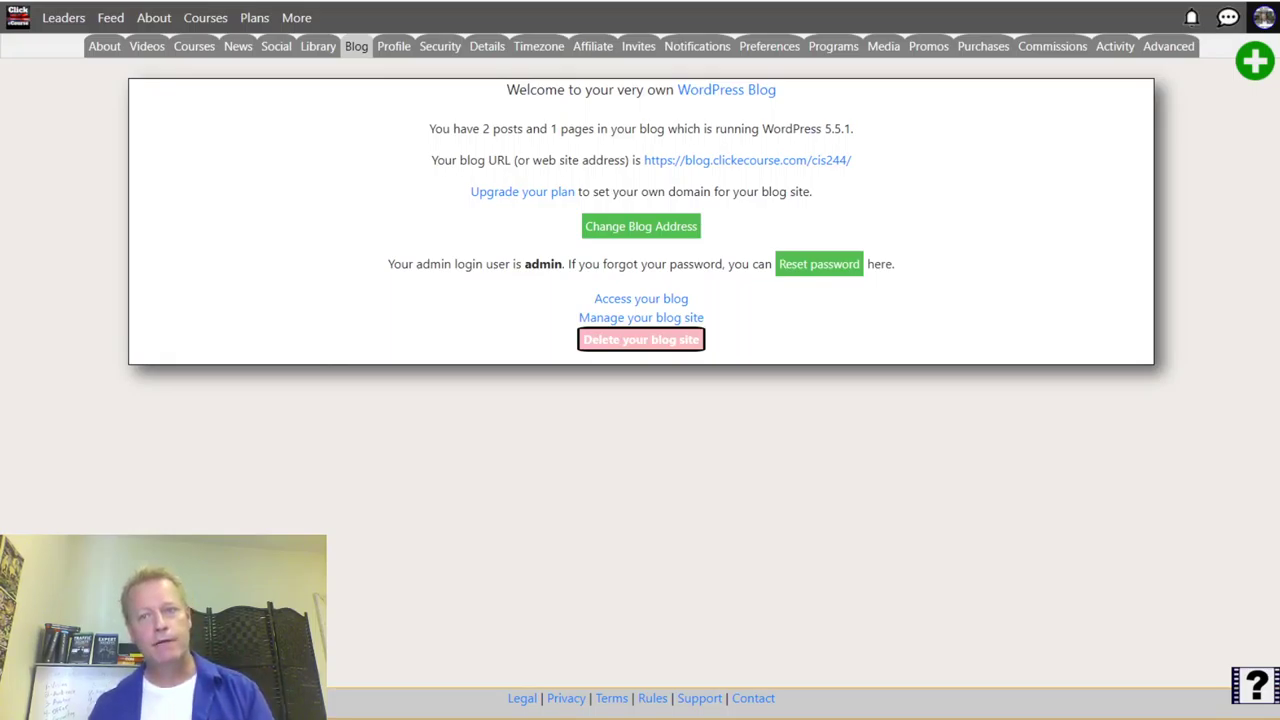
click(1191, 17)
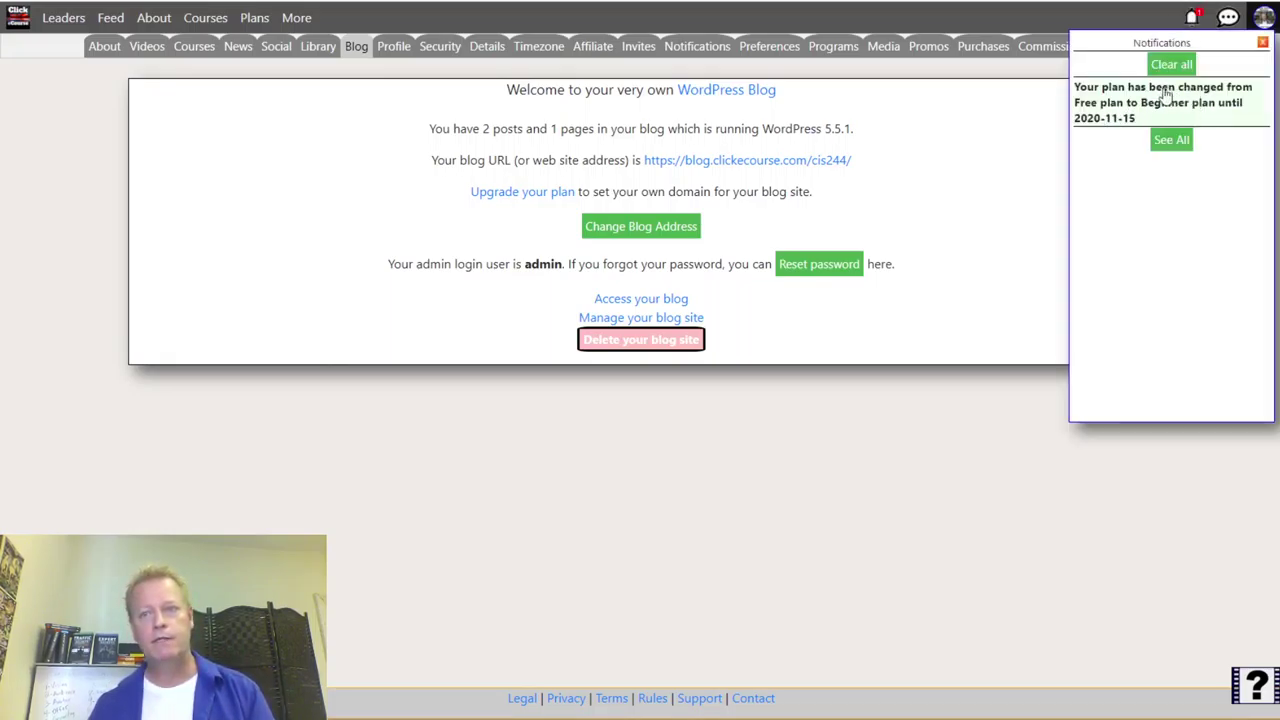
click(1191, 17)
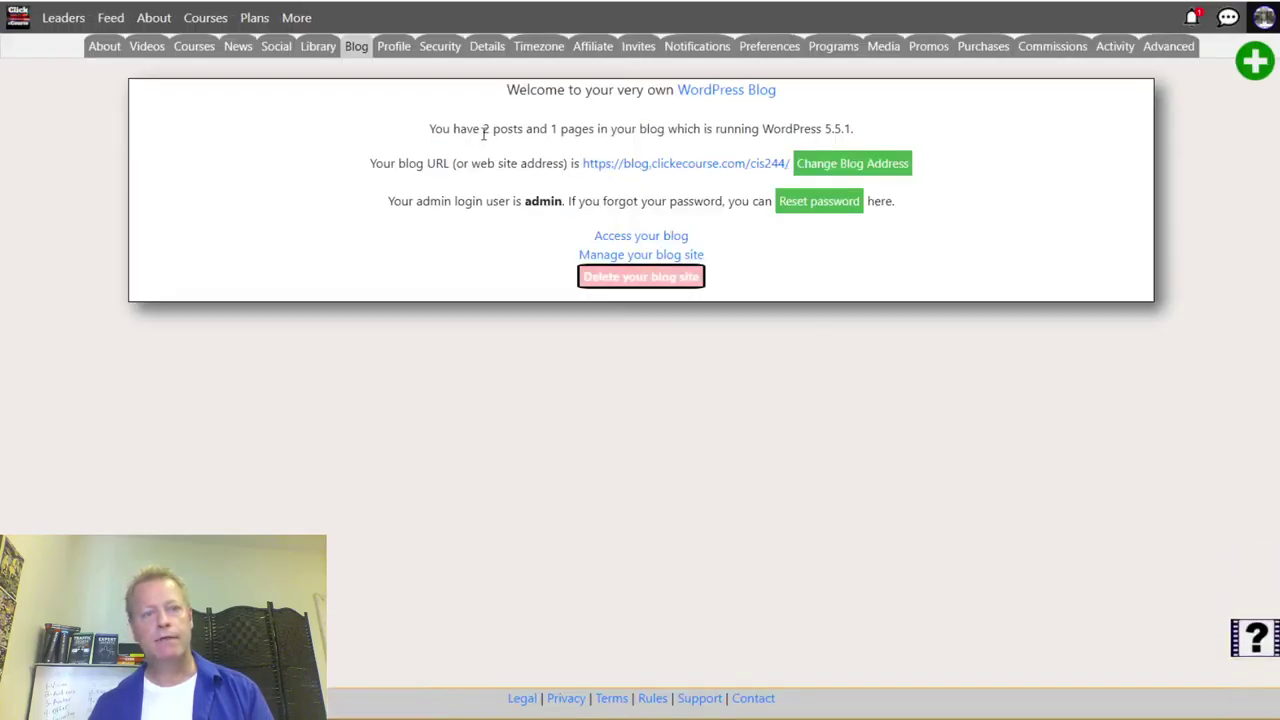
drag(391, 165, 868, 178)
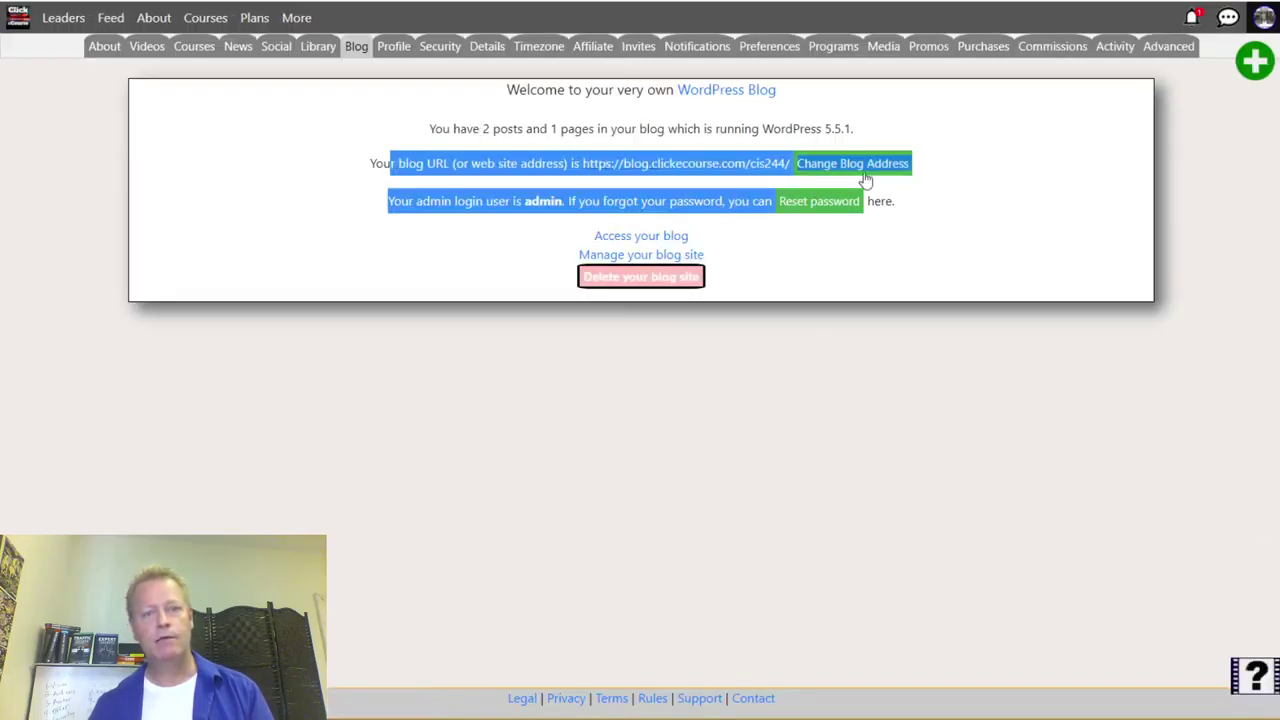
click(923, 165)
- Change the blog address to 'Set your own domain' and enter the owner's own domain name
click(866, 166)
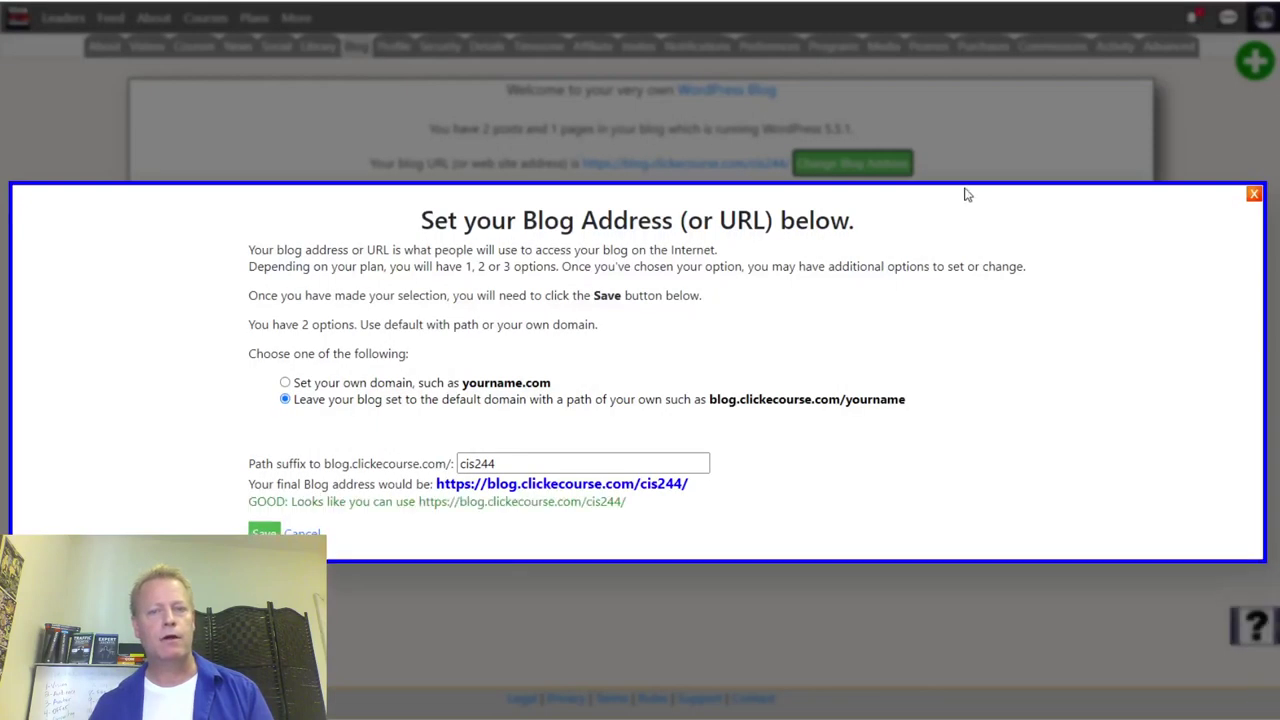
click(297, 386)
click(361, 463)
double_click(398, 463)
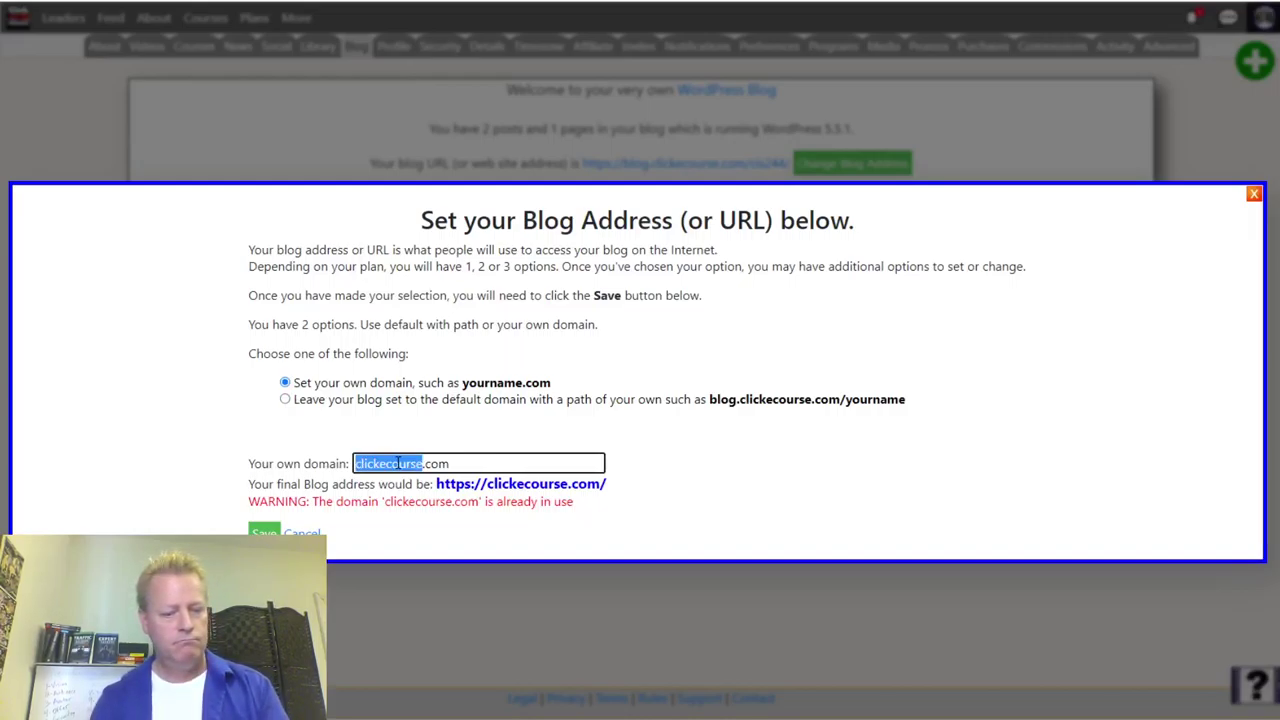
text(jsgagnon)
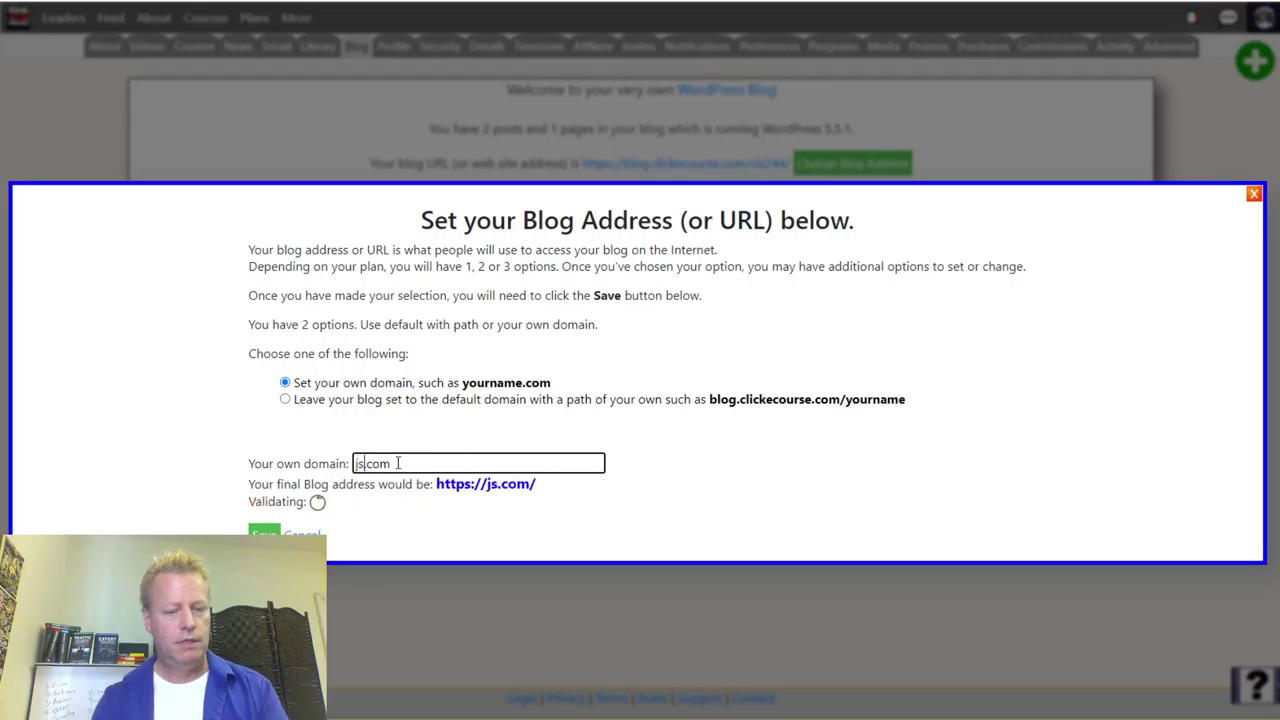